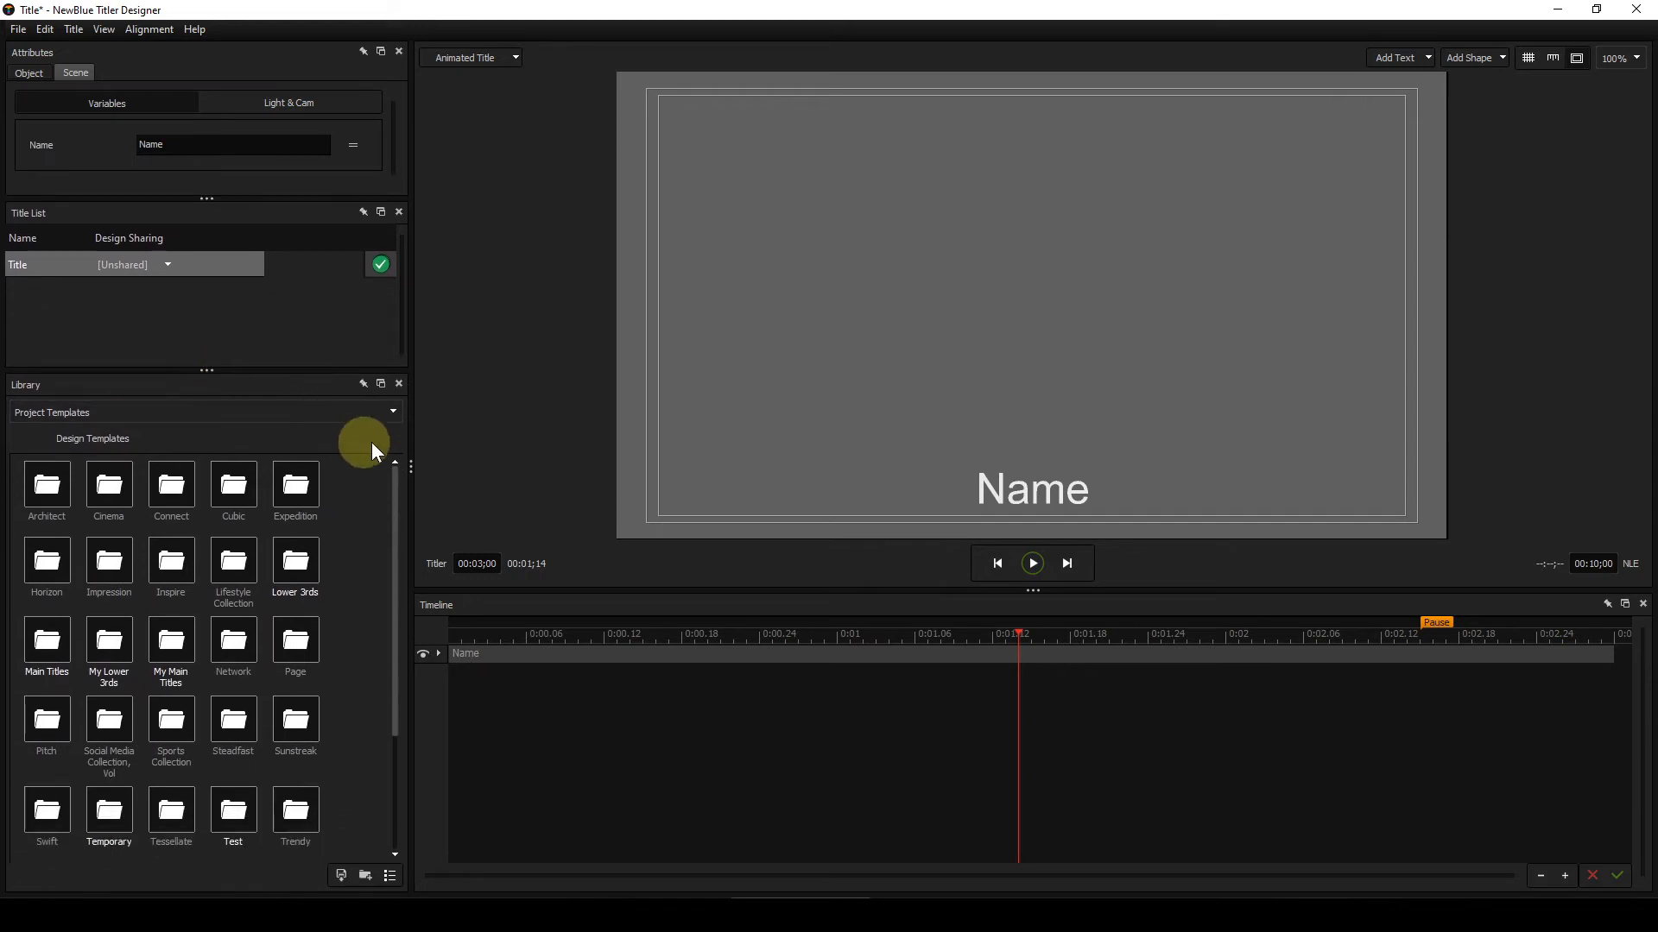
Step: Open the Work in progress folder under My Lower 3rds, preview its templates and apply Animated outline 01 to the title
double_click(111, 645)
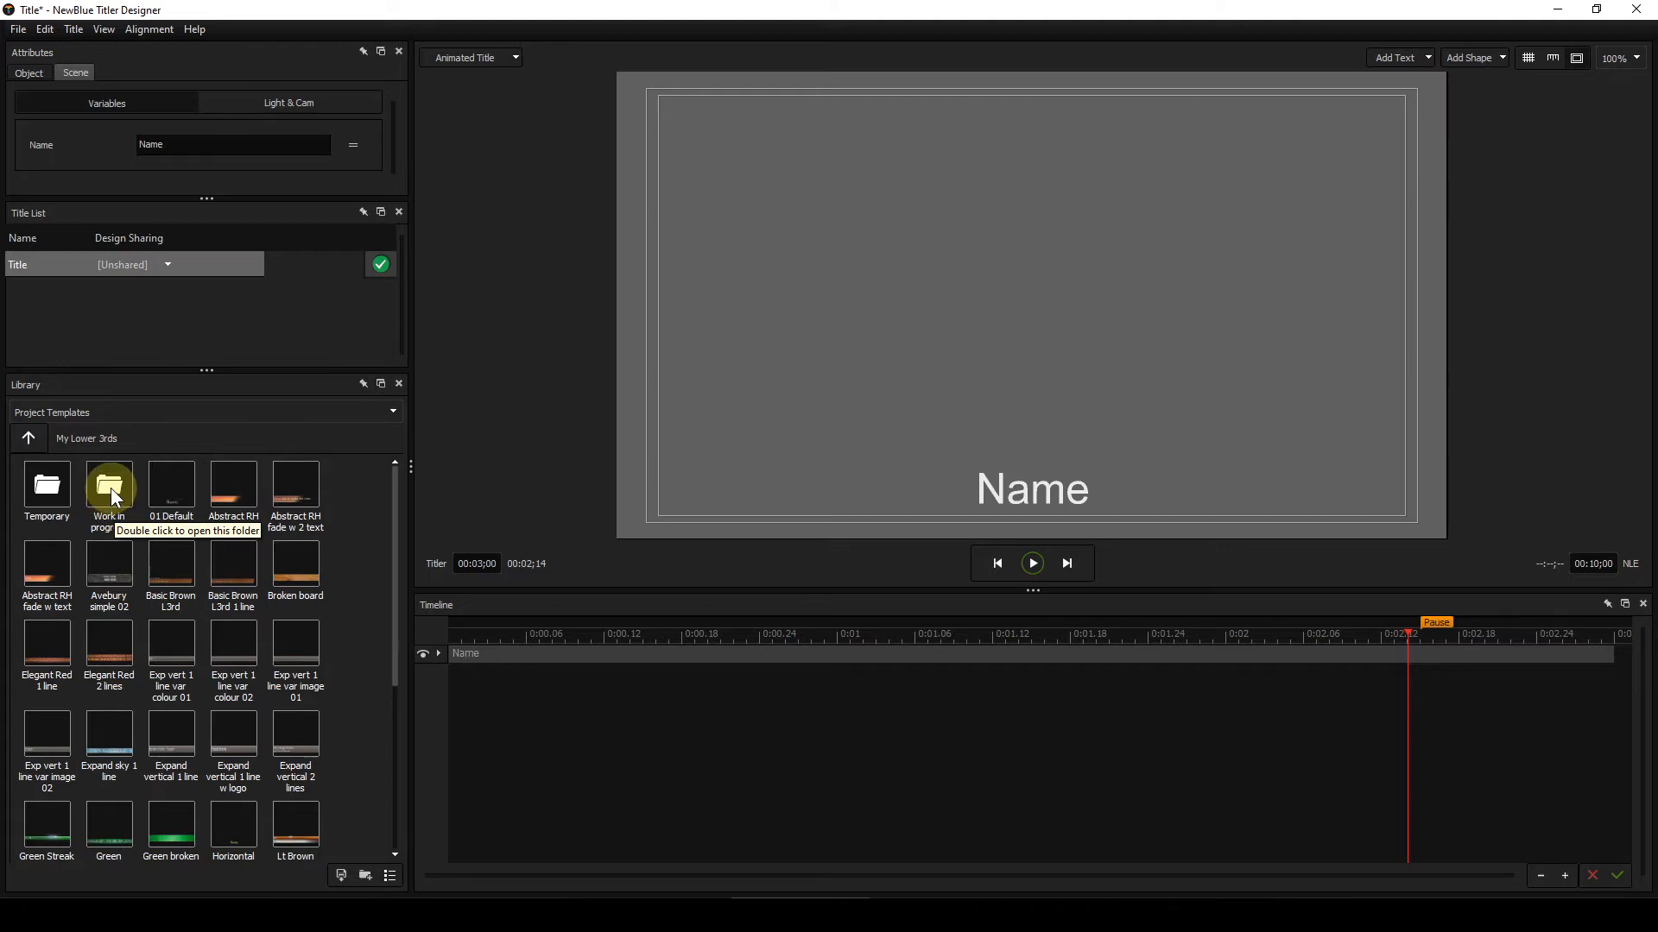
double_click(111, 489)
double_click(107, 486)
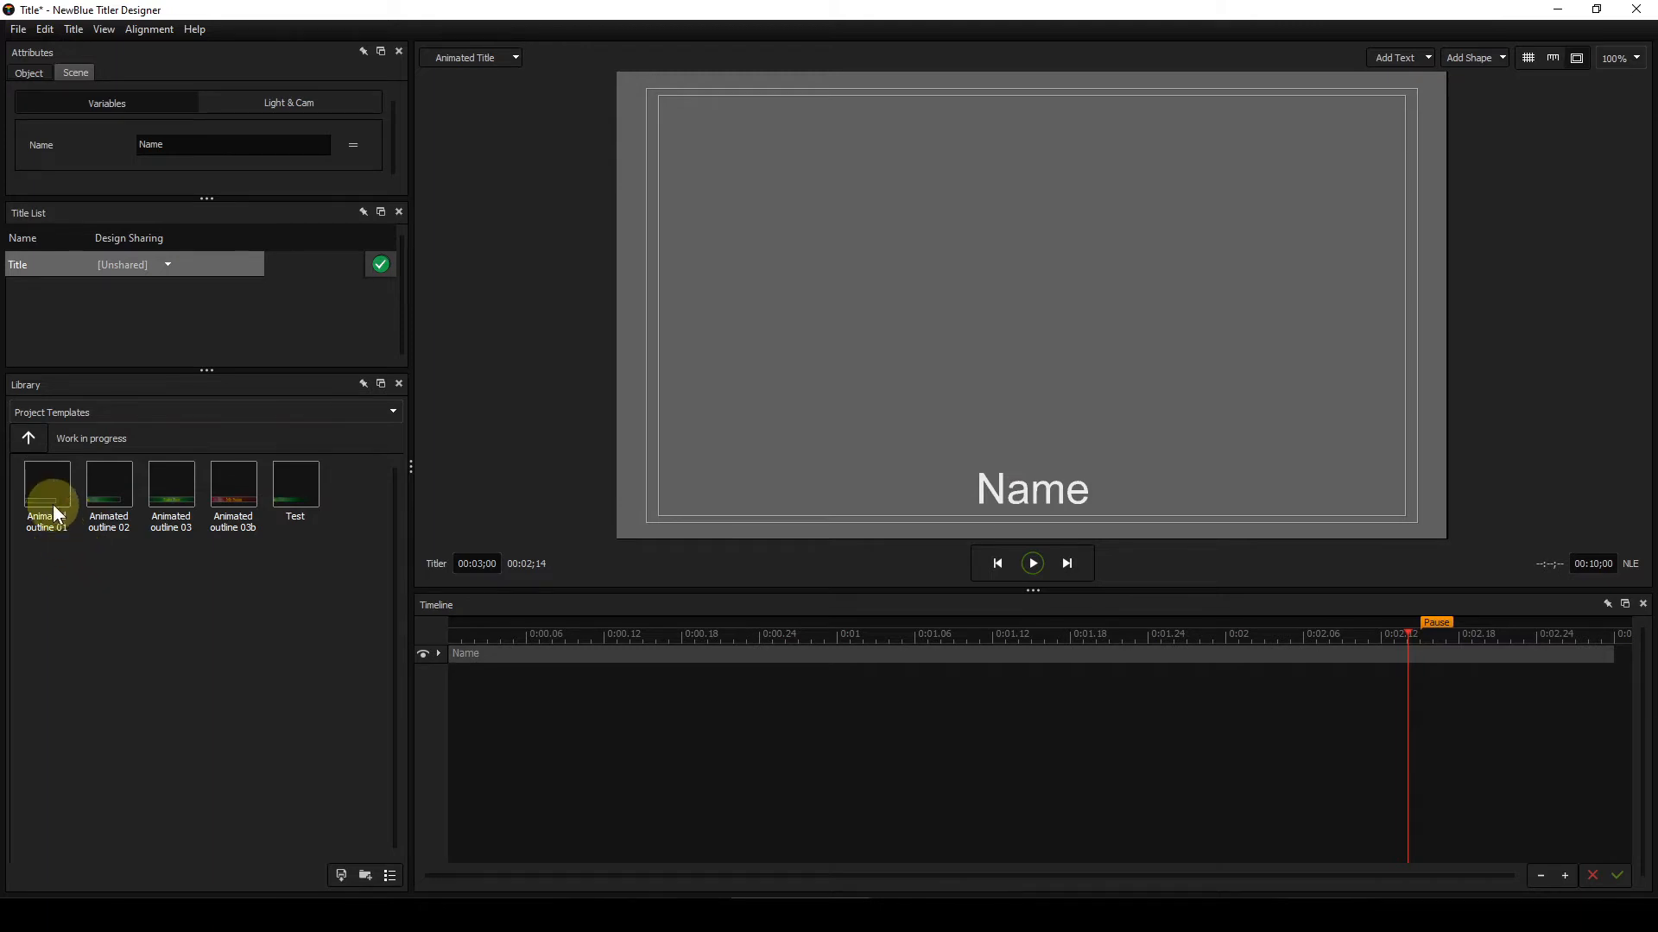
mouse_move(43, 484)
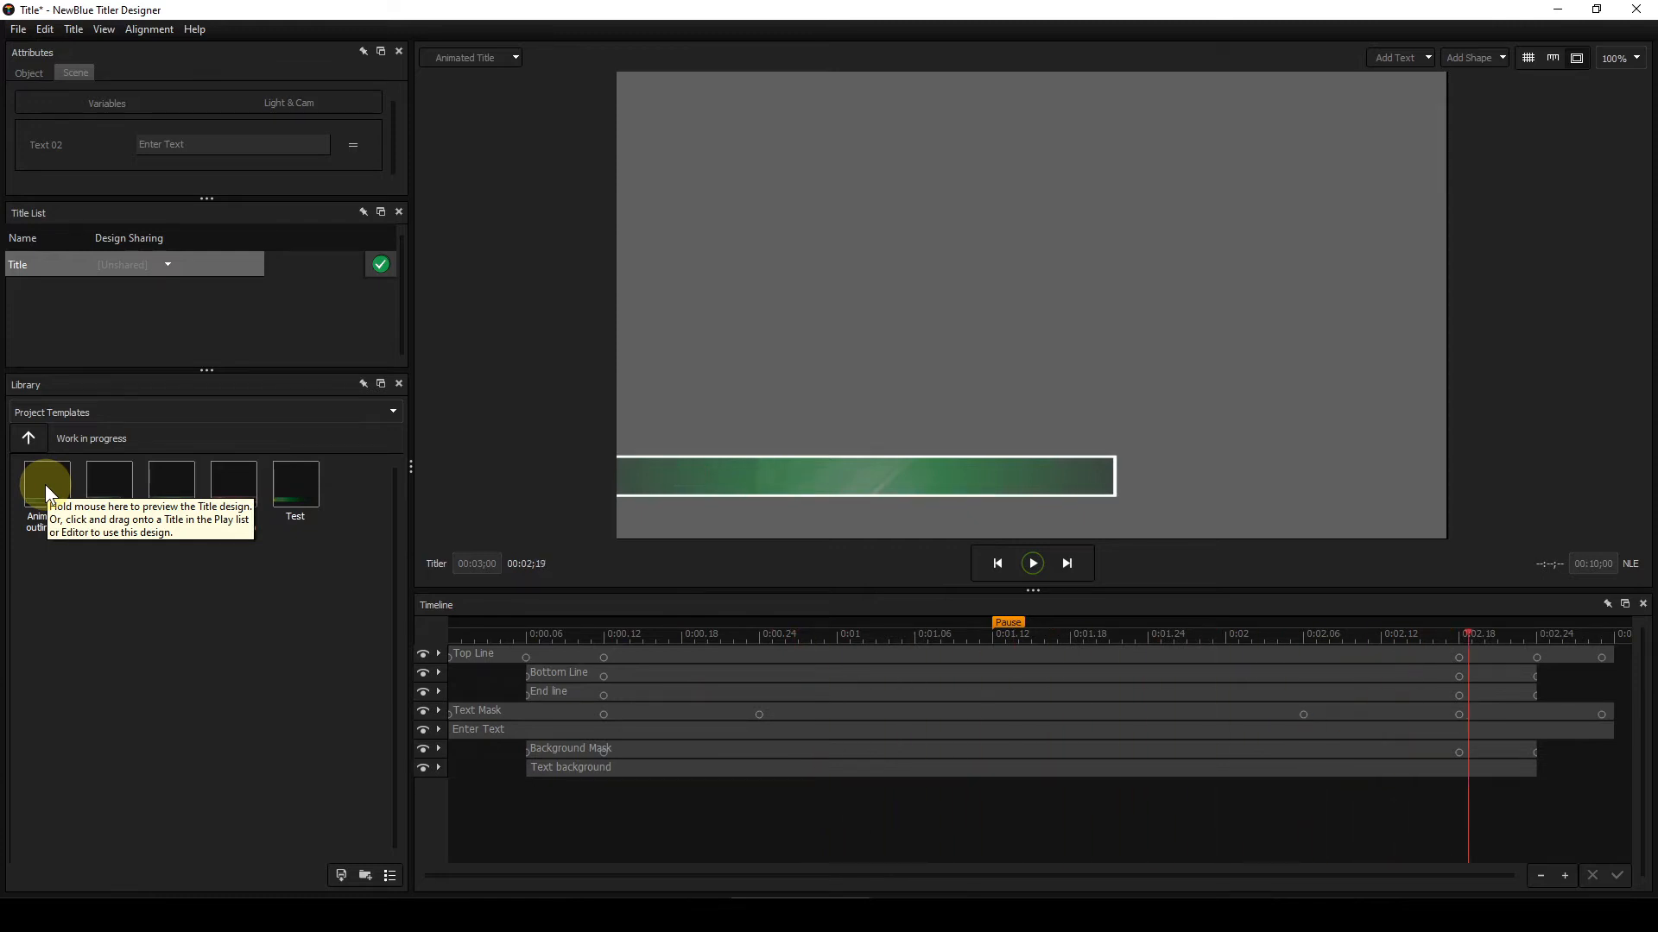
mouse_move(126, 485)
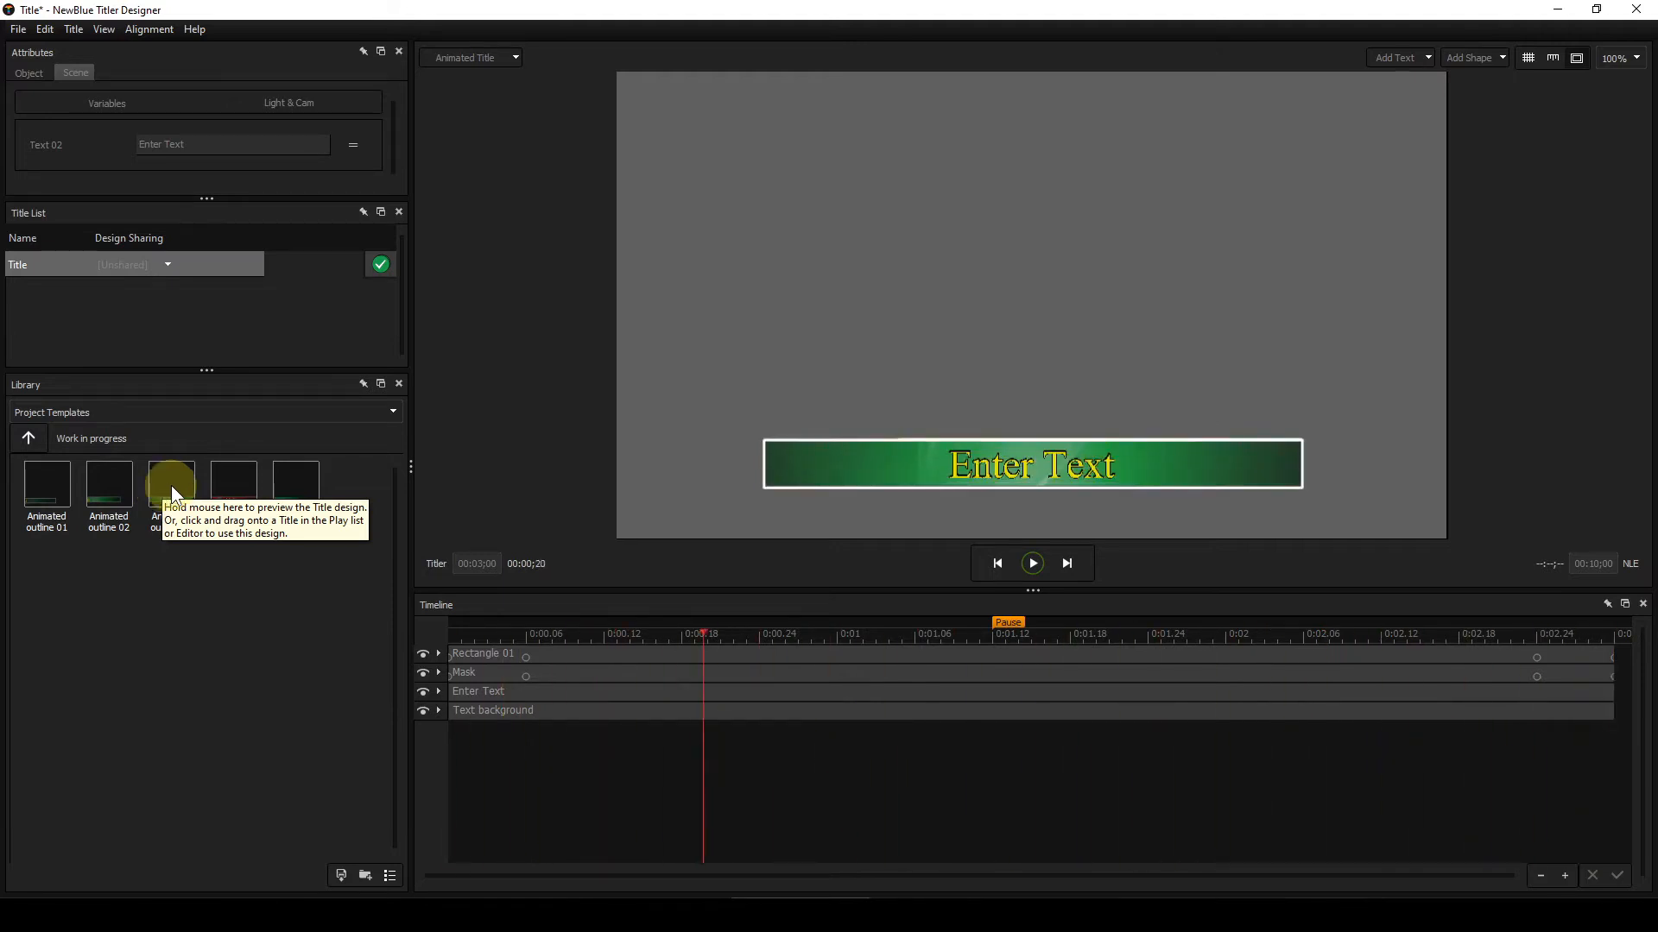
mouse_move(220, 485)
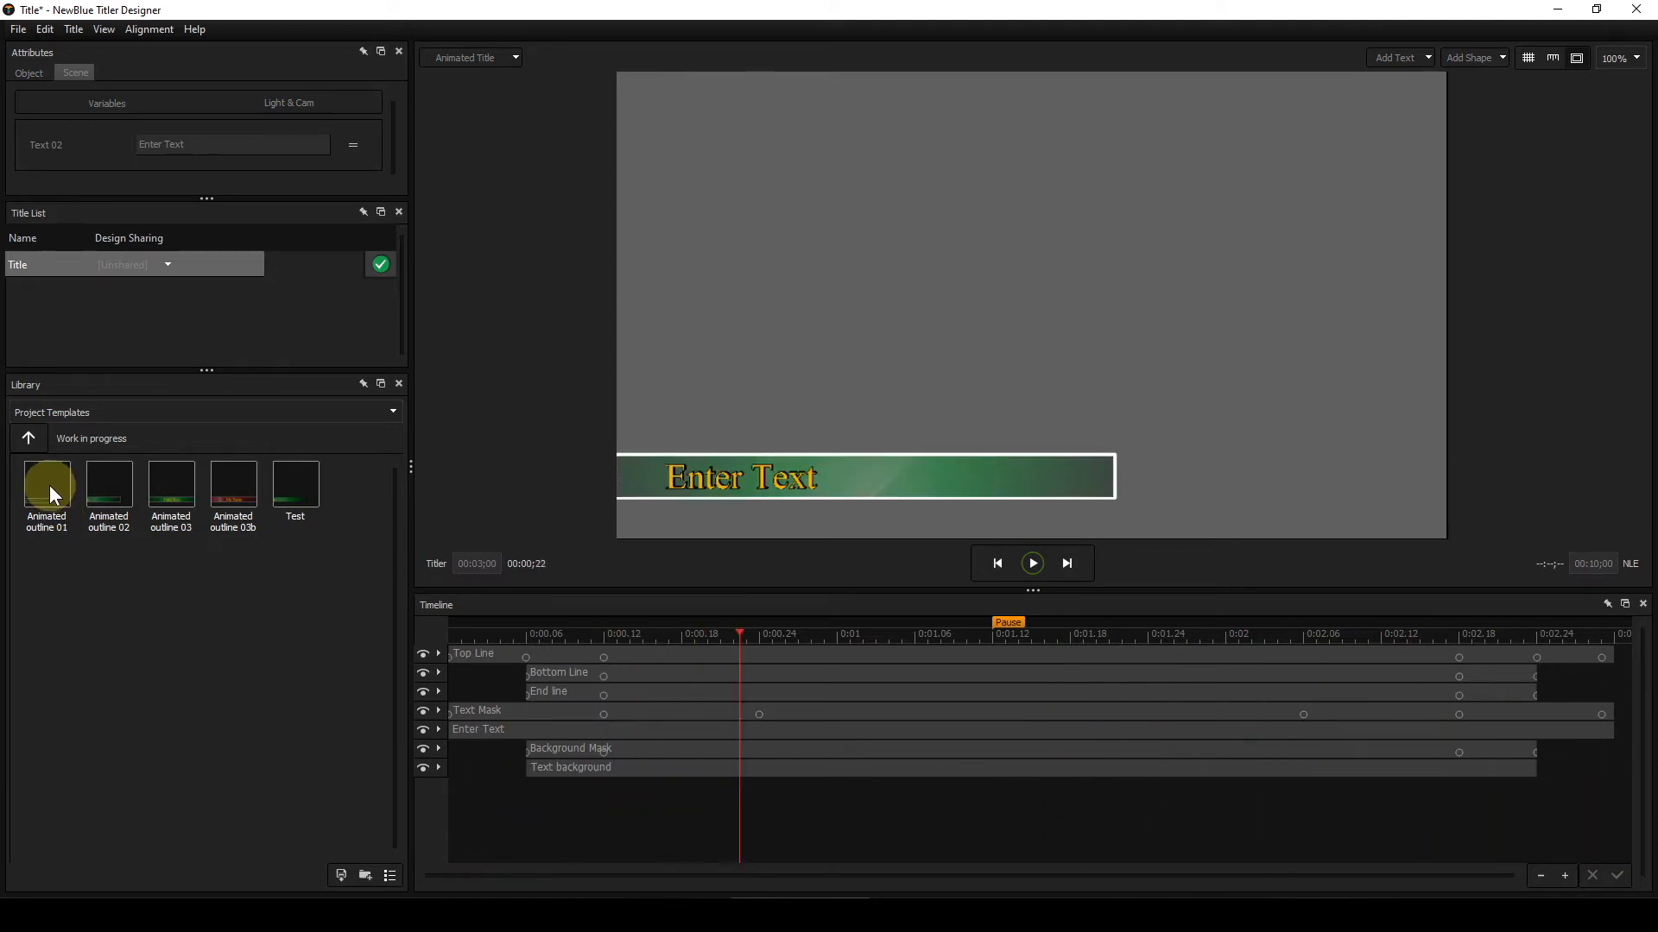
left_click(49, 485)
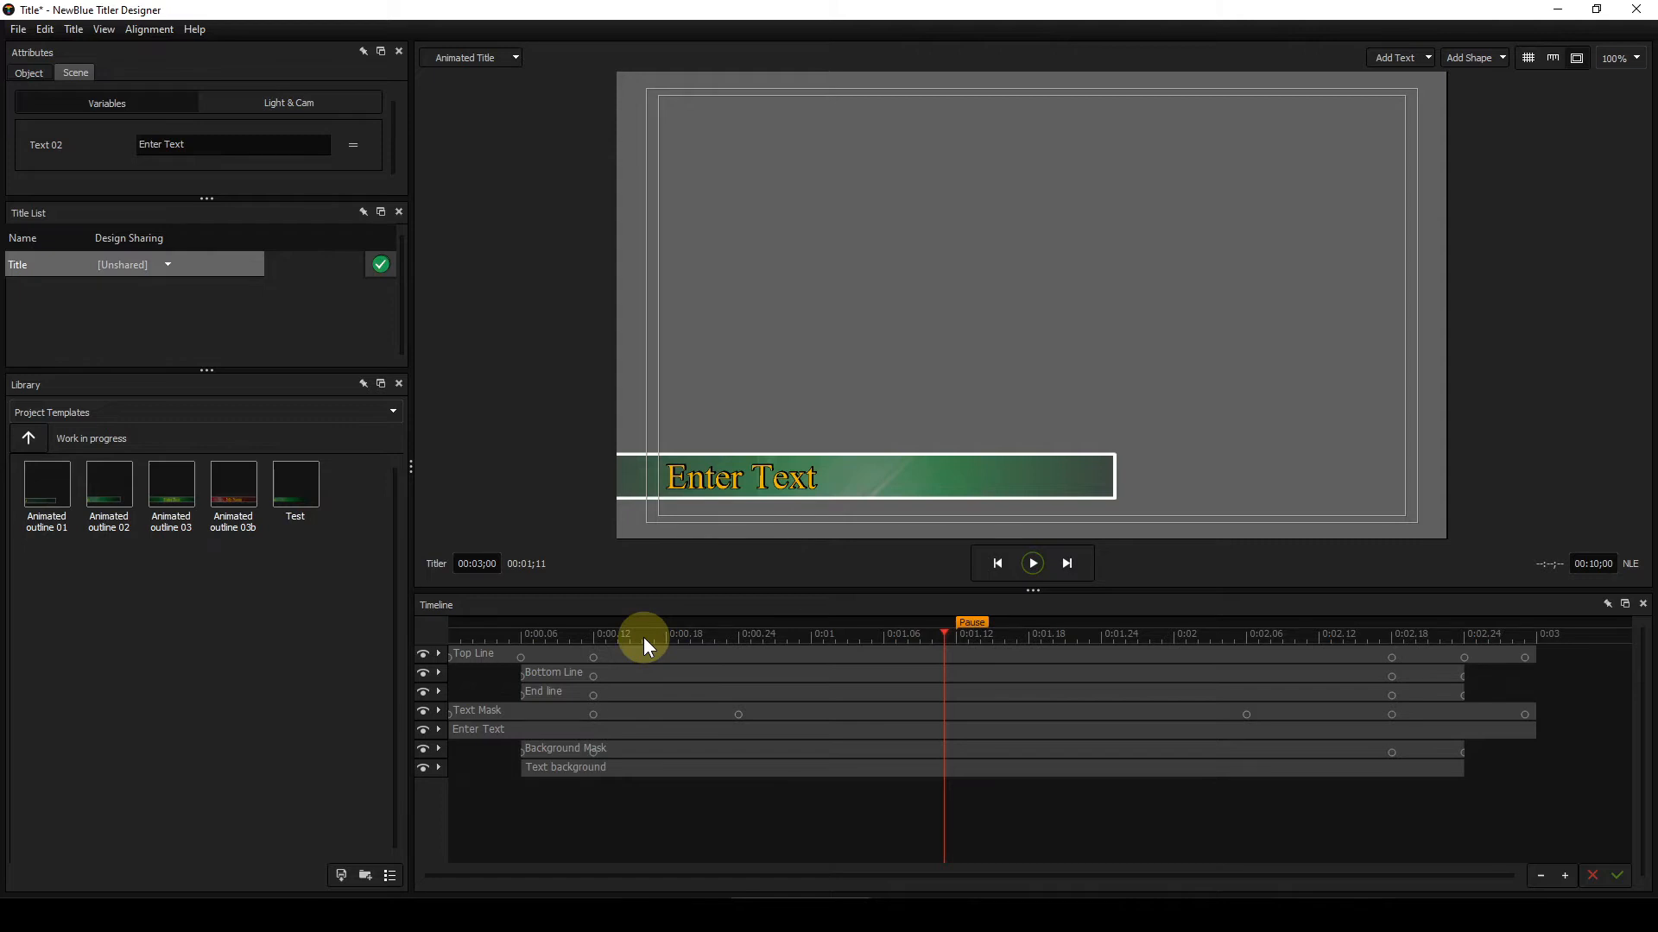
Step: Hide every layer except Top Line in the timeline
left_click(423, 768)
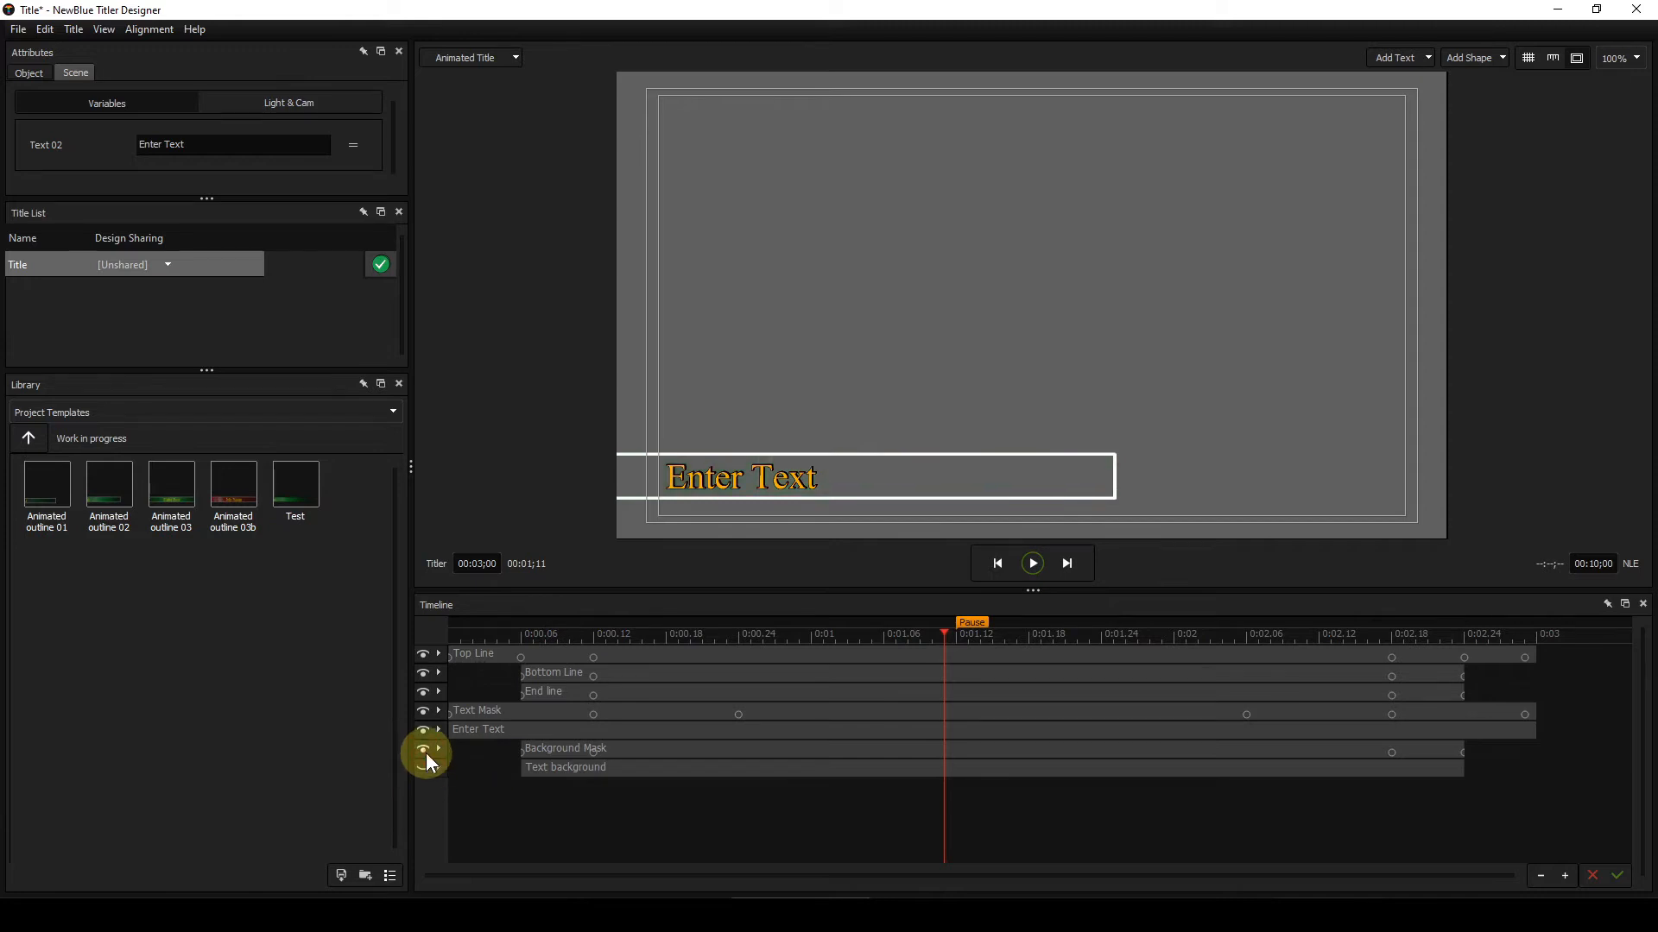
left_click(424, 731)
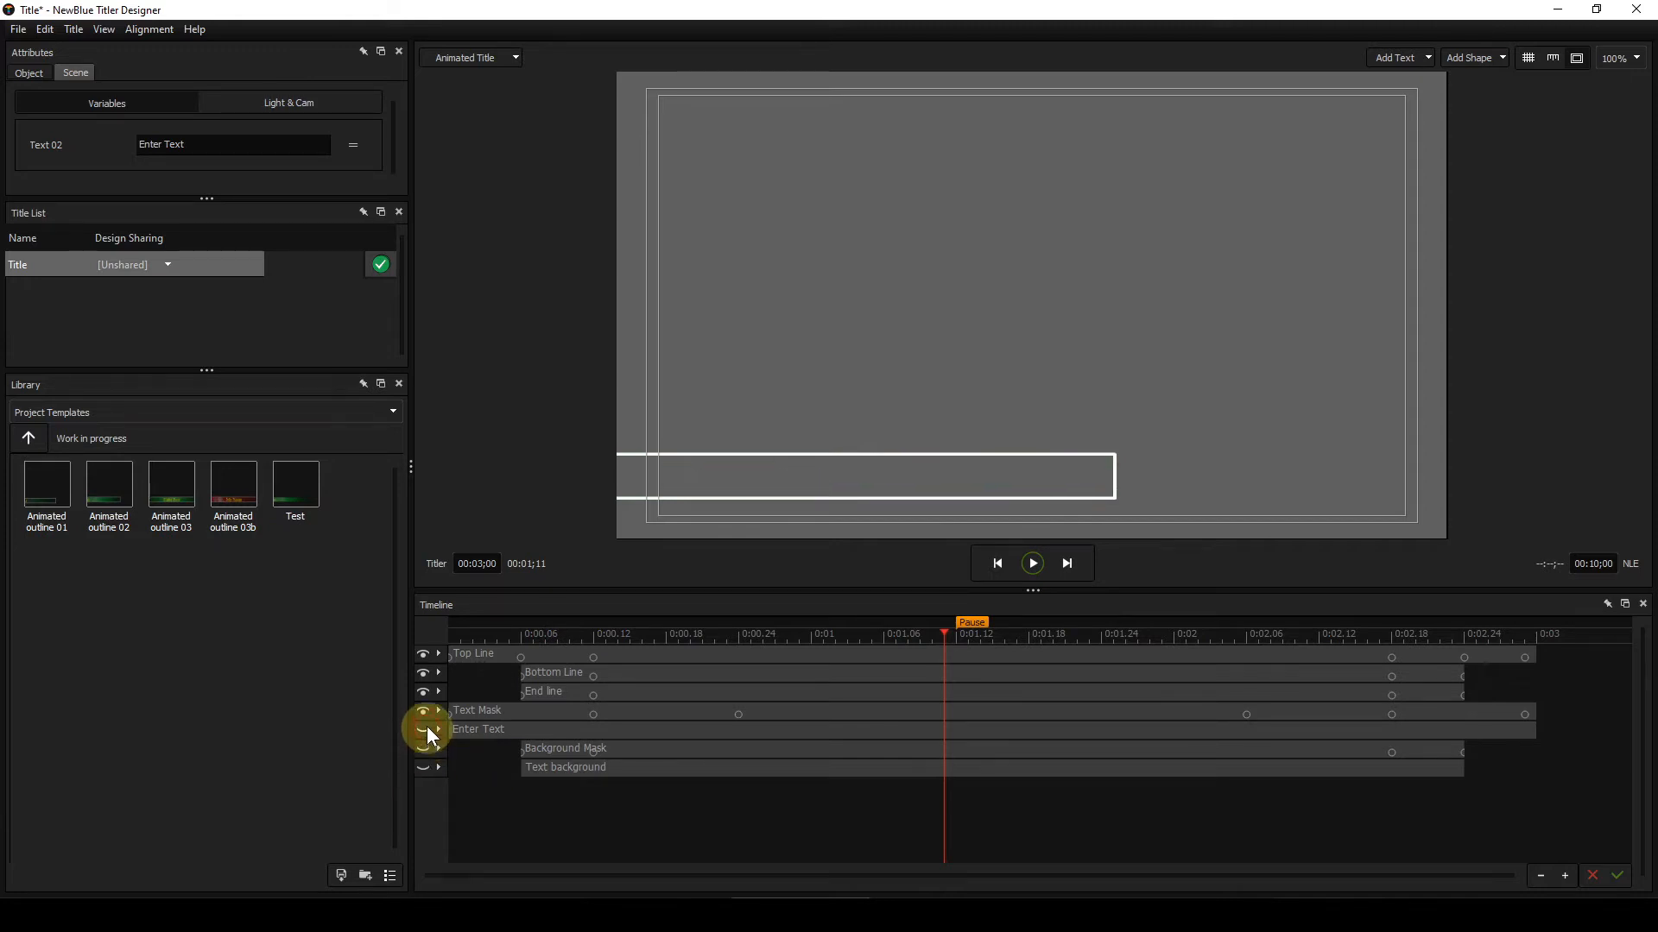
left_click(419, 713)
left_click(423, 693)
left_click(423, 674)
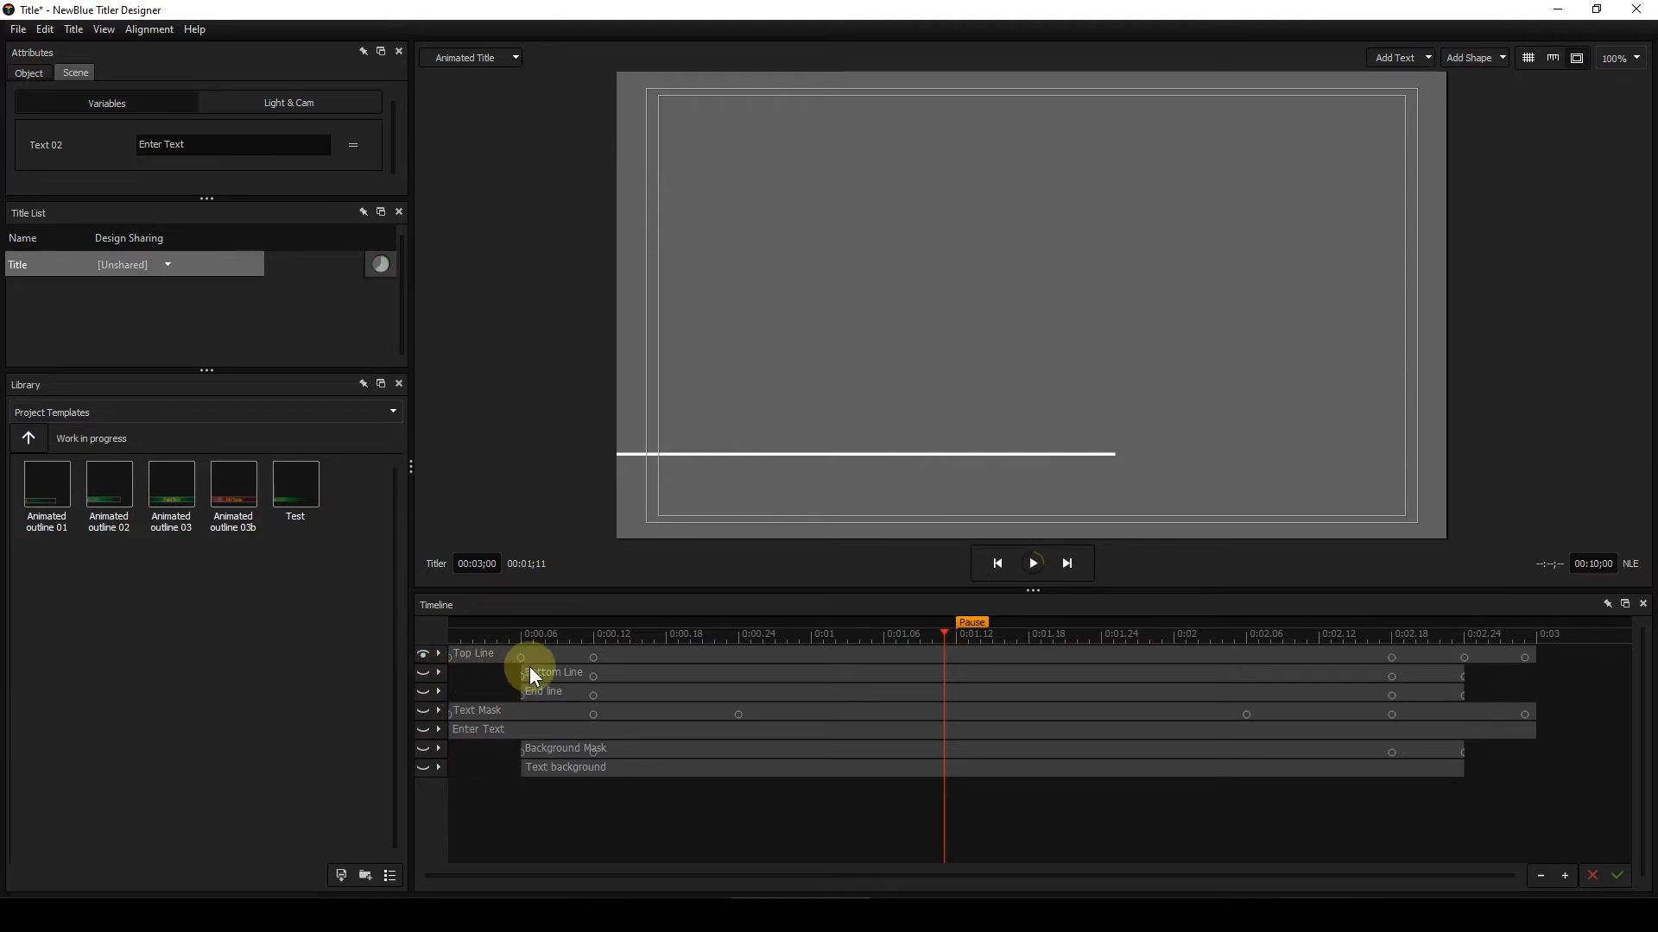
Step: Select the Top Line layer at the start of the timeline and open its Global transform attributes
left_click(712, 656)
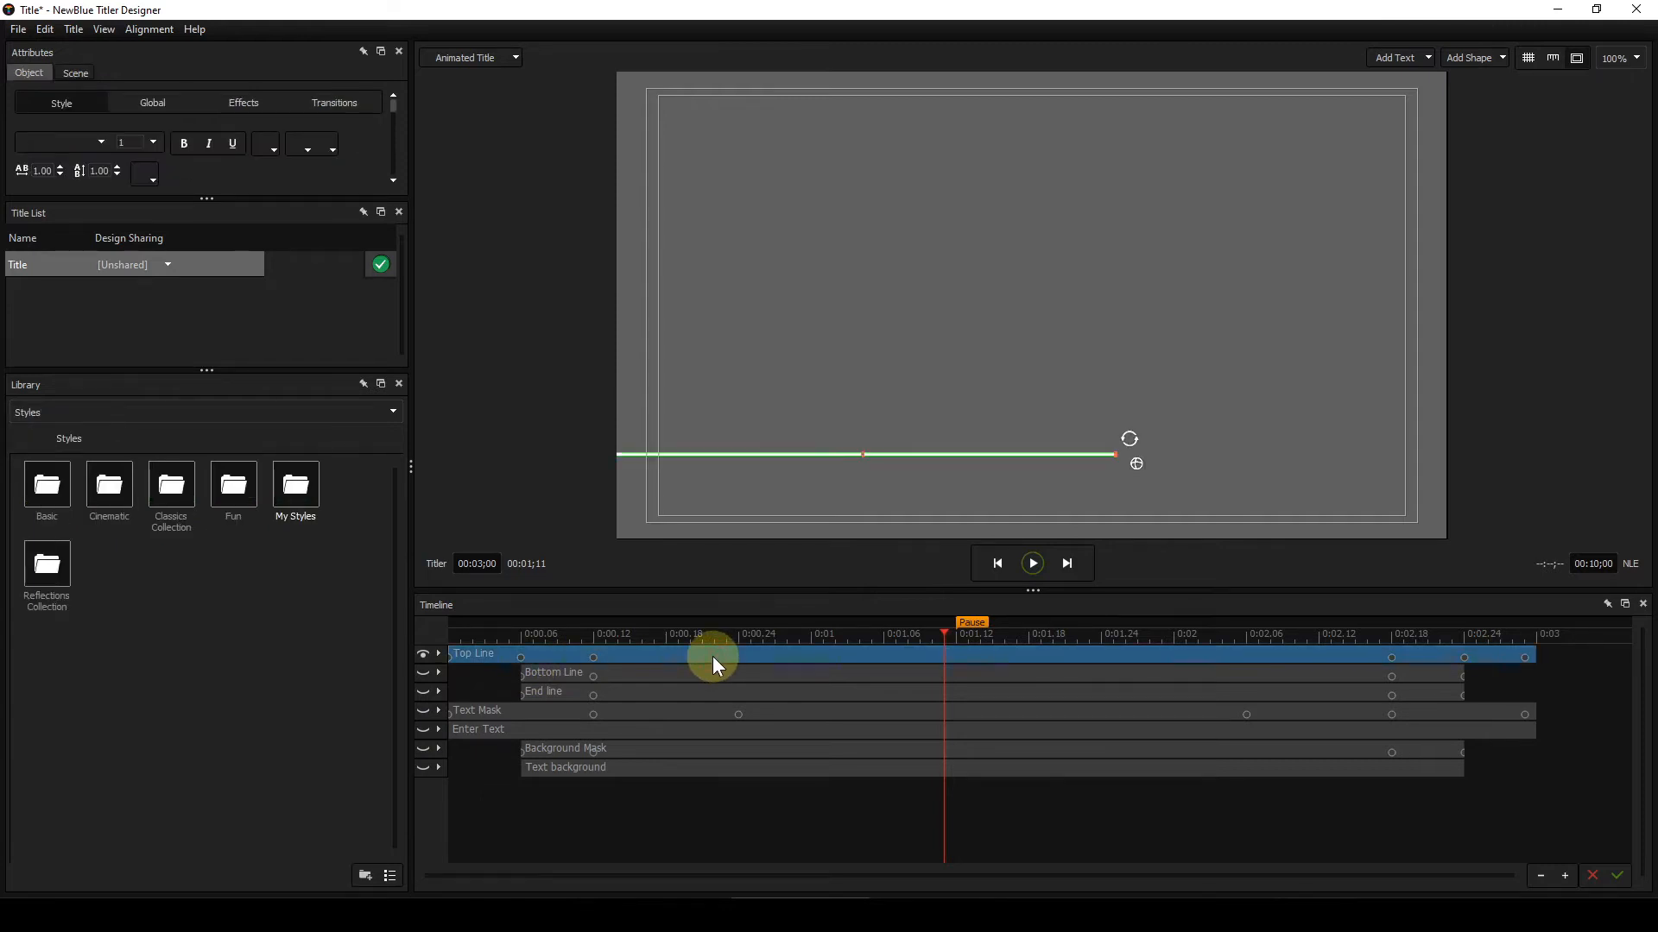
left_click_drag(947, 636, 453, 629)
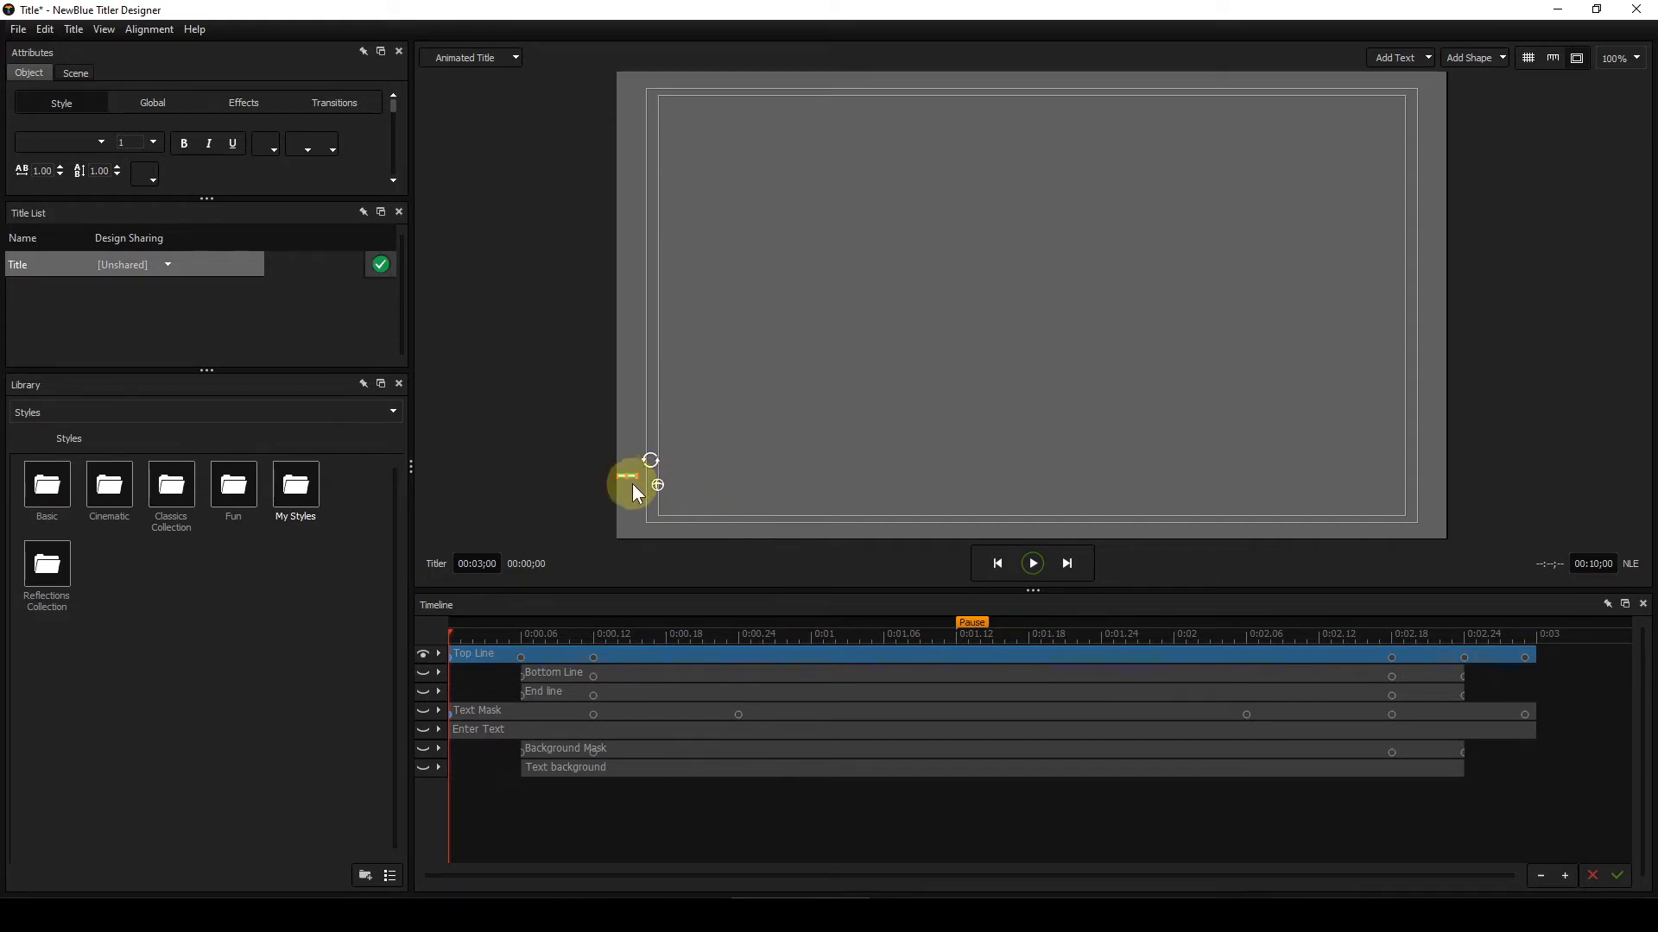
left_click(147, 102)
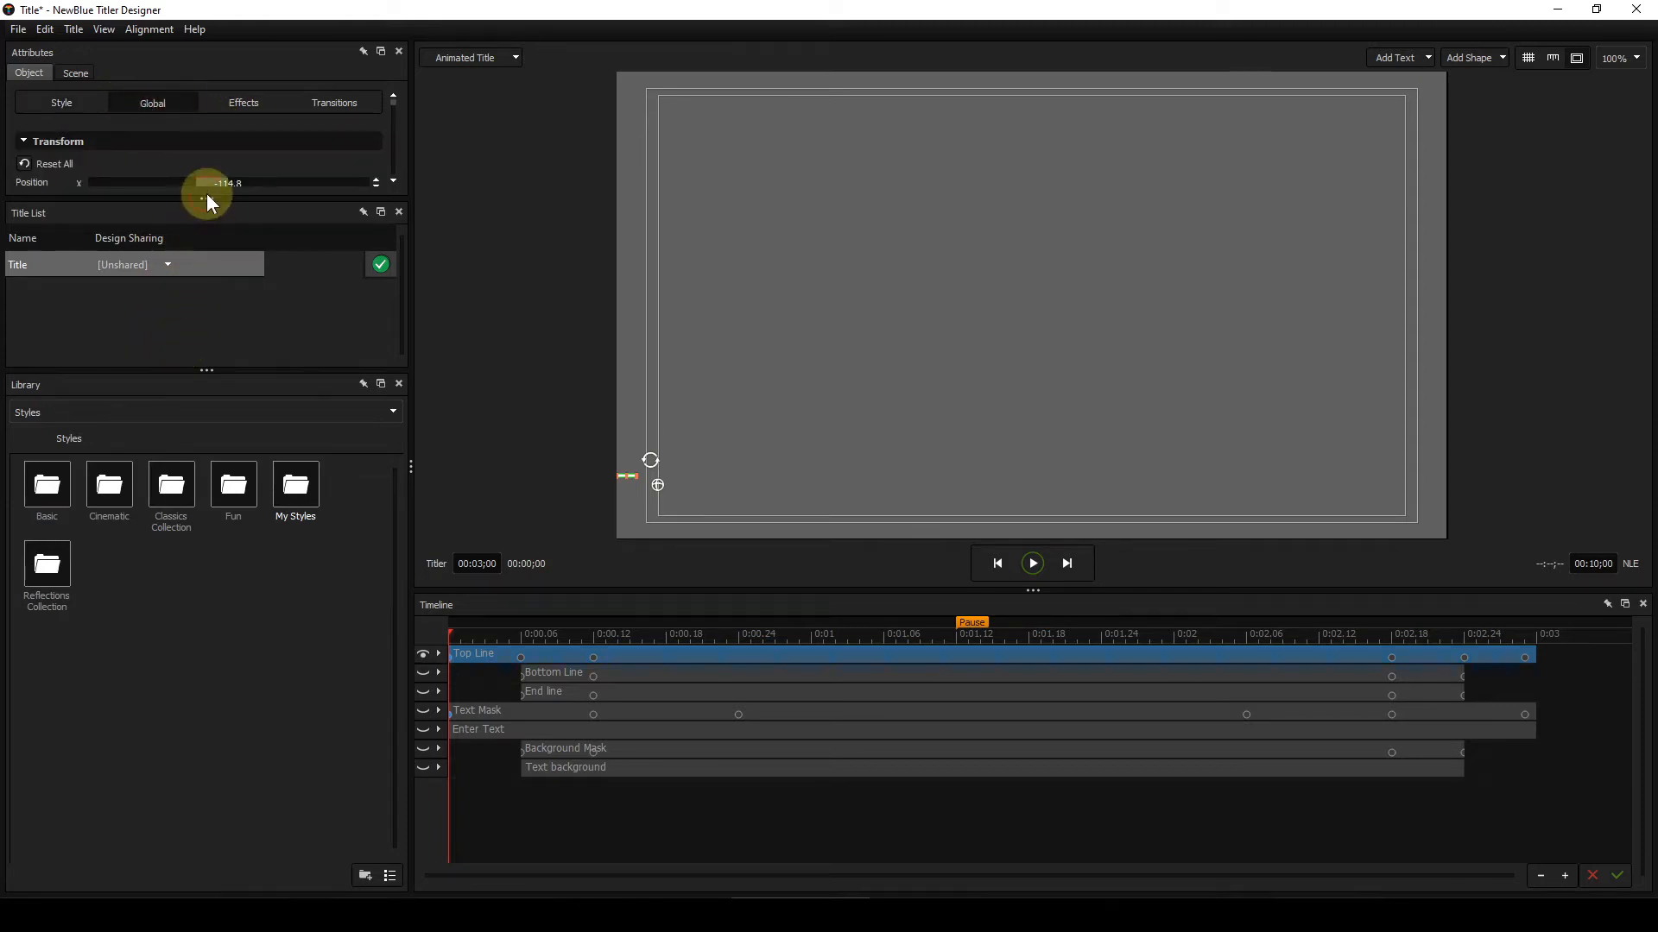
left_click_drag(207, 196, 209, 621)
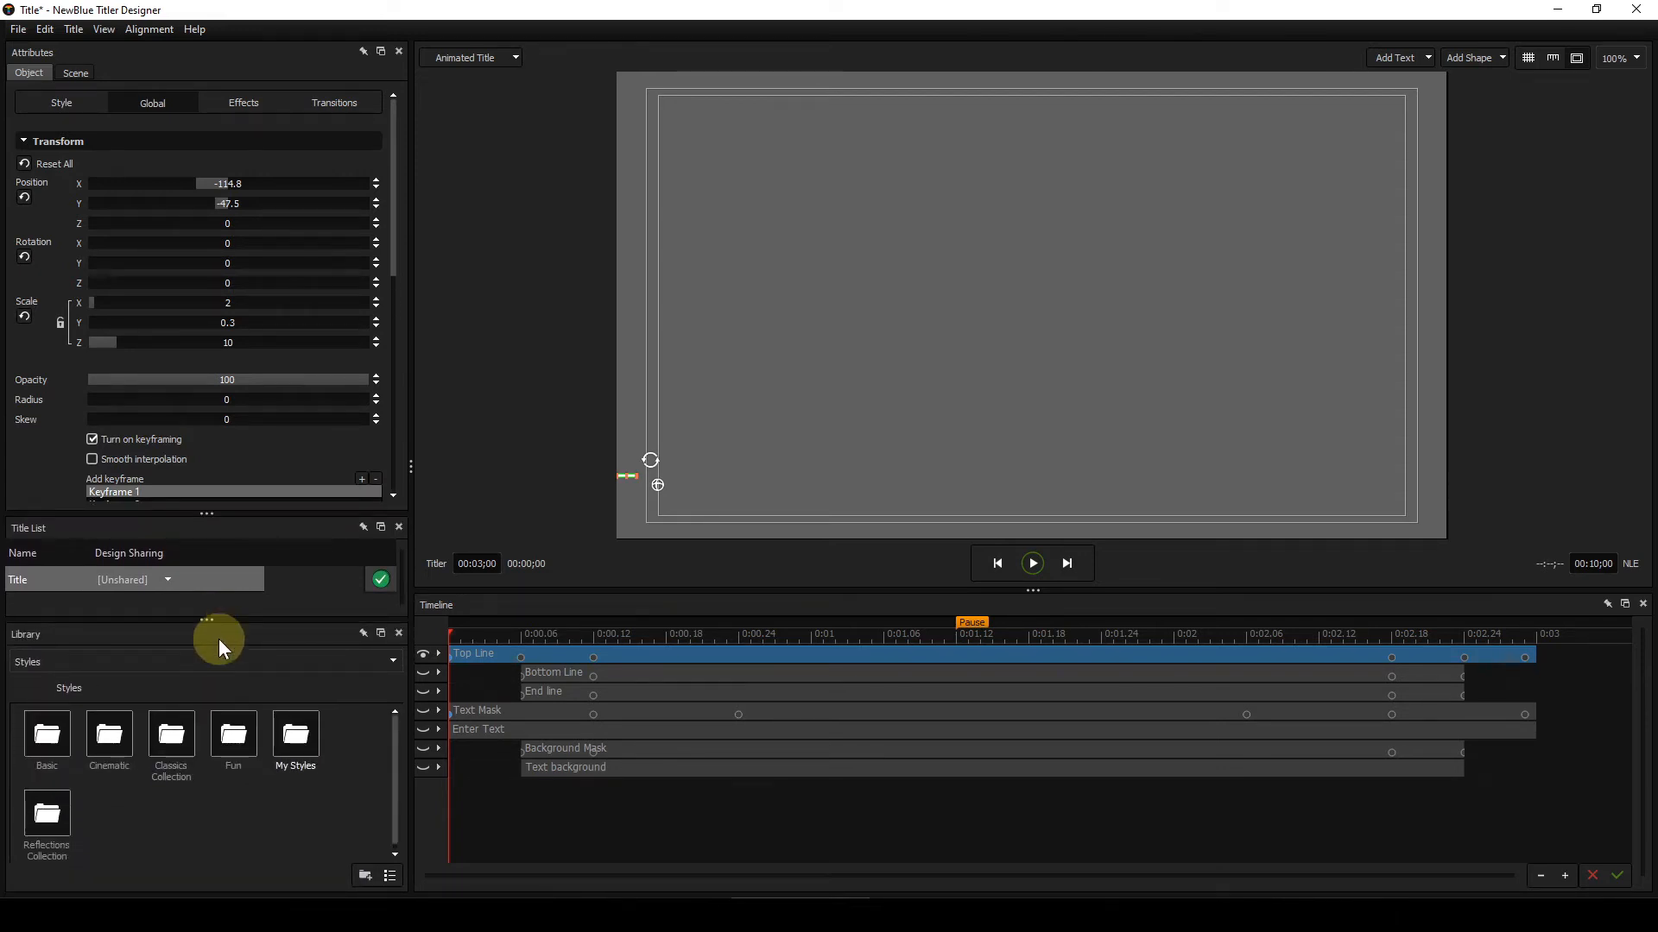
key("F4")
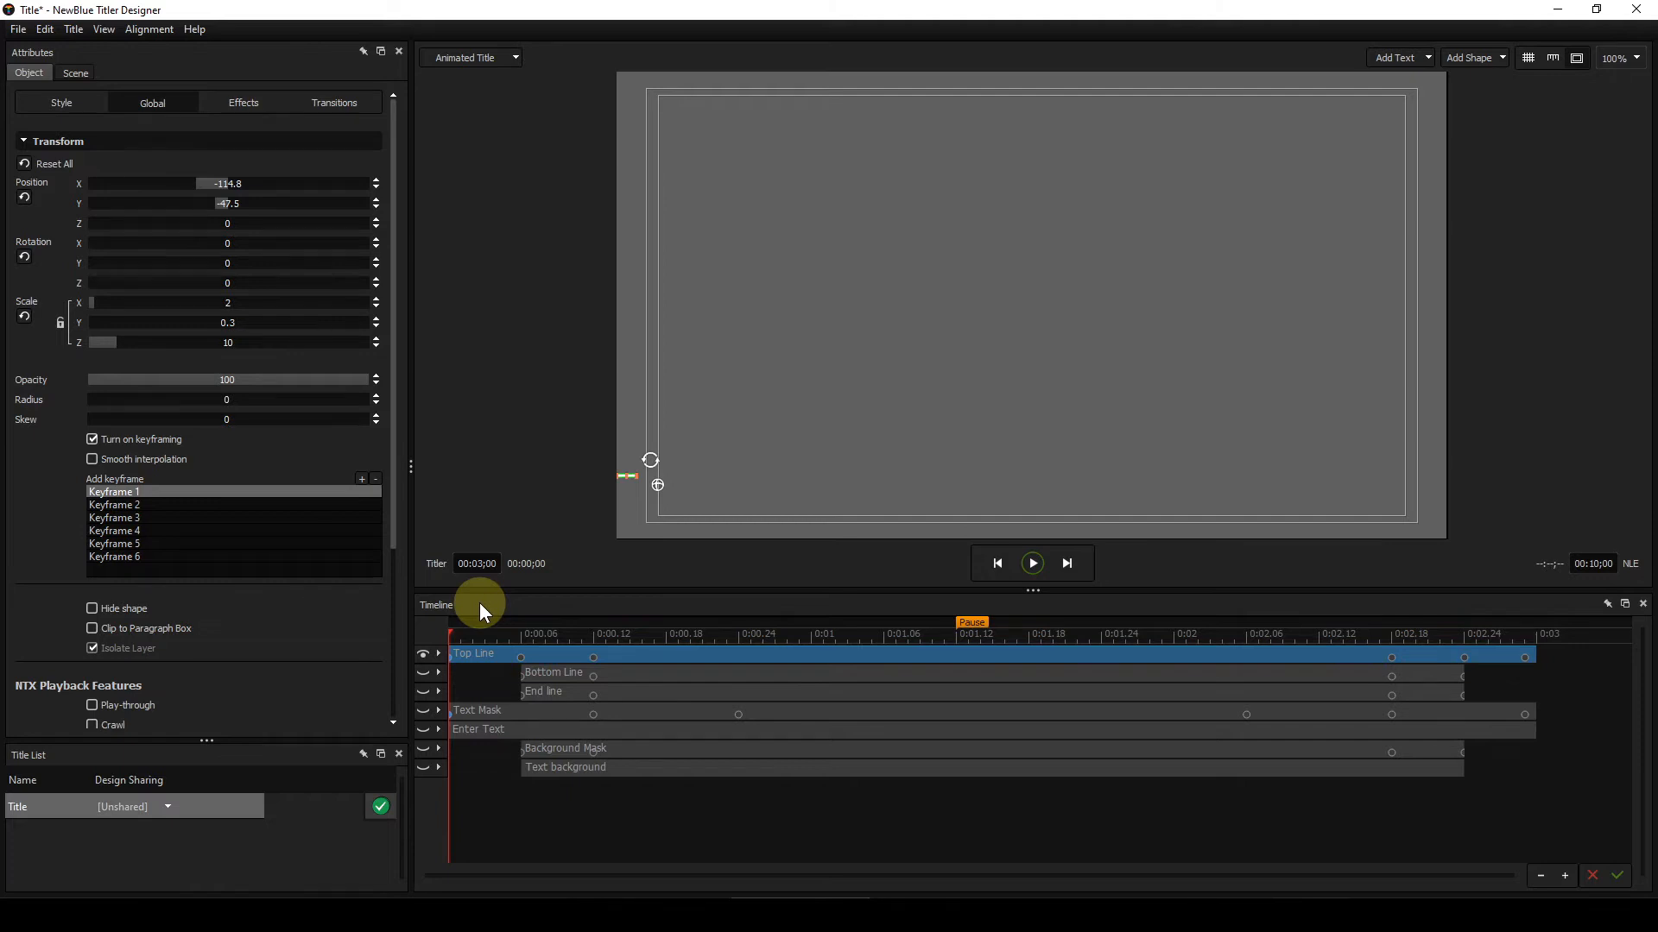
Step: Step frame by frame through the Top Line's opening animation to examine its position, scale and keyframes
key("Right")
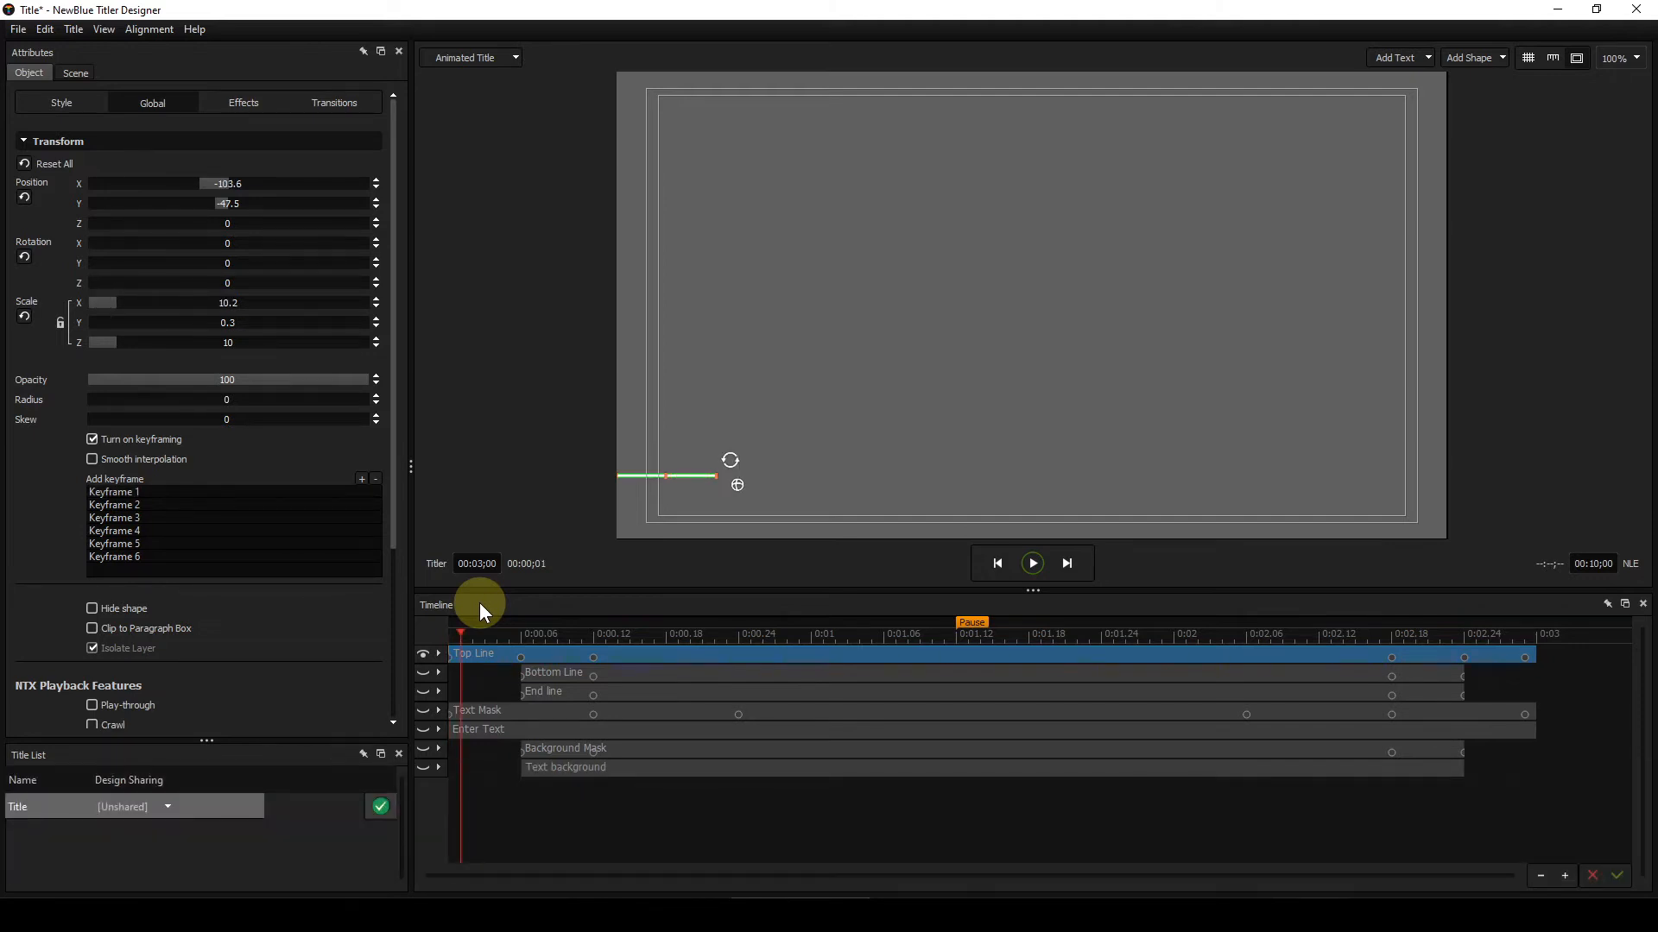
key("Right")
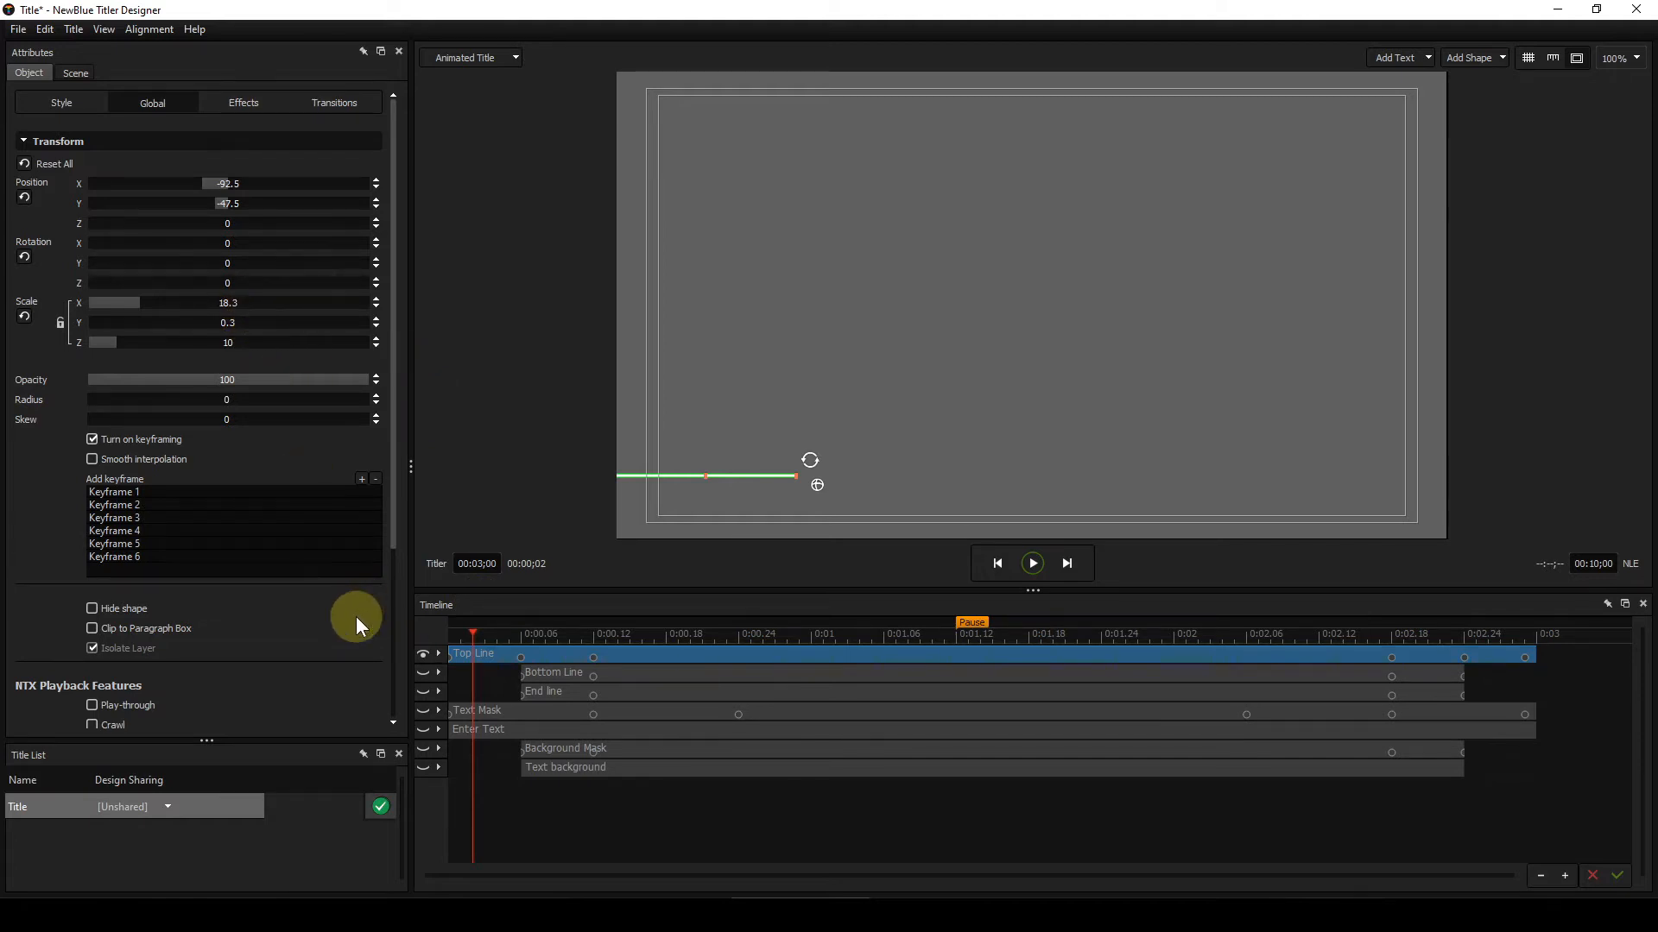
key("Right")
key("Right")
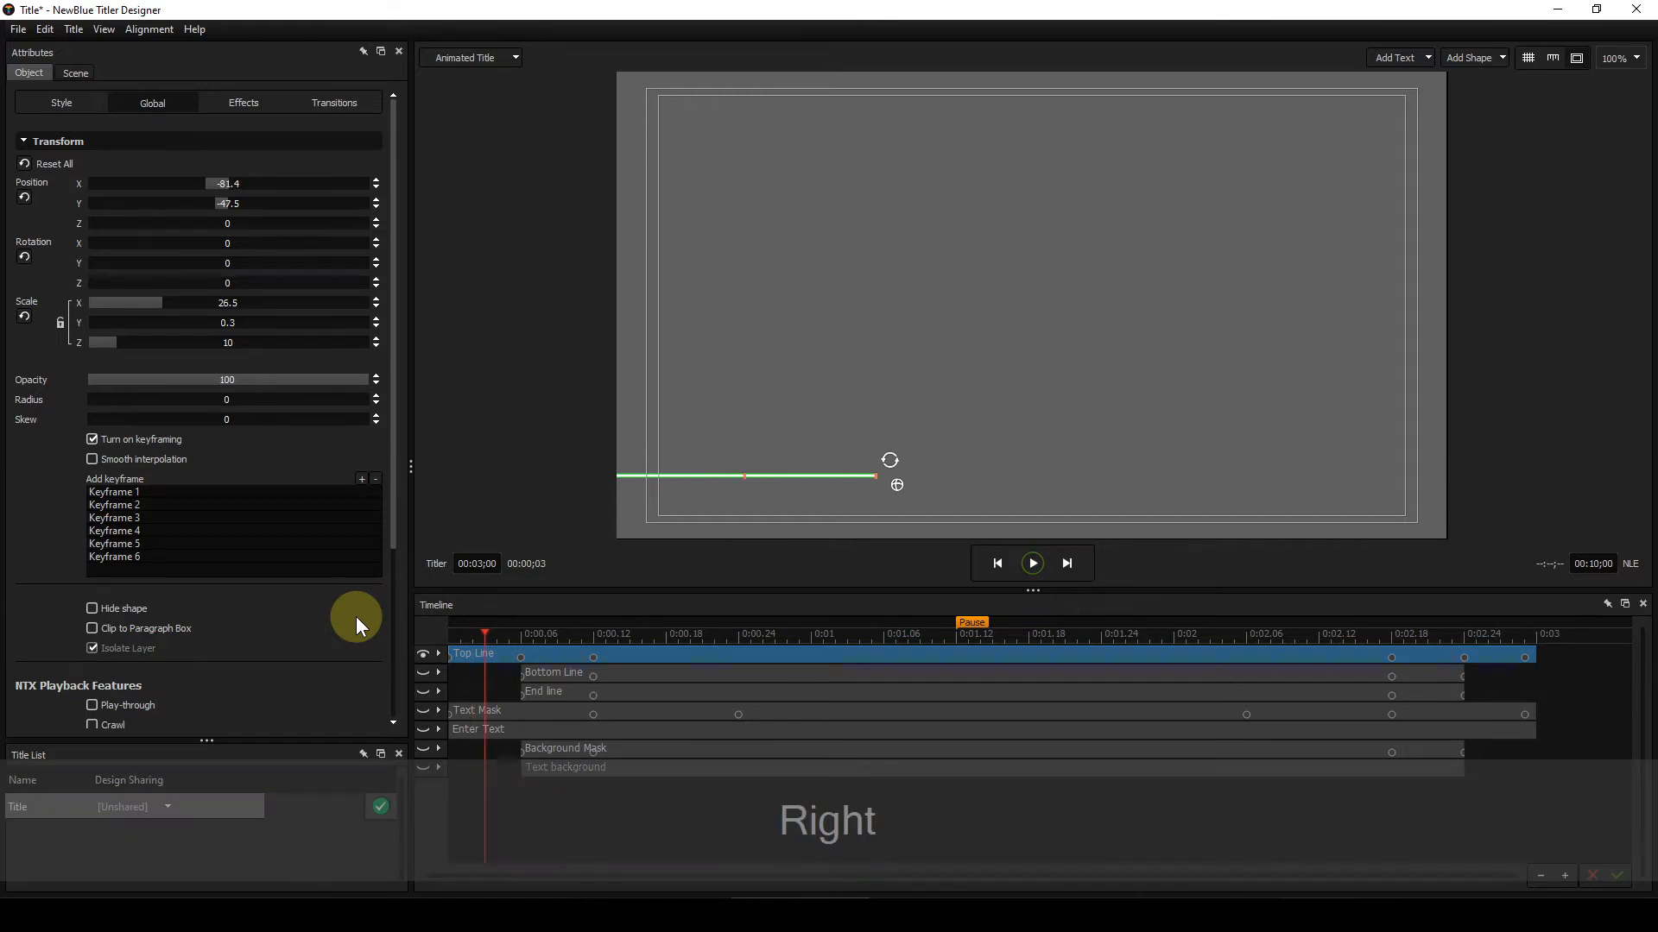
key("Right")
key("Right")
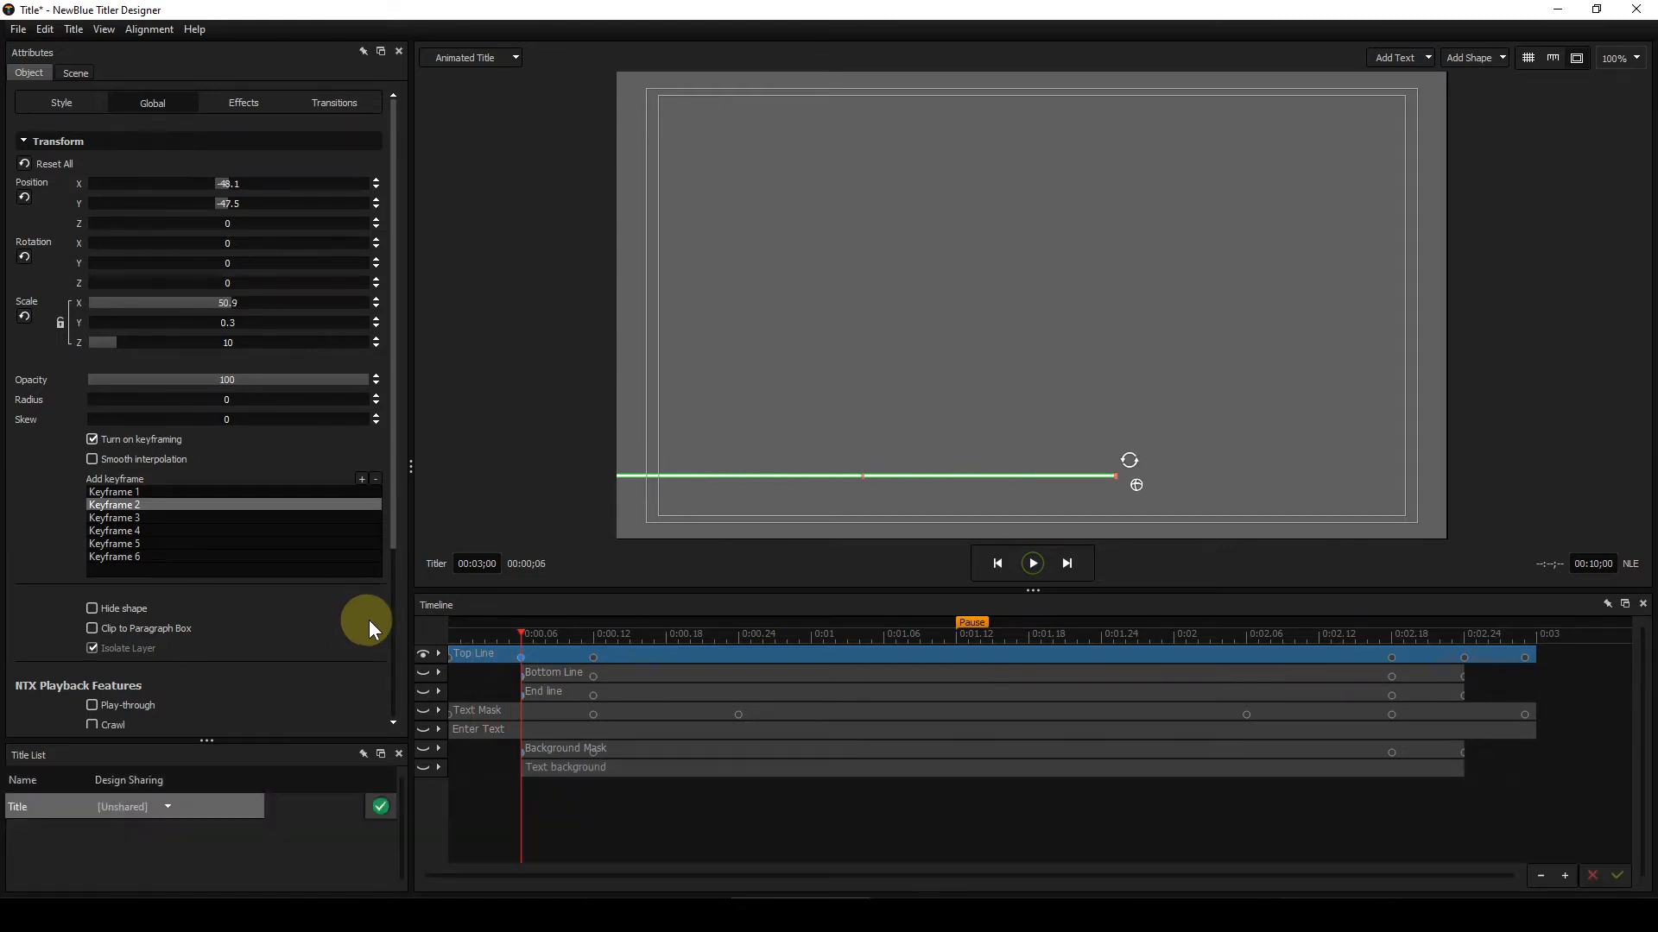
left_click(459, 635)
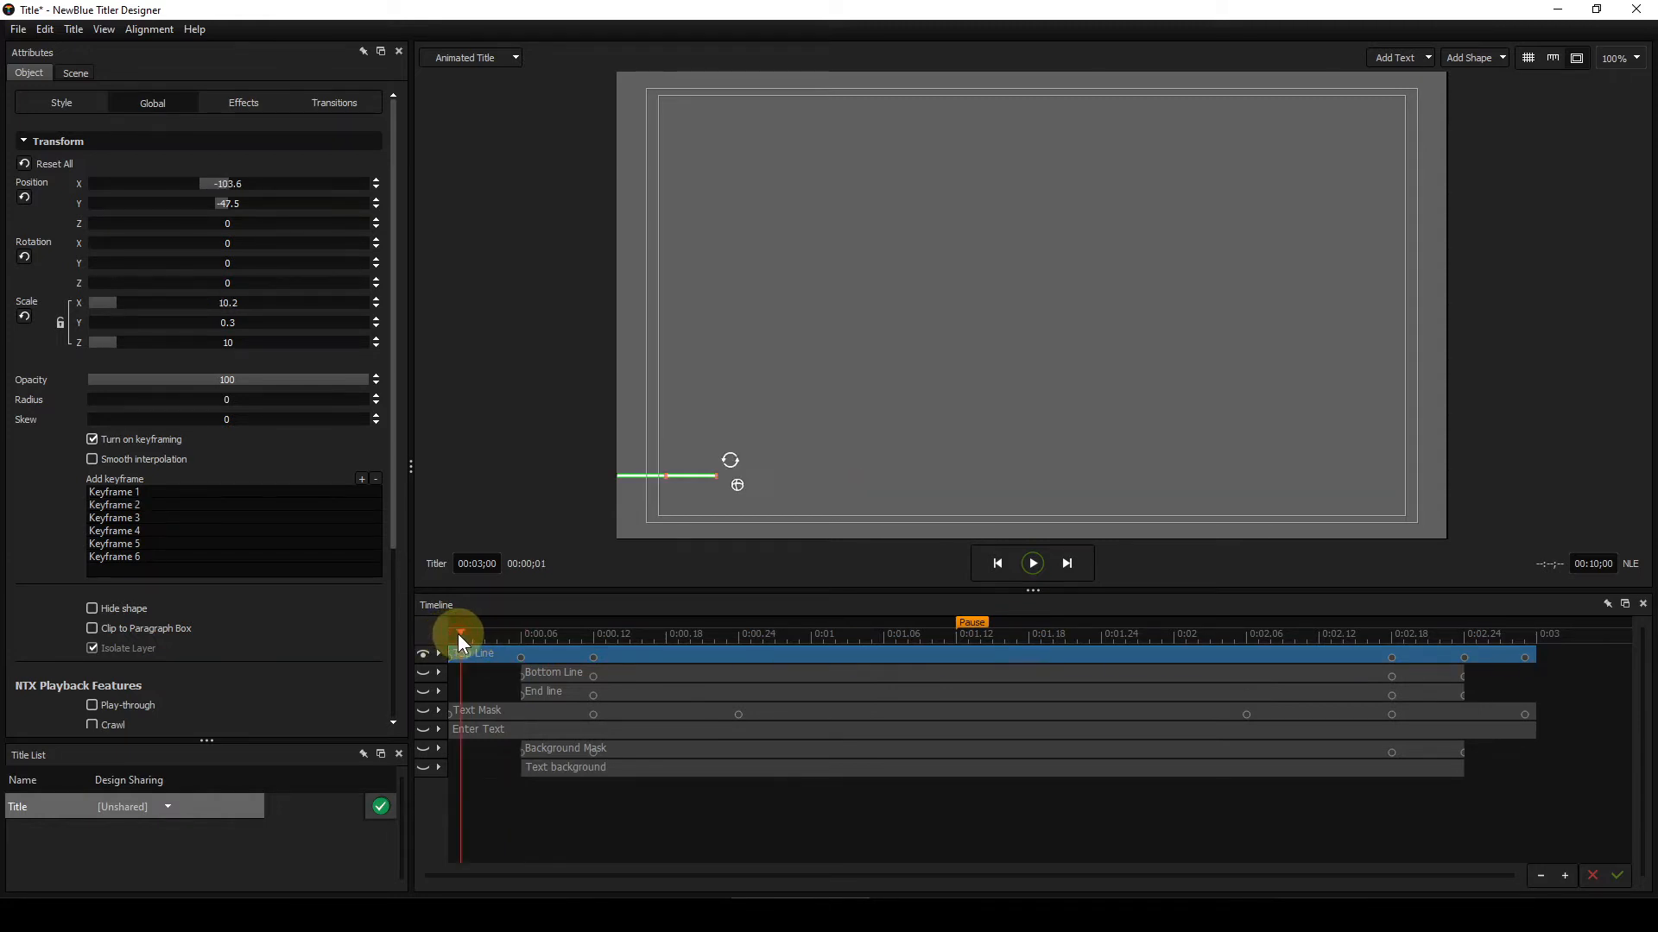
key("Left")
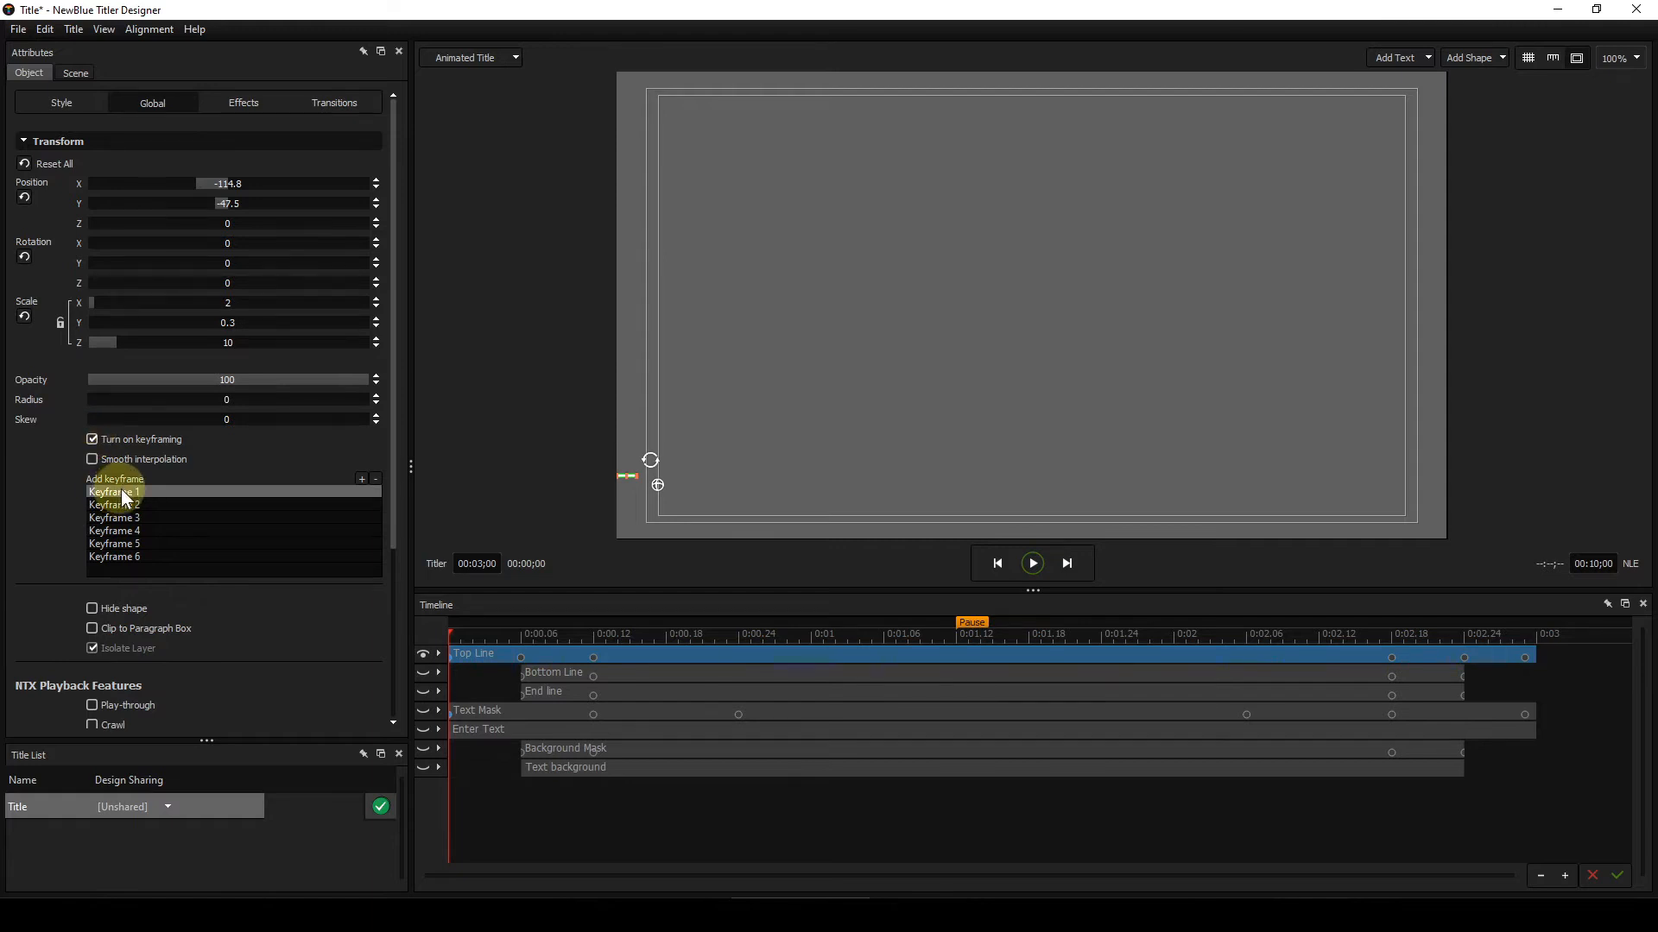
left_click(459, 661)
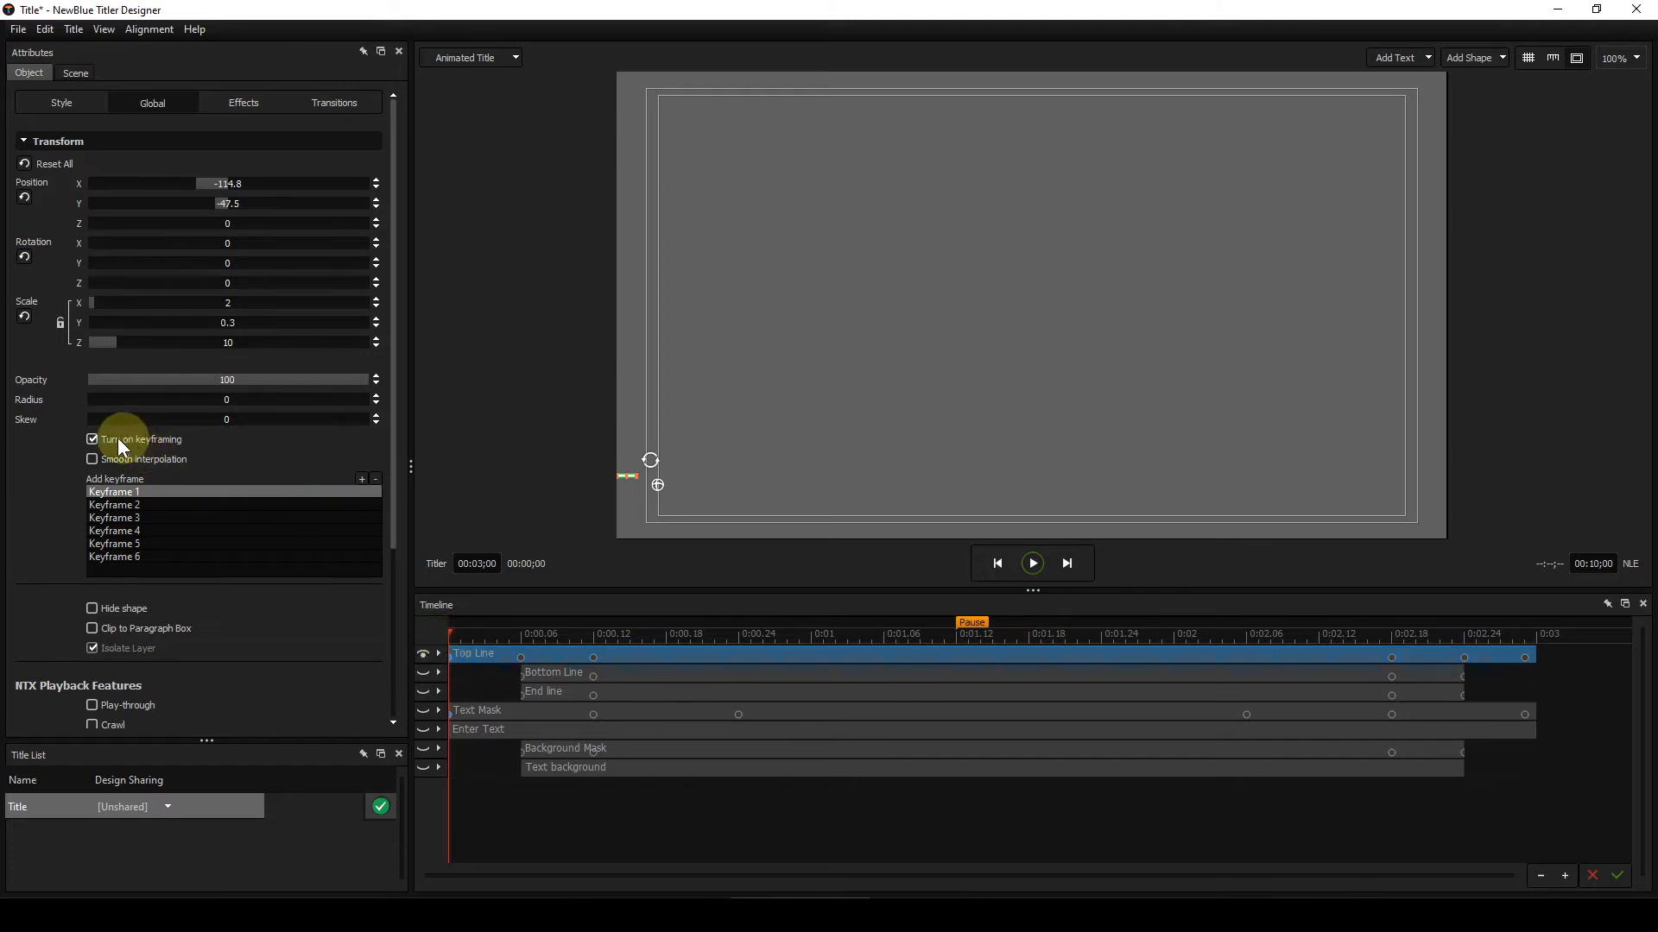
left_click(456, 633)
left_click_drag(464, 630, 517, 633)
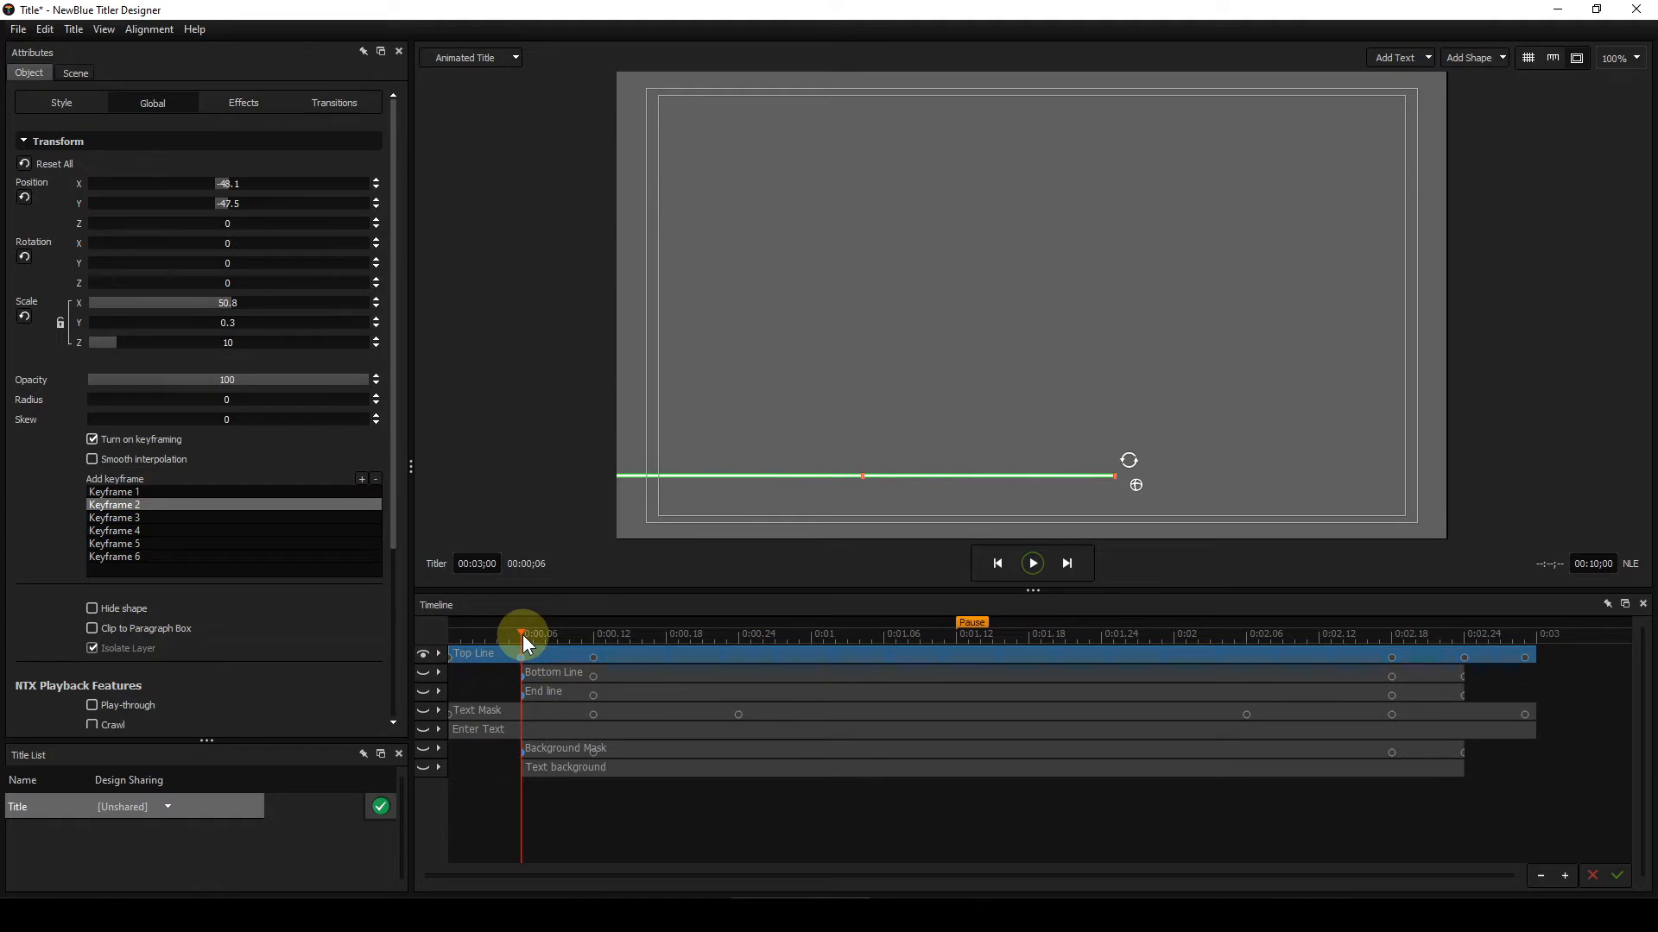
left_click_drag(522, 635, 443, 634)
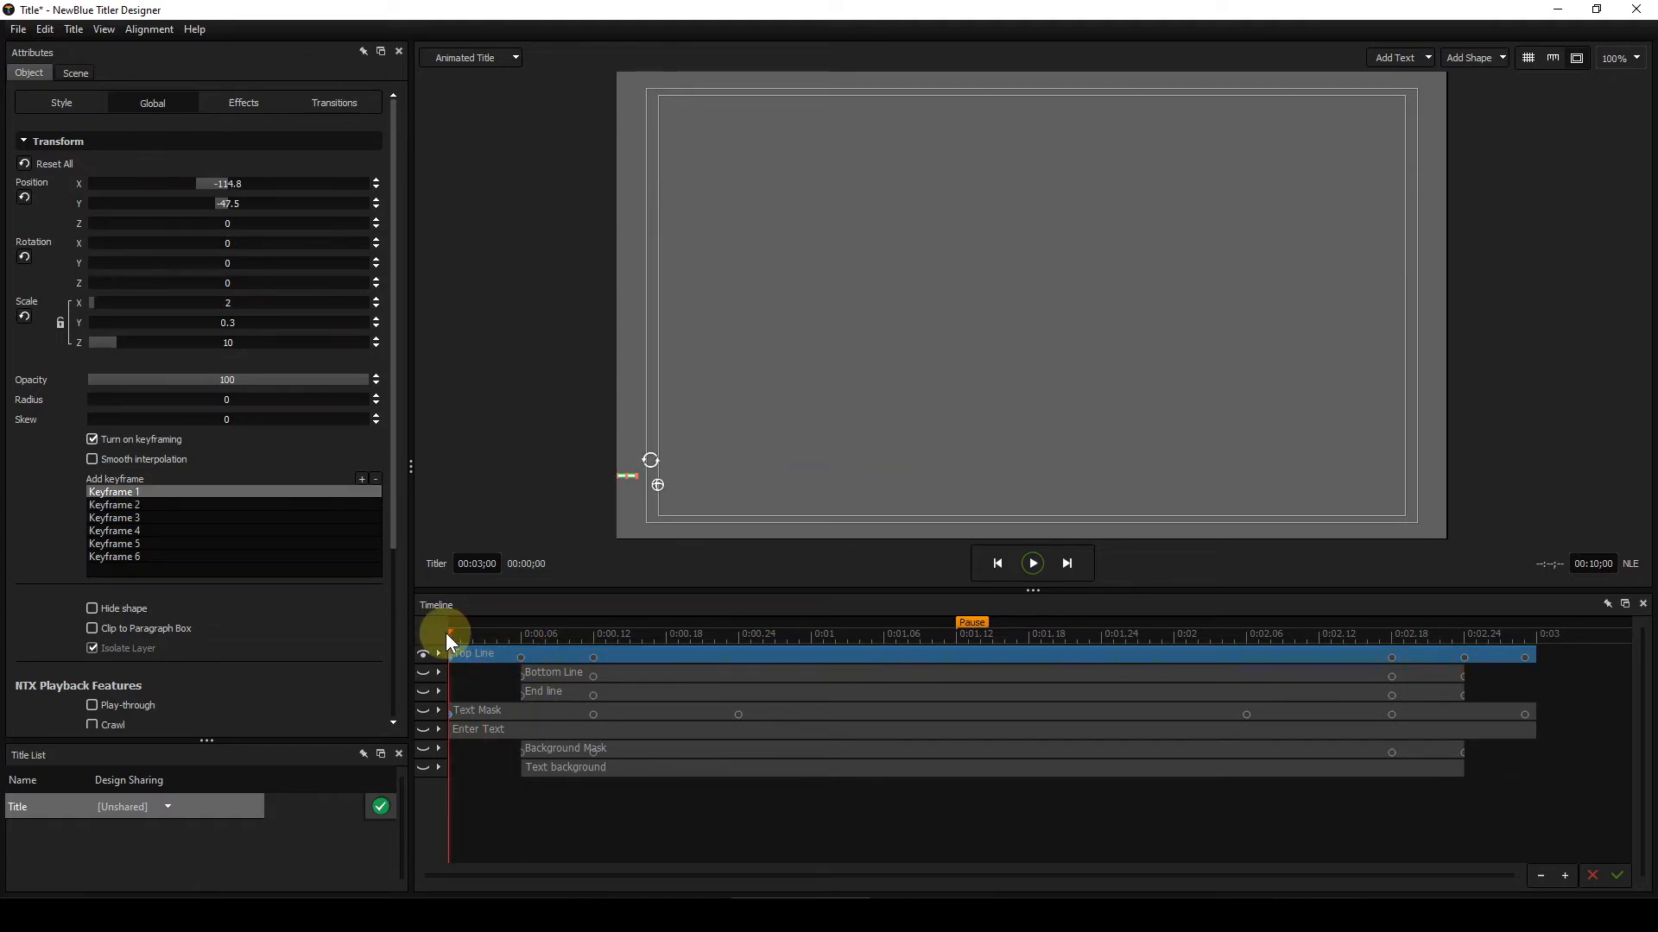
left_click_drag(447, 634, 522, 640)
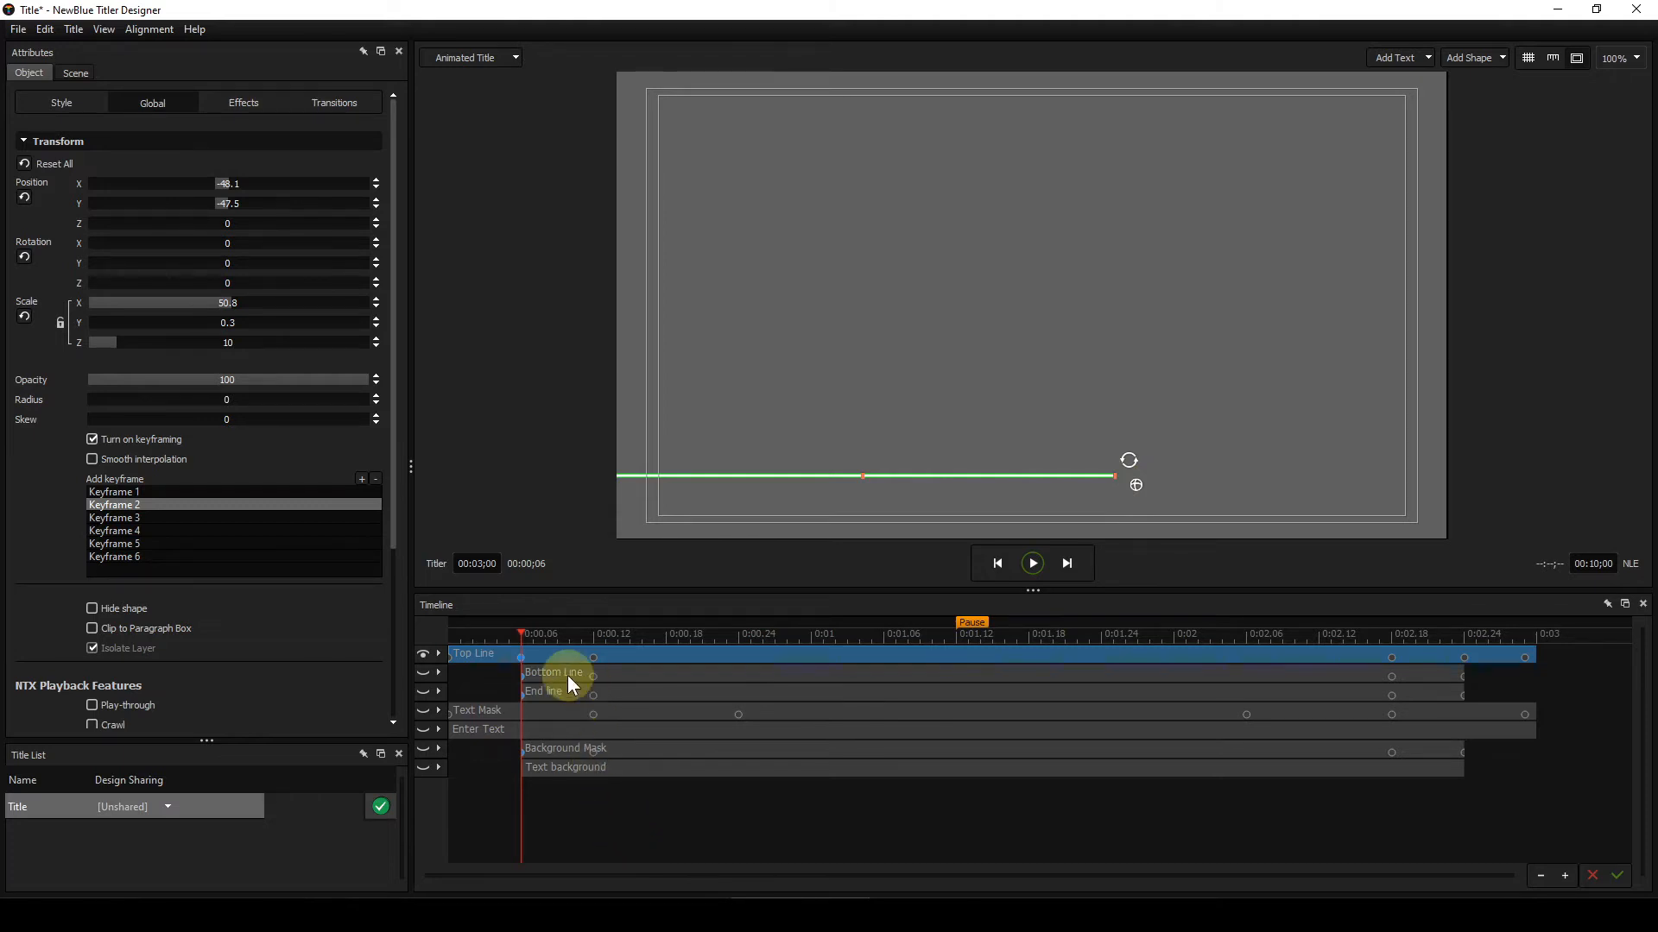
Step: Select the Bottom Line layer and make it visible again in the timeline
left_click(656, 675)
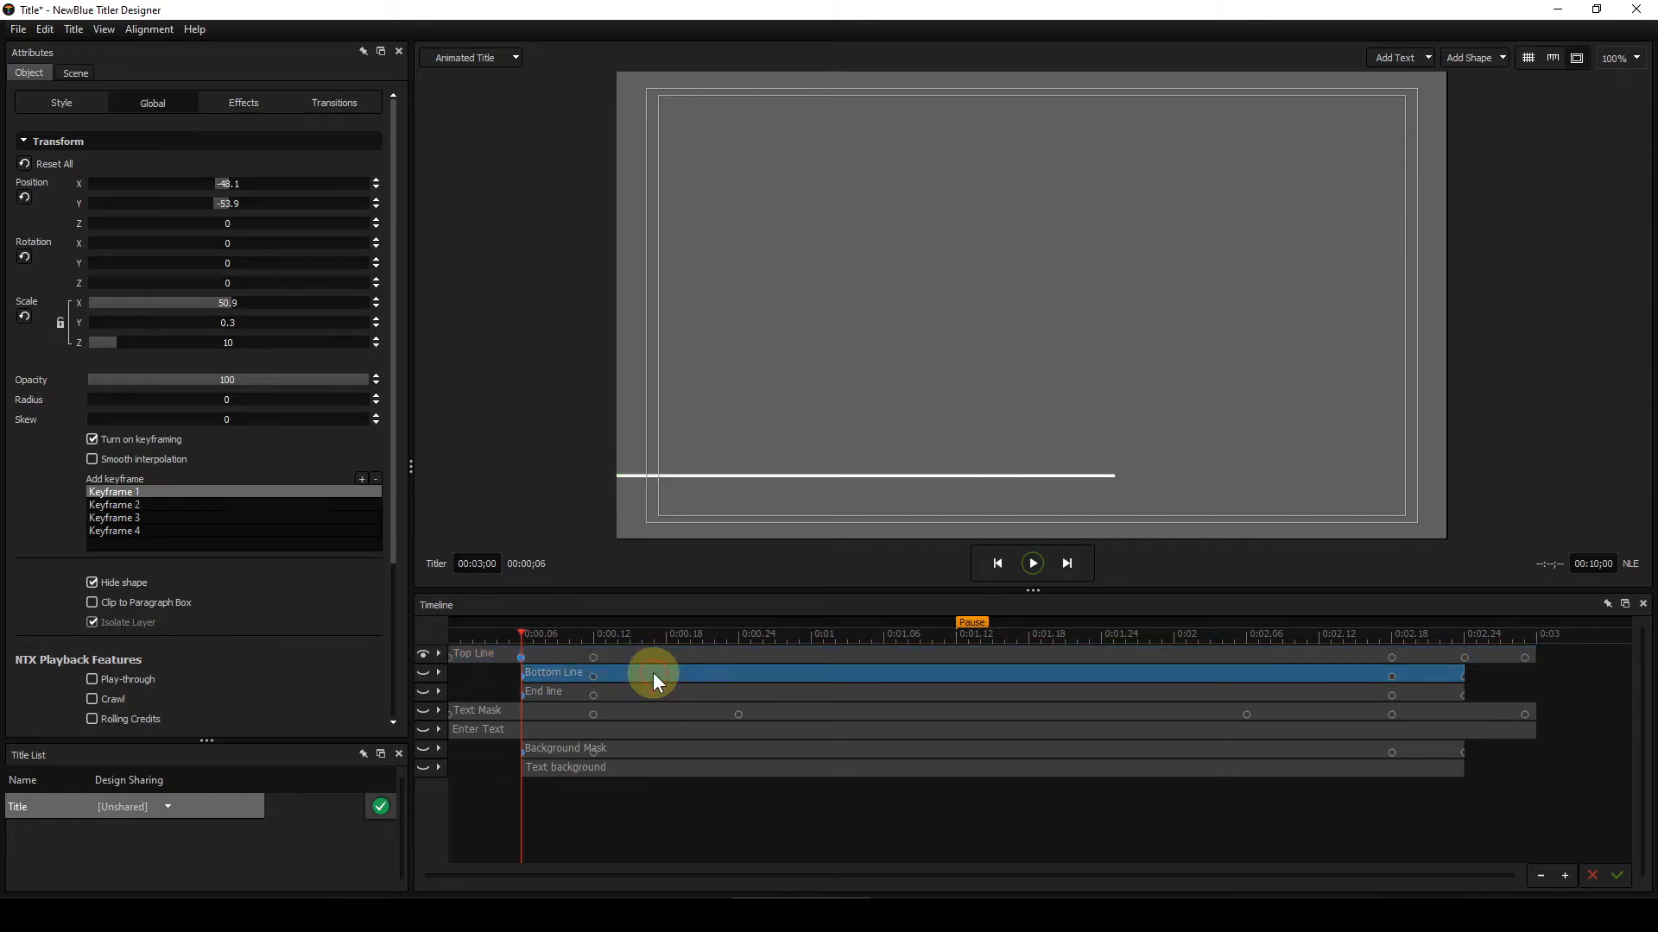
right_click(548, 671)
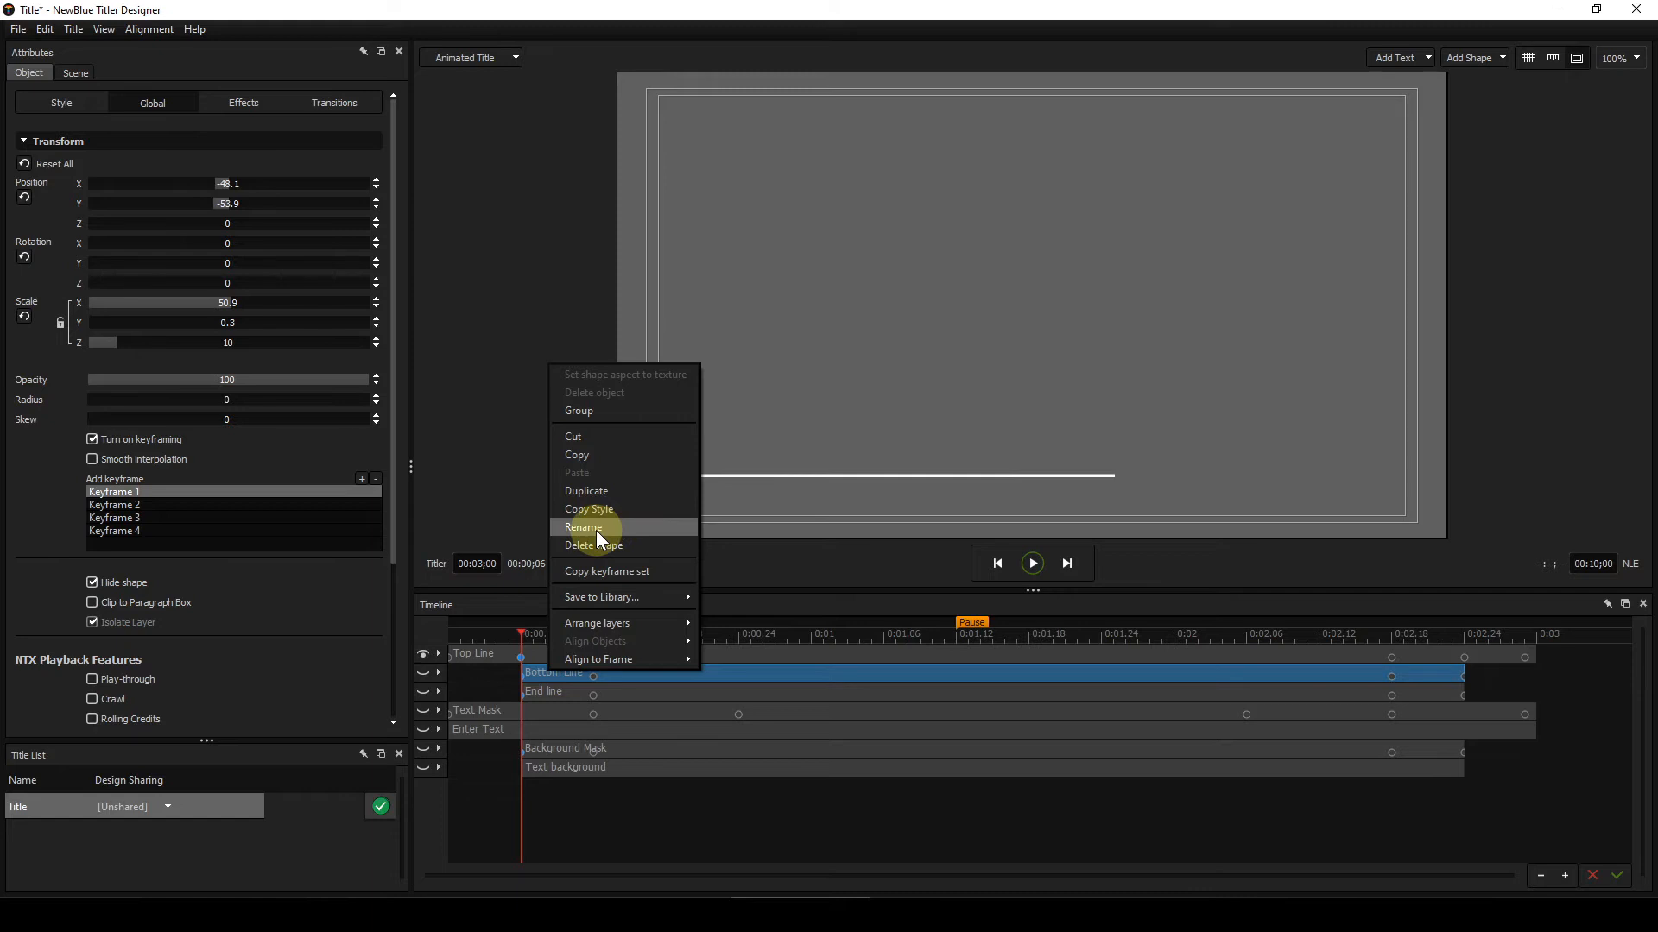
left_click(596, 803)
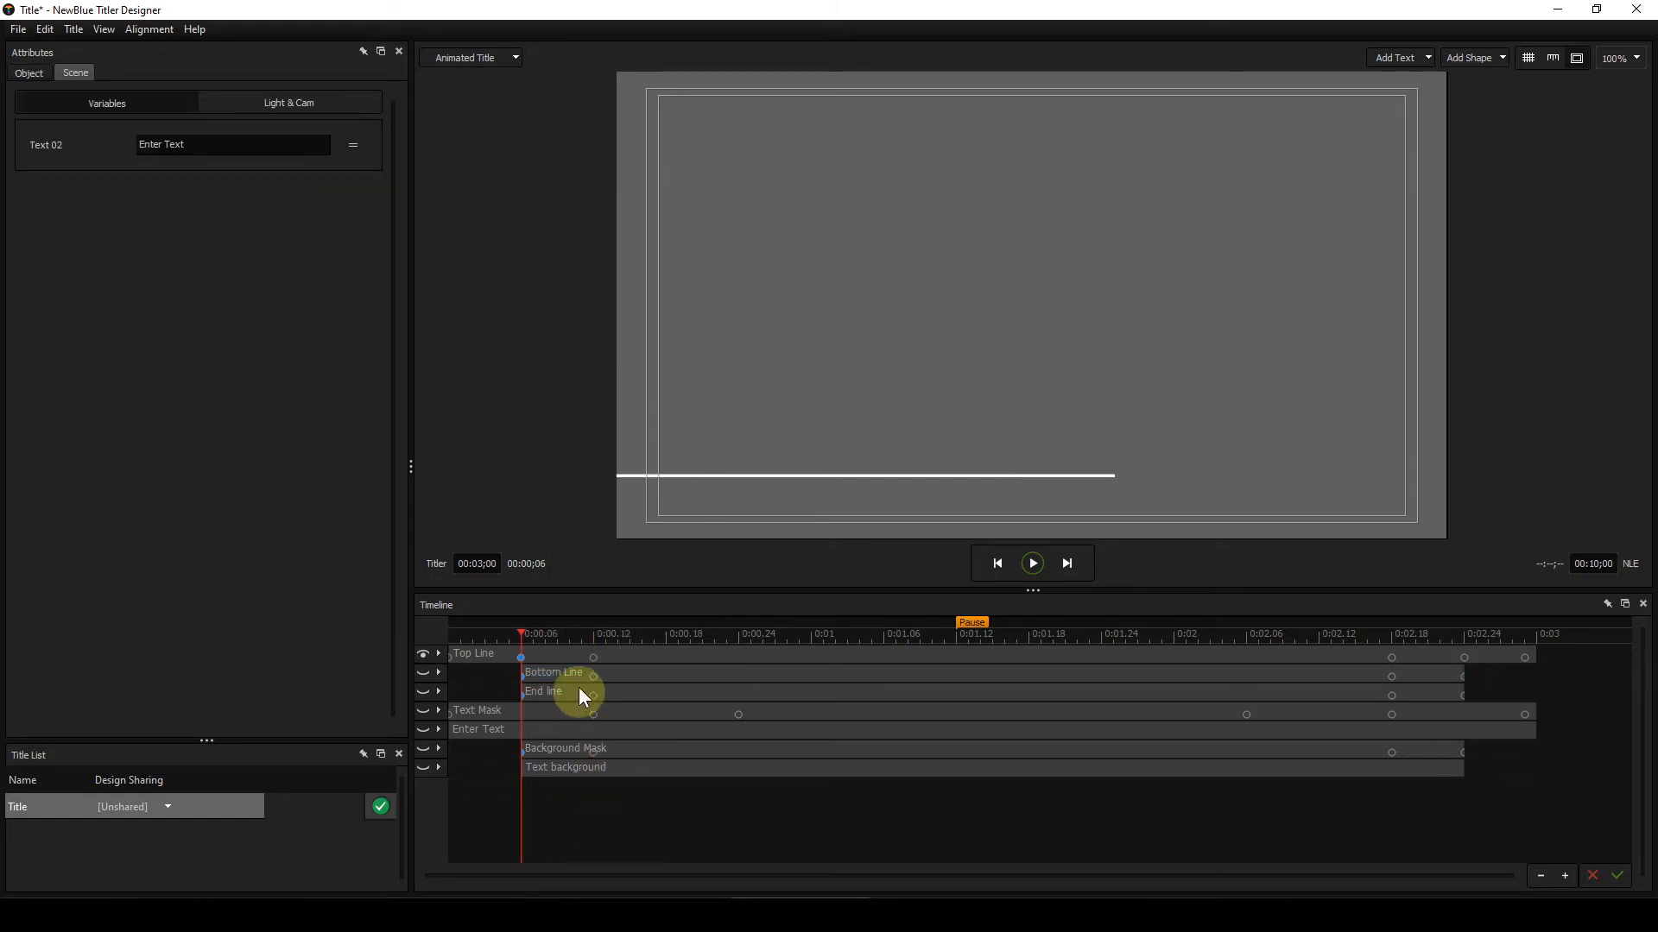
left_click(625, 681)
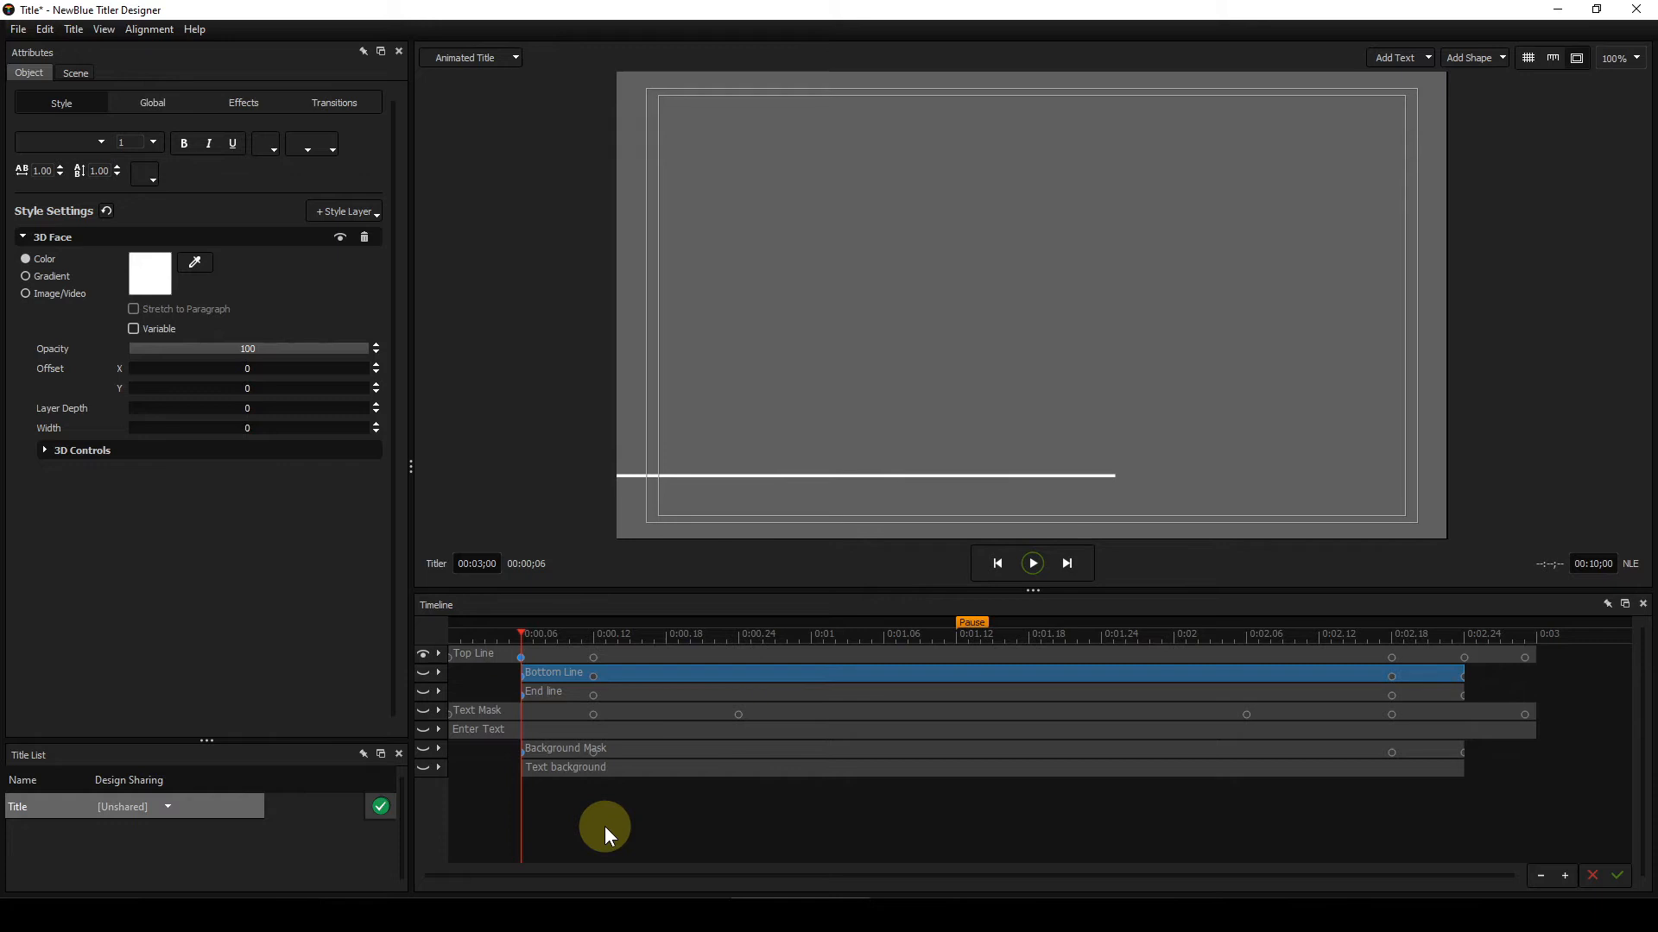
key("Right")
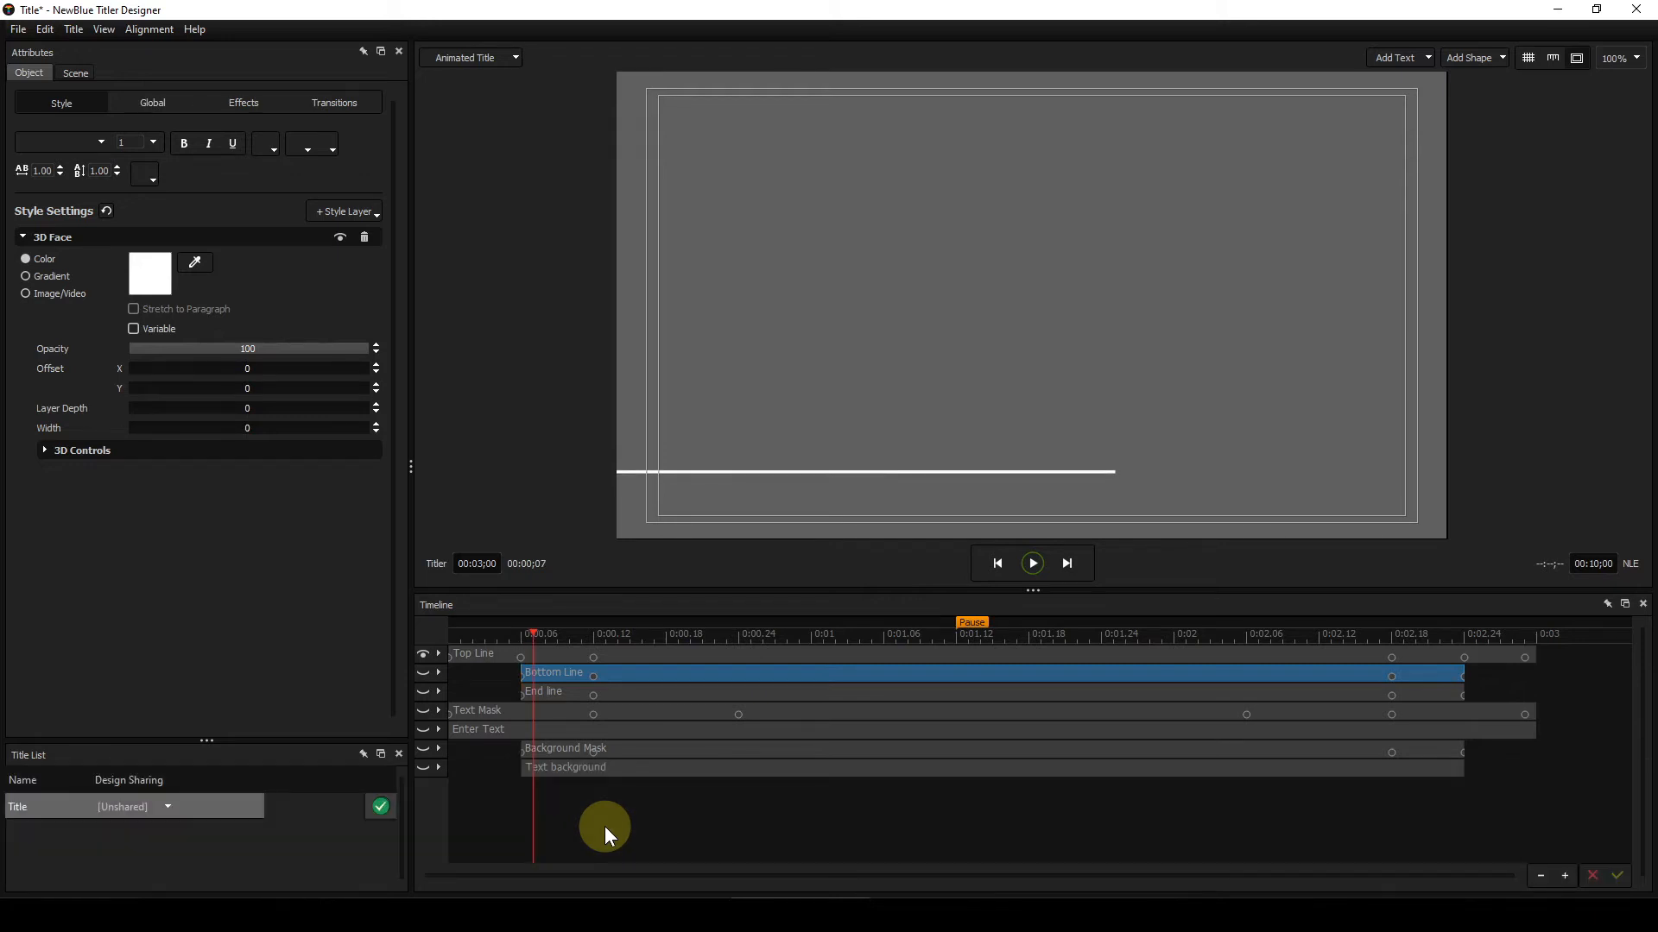
left_click(423, 673)
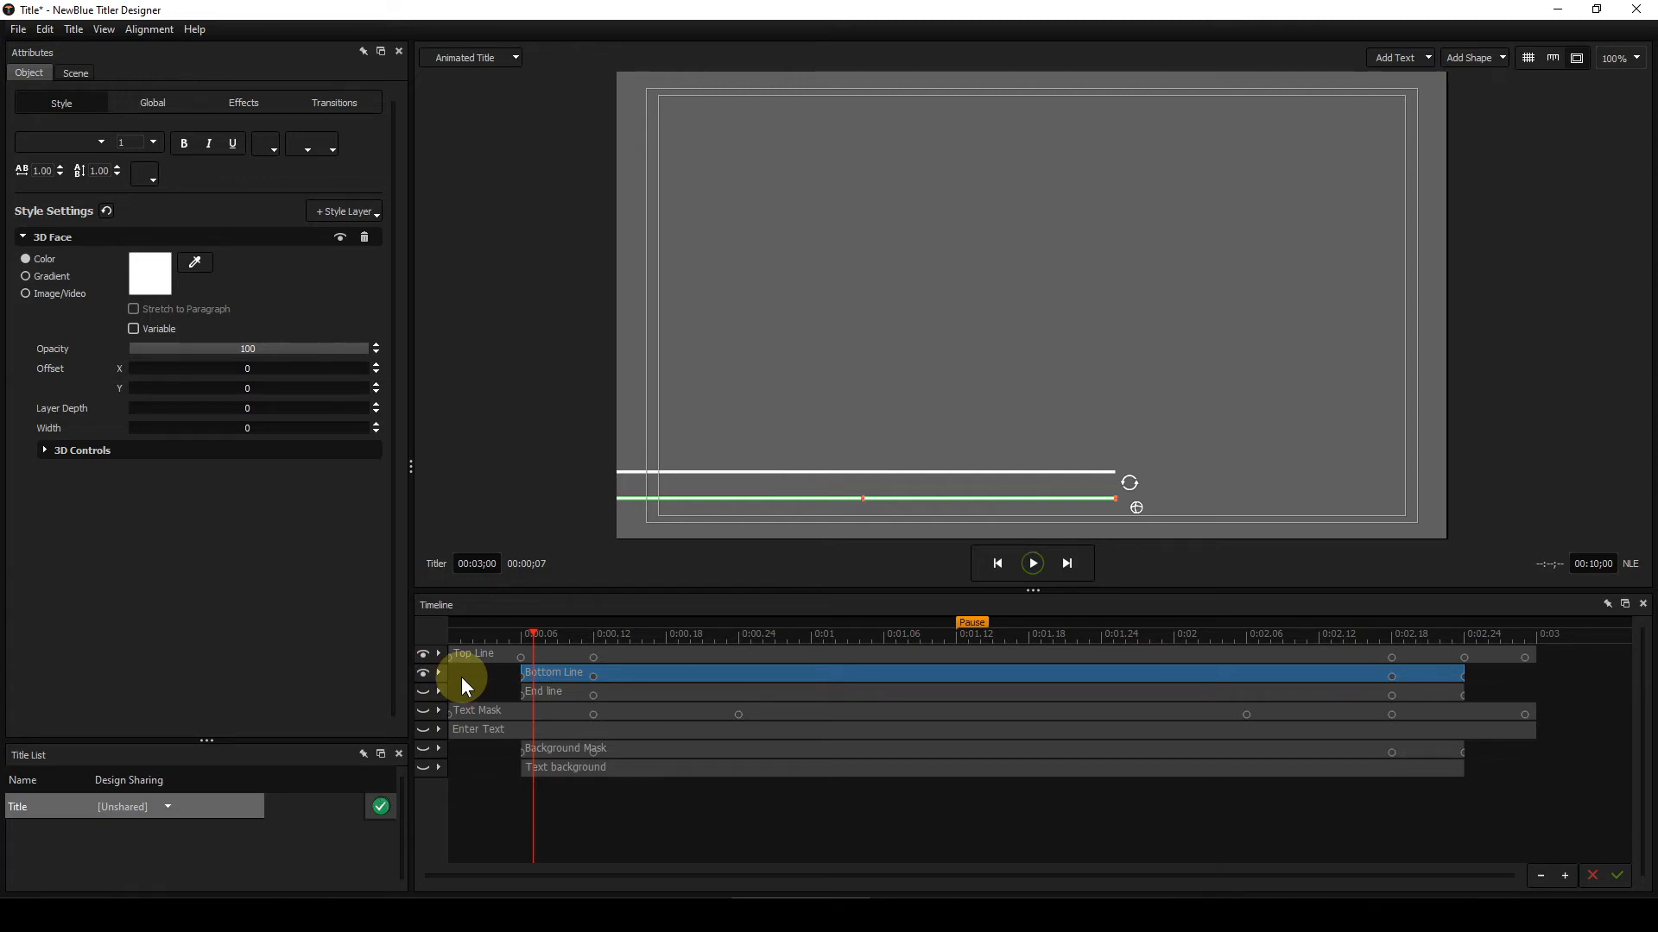
Step: Step through the first frames to compare the Top Line and Bottom Line animations
key("Right")
left_click(533, 633)
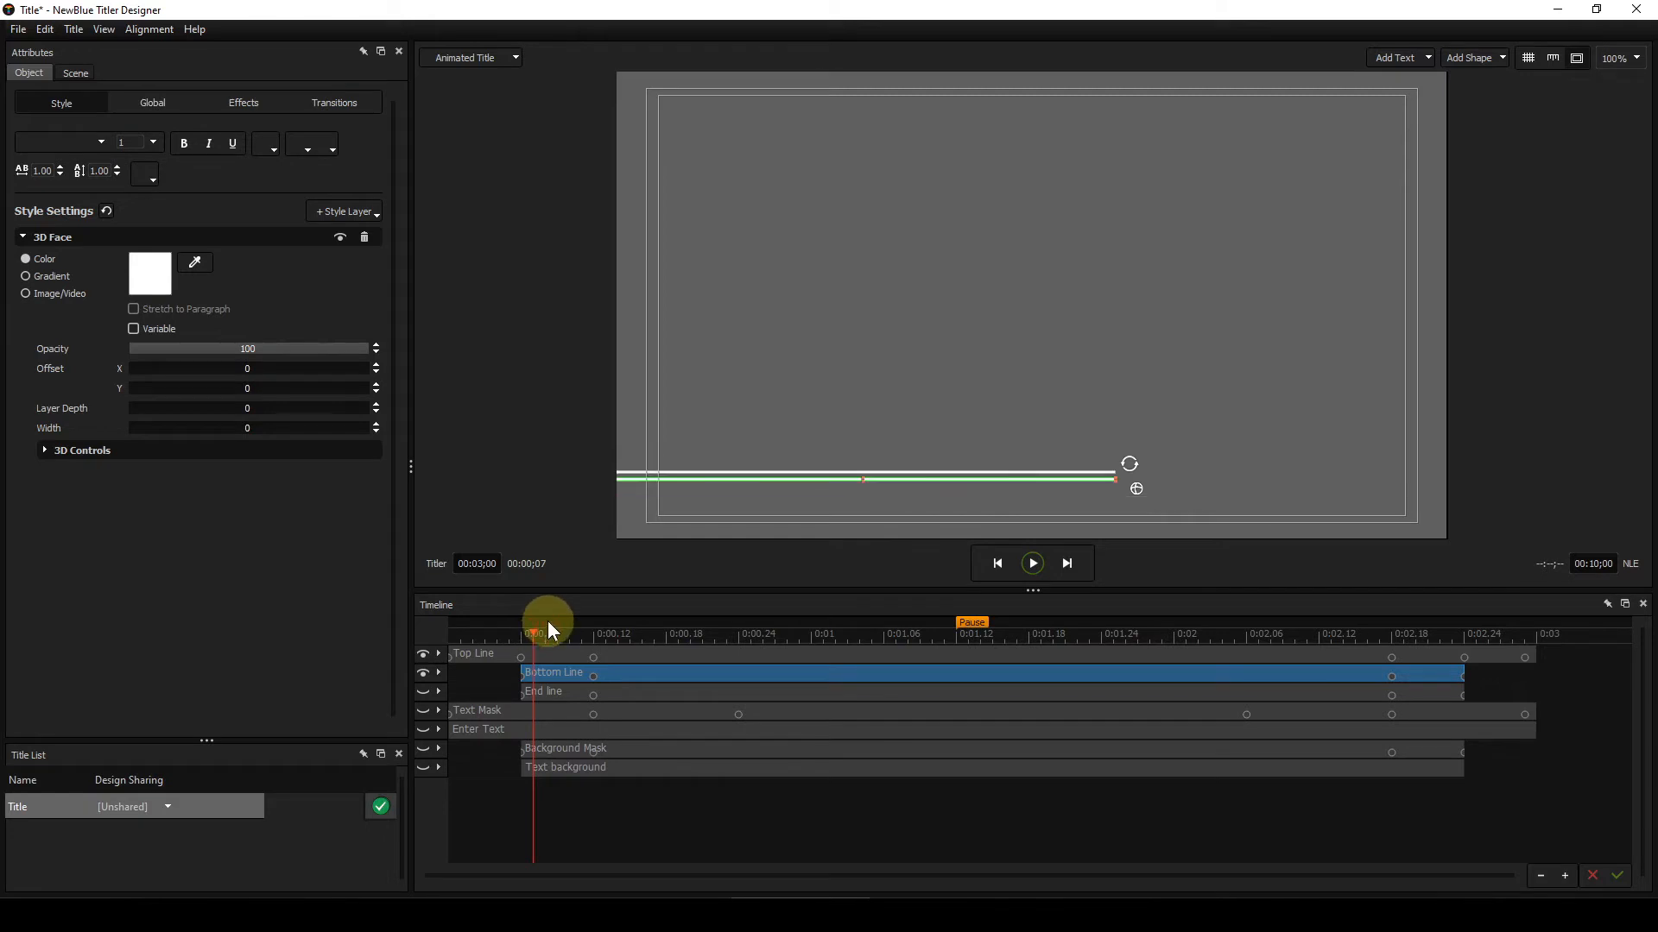
key("Left")
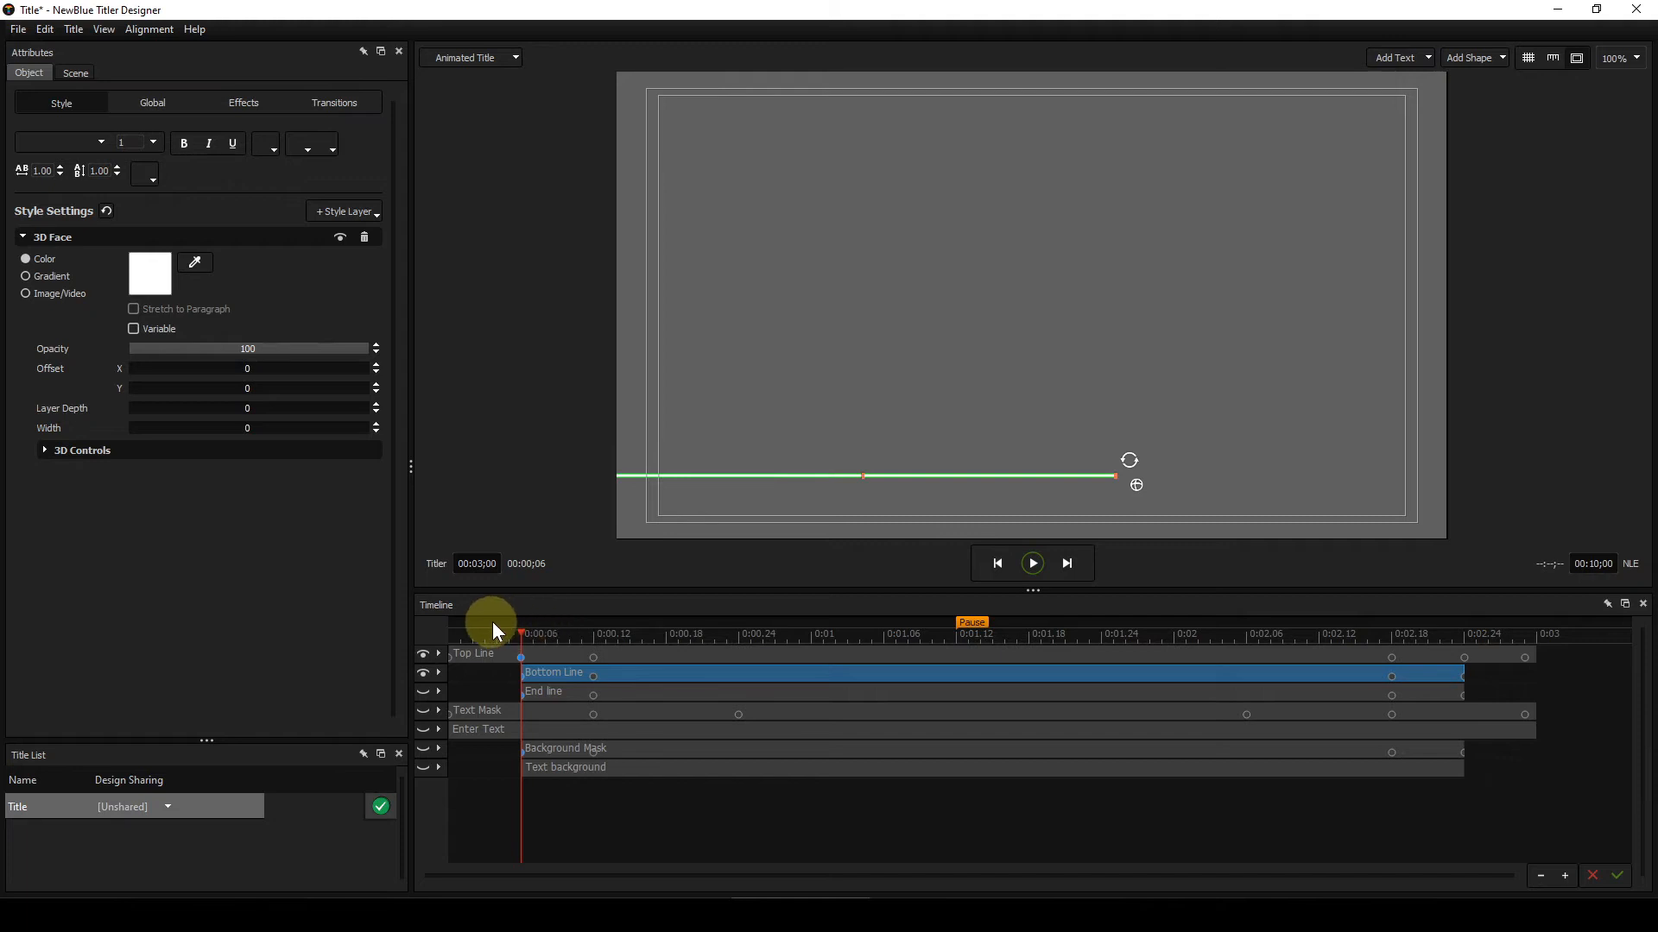
key("Right")
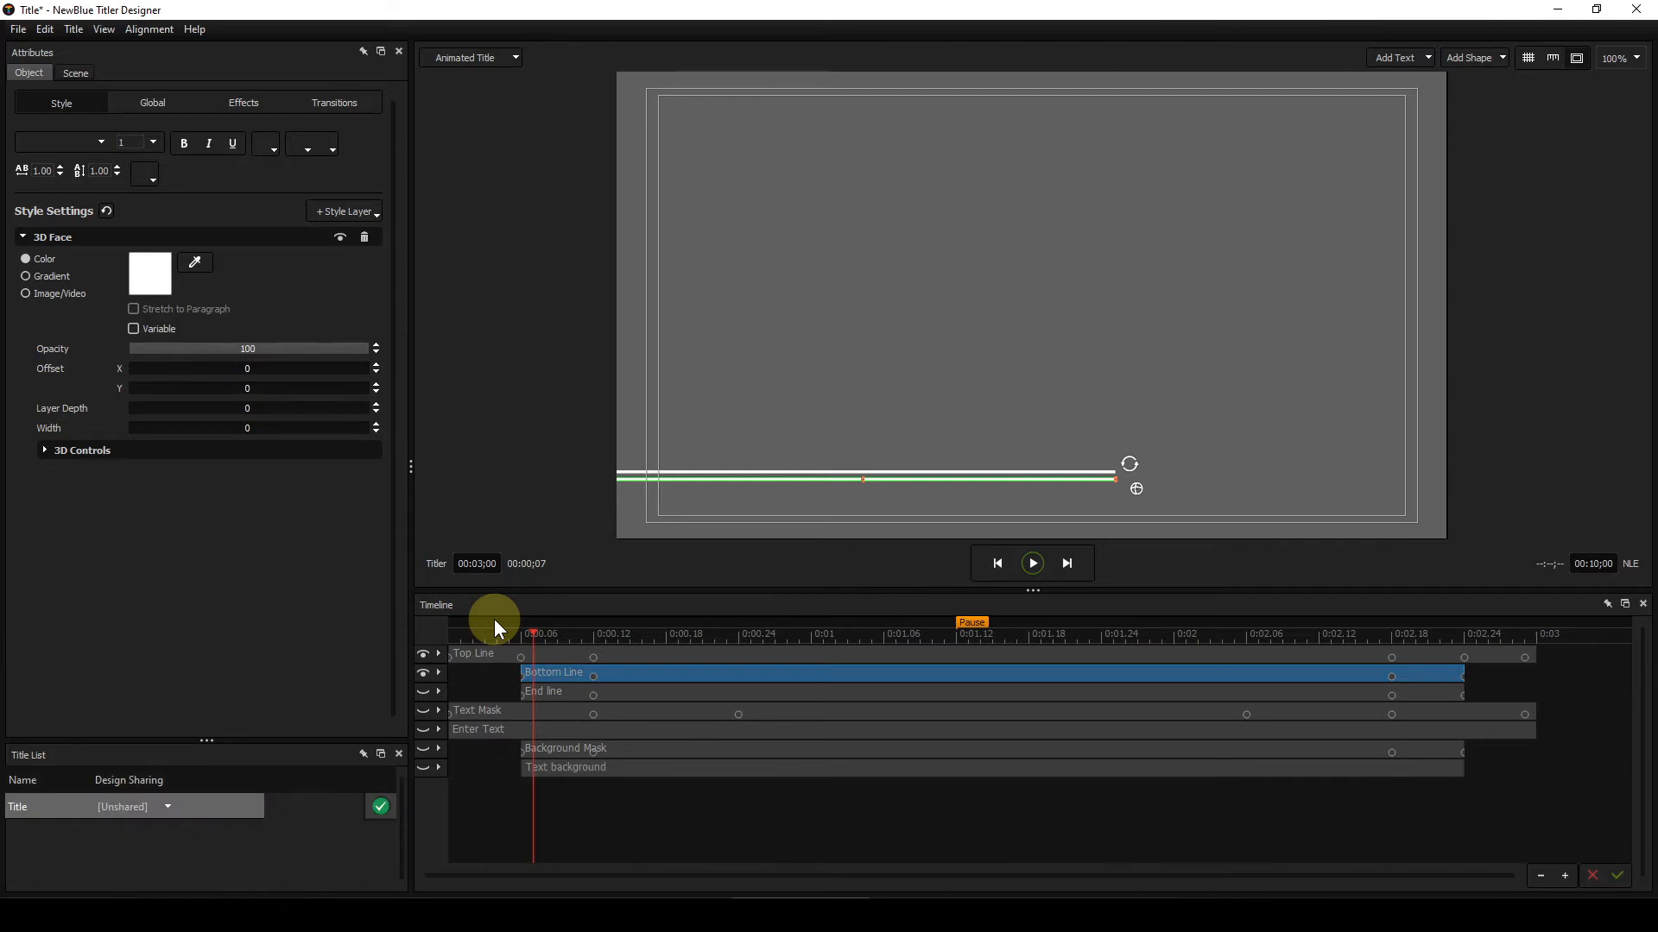
key("Right")
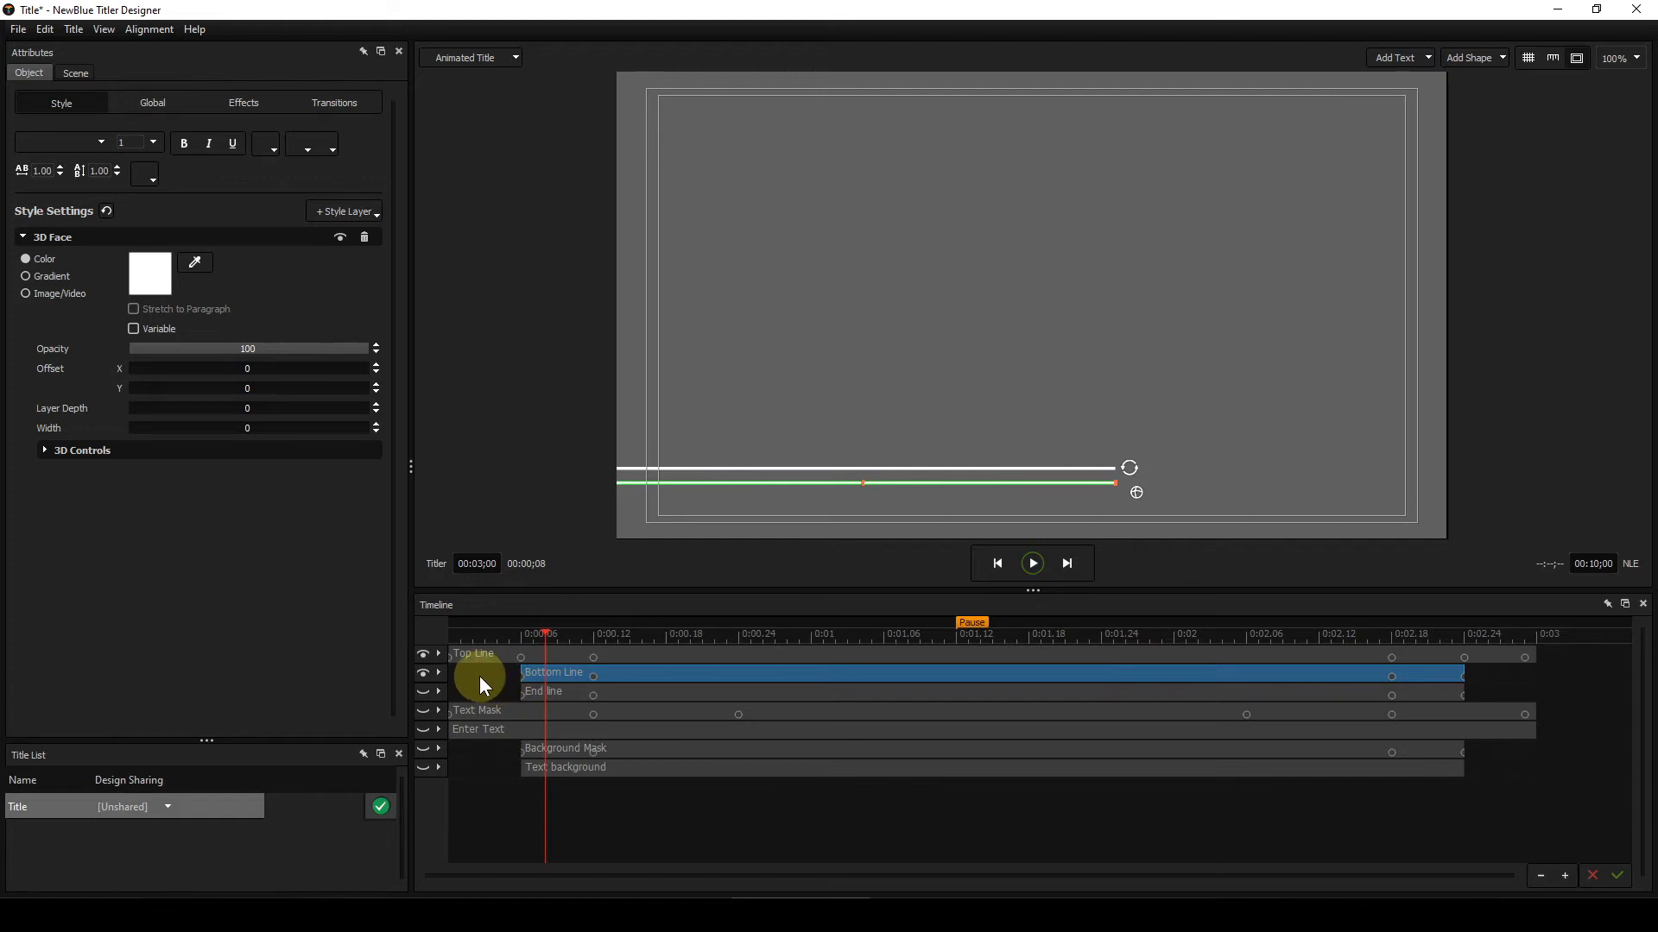
left_click(914, 361)
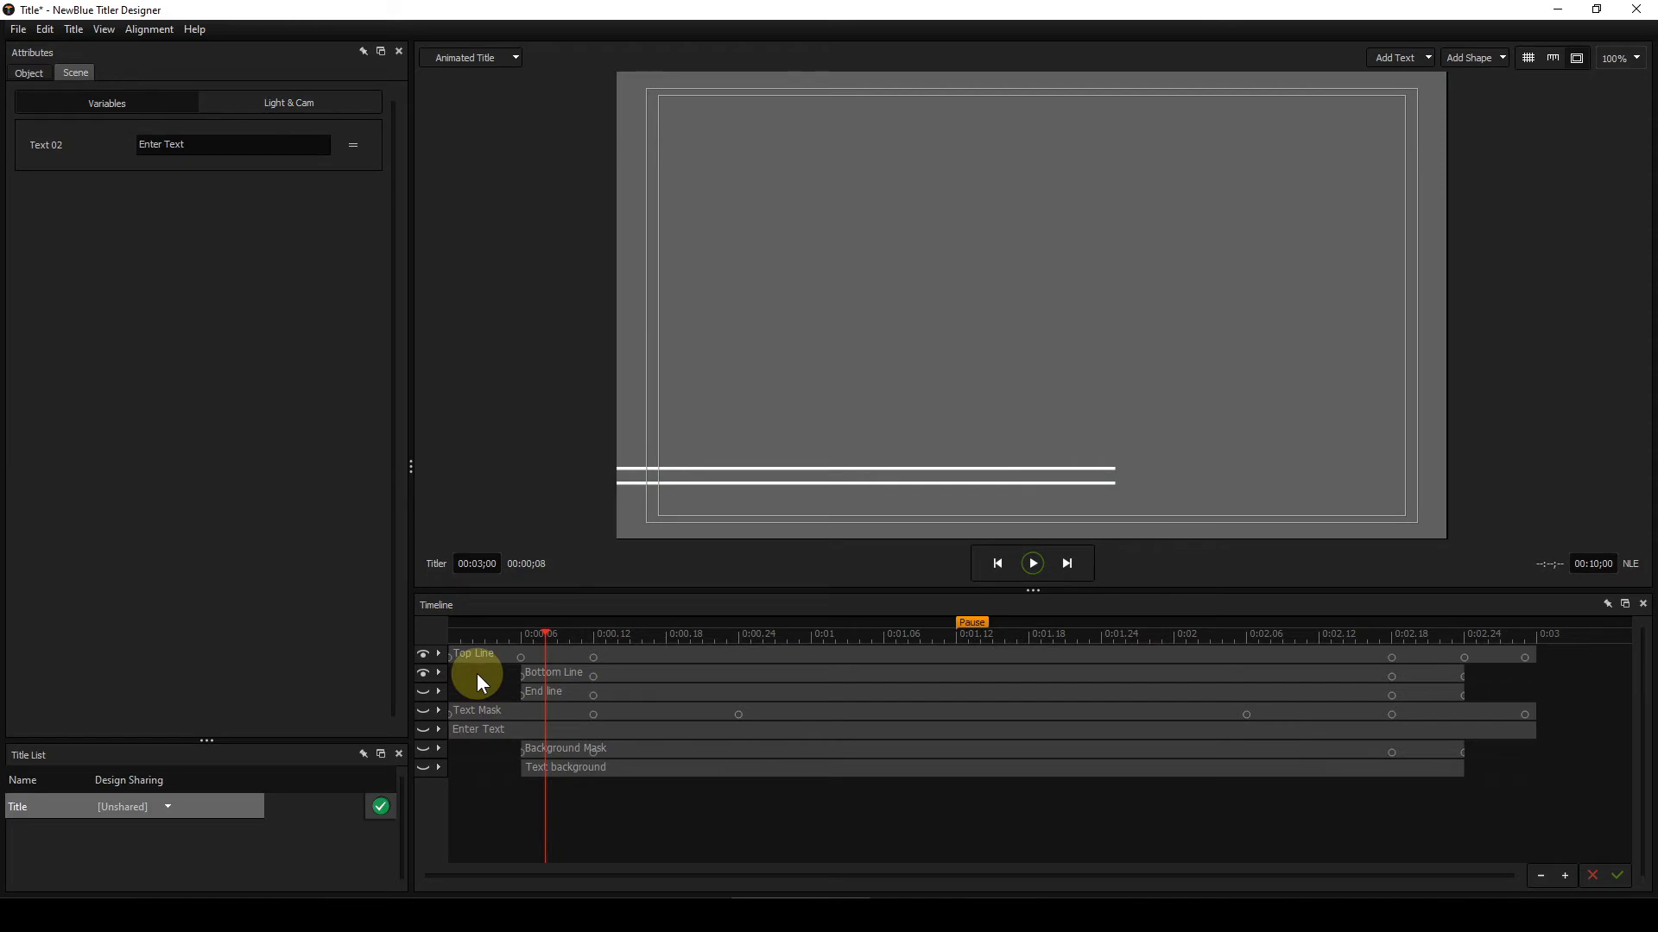
Step: Step back and forth between frames 6 and 12 to examine how the Top Line and Bottom Line separate vertically
key("Right")
key("Right")
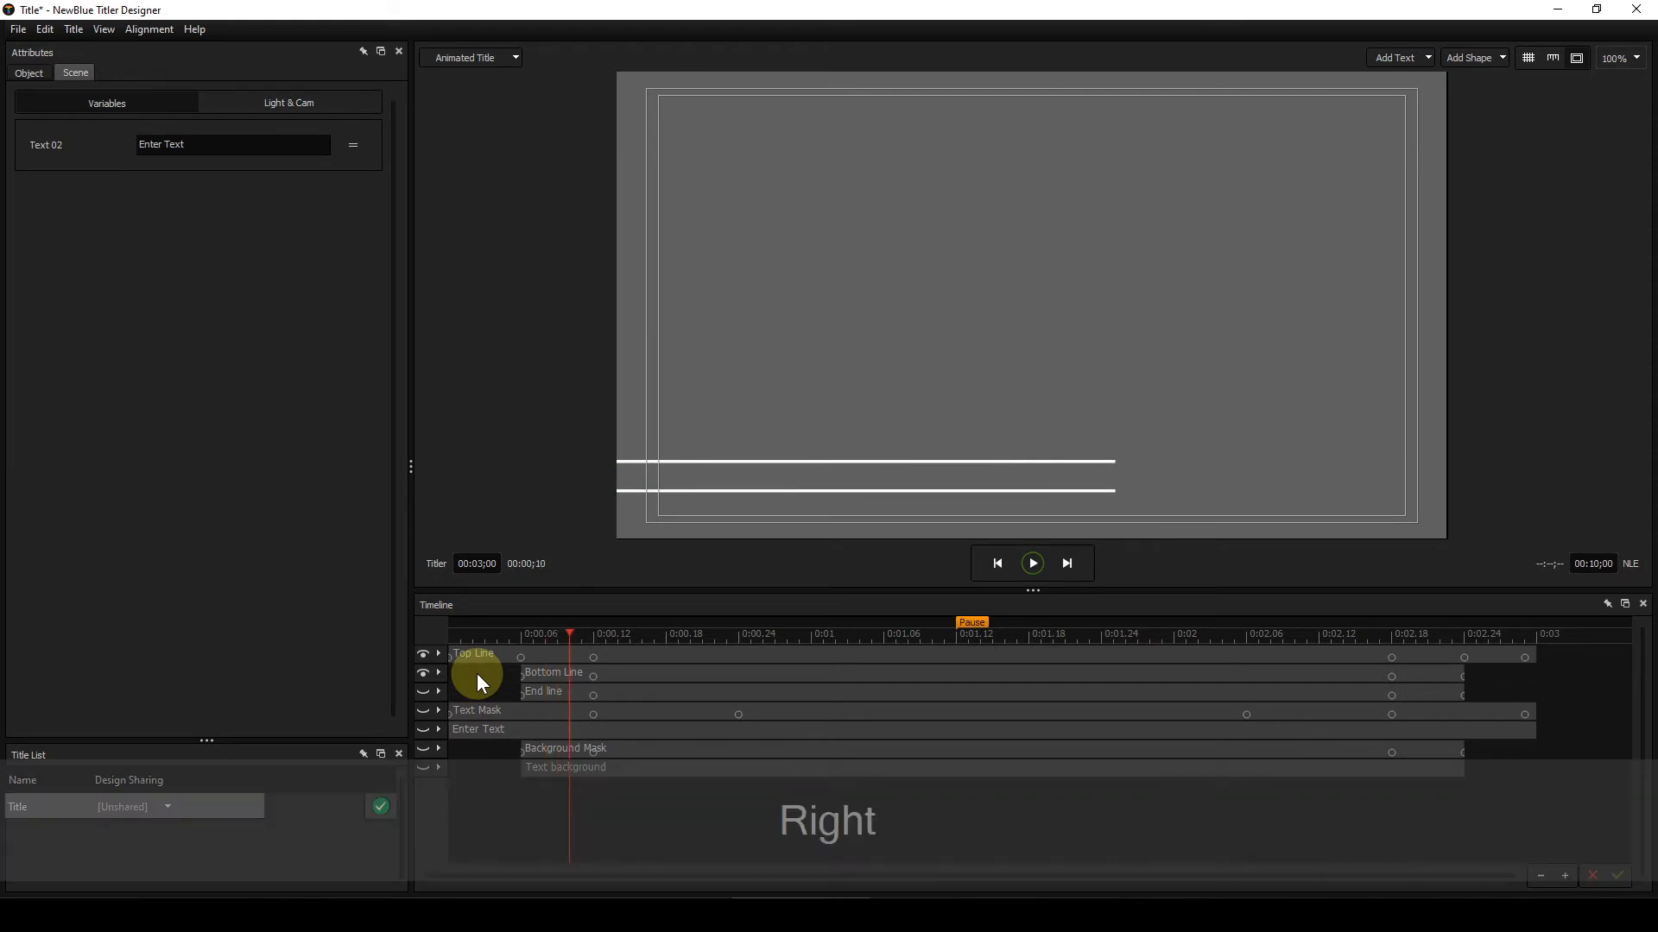
key("Right")
key("Right")
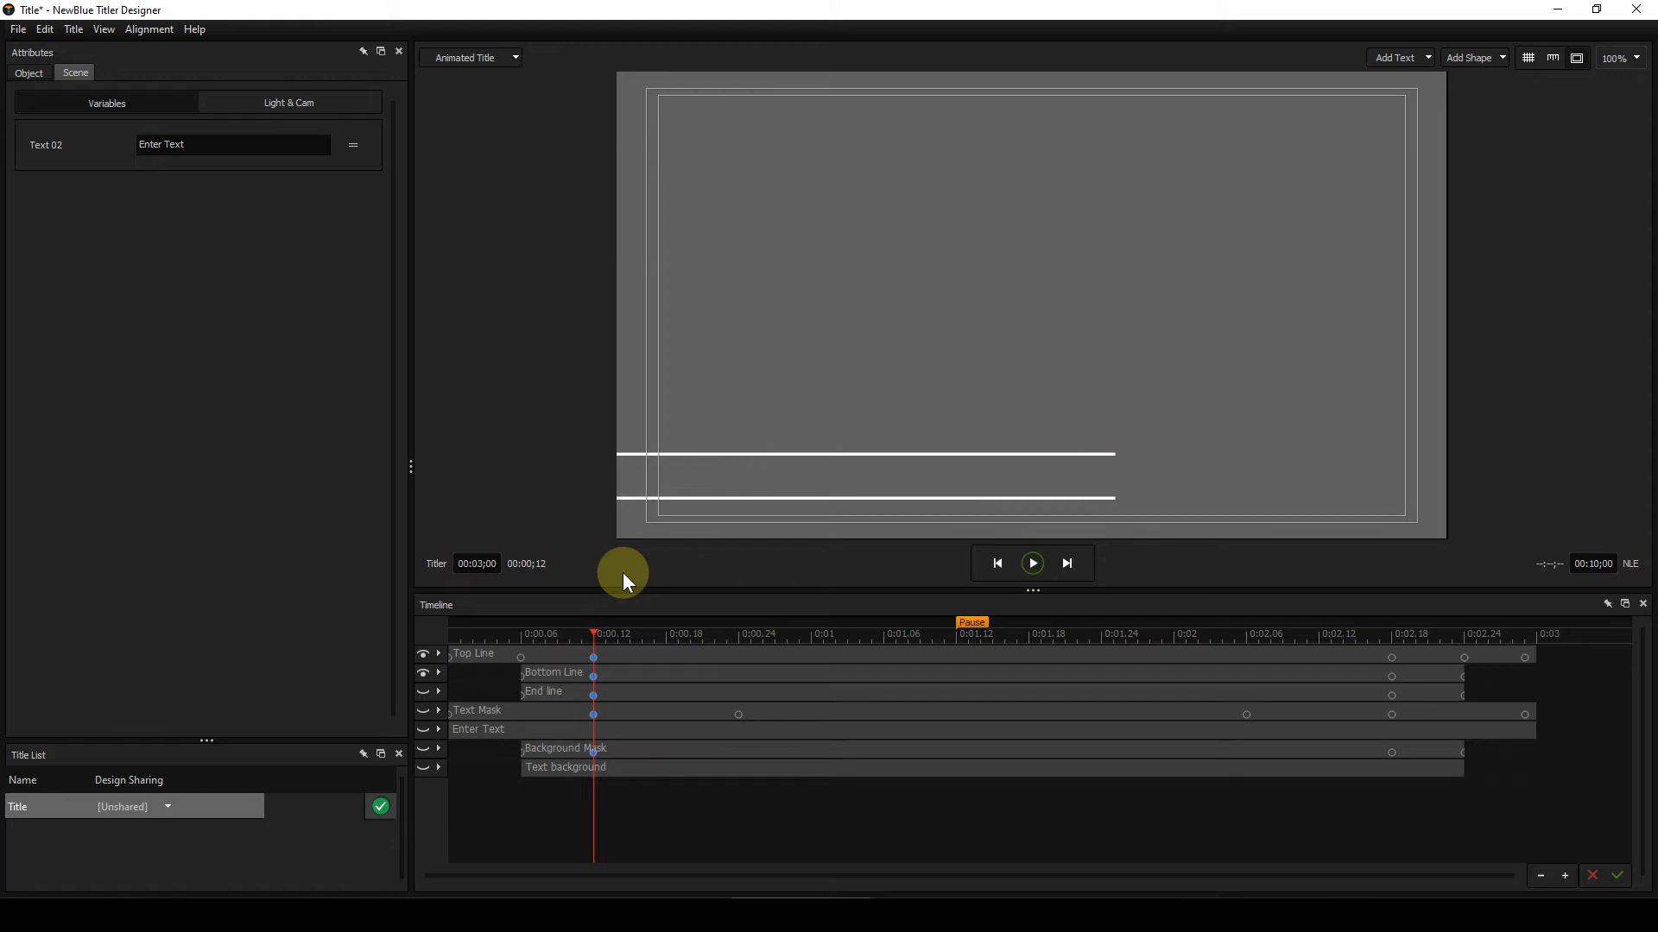
key("Left")
key("Left")
key("Left")
key("Left")
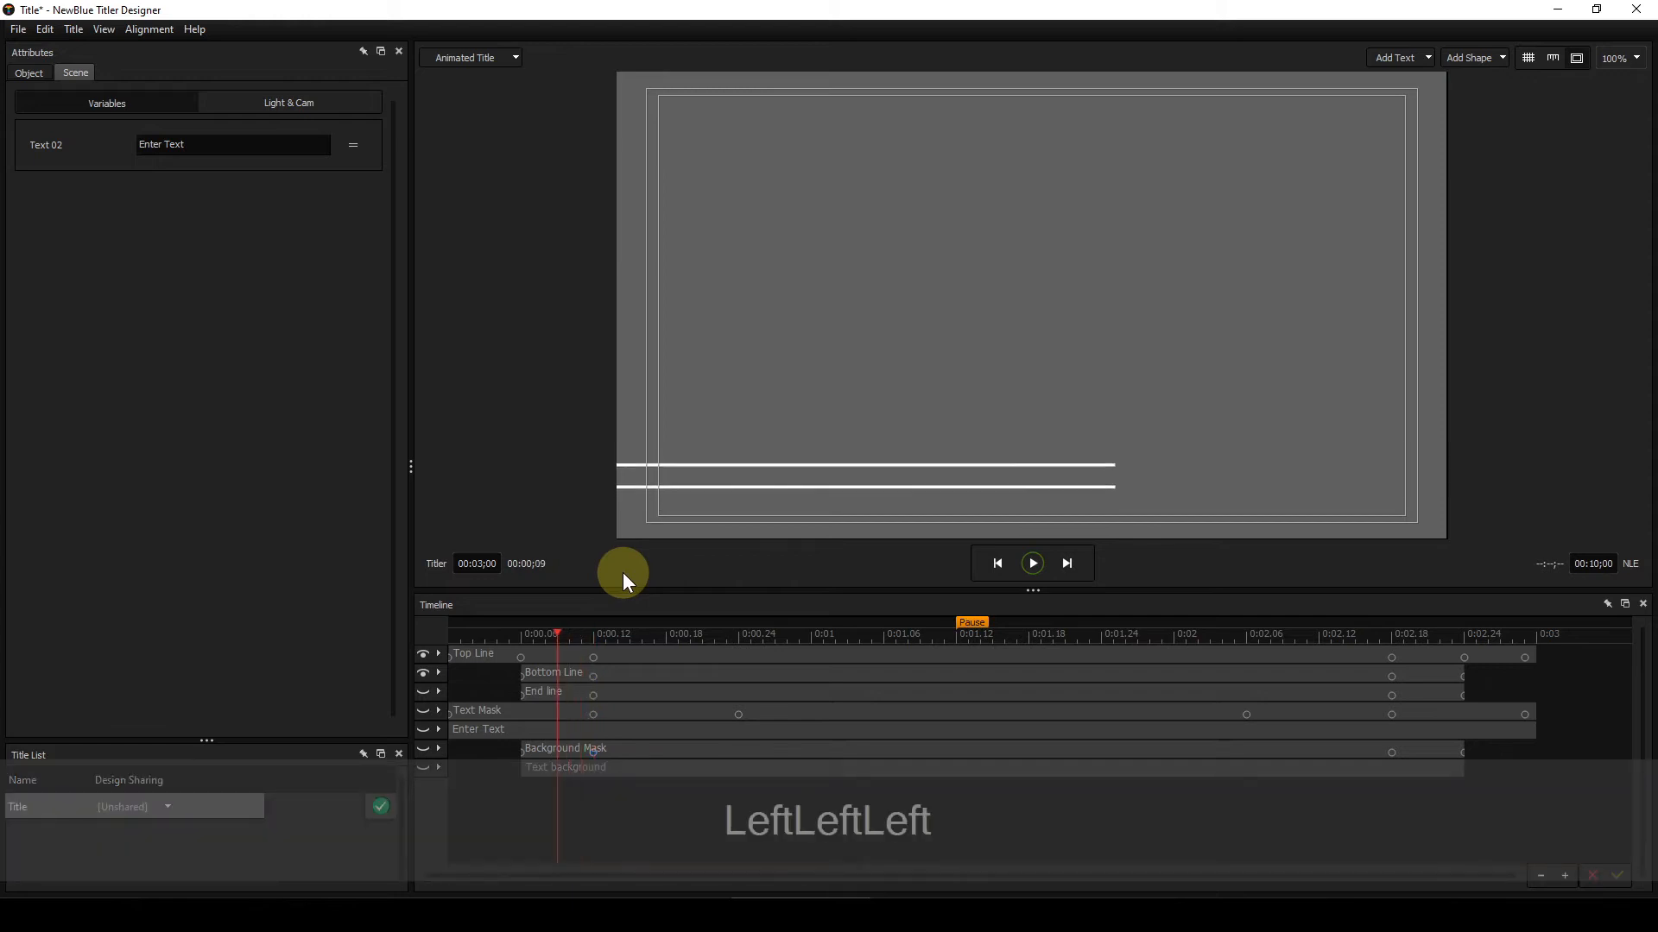
key("Left")
key("Left")
key("Right")
key("Right")
key("Right")
key("Right")
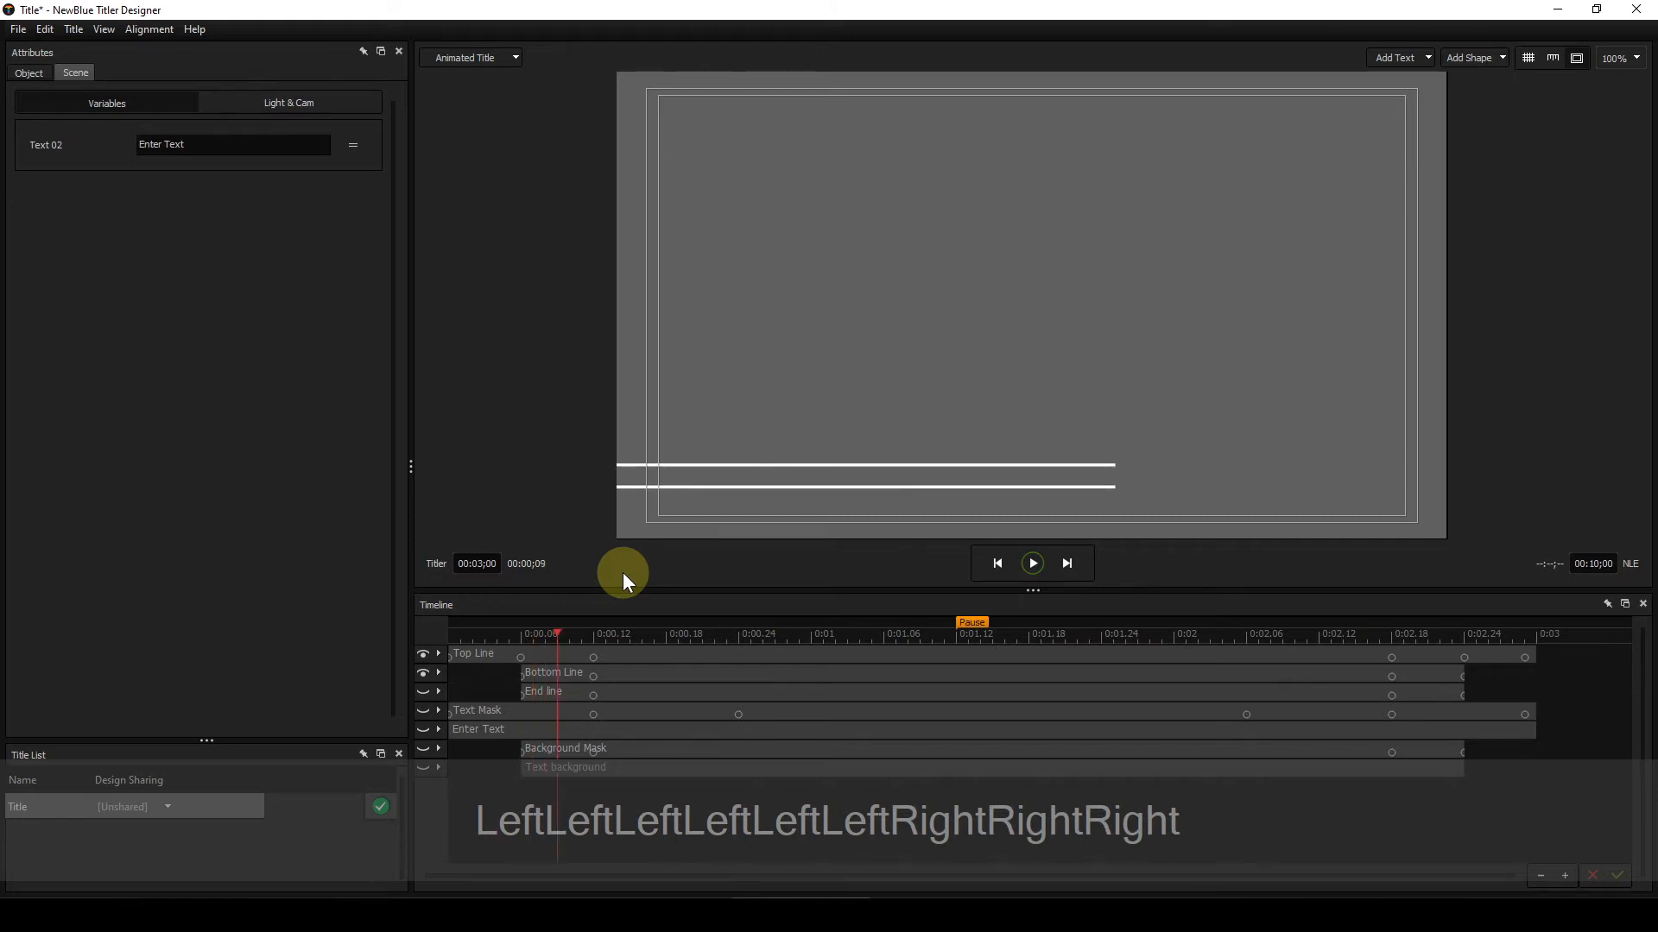
key("Right")
key("Right")
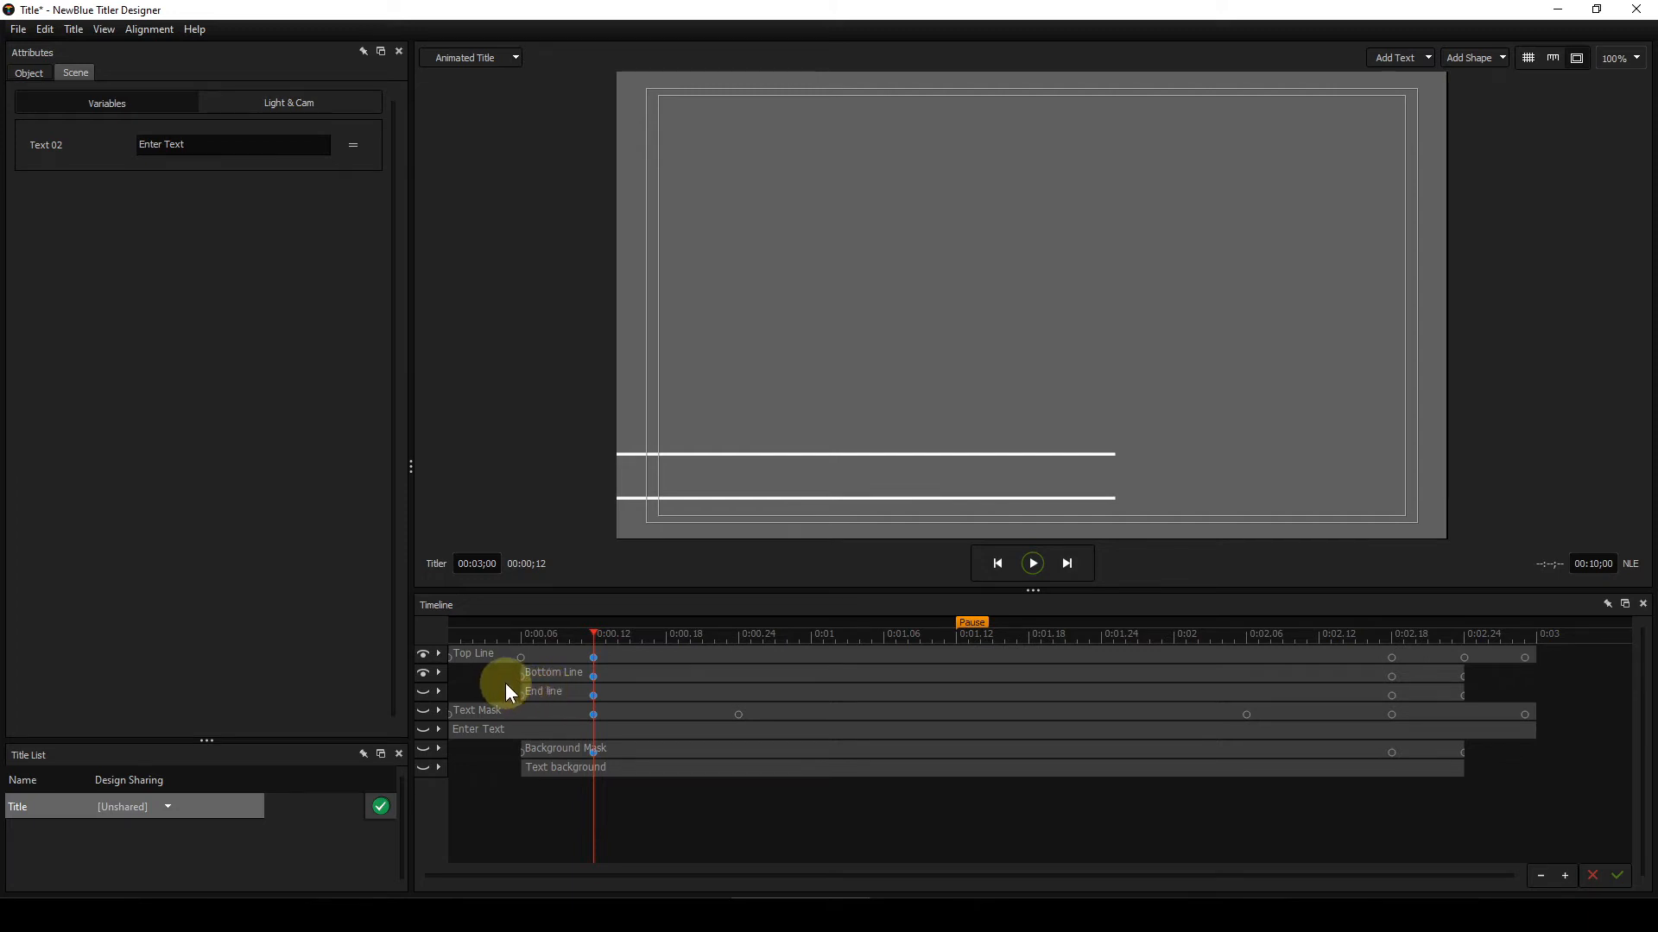
Step: Make the End line layer visible in the timeline and return the playhead to frame 3
left_click(501, 639)
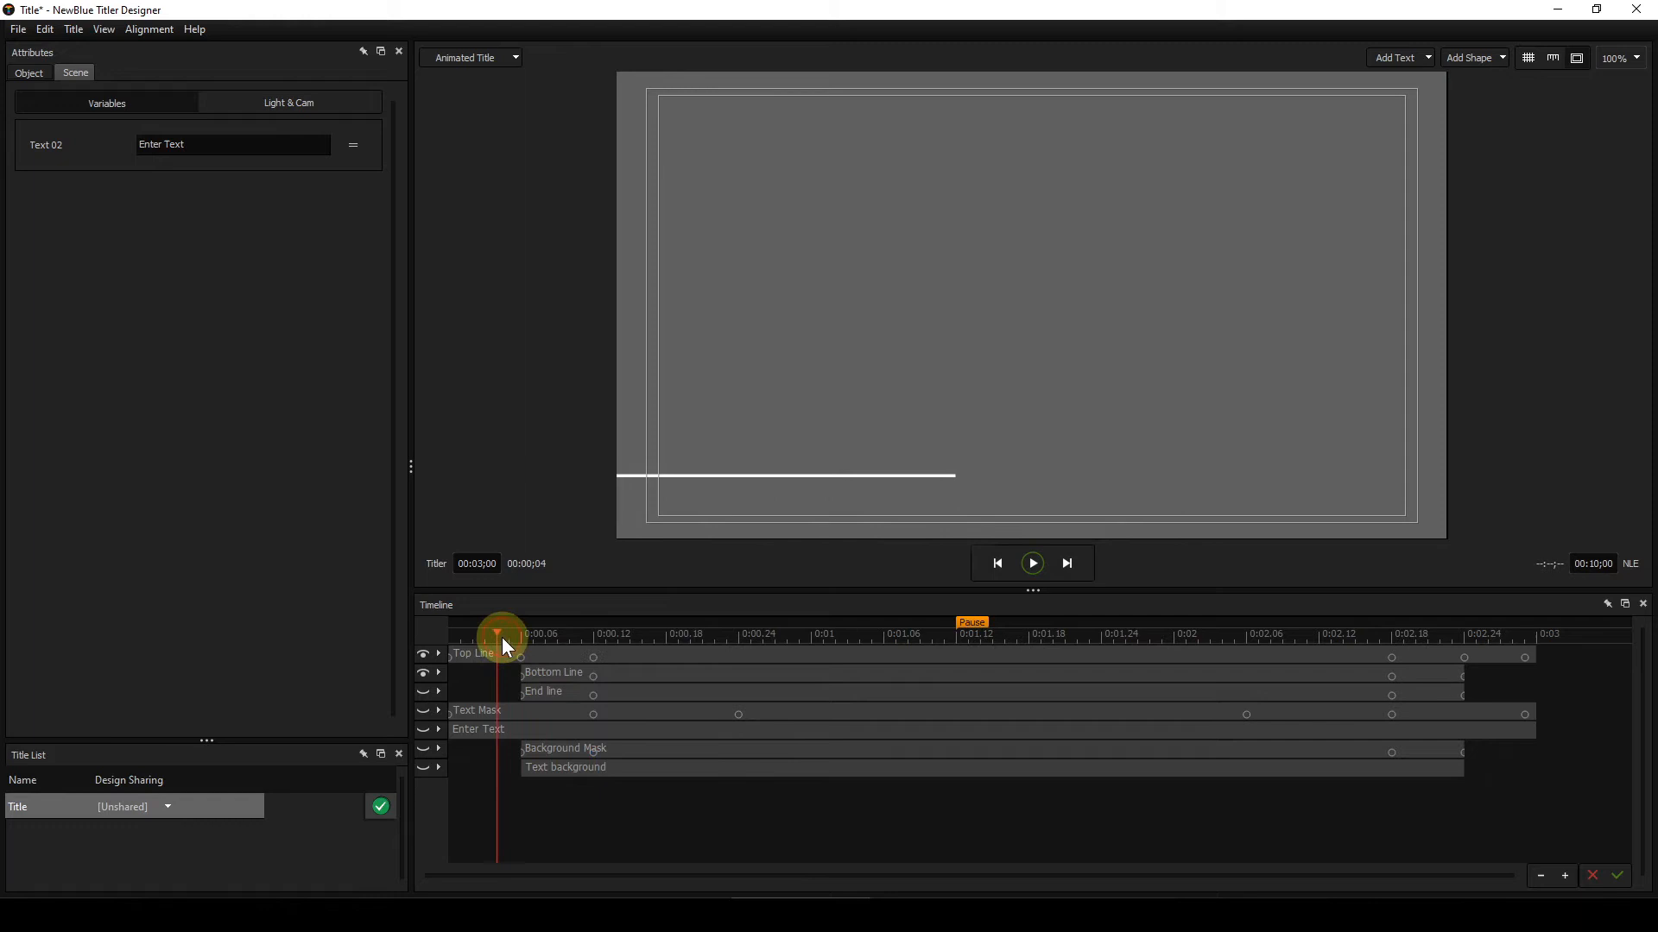
left_click(424, 694)
left_click(485, 639)
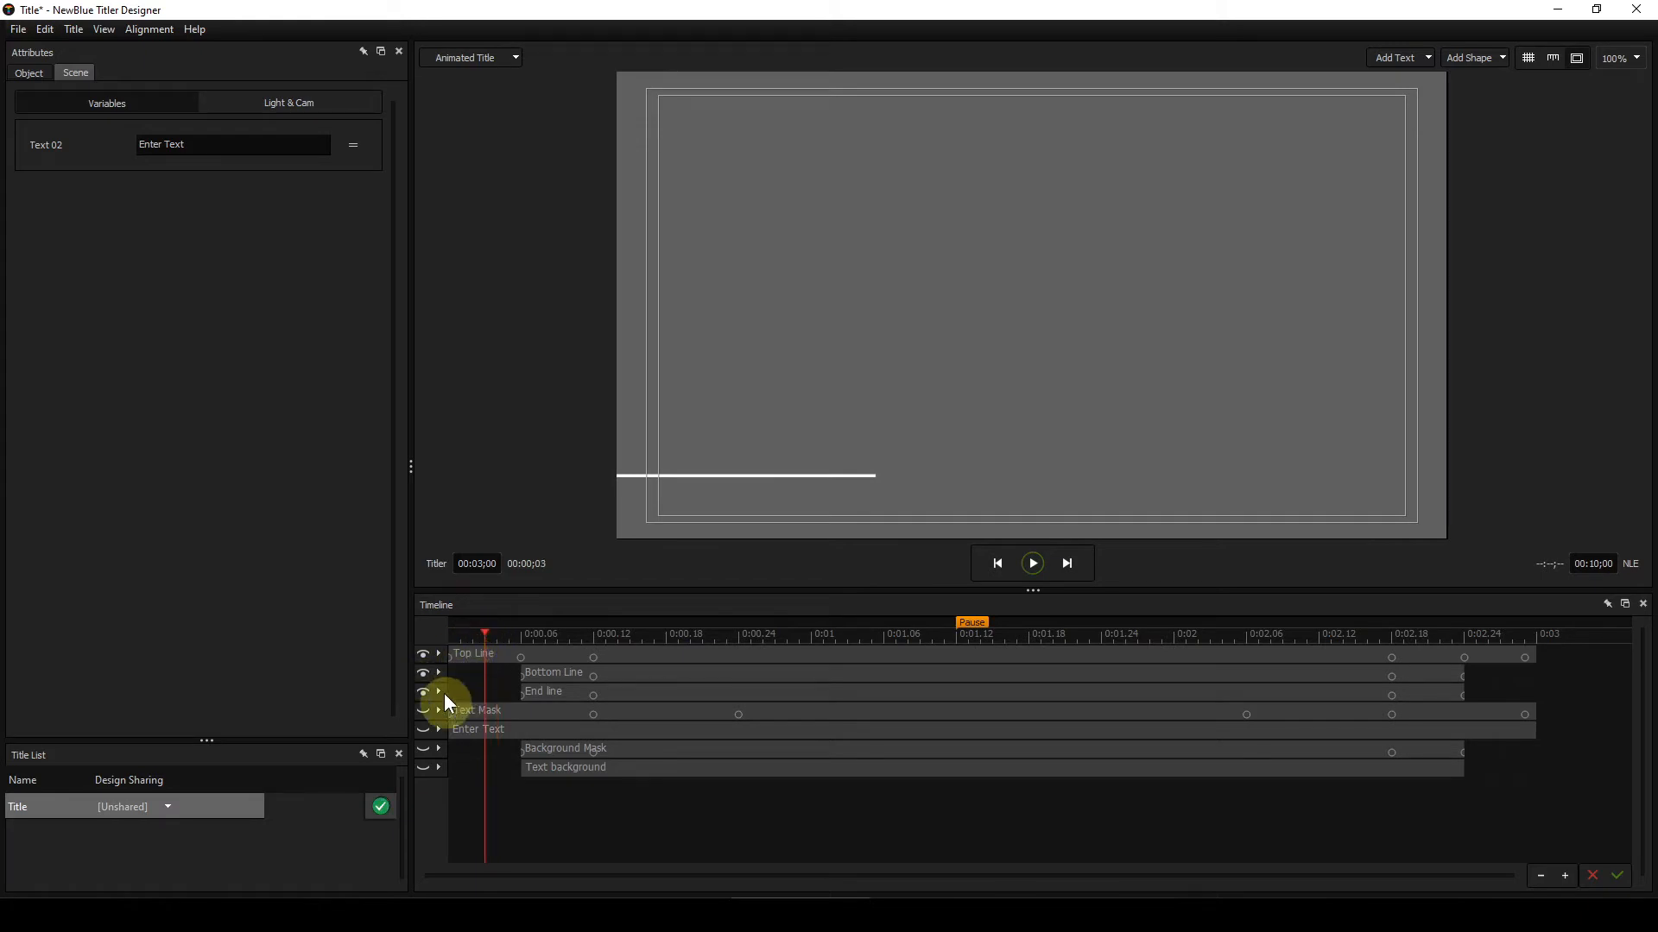
Step: Step frame by frame from frame 3 to frame 12 to examine how the End line closes the outline
key("Right")
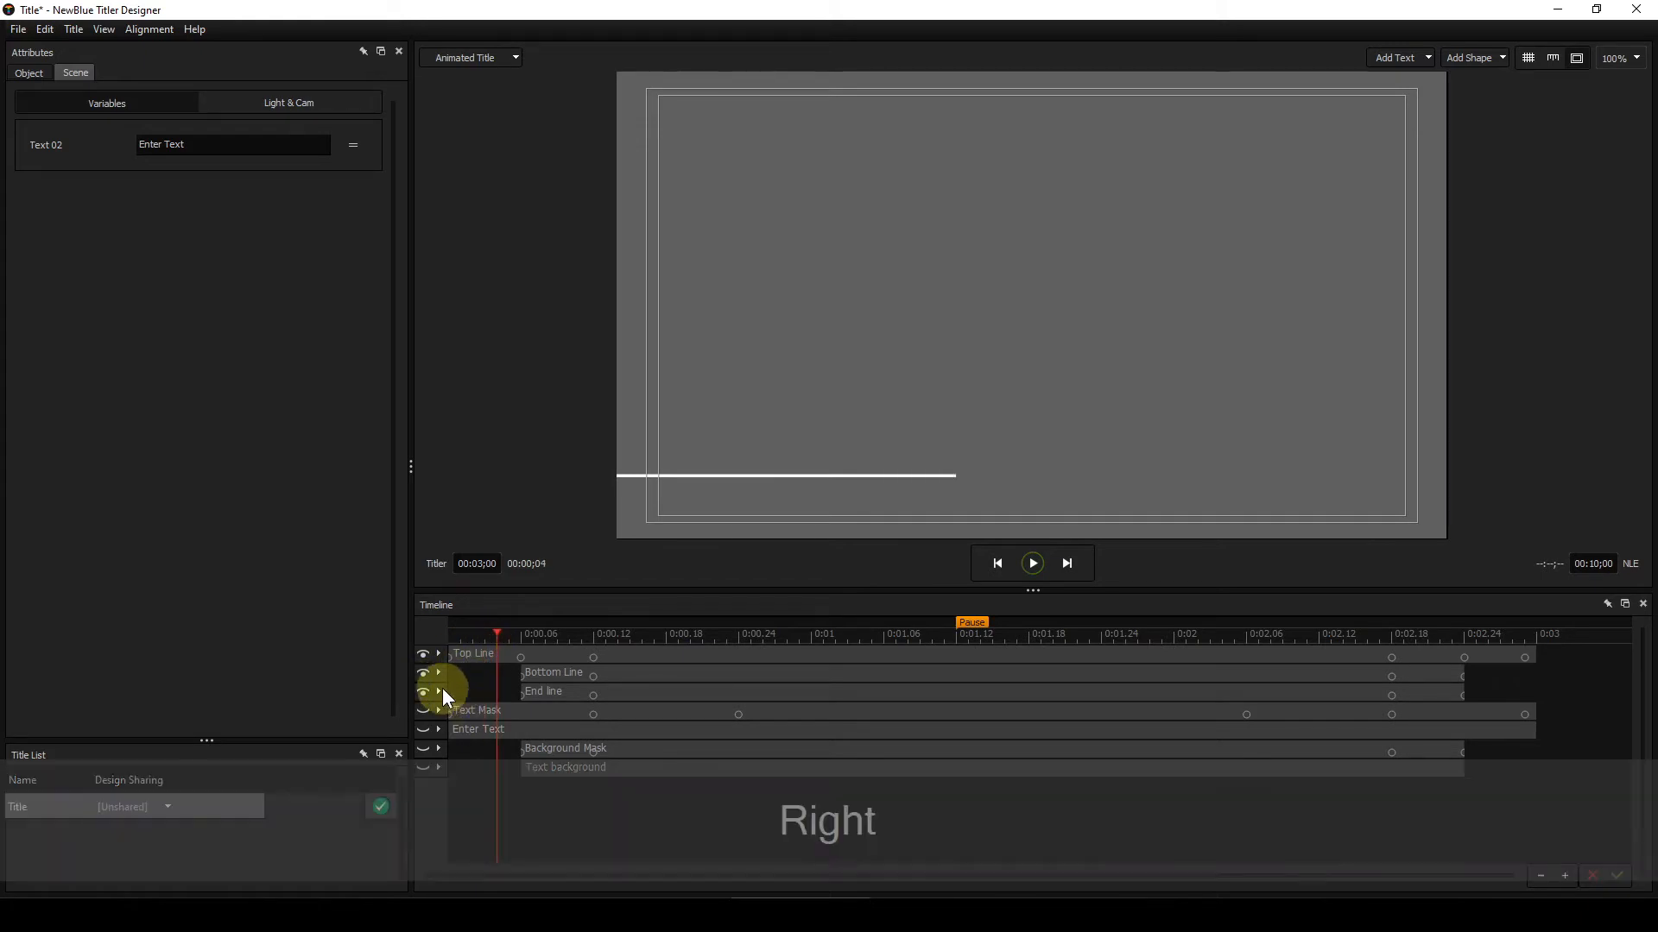
key("Right")
key("Right")
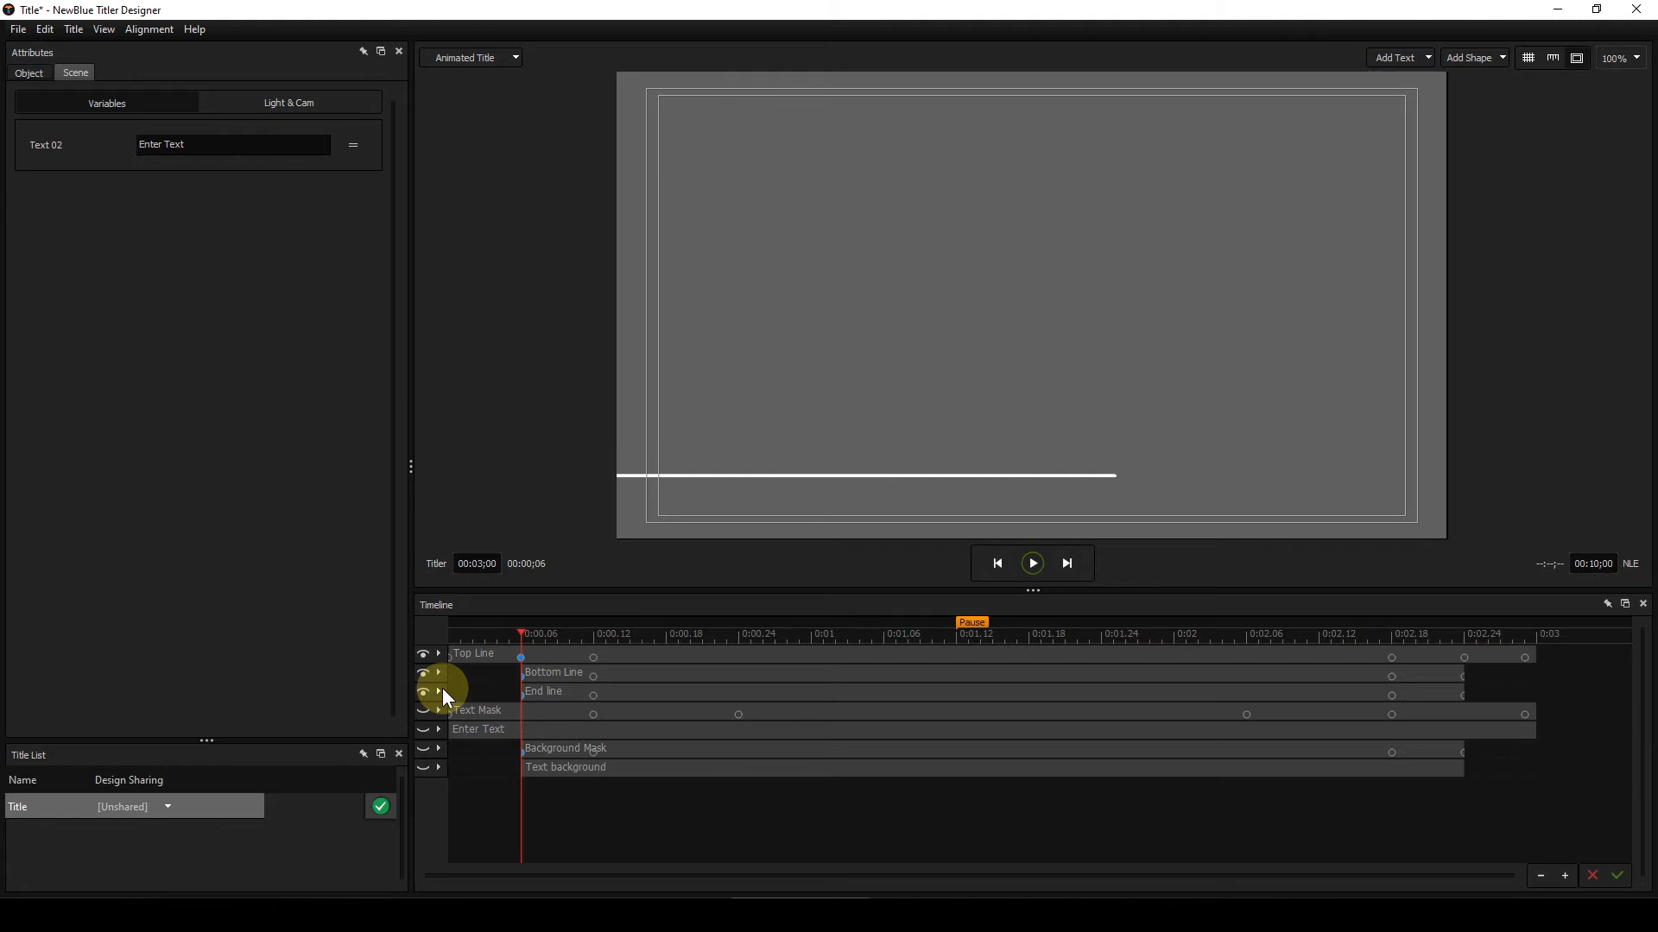
key("Right")
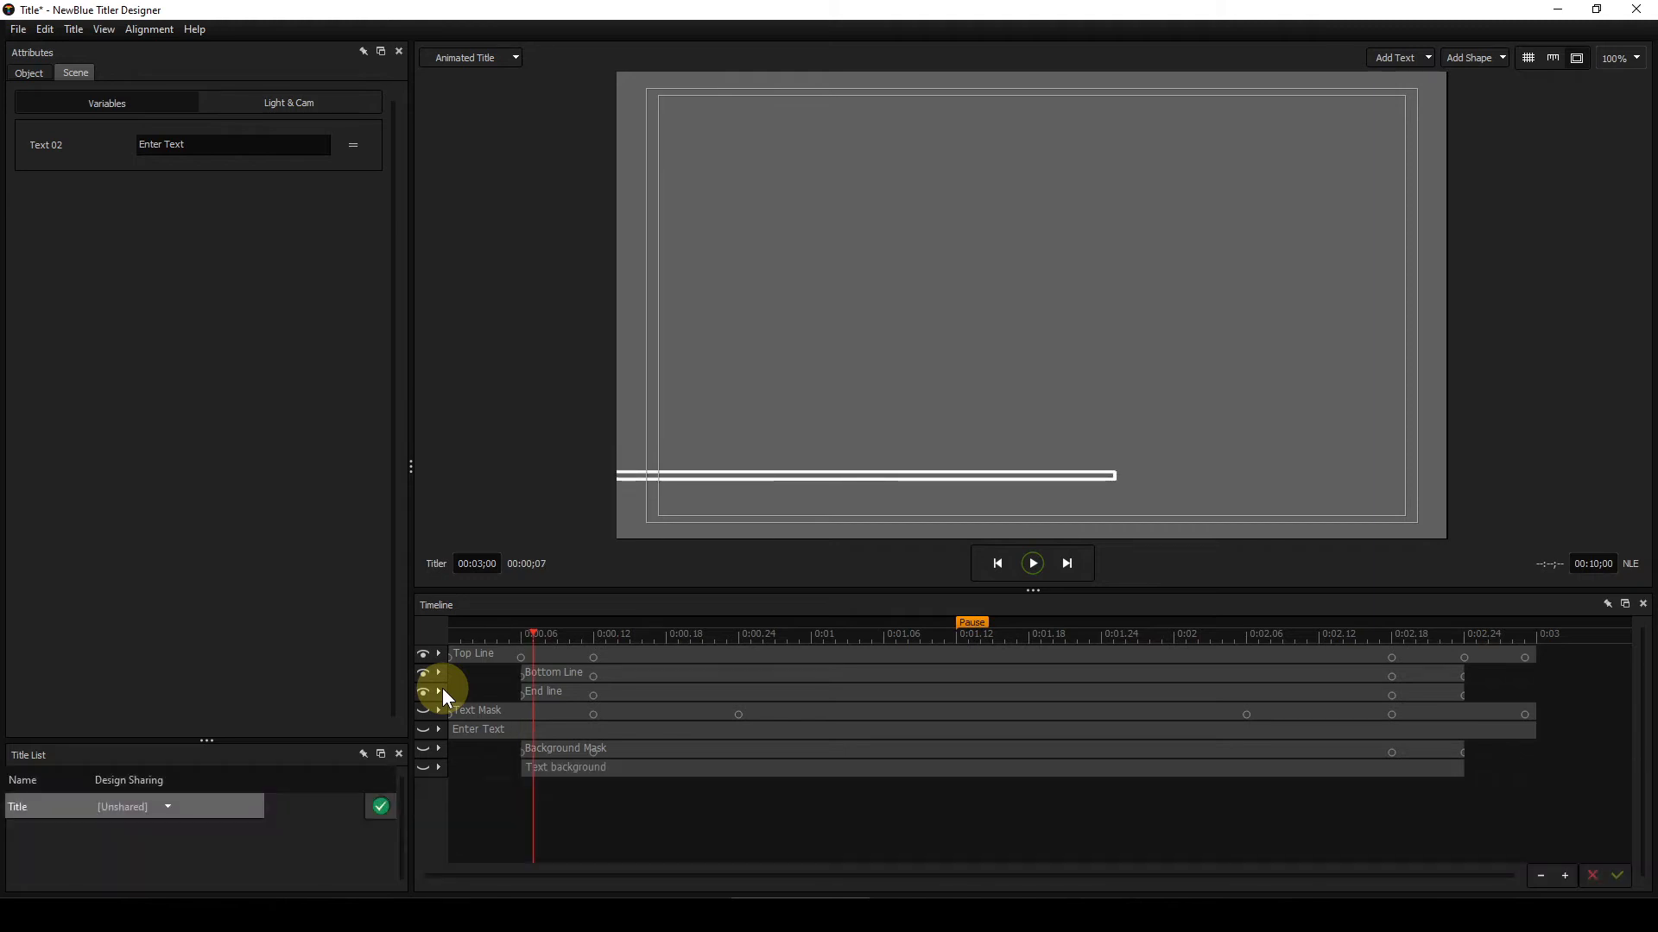
key("Right")
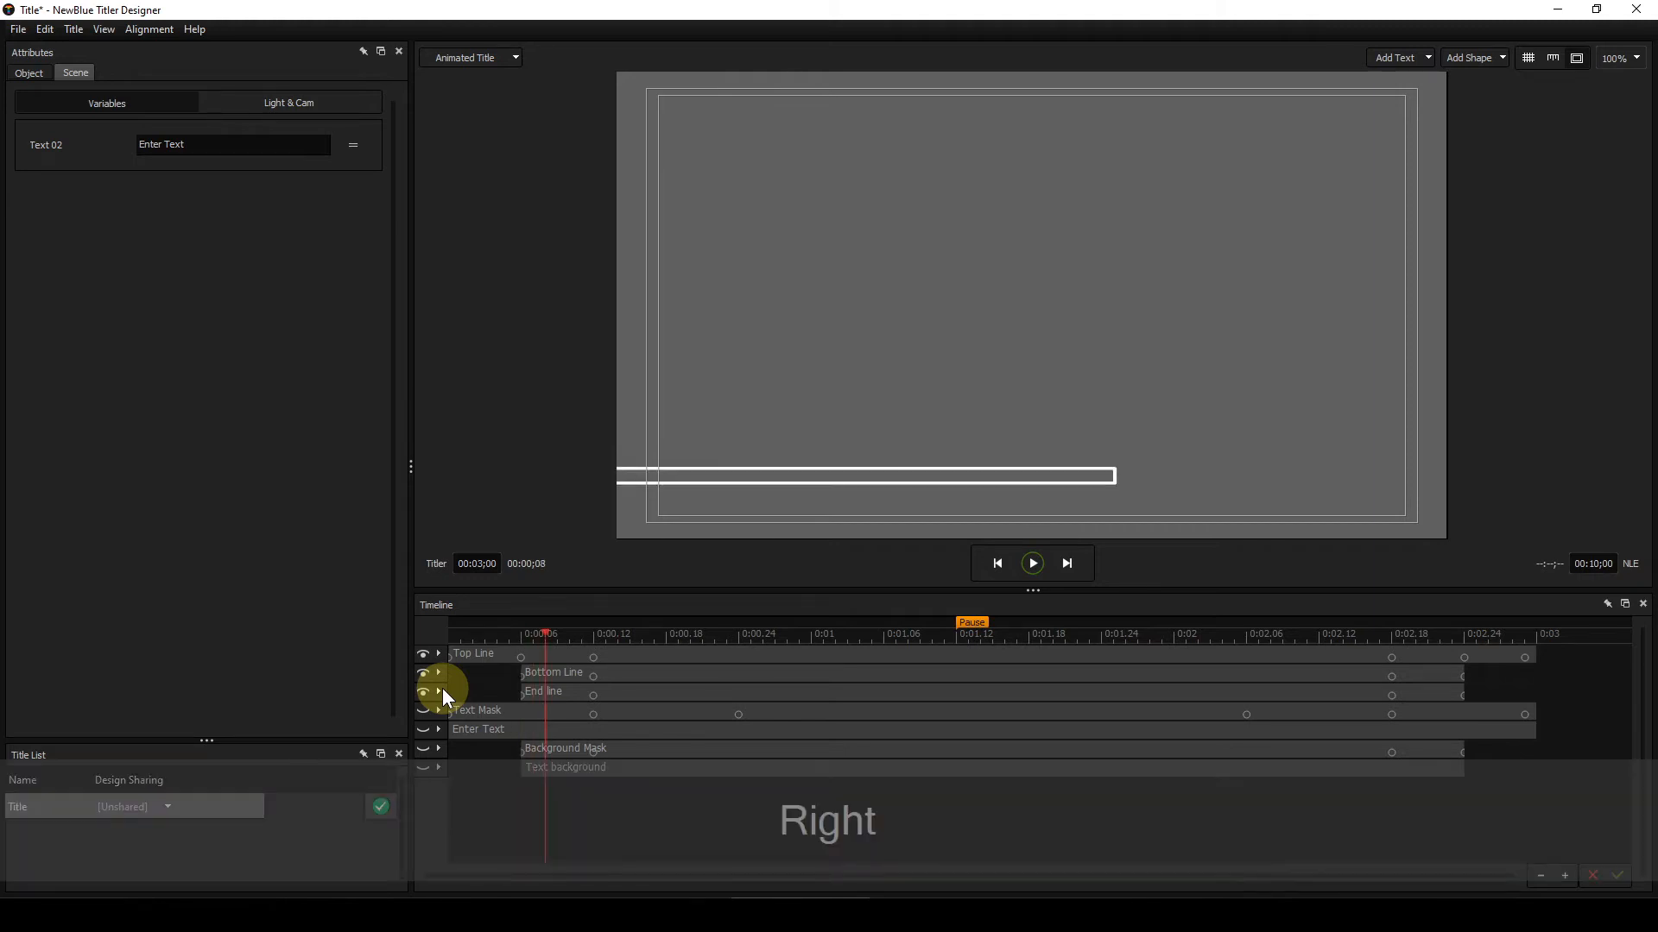
key("Right")
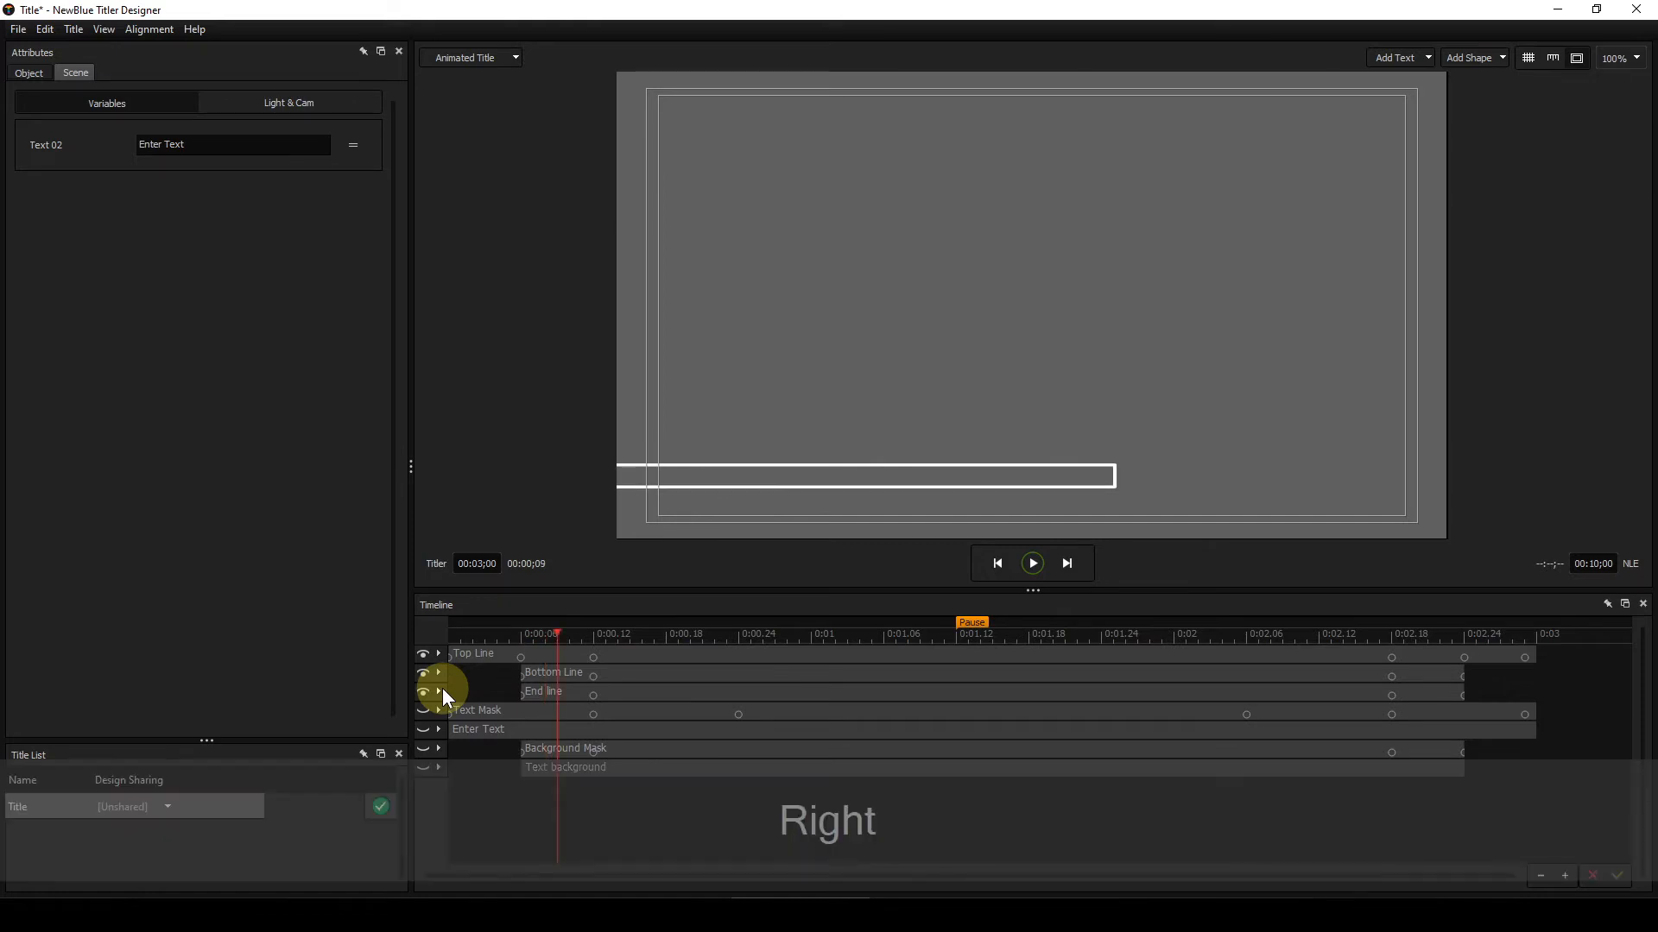
key("Right")
key("Right")
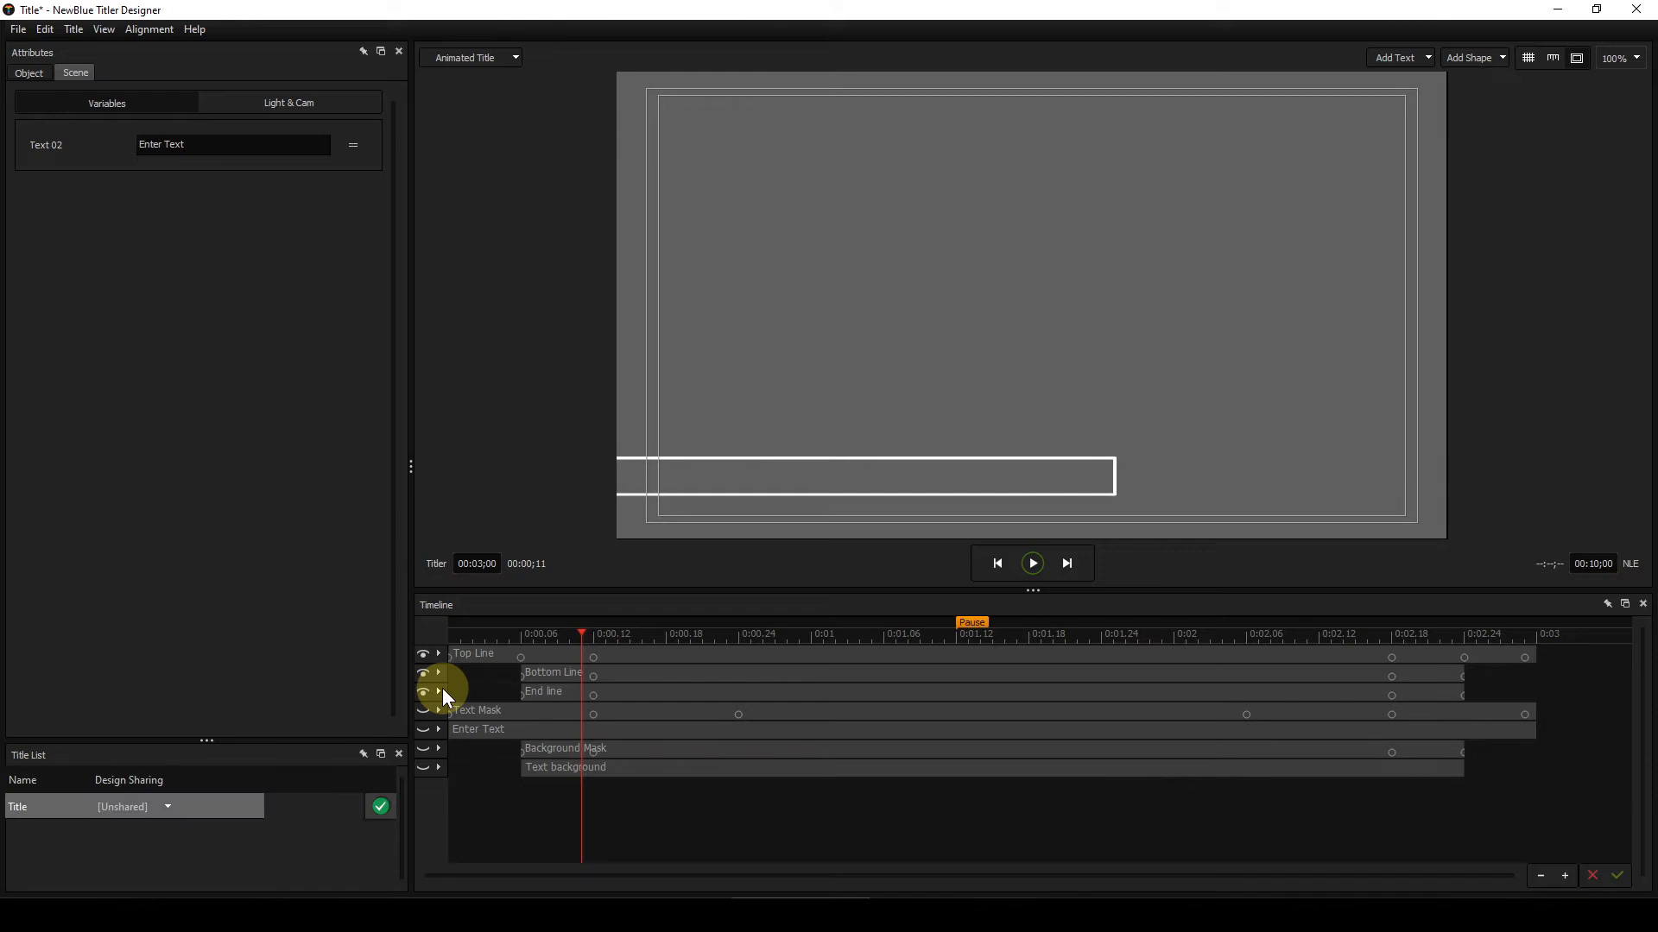
key("Right")
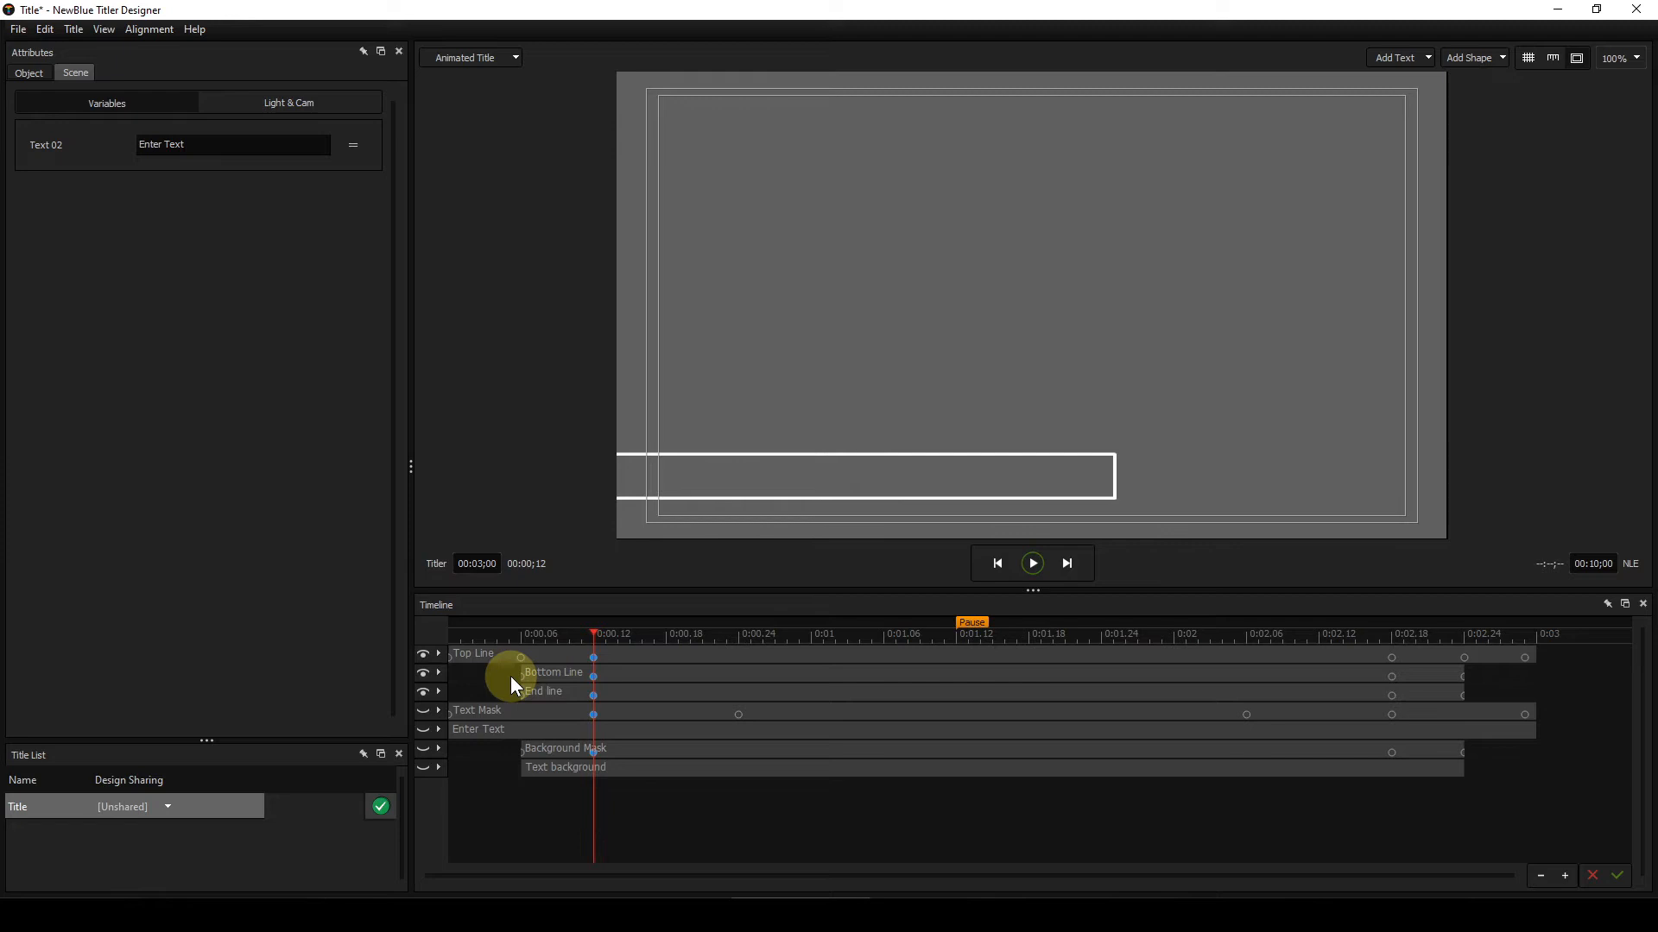
Step: Select the Bottom Line layer at frame 6, open its Global transform keyframes, and scrub to its second keyframe at frame 12
left_click(521, 635)
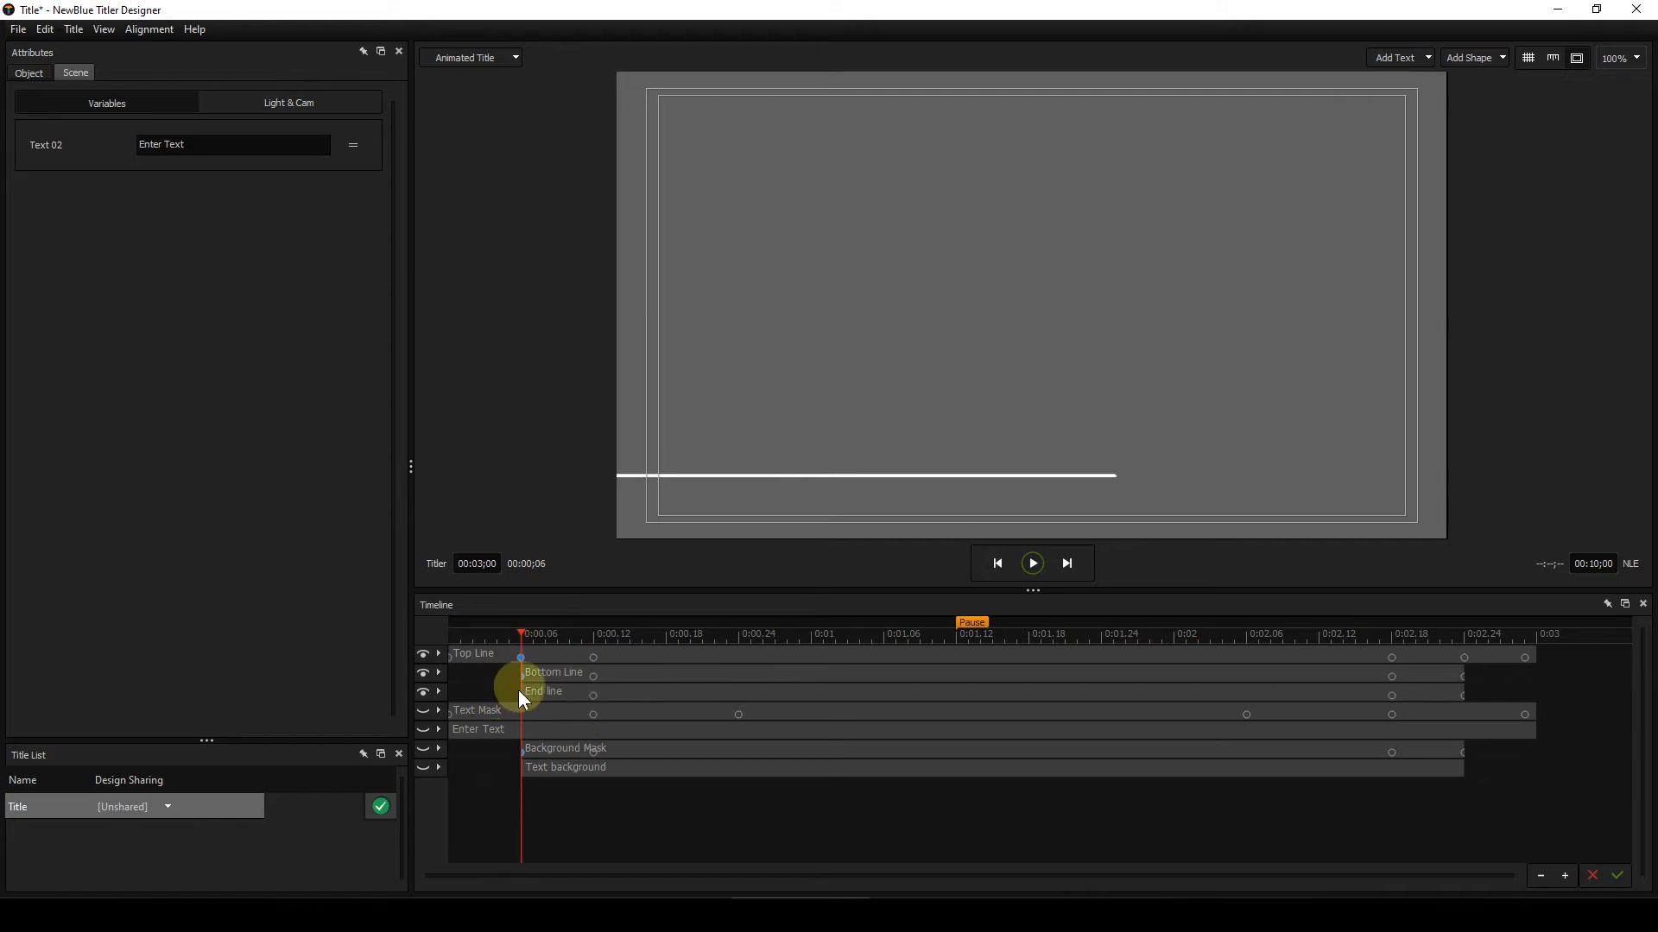
left_click(652, 674)
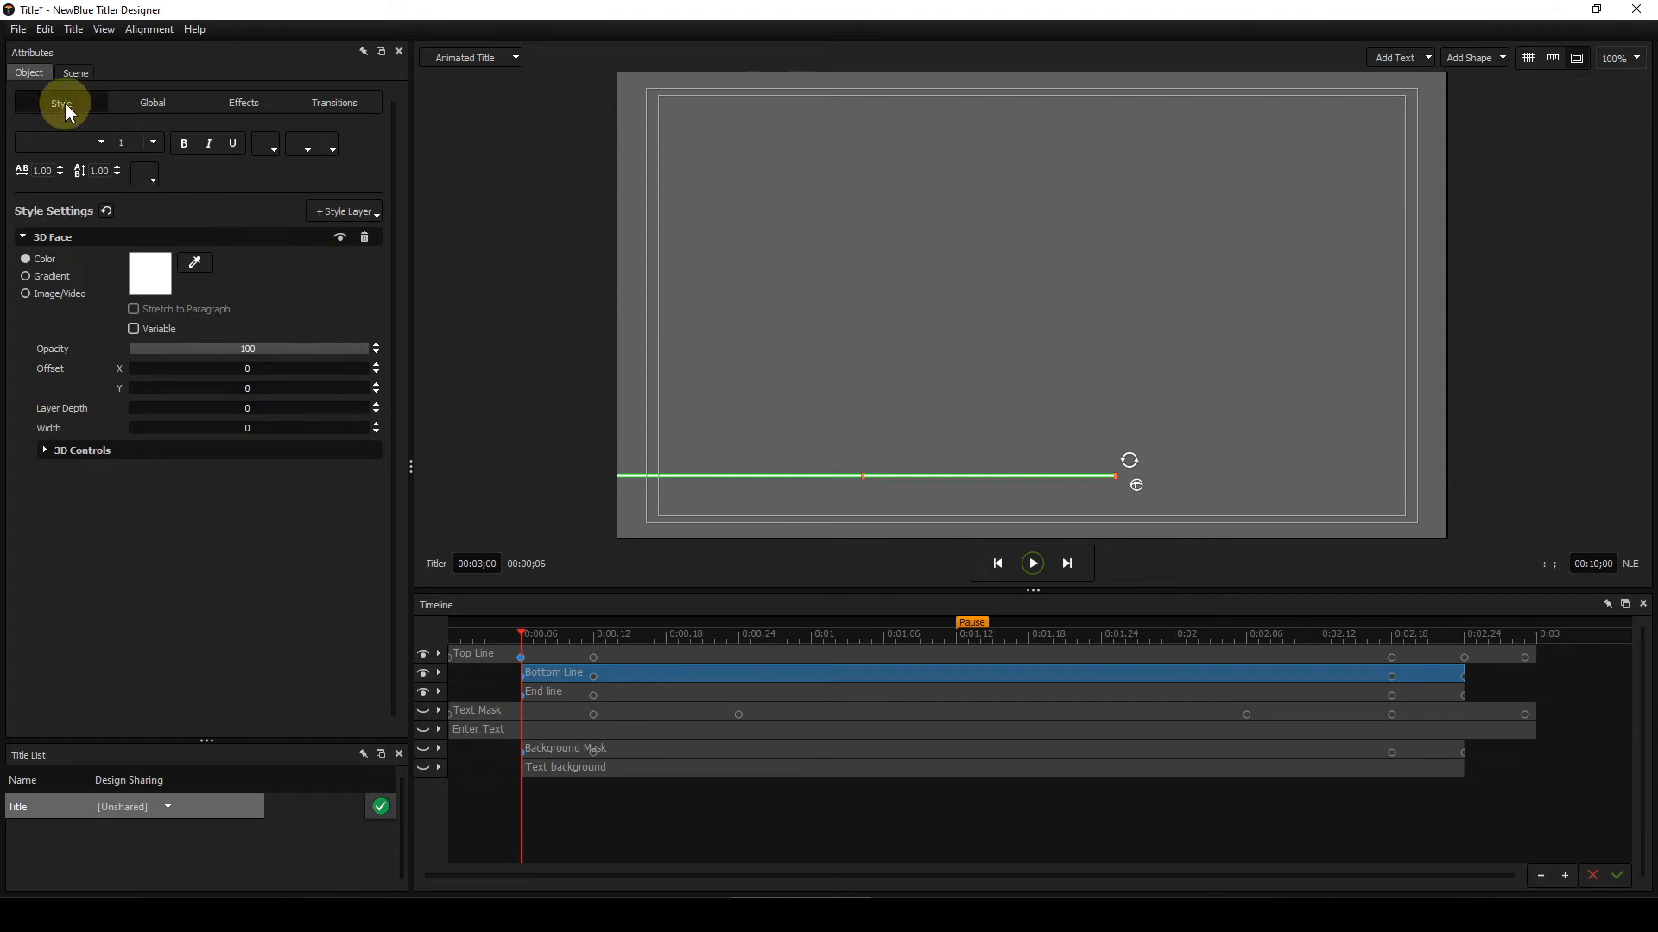
left_click(143, 101)
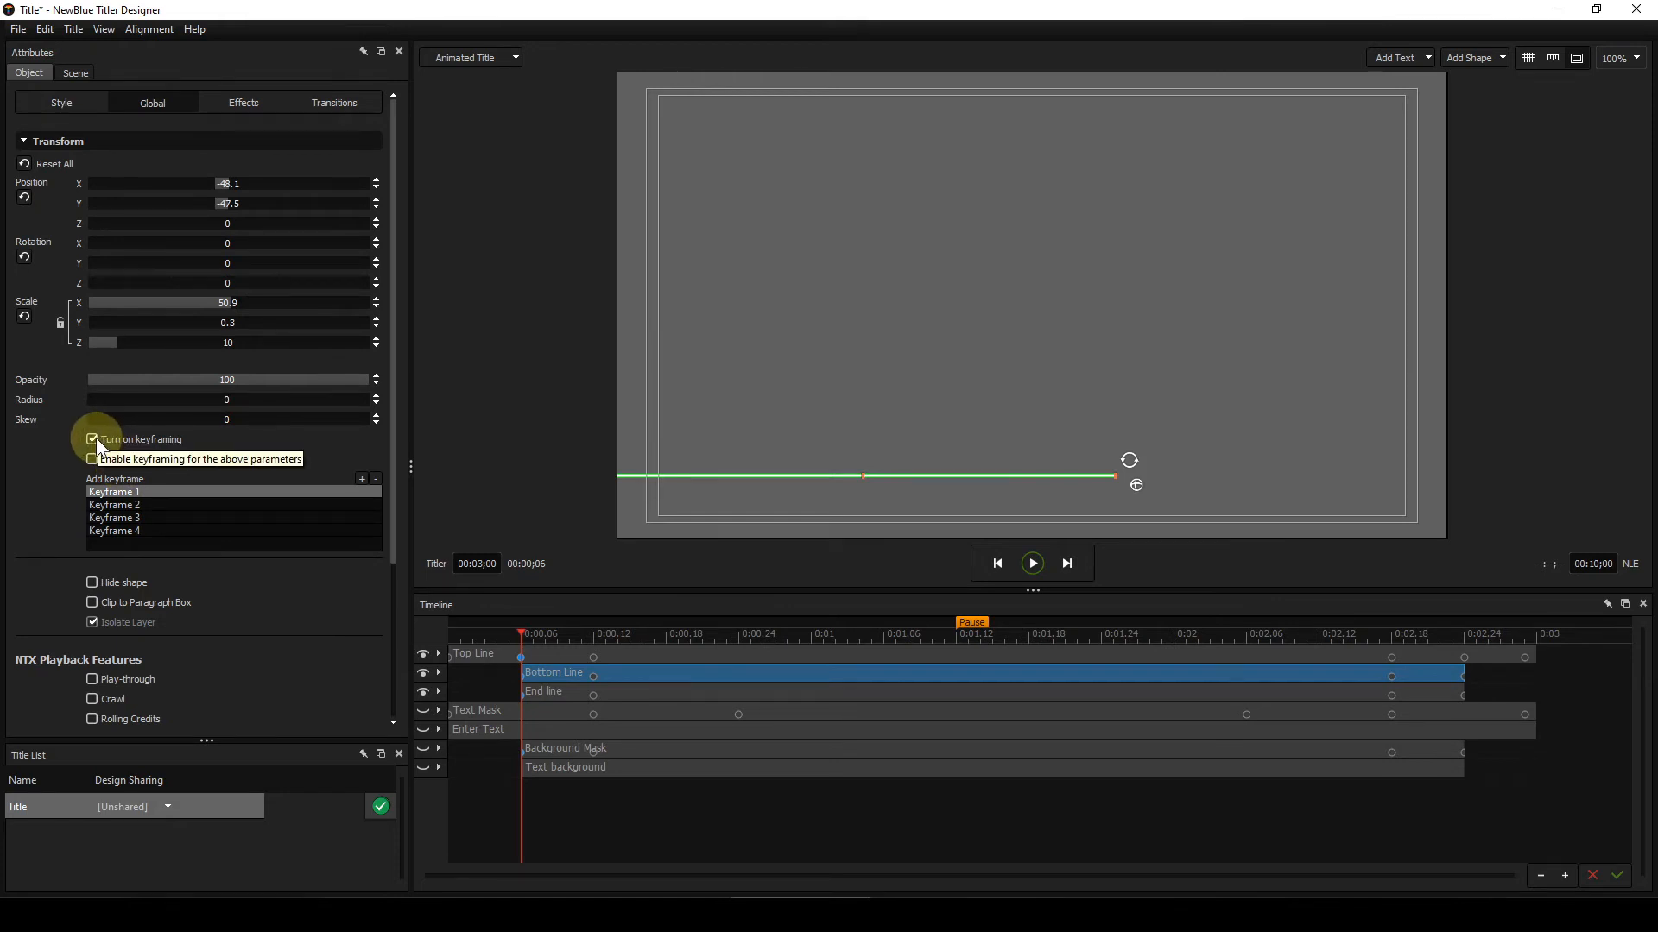
left_click(100, 490)
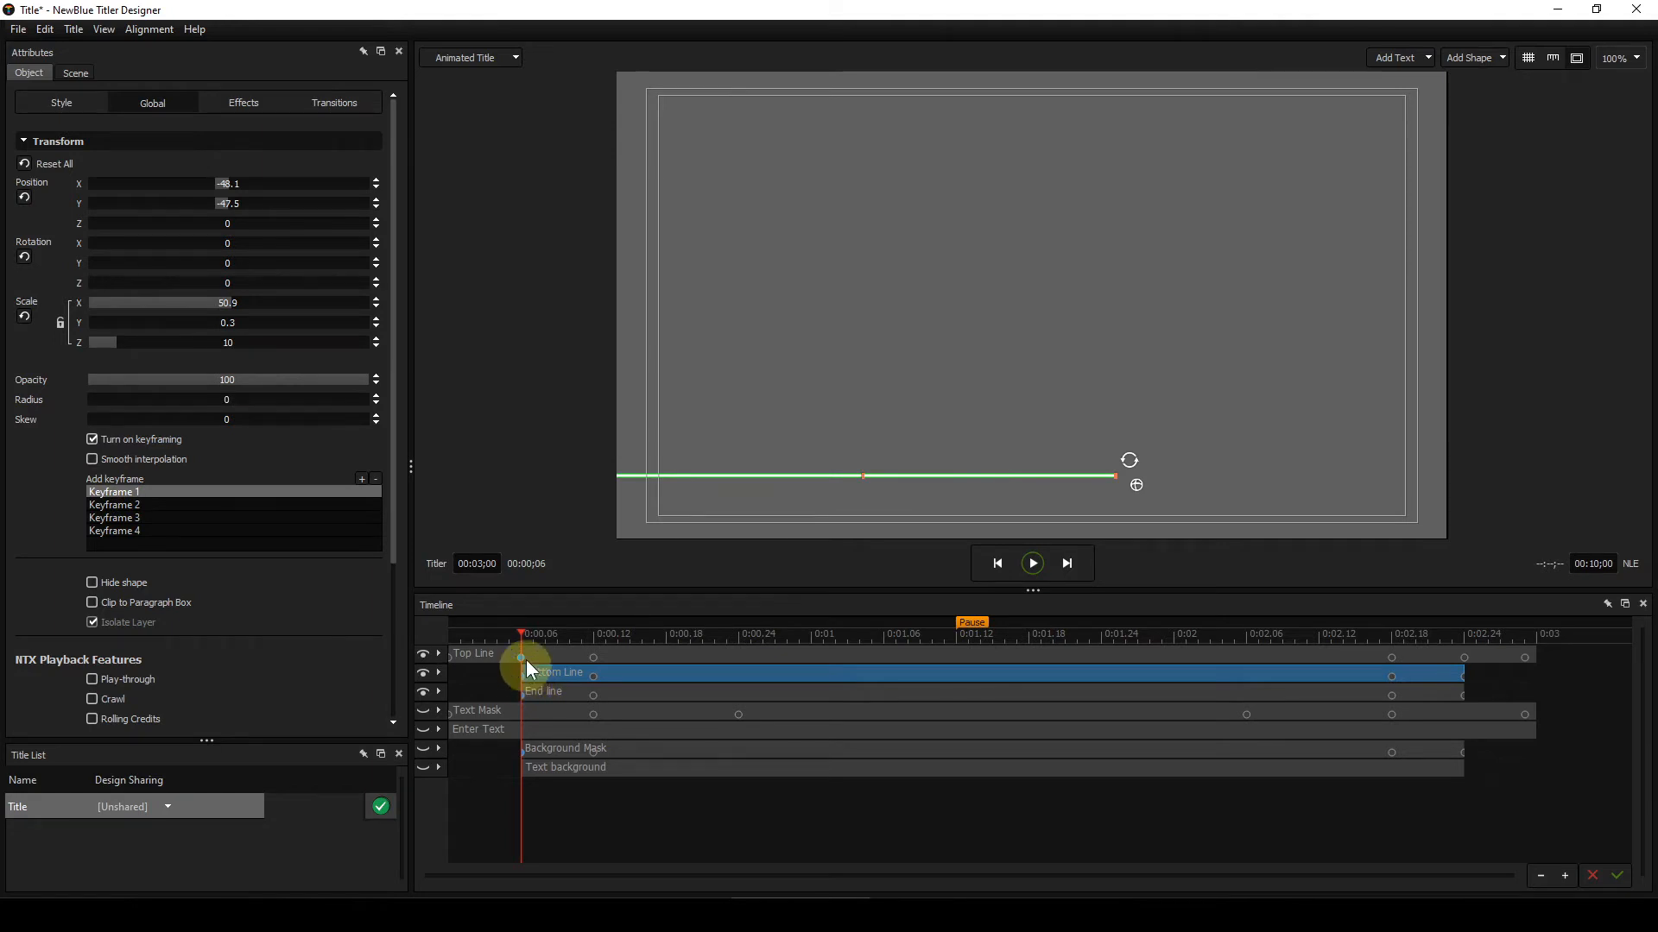
left_click_drag(522, 632, 587, 632)
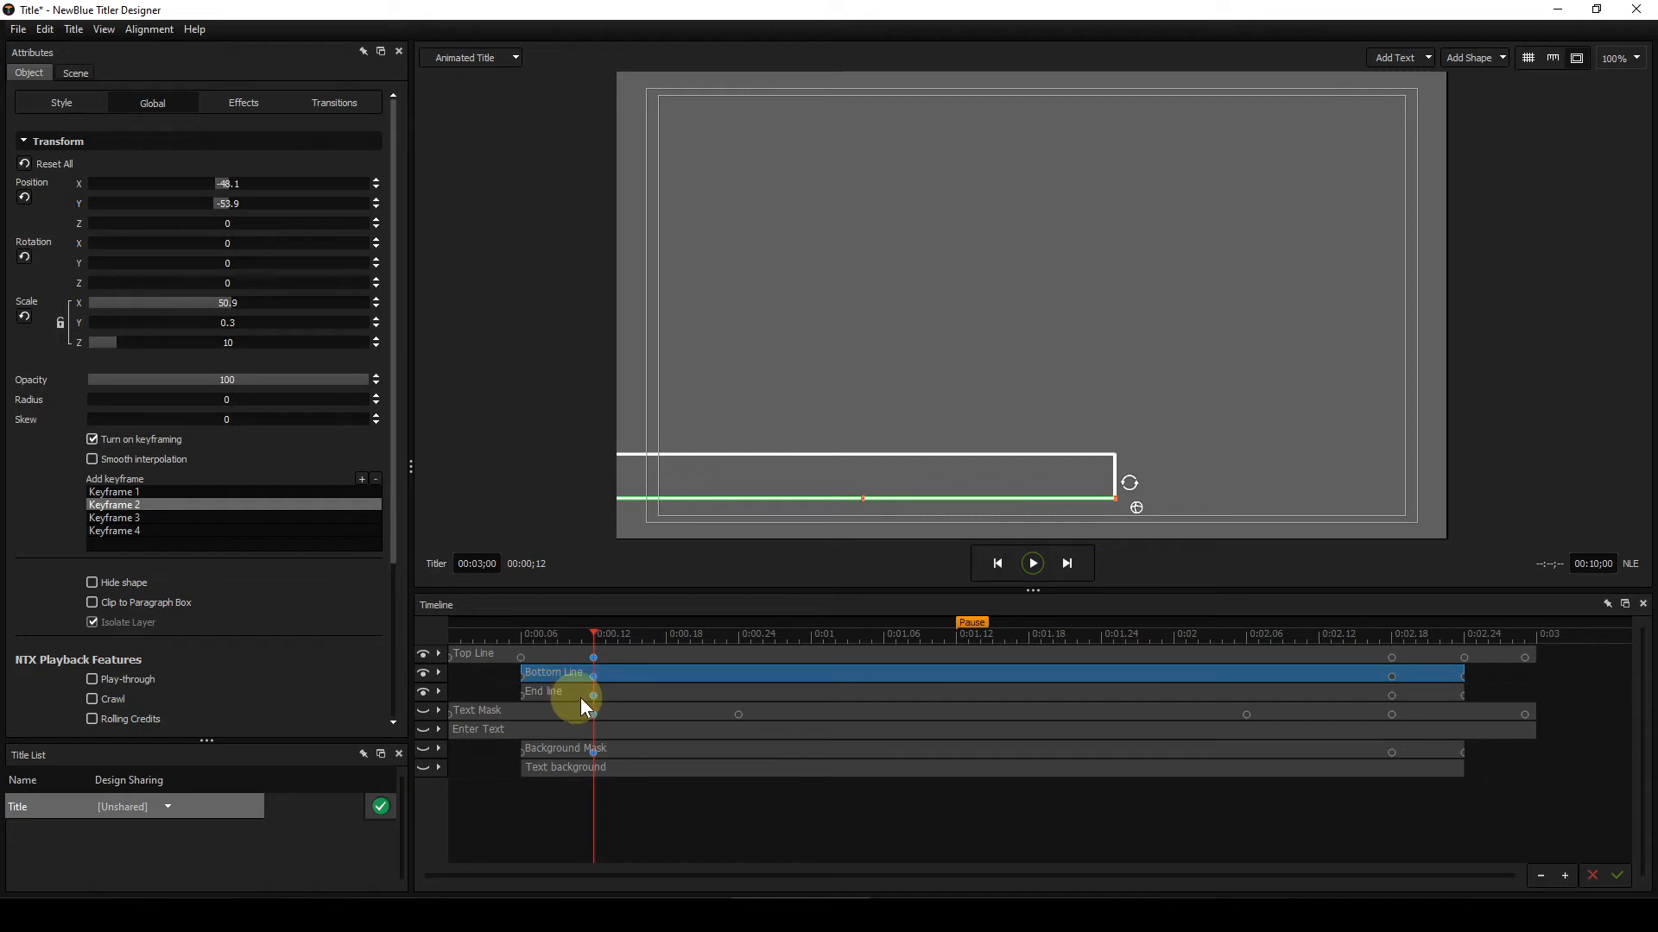
Step: Select the End line layer, hide the Top Line and Bottom Line layers, and scrub from frame 6 to 12 to examine its transform
left_click(649, 694)
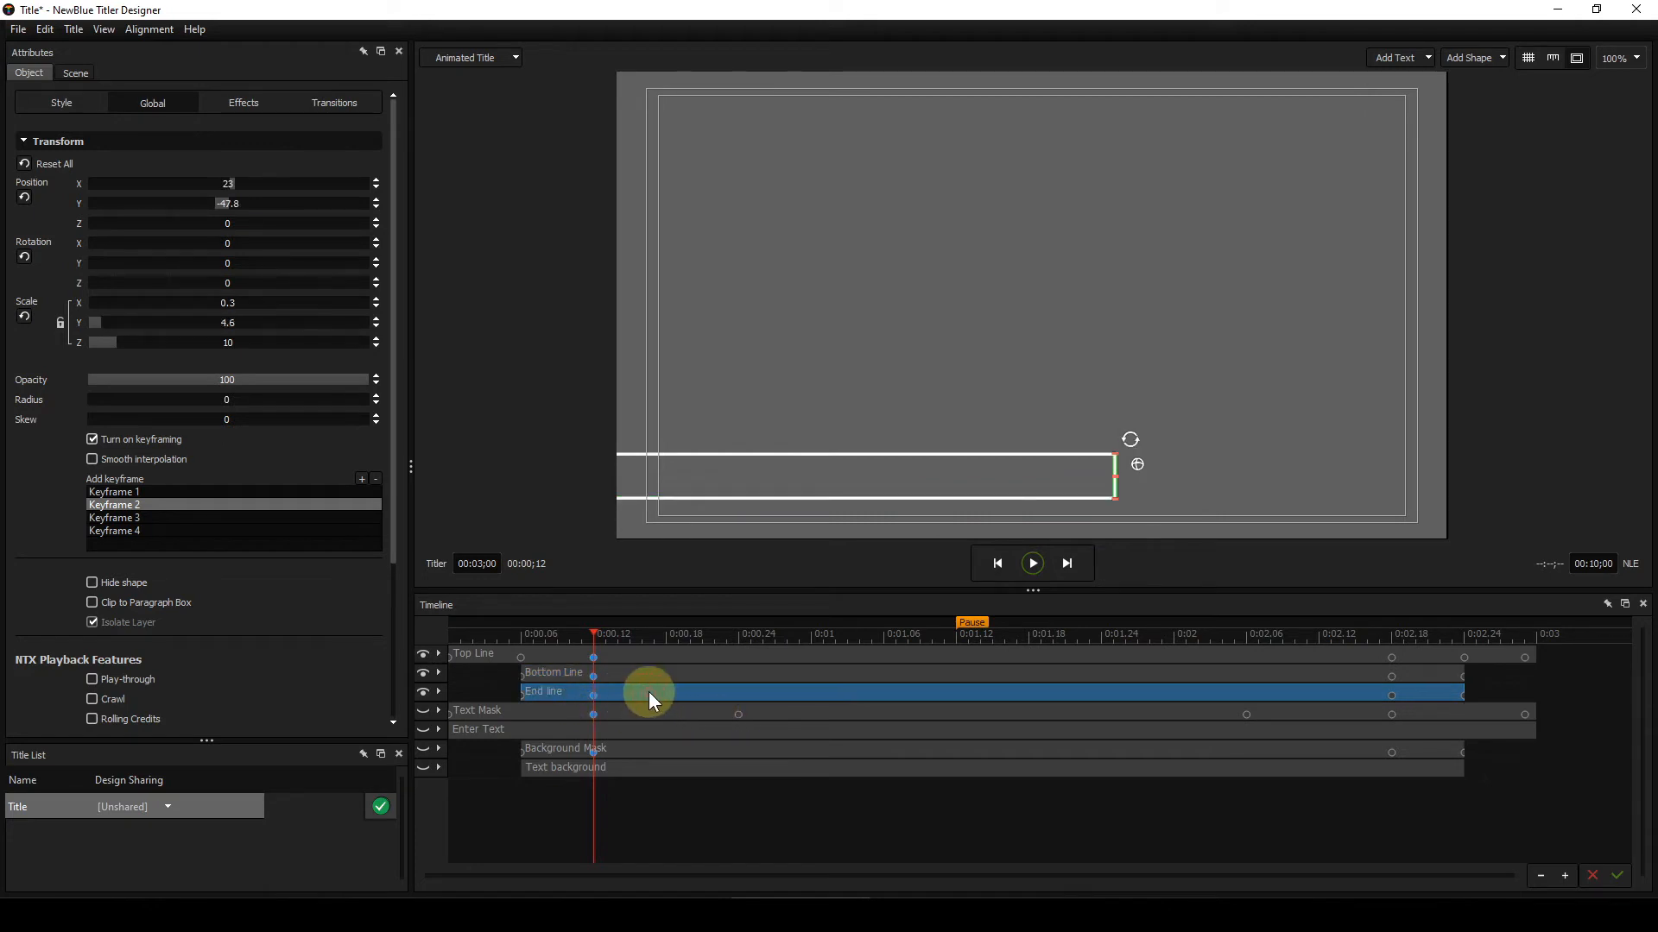
left_click(424, 656)
left_click(423, 674)
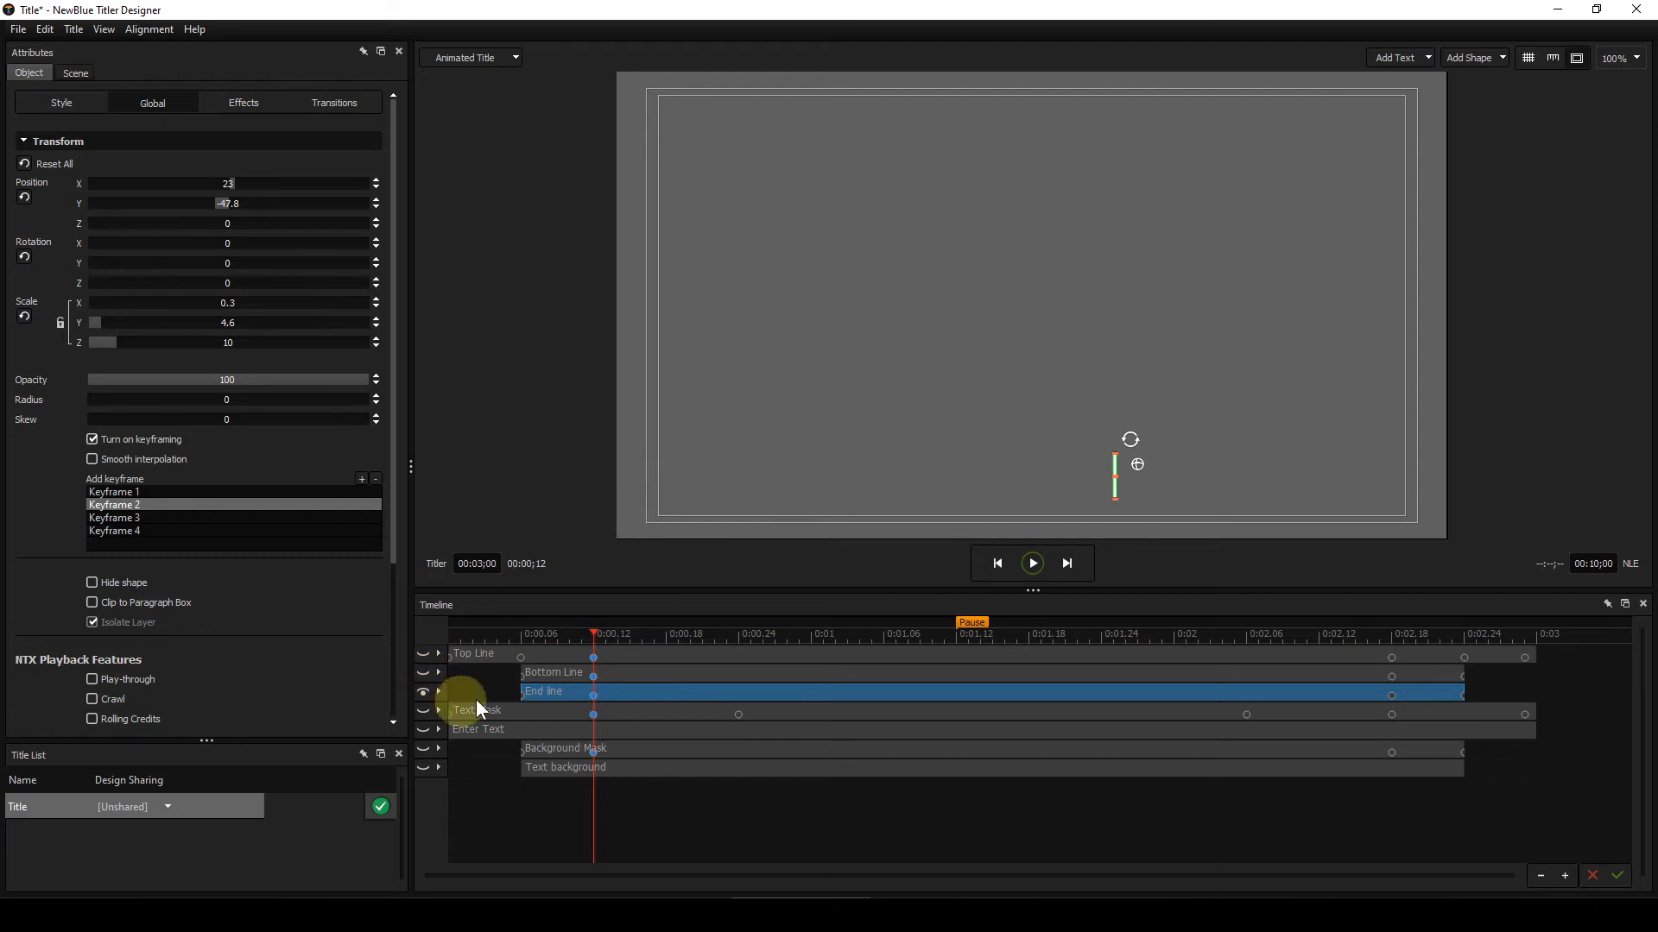
left_click(522, 636)
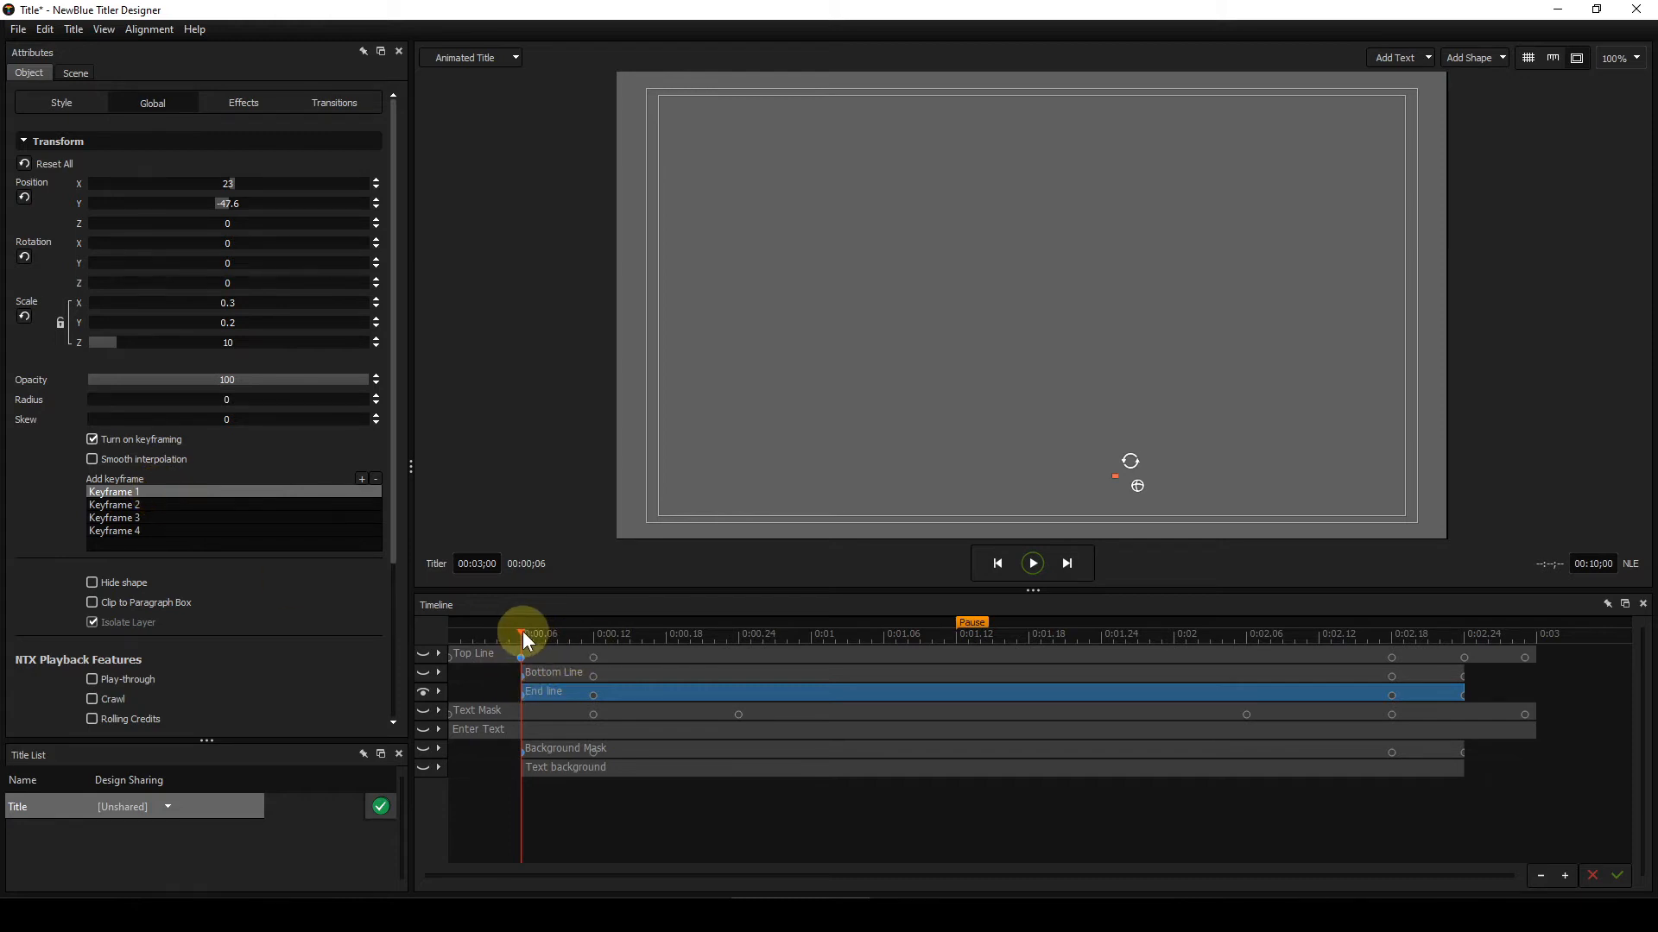
left_click_drag(522, 631, 594, 636)
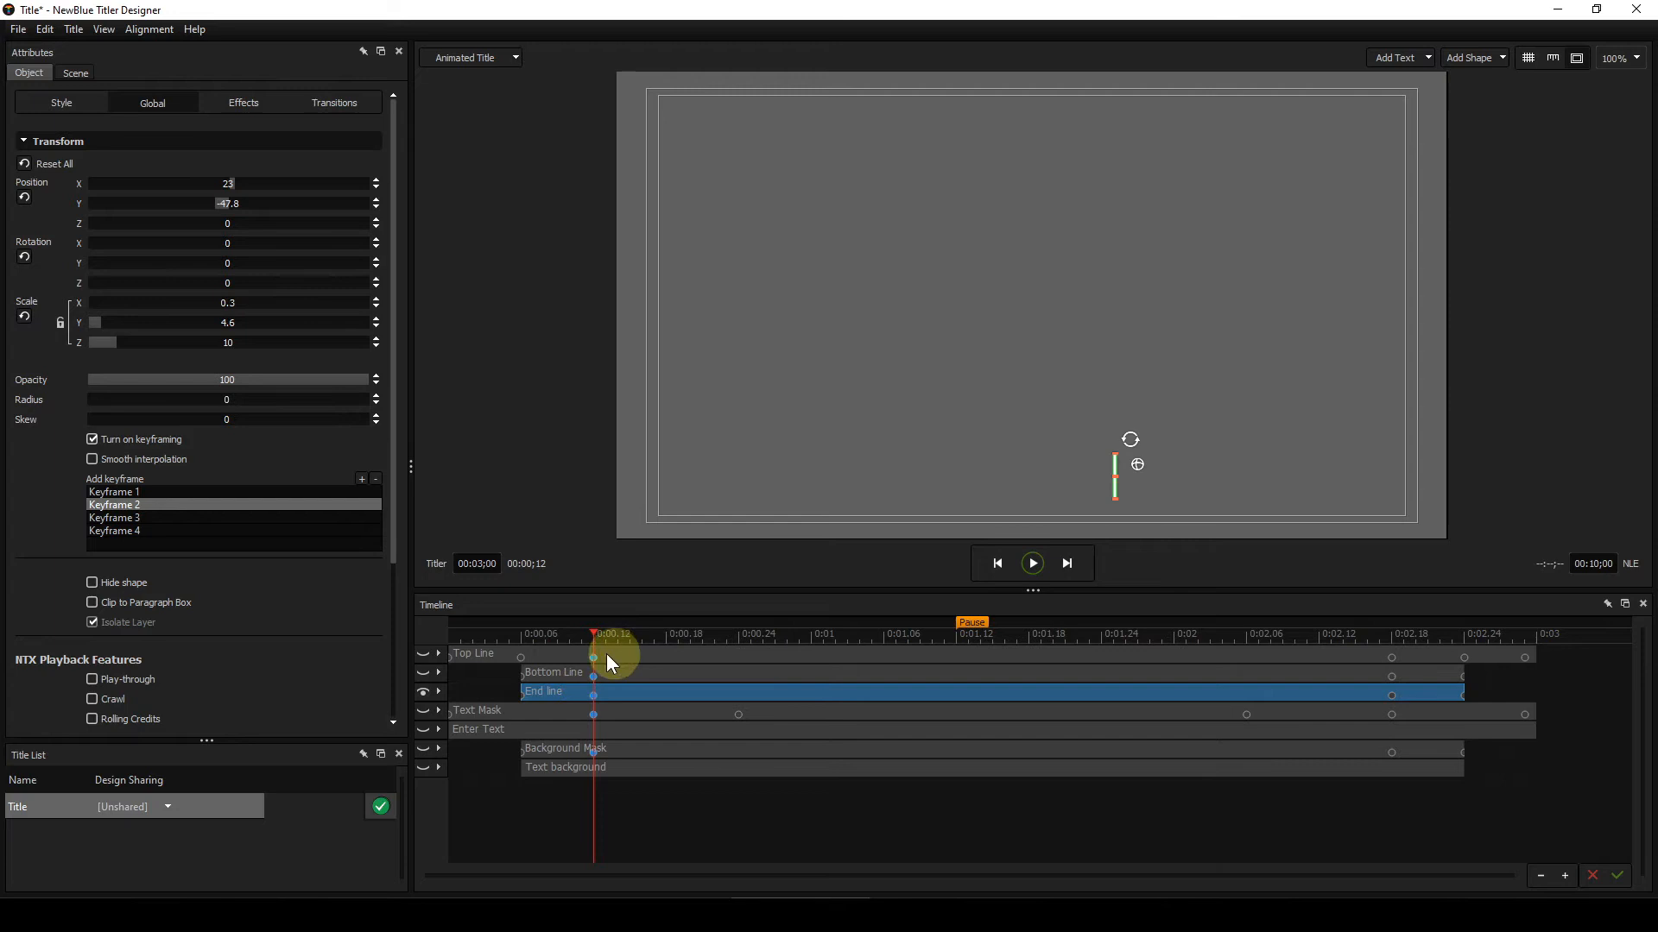
Step: Show the Top Line layer again and step from the start to frame 7 to view it alongside the End line
left_click(423, 654)
left_click(423, 665)
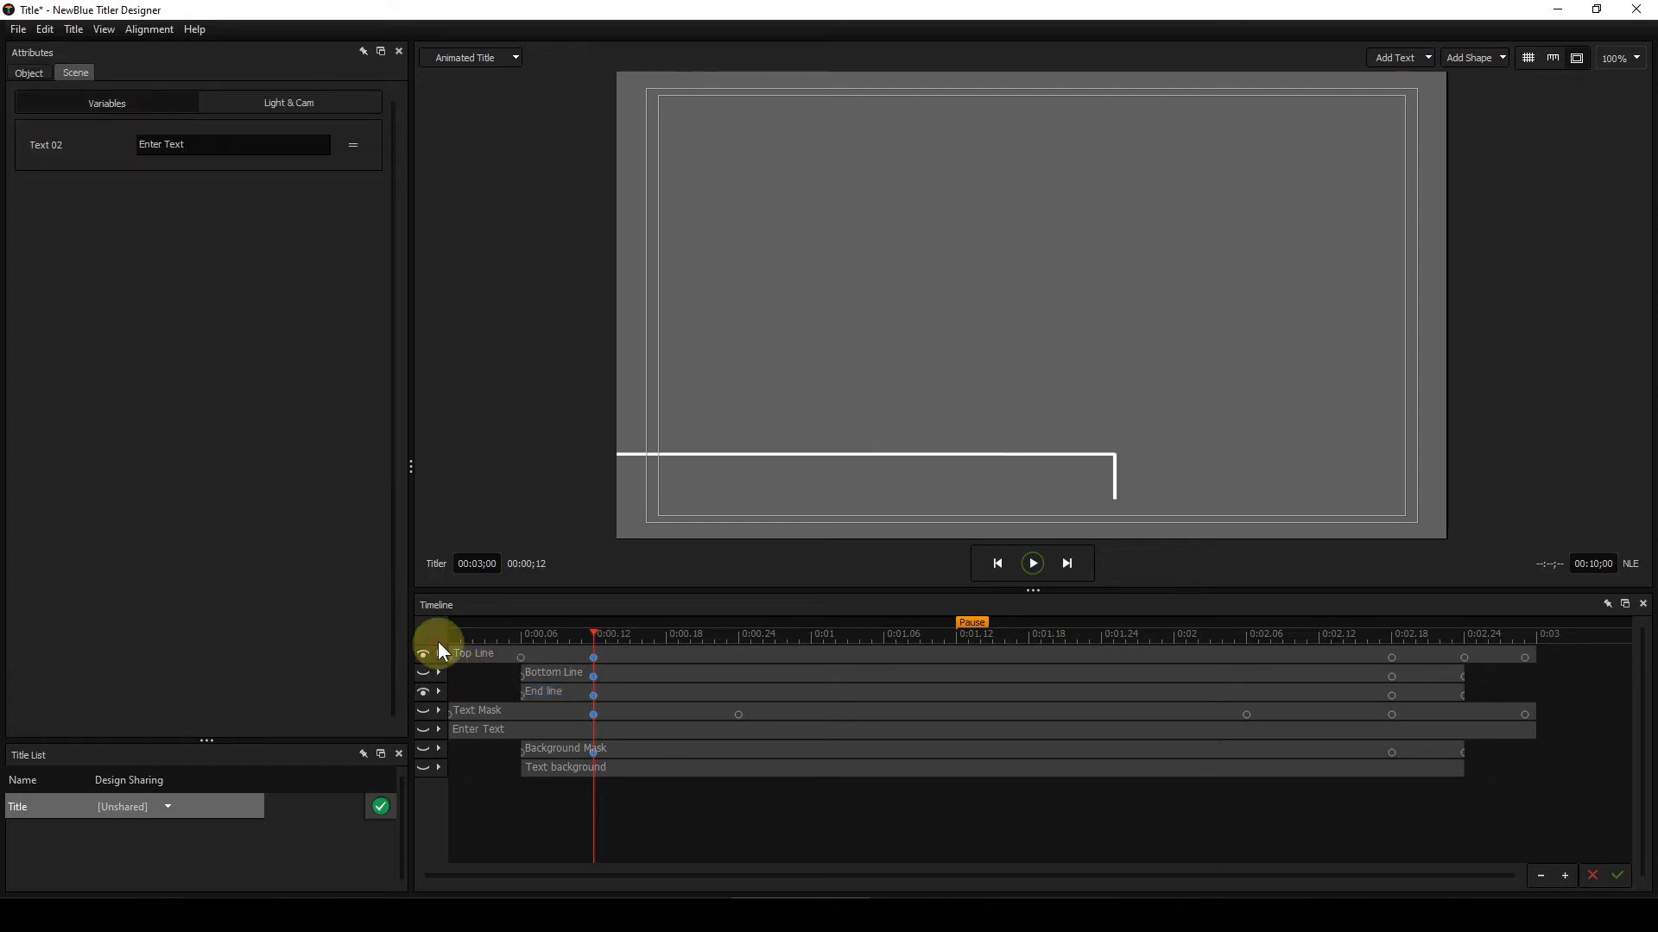
left_click(450, 635)
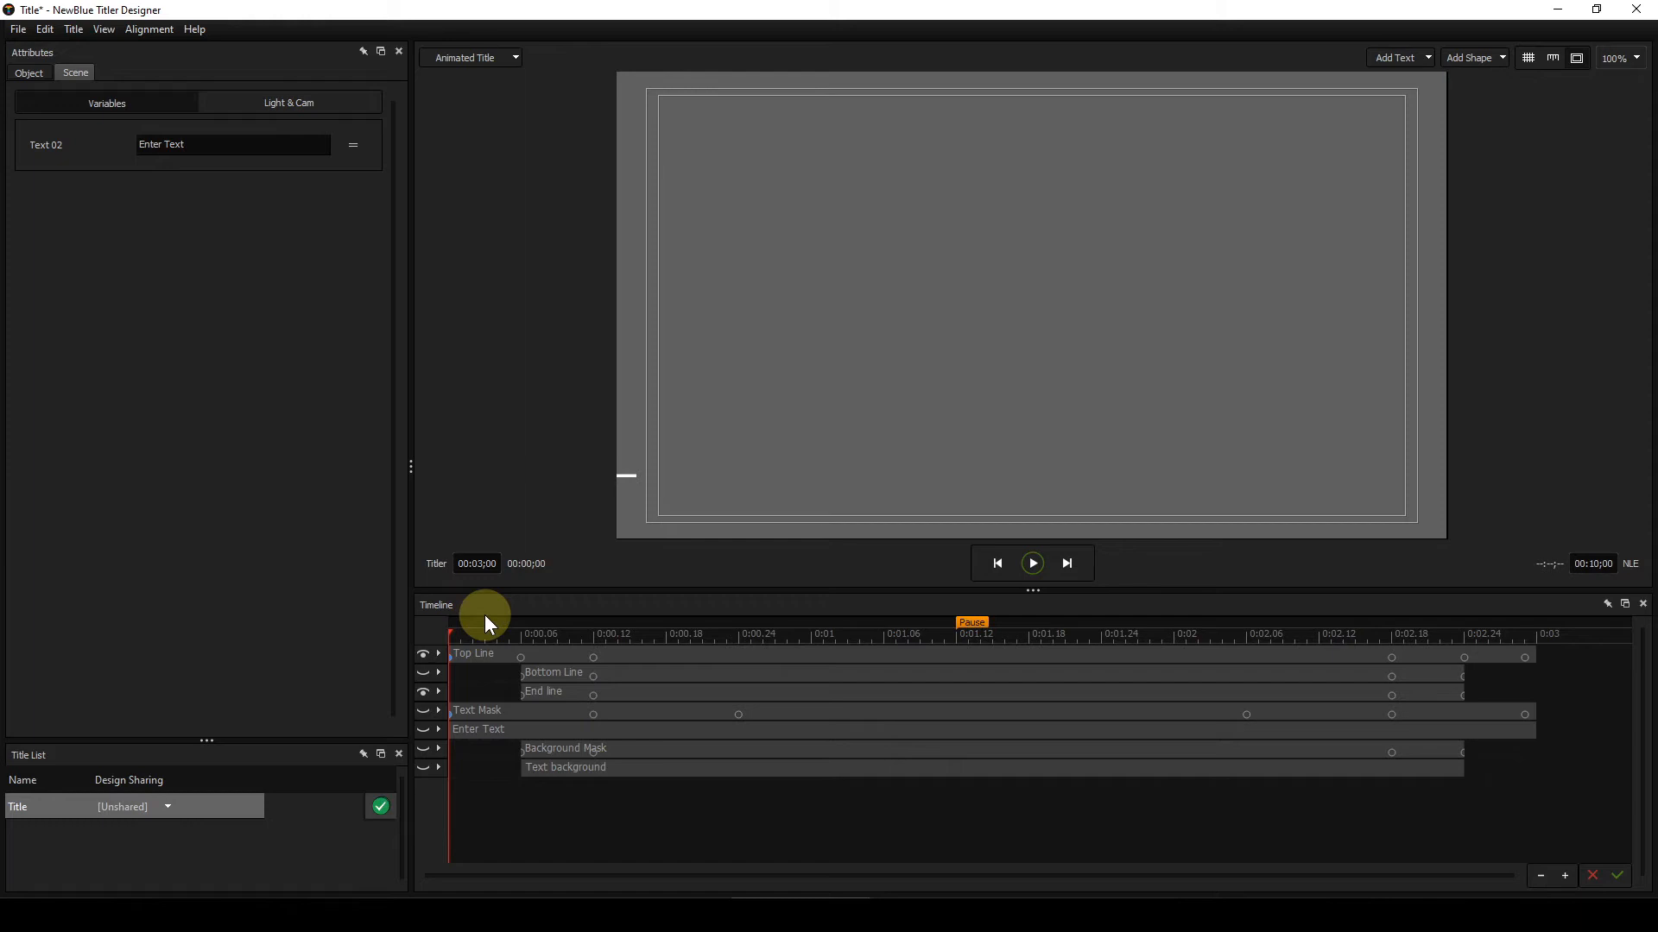
key("Right")
key("Right")
key("Right")
key("Right")
key("Right")
key("Right")
key("Right")
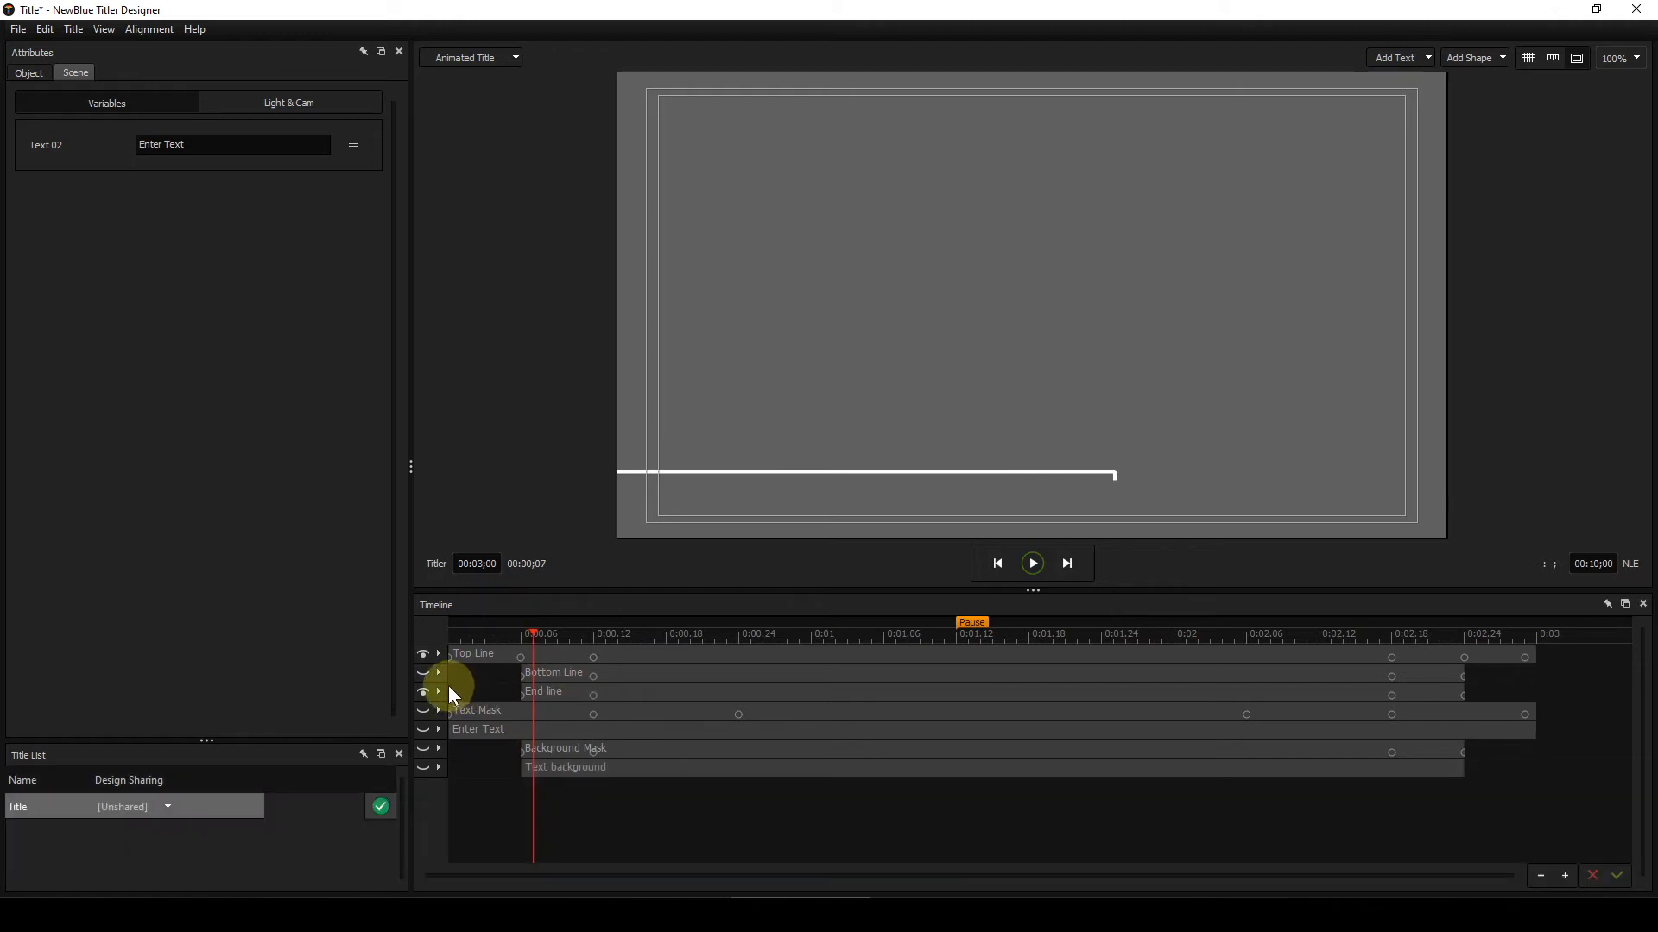
Step: Show the Bottom Line layer again and step from frame 1 to frame 20 to watch all three lines build the outline
left_click(423, 673)
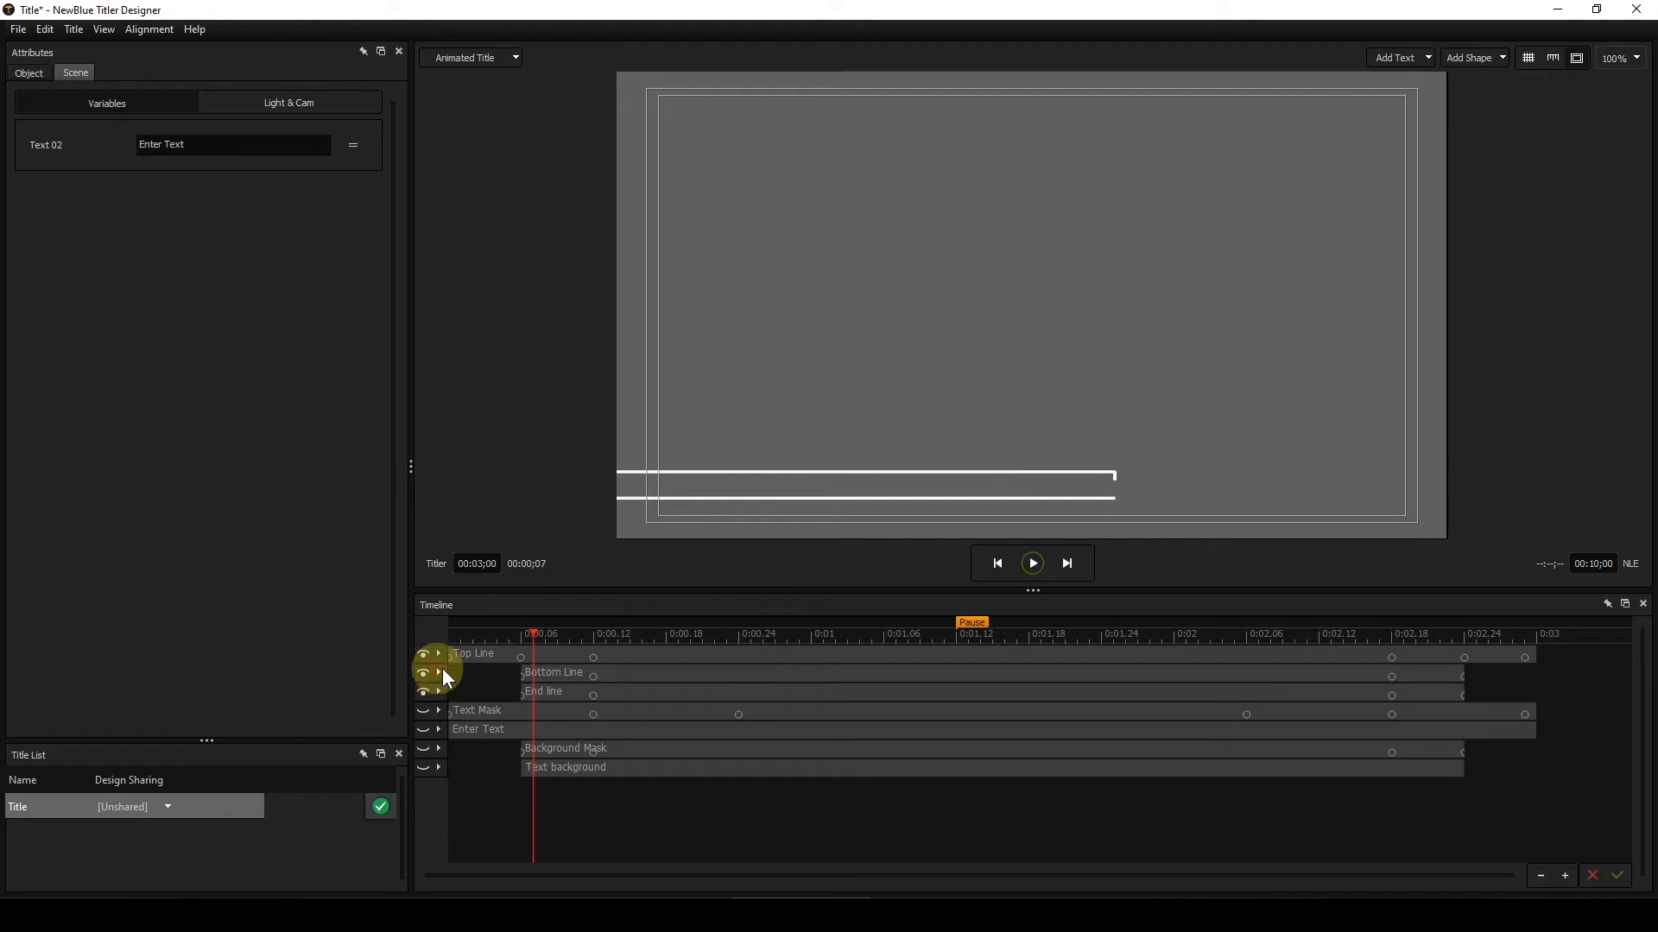
left_click(461, 634)
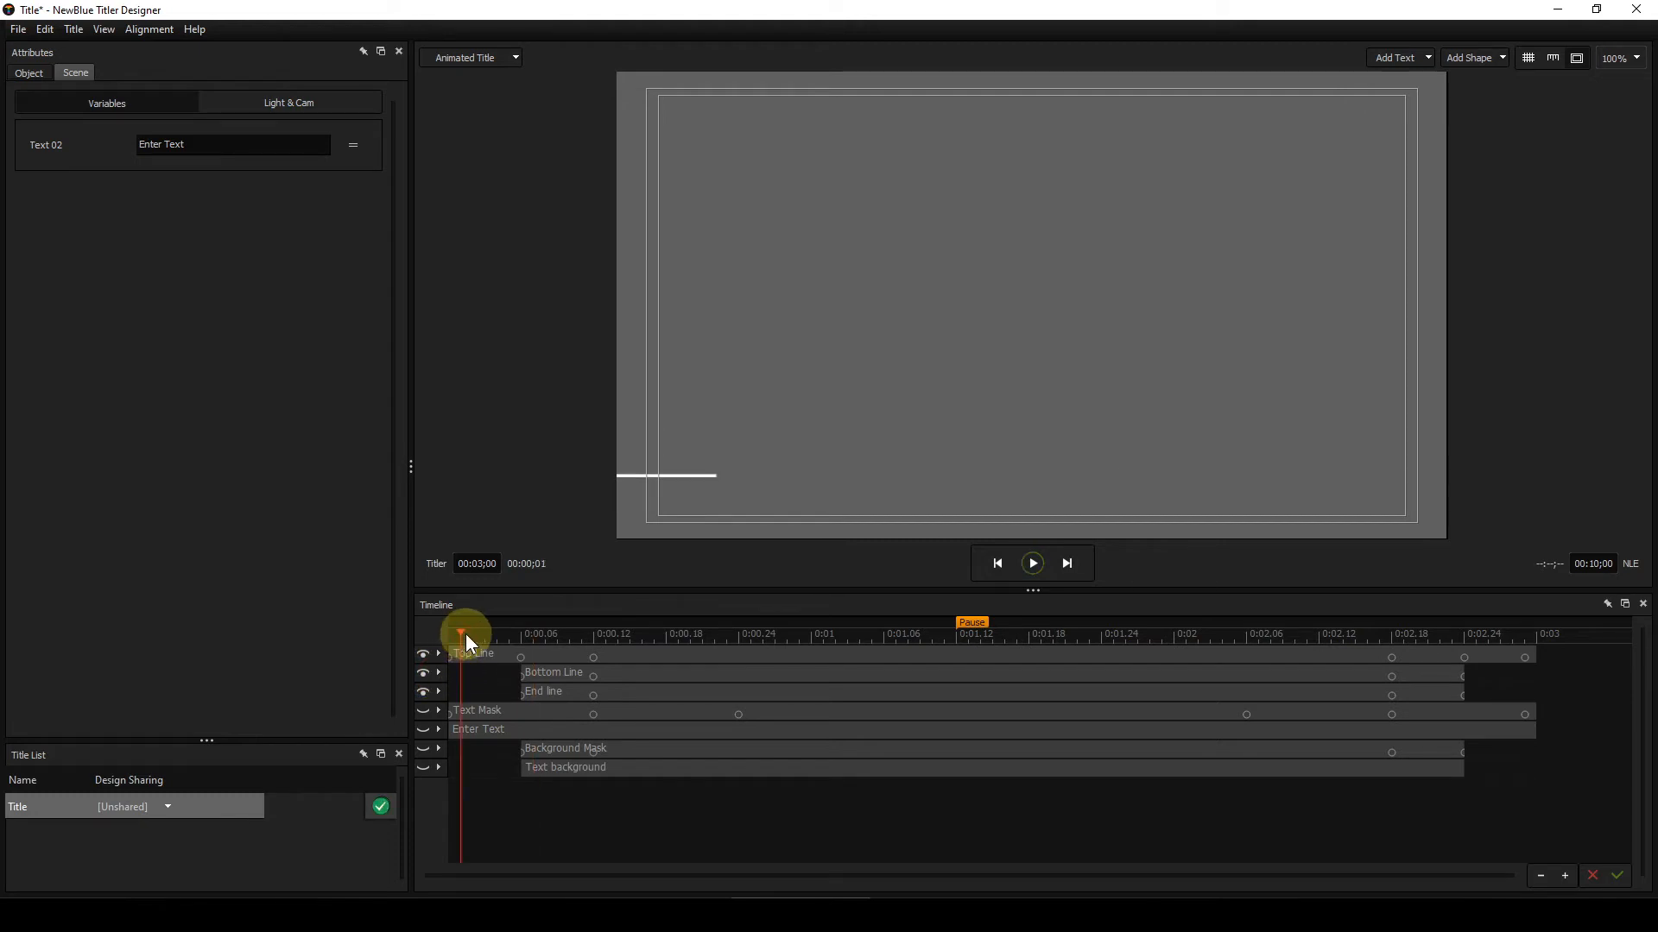
key("Right")
key("Right")
key("Right")
key("Right")
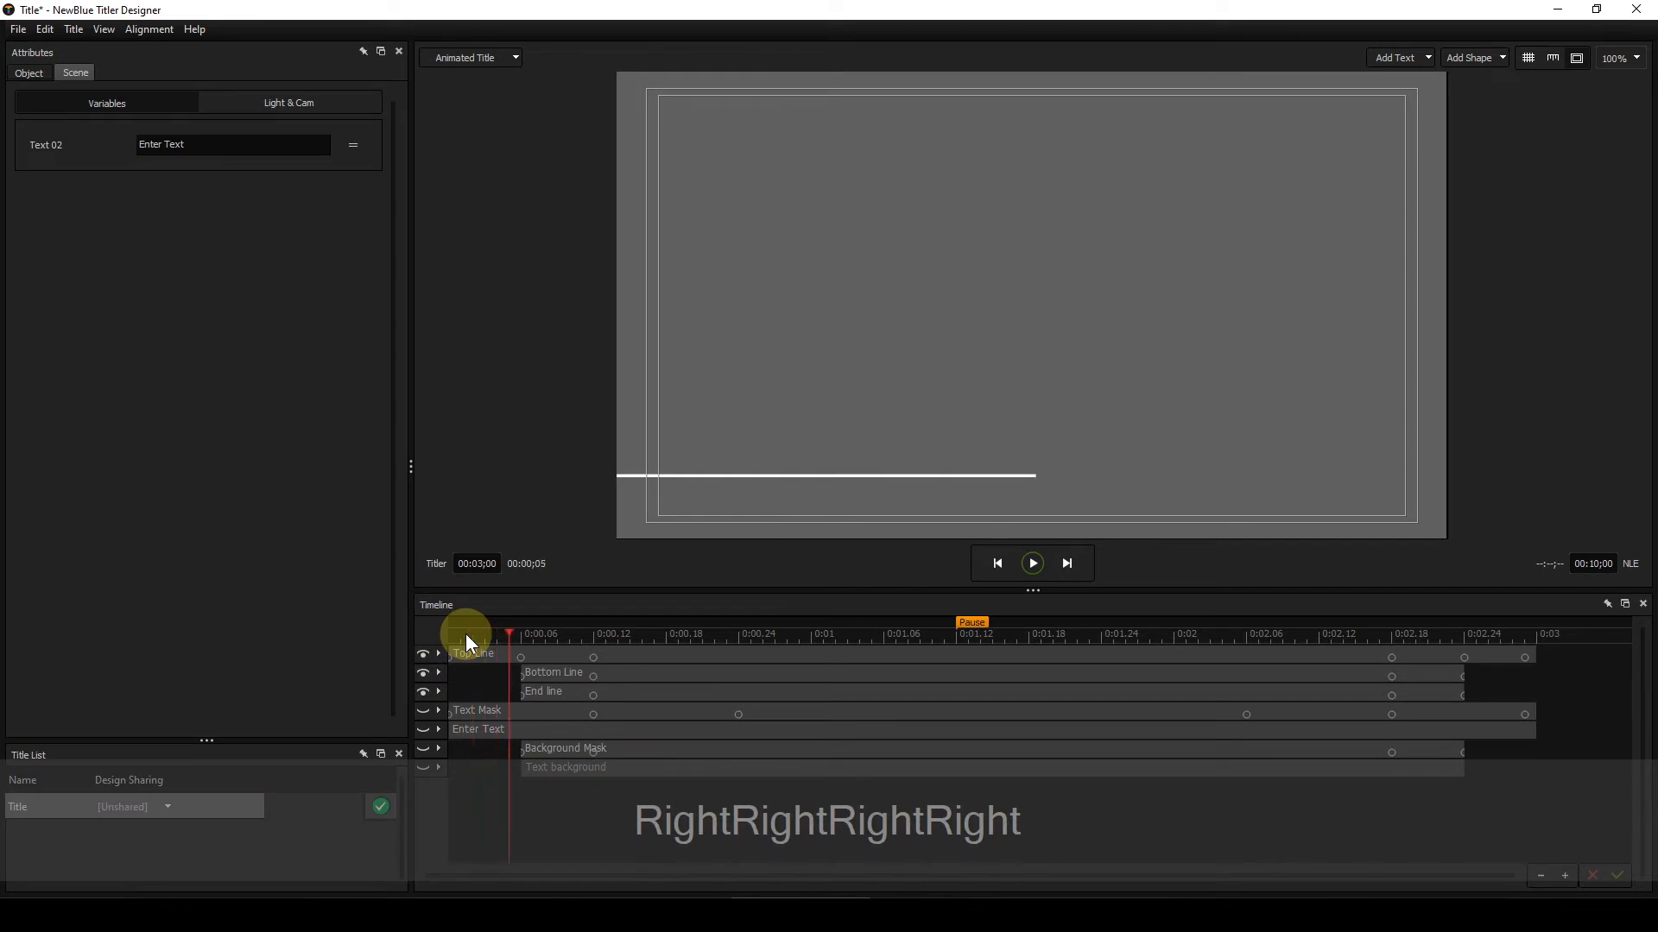
key("Right")
key("Right")
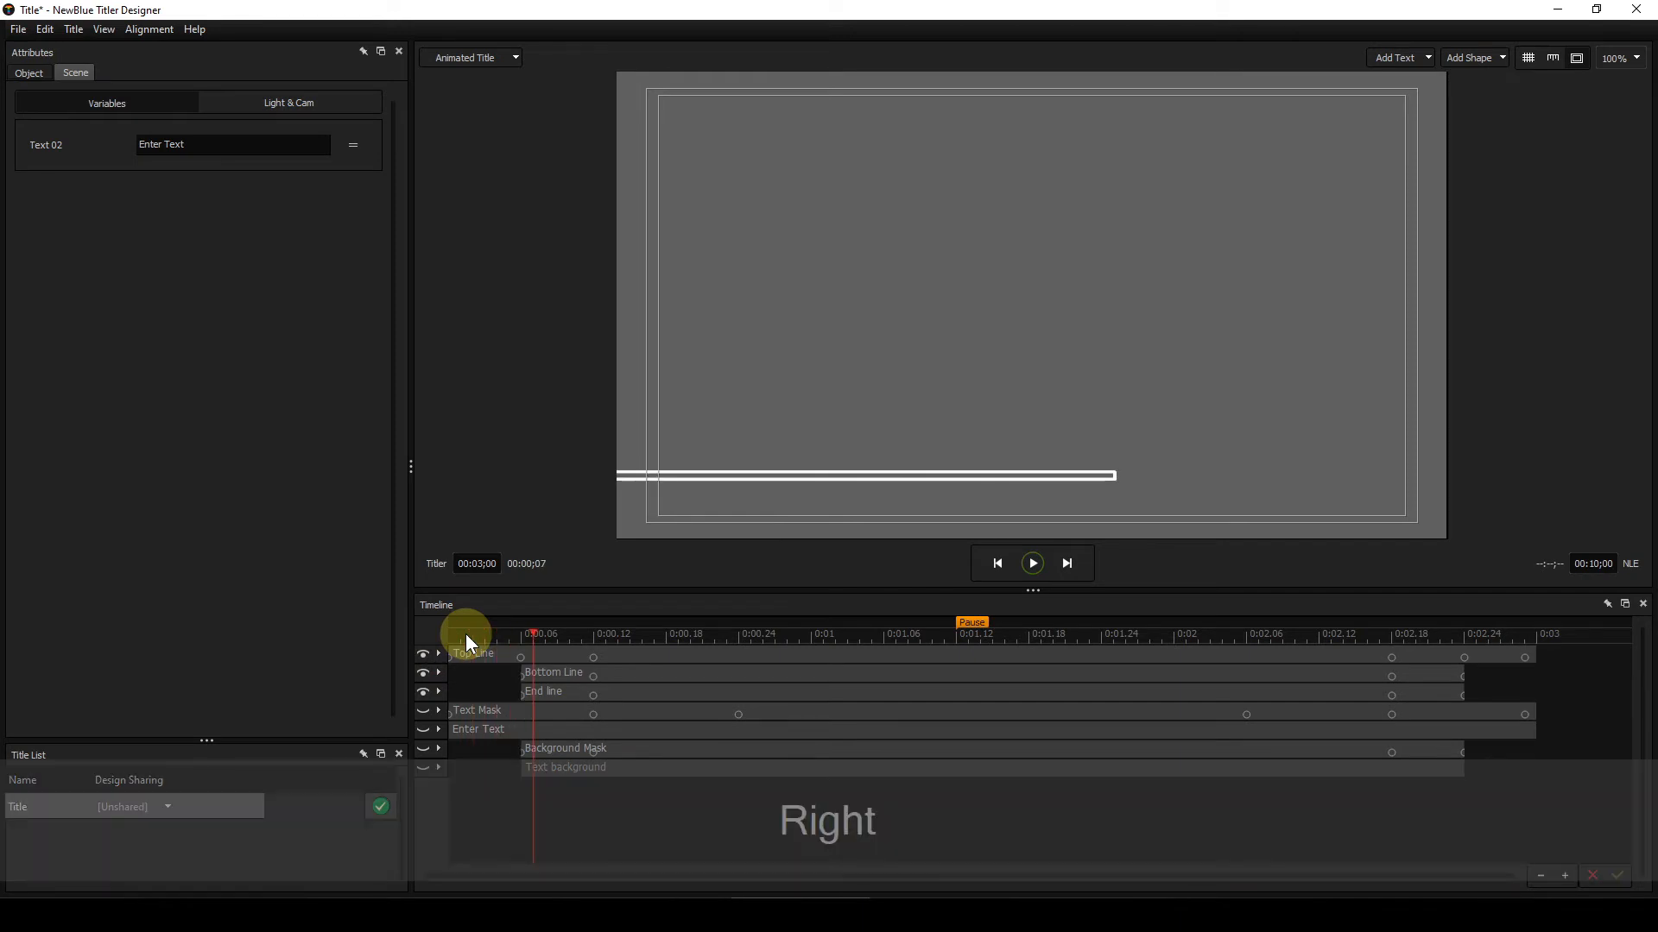
key("Right")
key("Right")
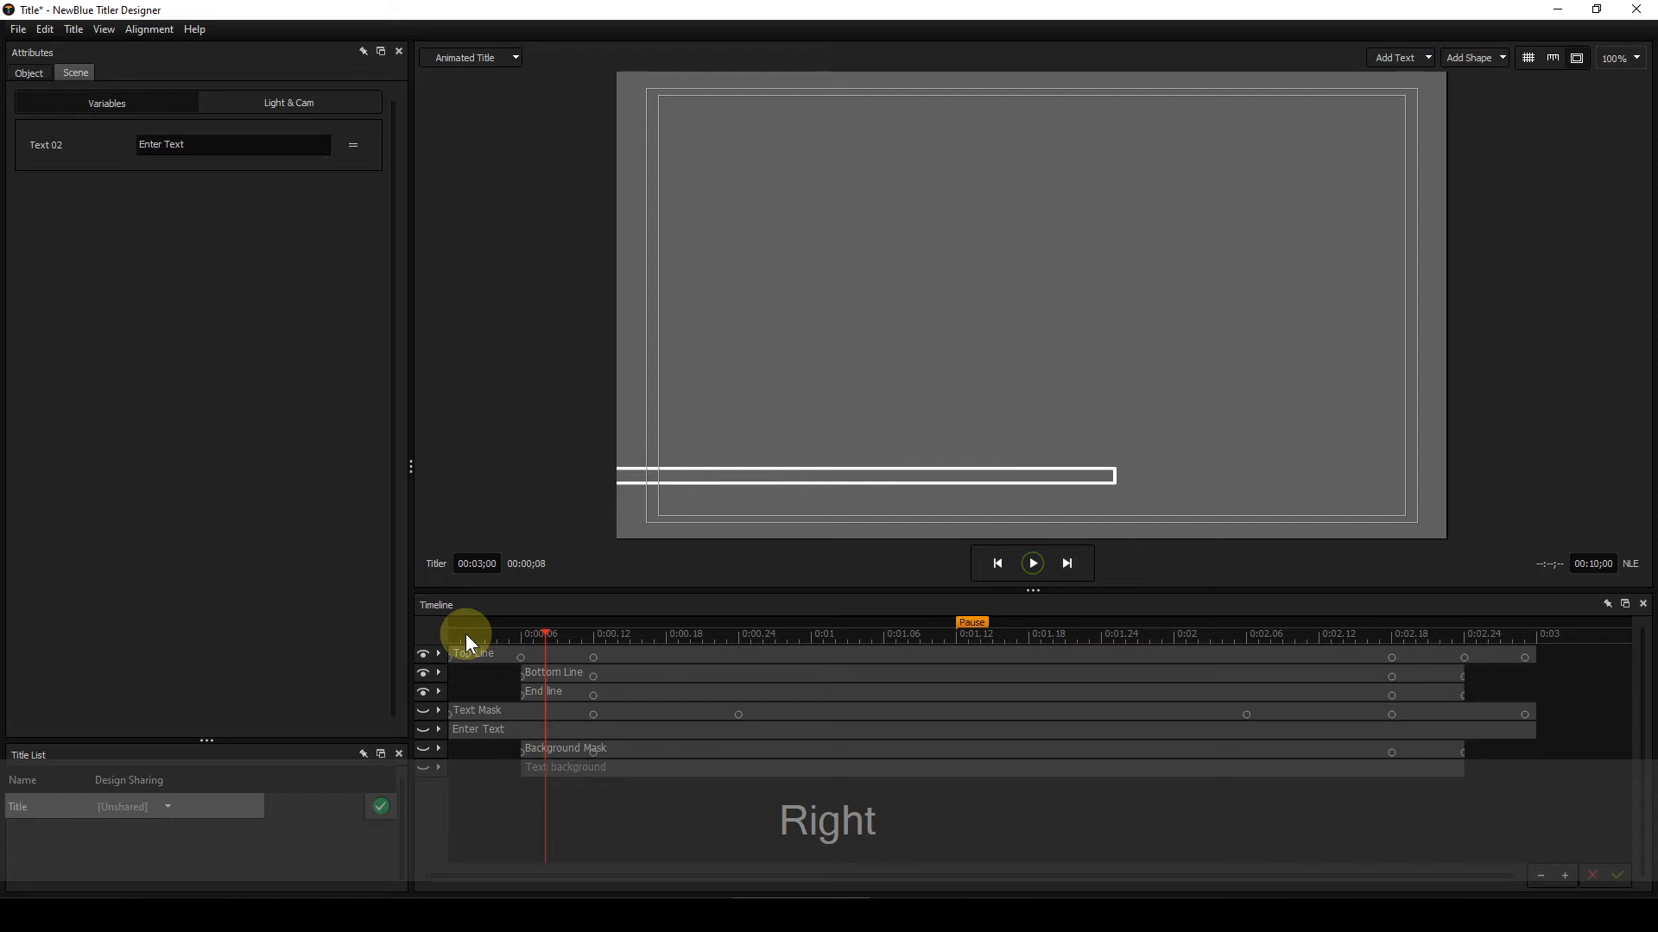
key("Right")
key("Right")
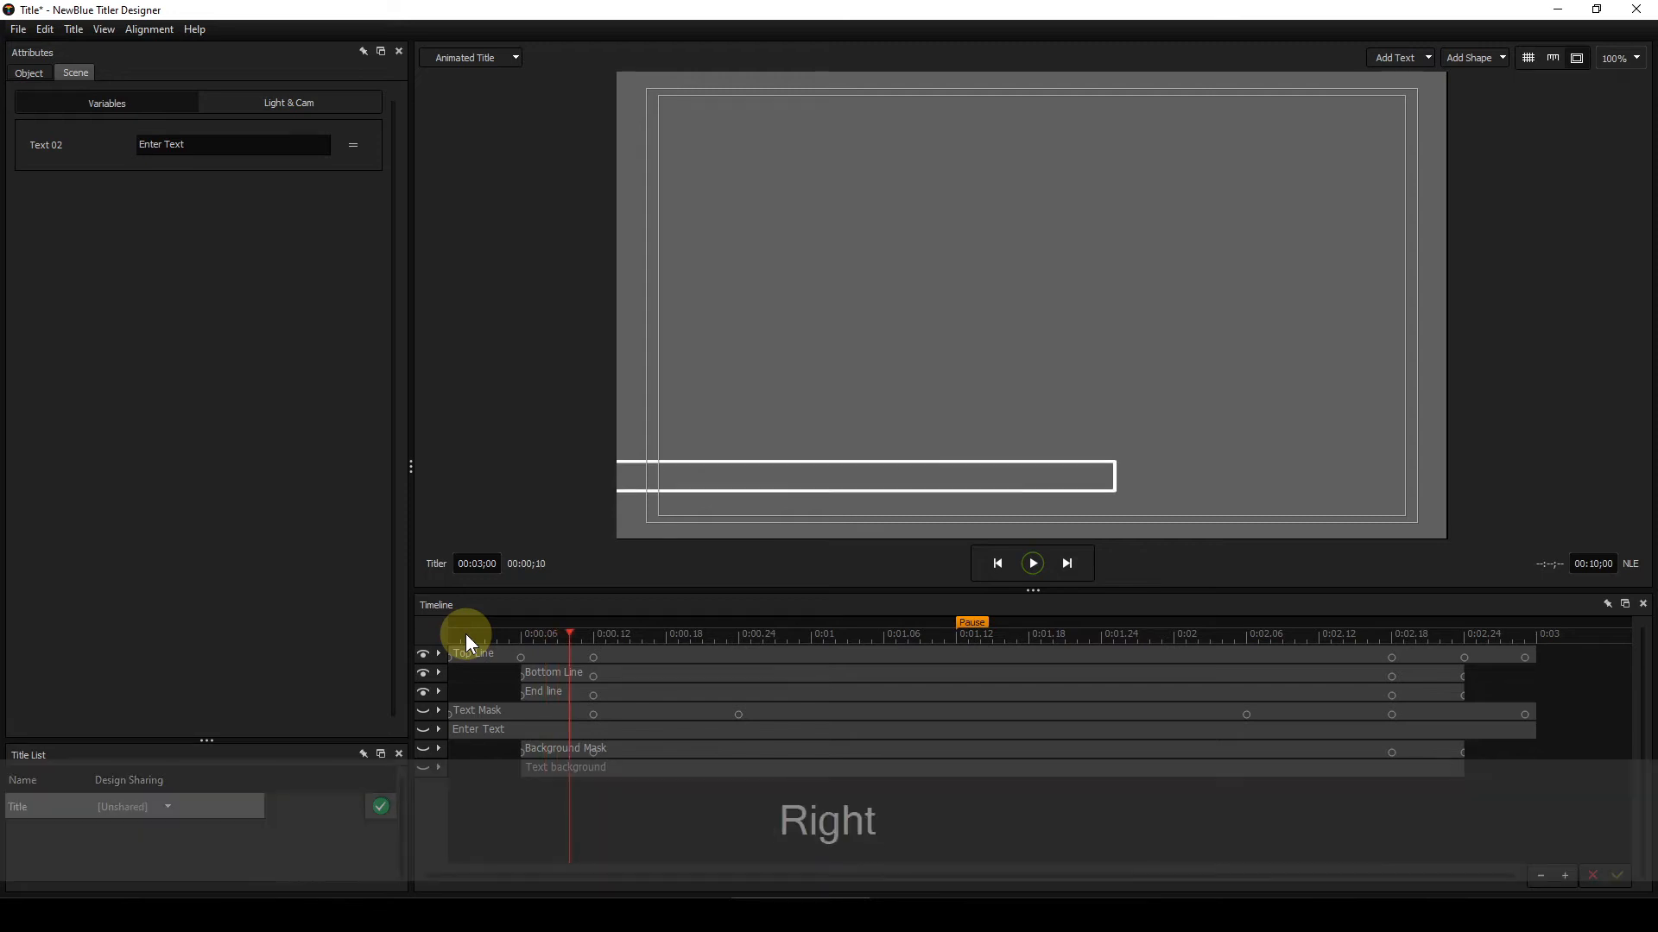
key("Right")
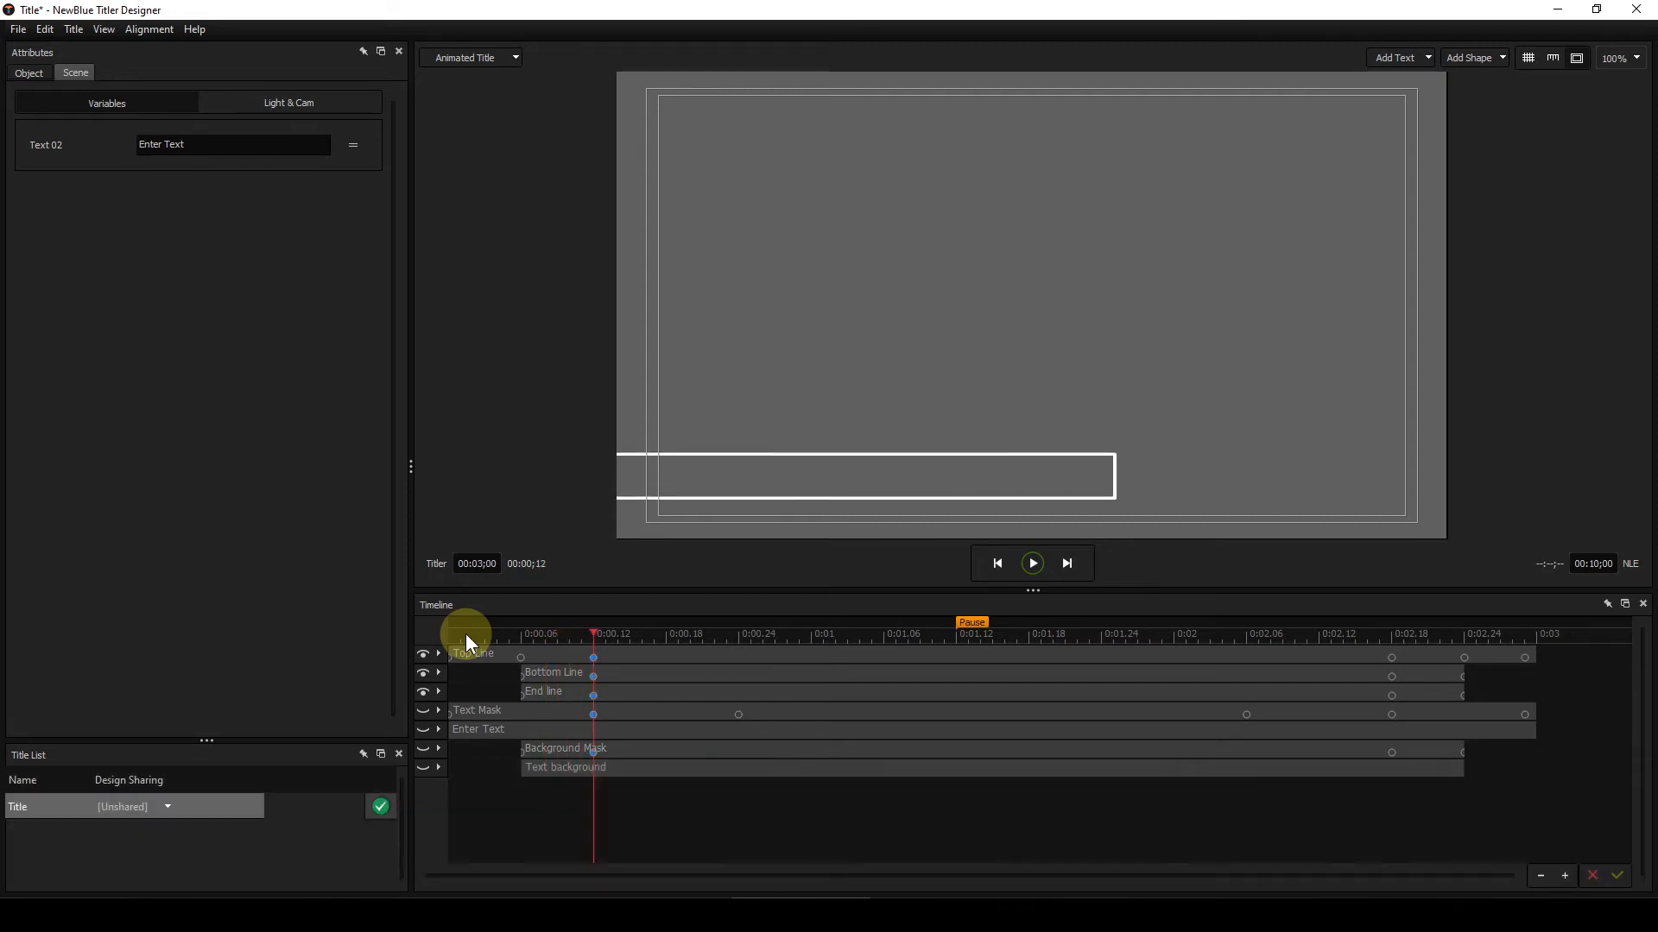
key("Right")
key("Right")
key("Right")
key("Right")
key("Right")
key("Right")
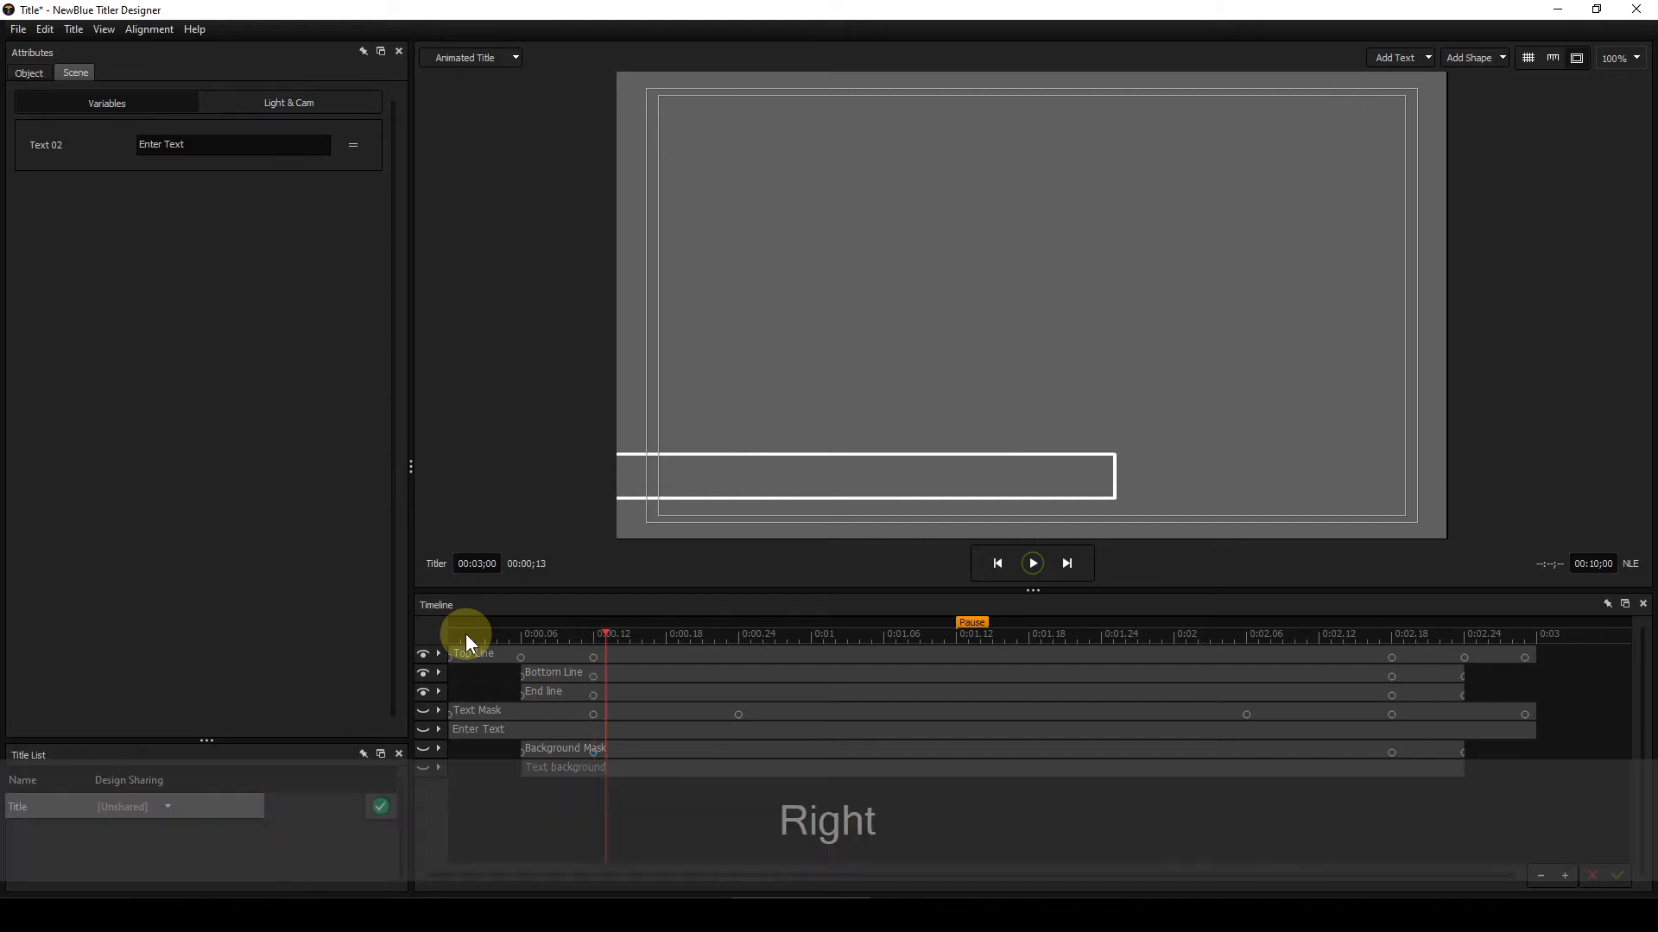
key("Right")
key("Right")
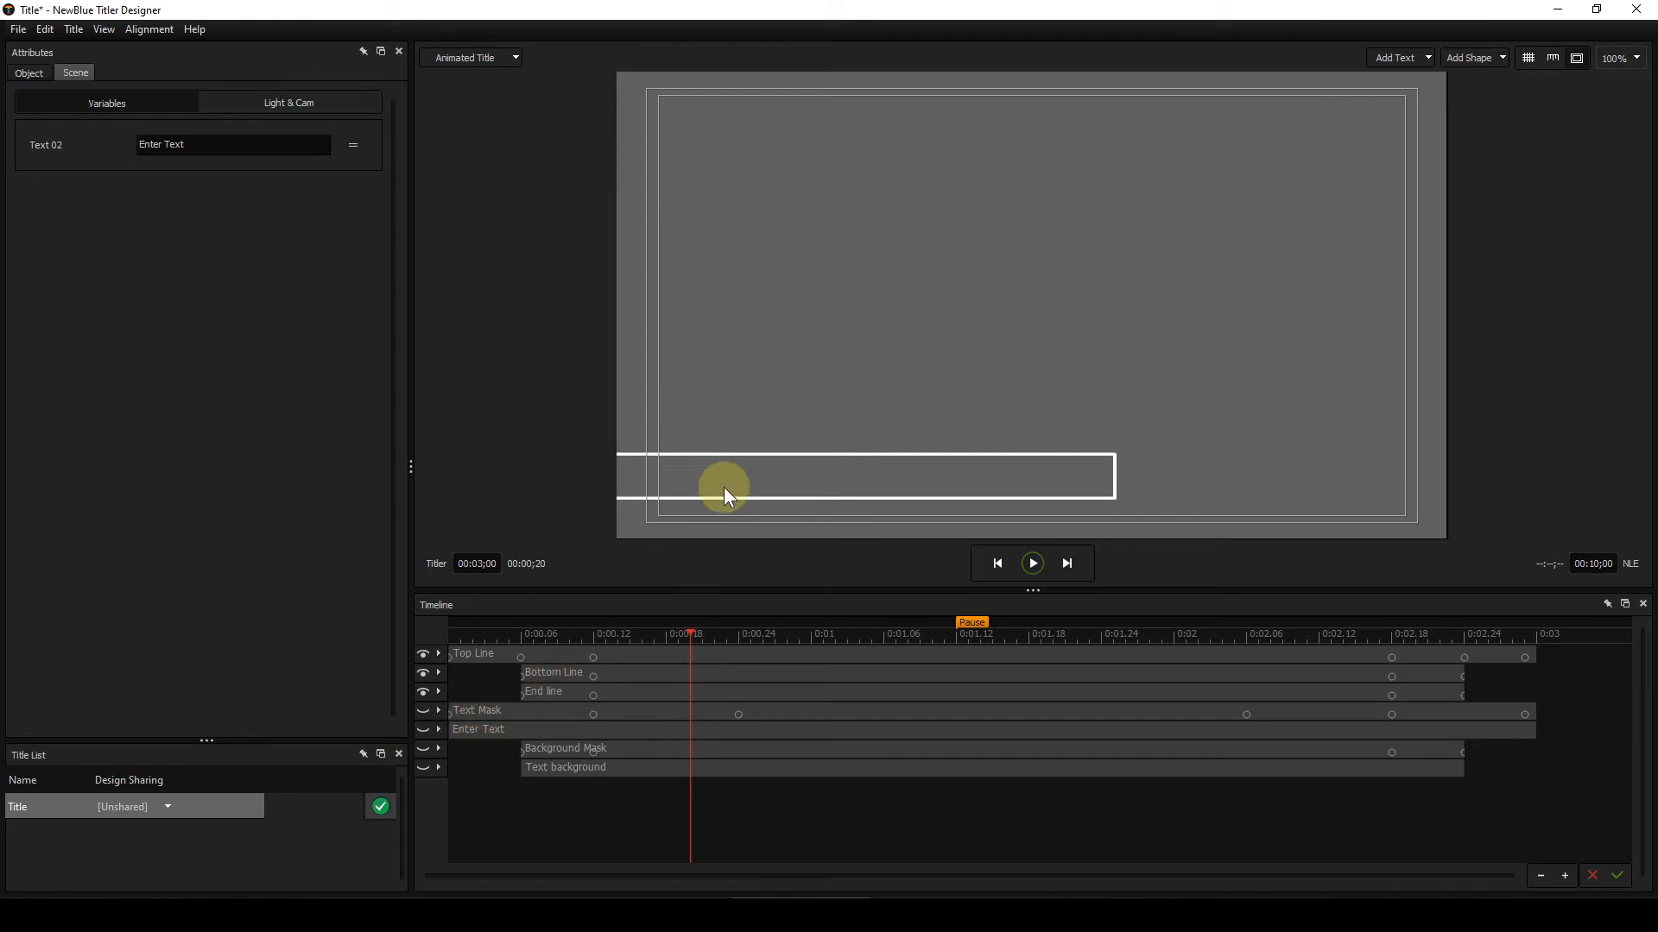
Step: Show the Enter Text layer and step from frame 1 to frame 12 to watch the text appear inside the outline
left_click(424, 731)
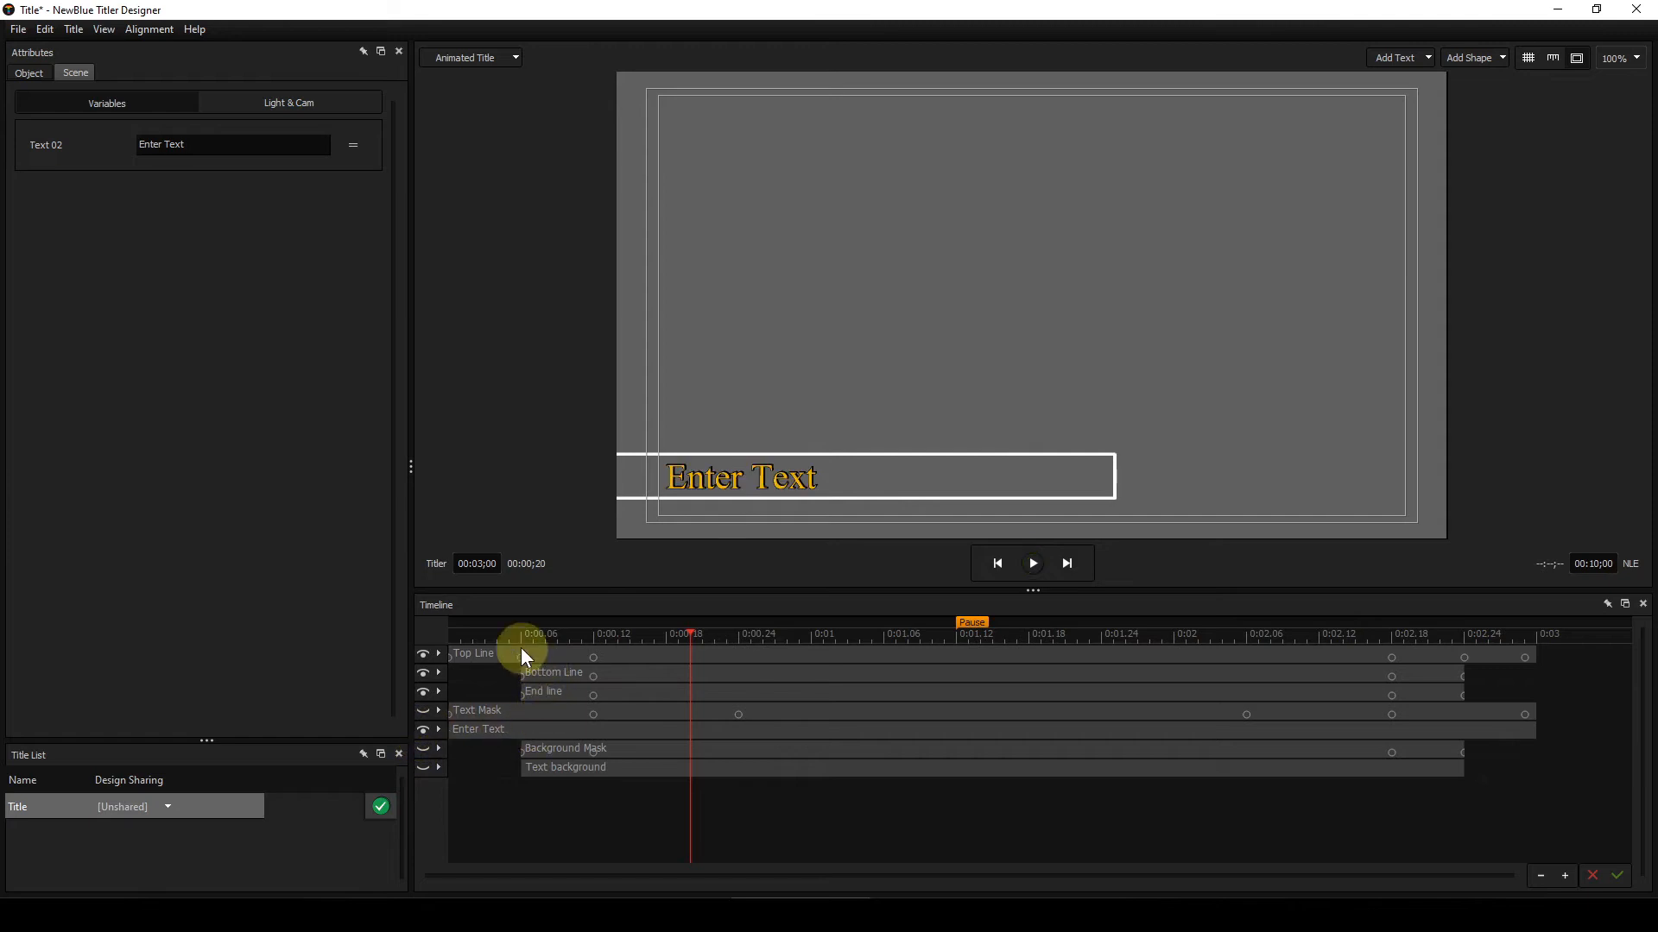
left_click(471, 636)
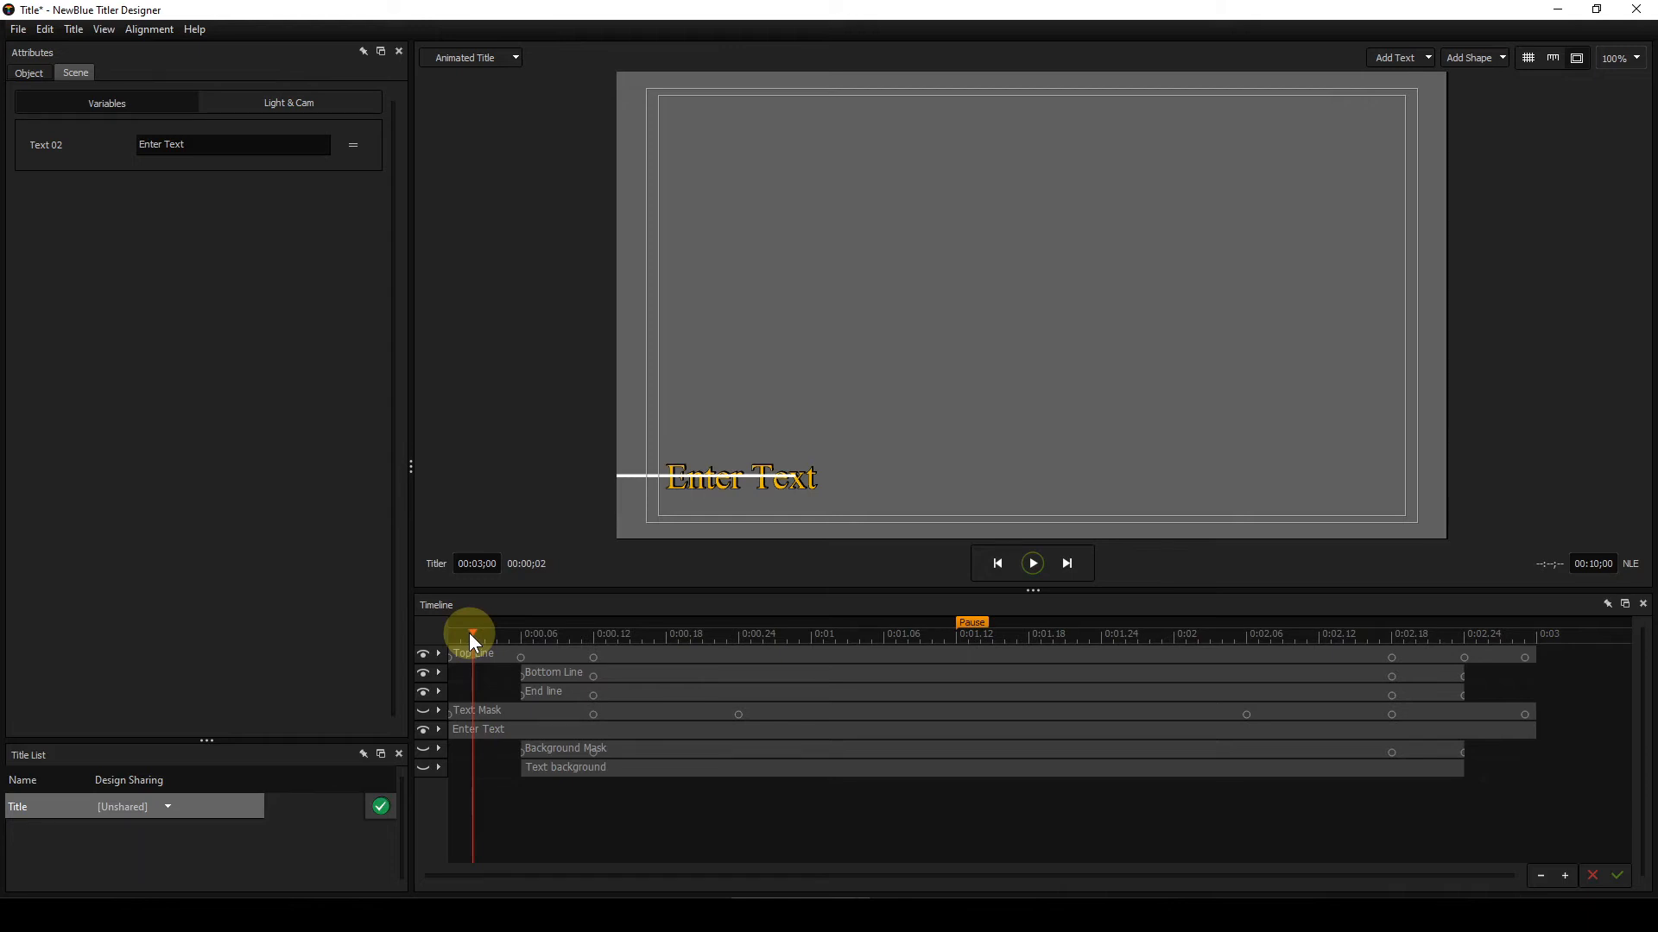
left_click_drag(459, 634, 457, 634)
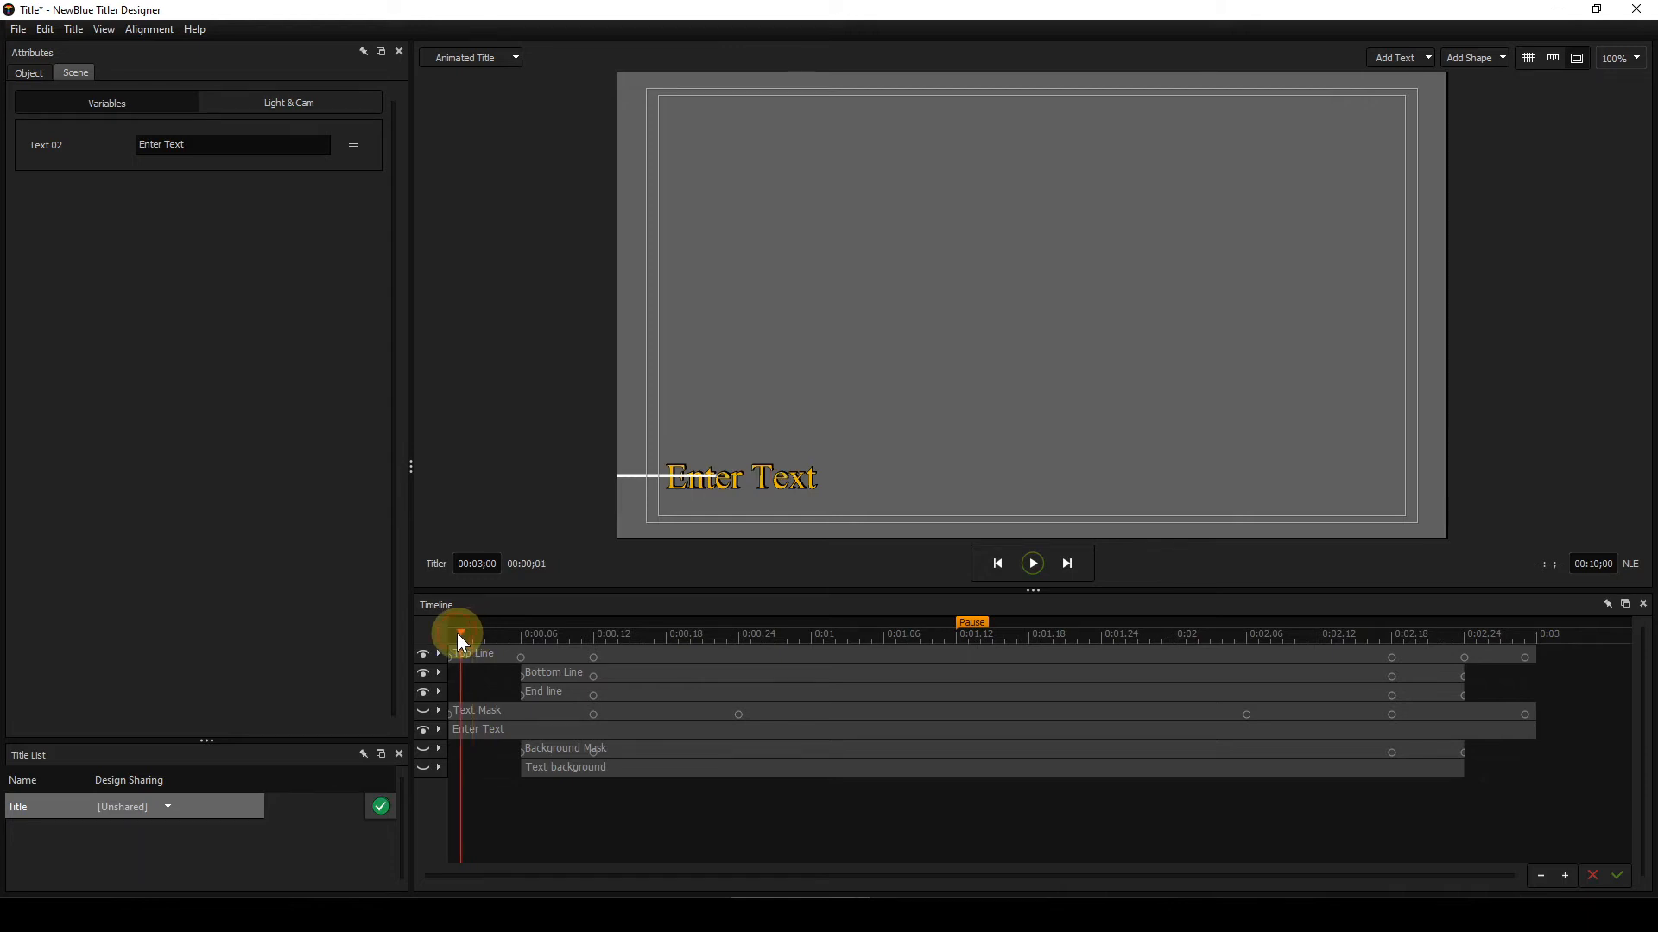
key("Right")
key("Right")
key("Right")
key("Right")
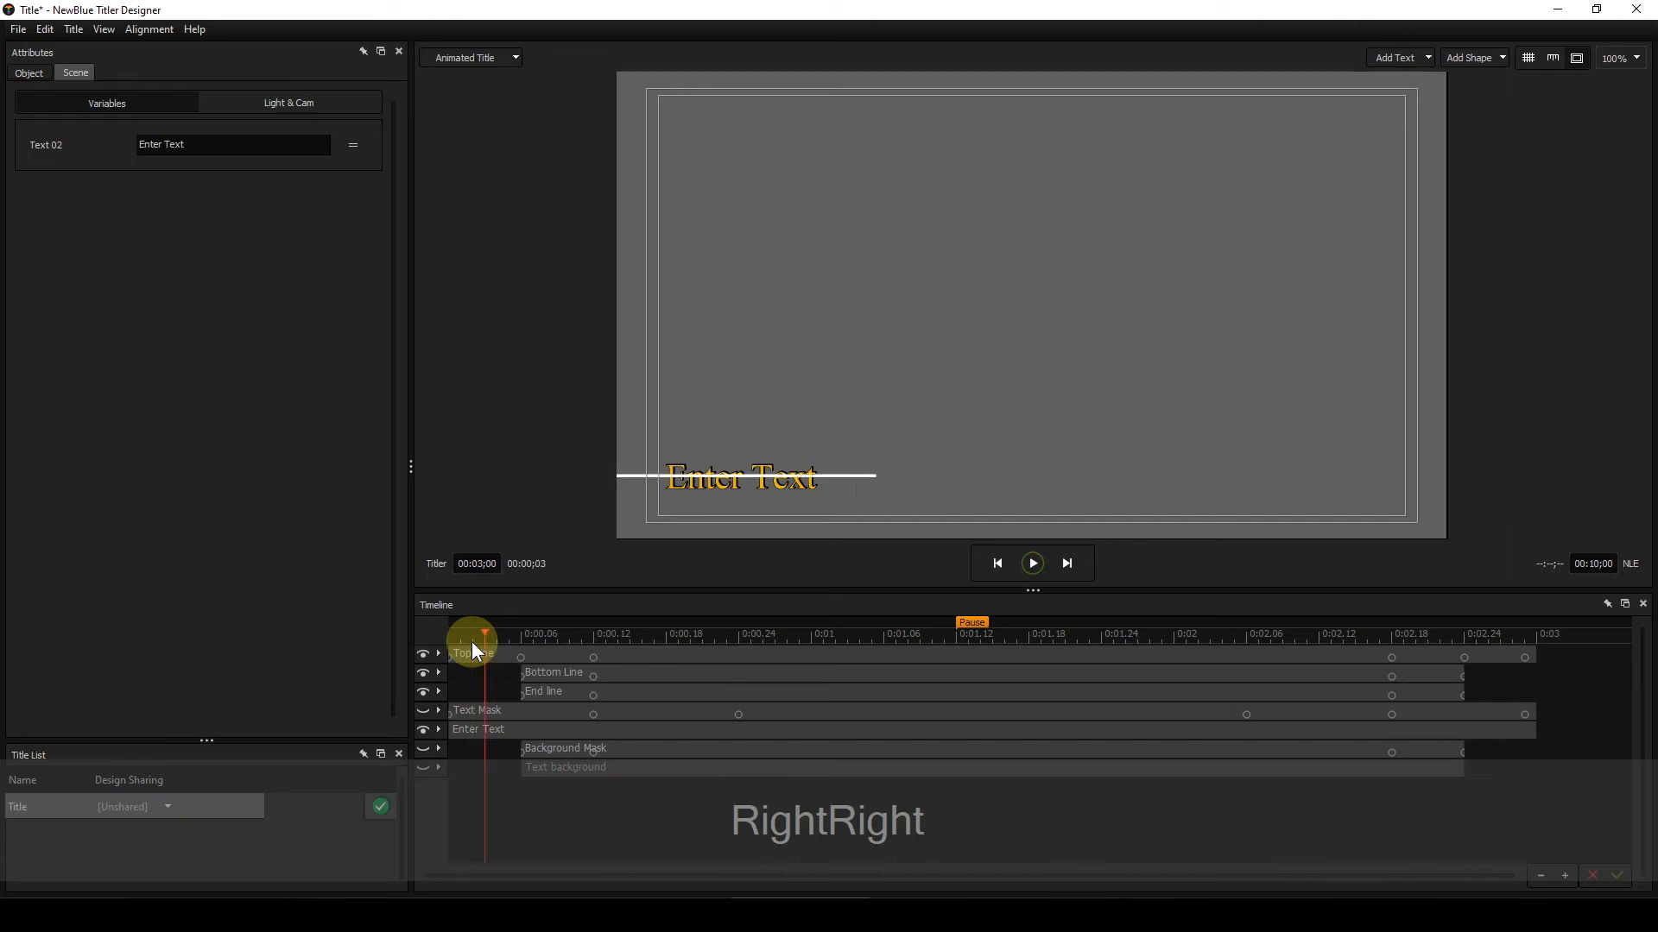
key("Right")
key("Right")
key("Right")
key("Right")
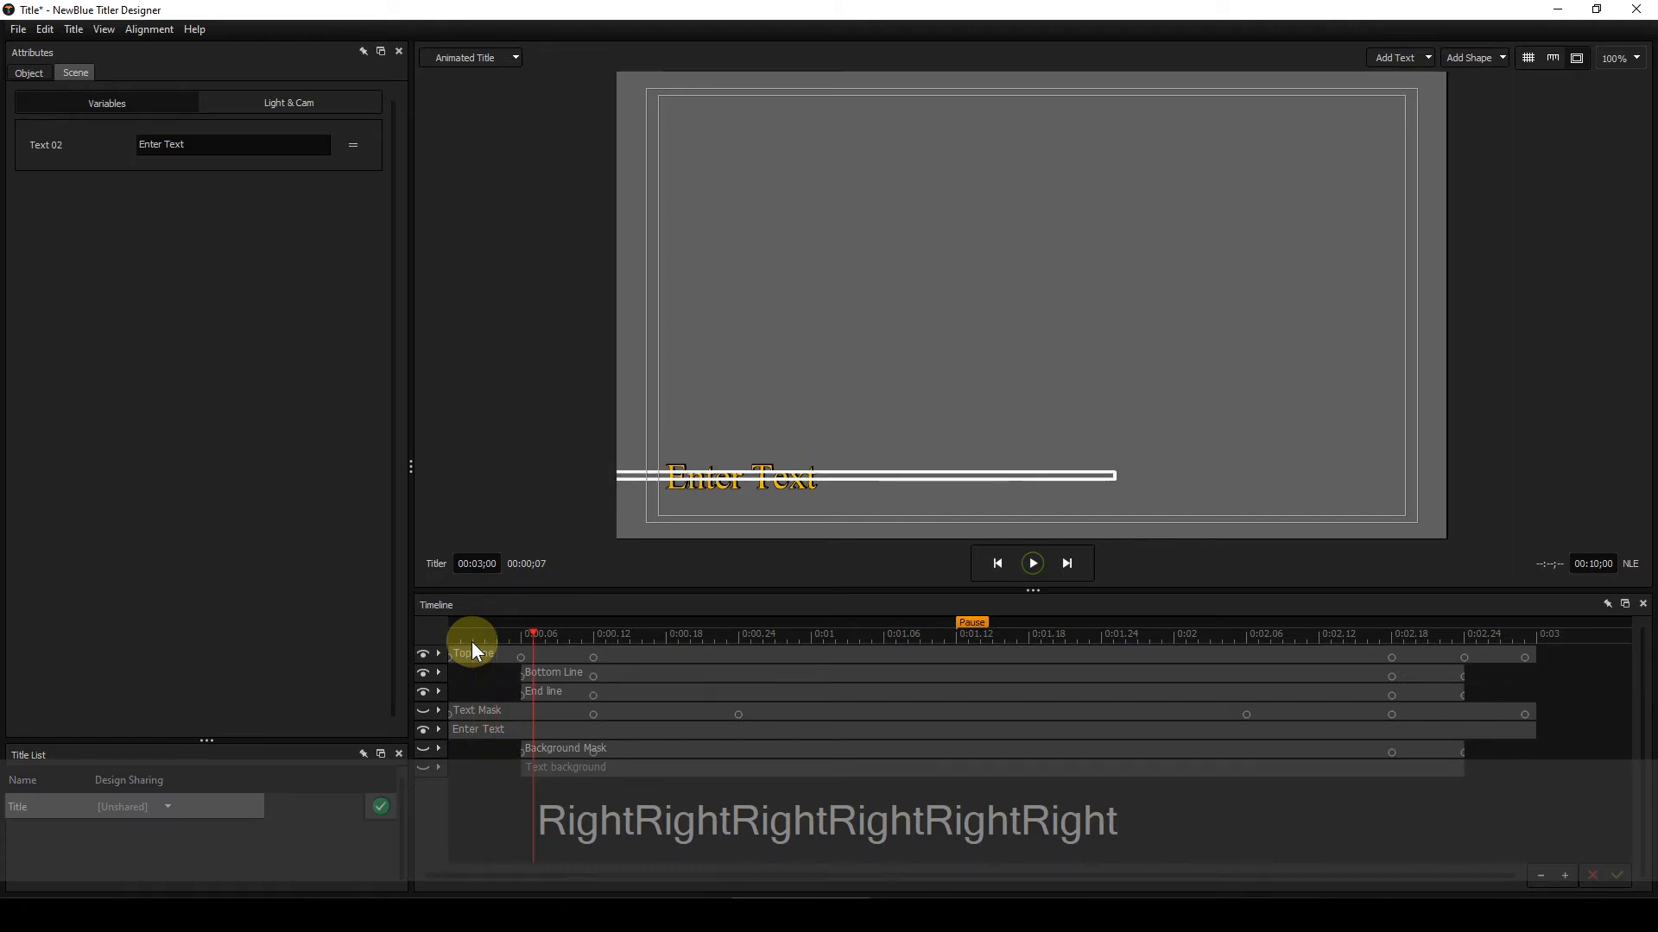
key("Right")
key("Right")
key("Right")
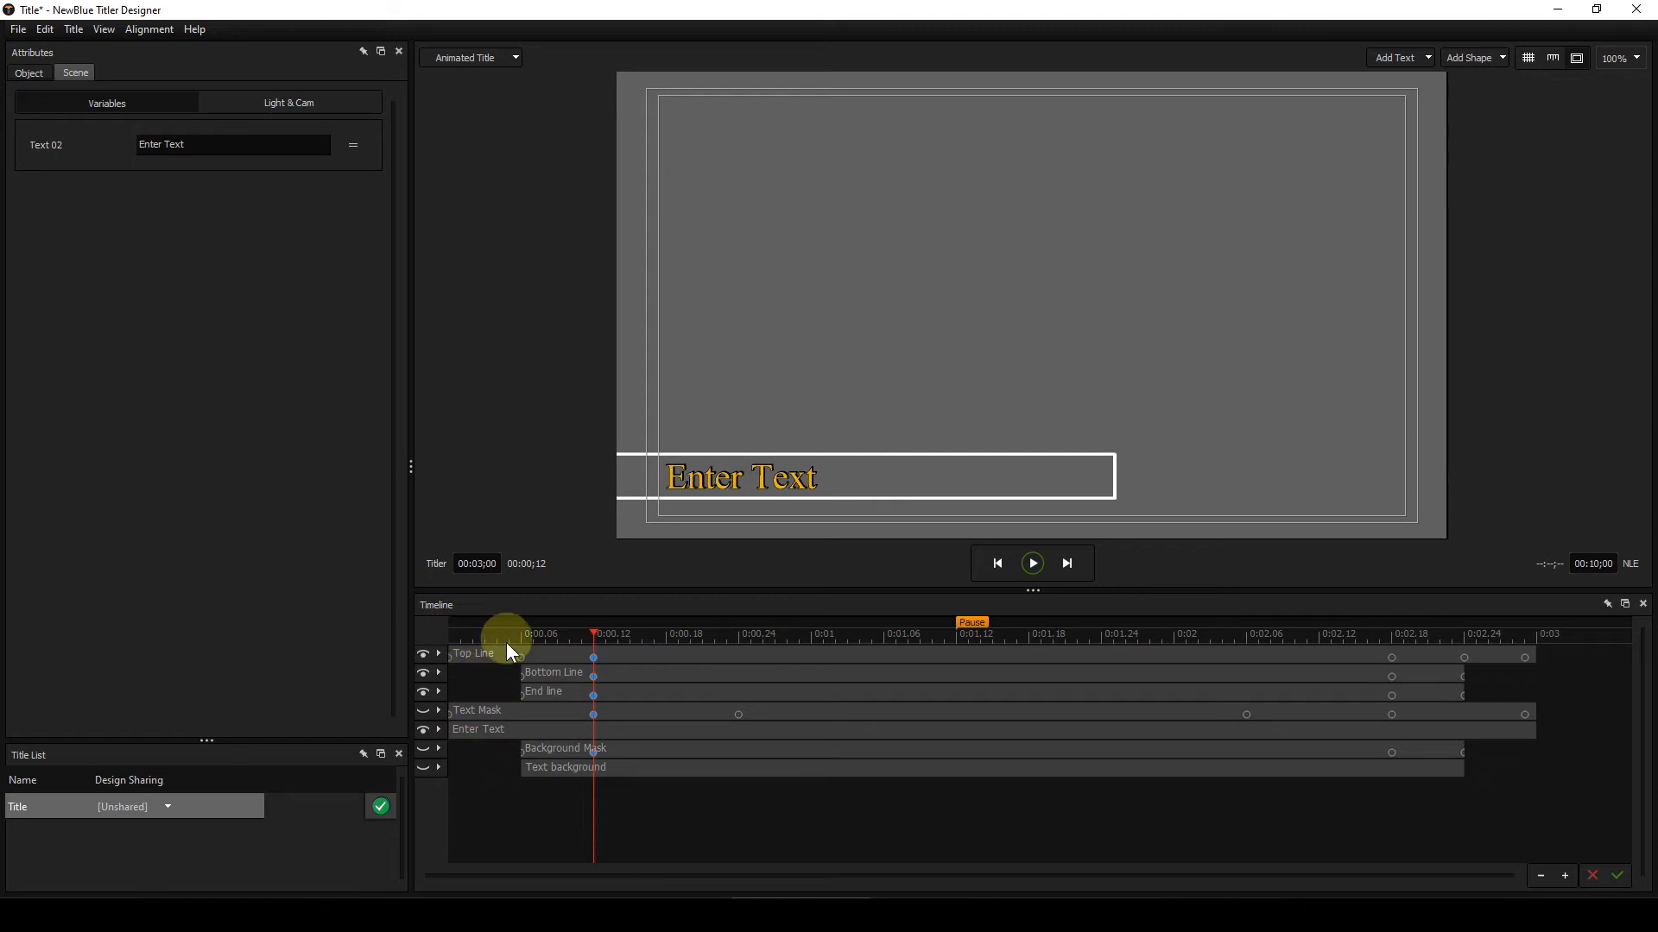
left_click_drag(598, 634, 457, 630)
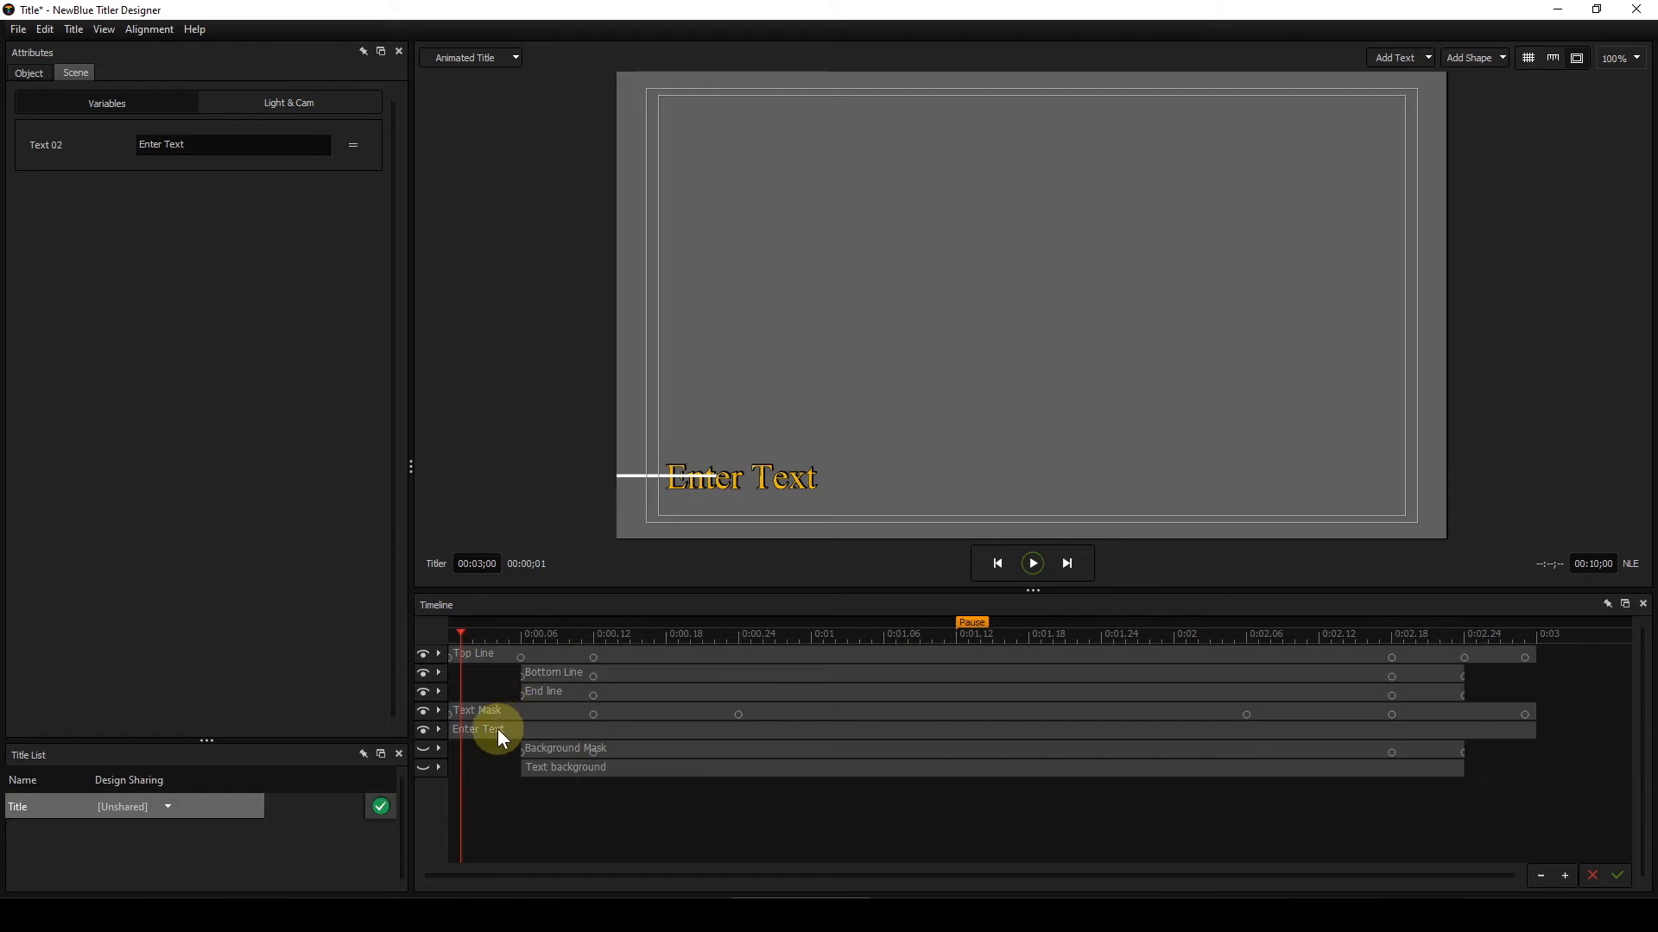
Step: Scrub to frame 3, select the Text Mask layer and open its Effects settings to examine the mask
left_click(496, 637)
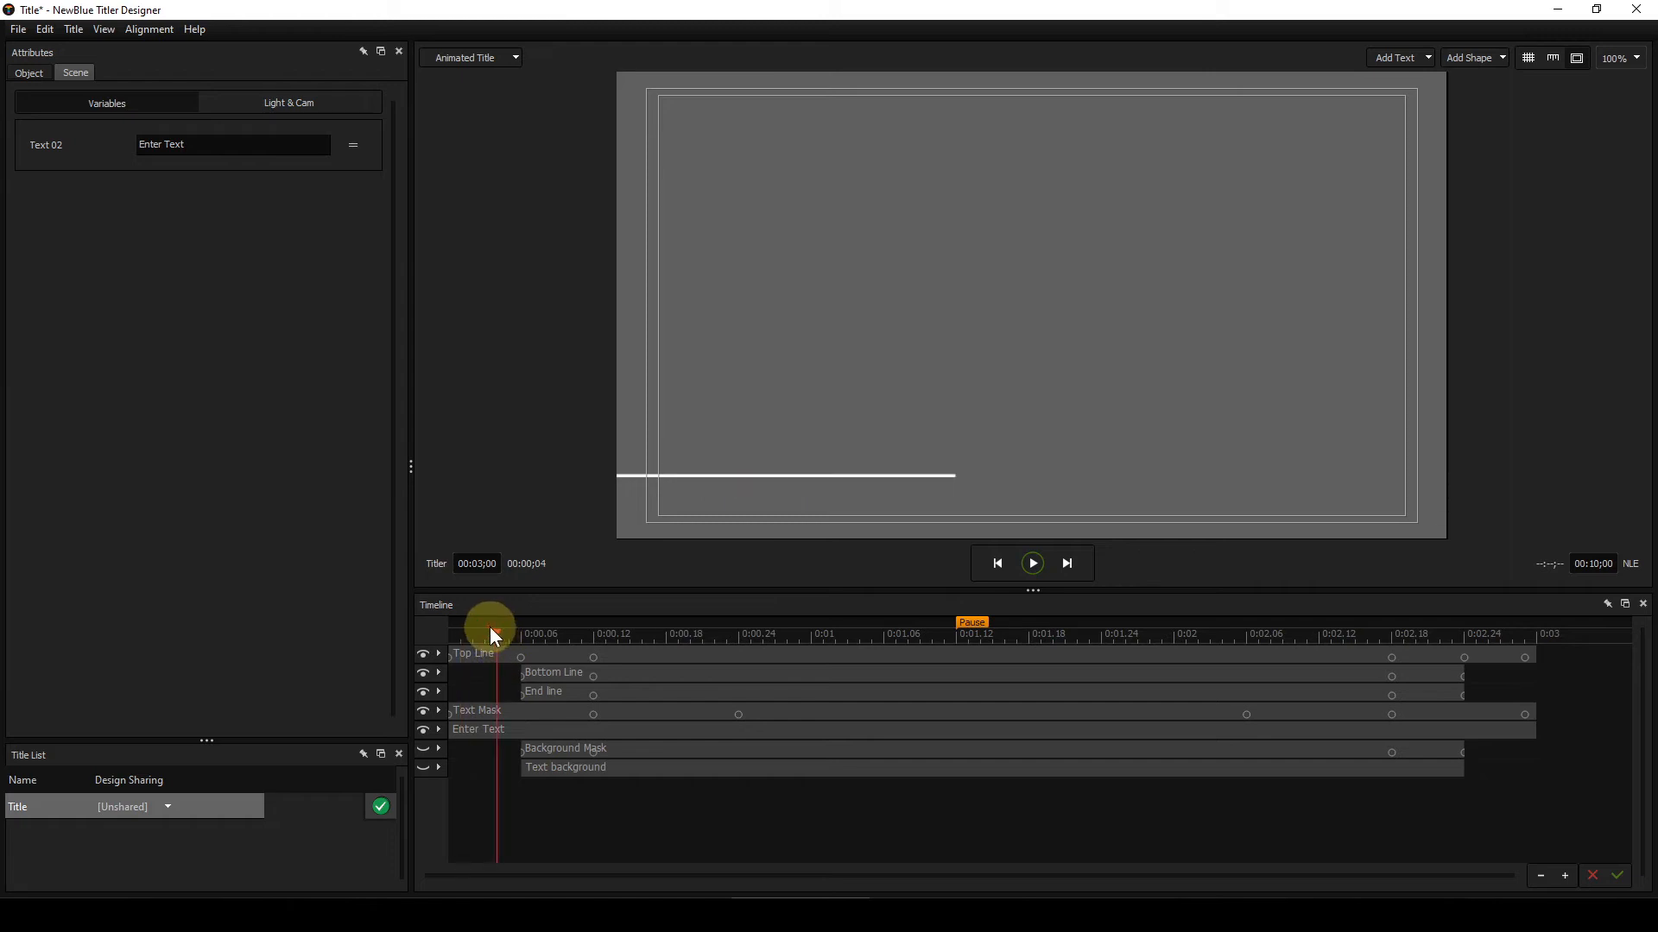
left_click(473, 635)
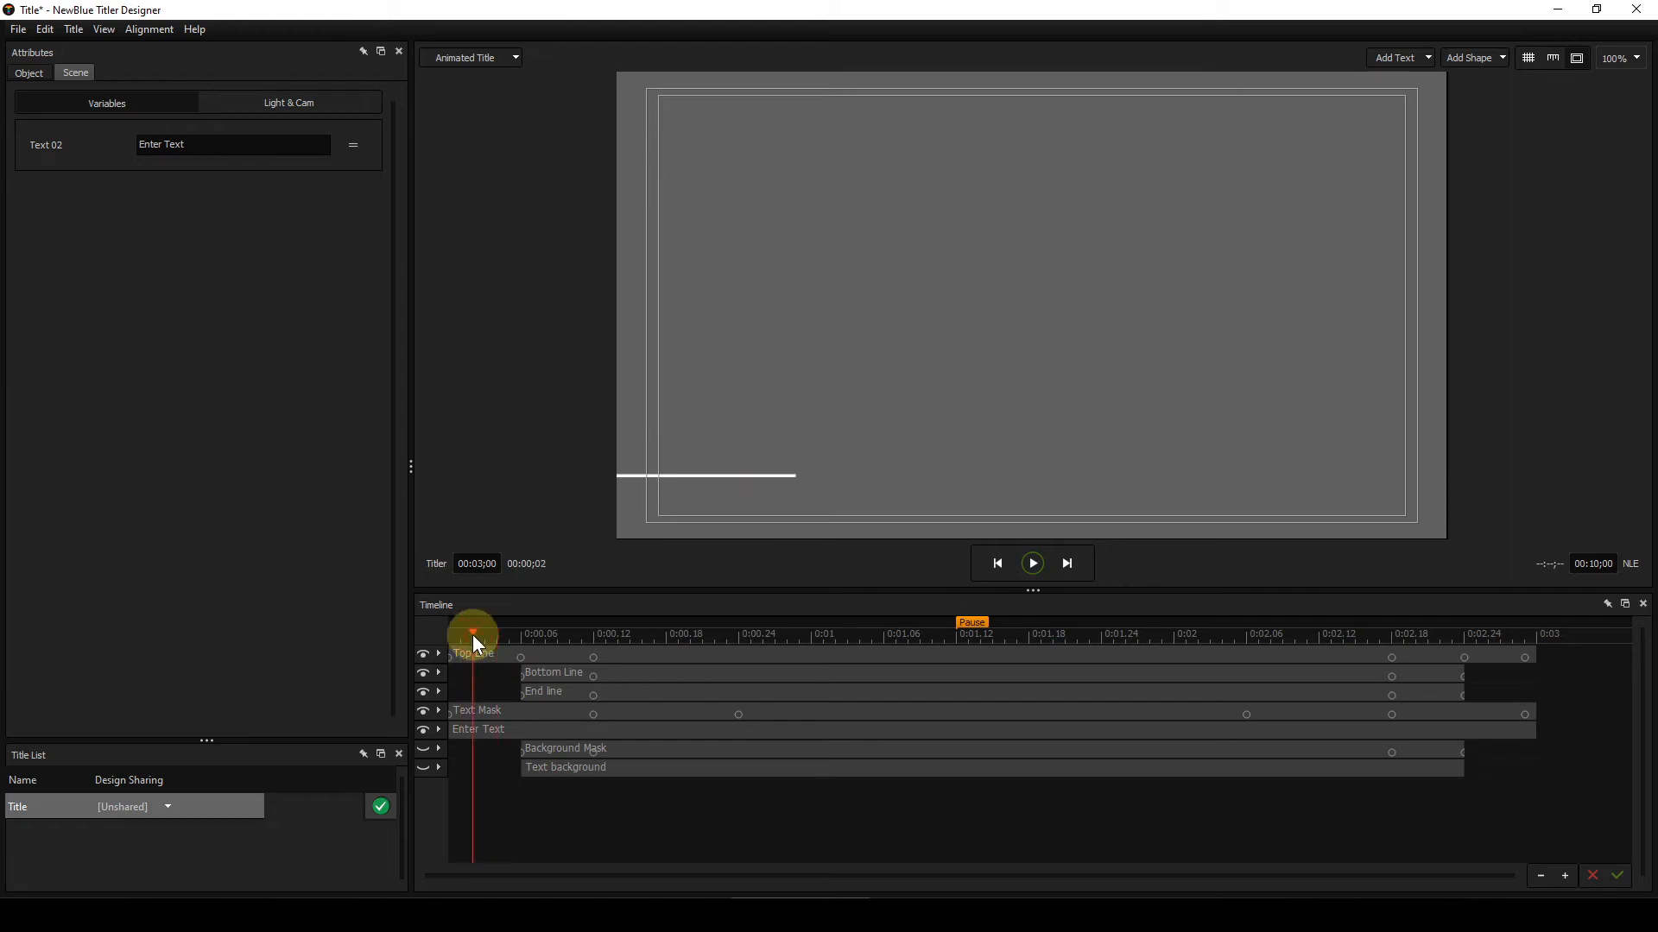
left_click(483, 633)
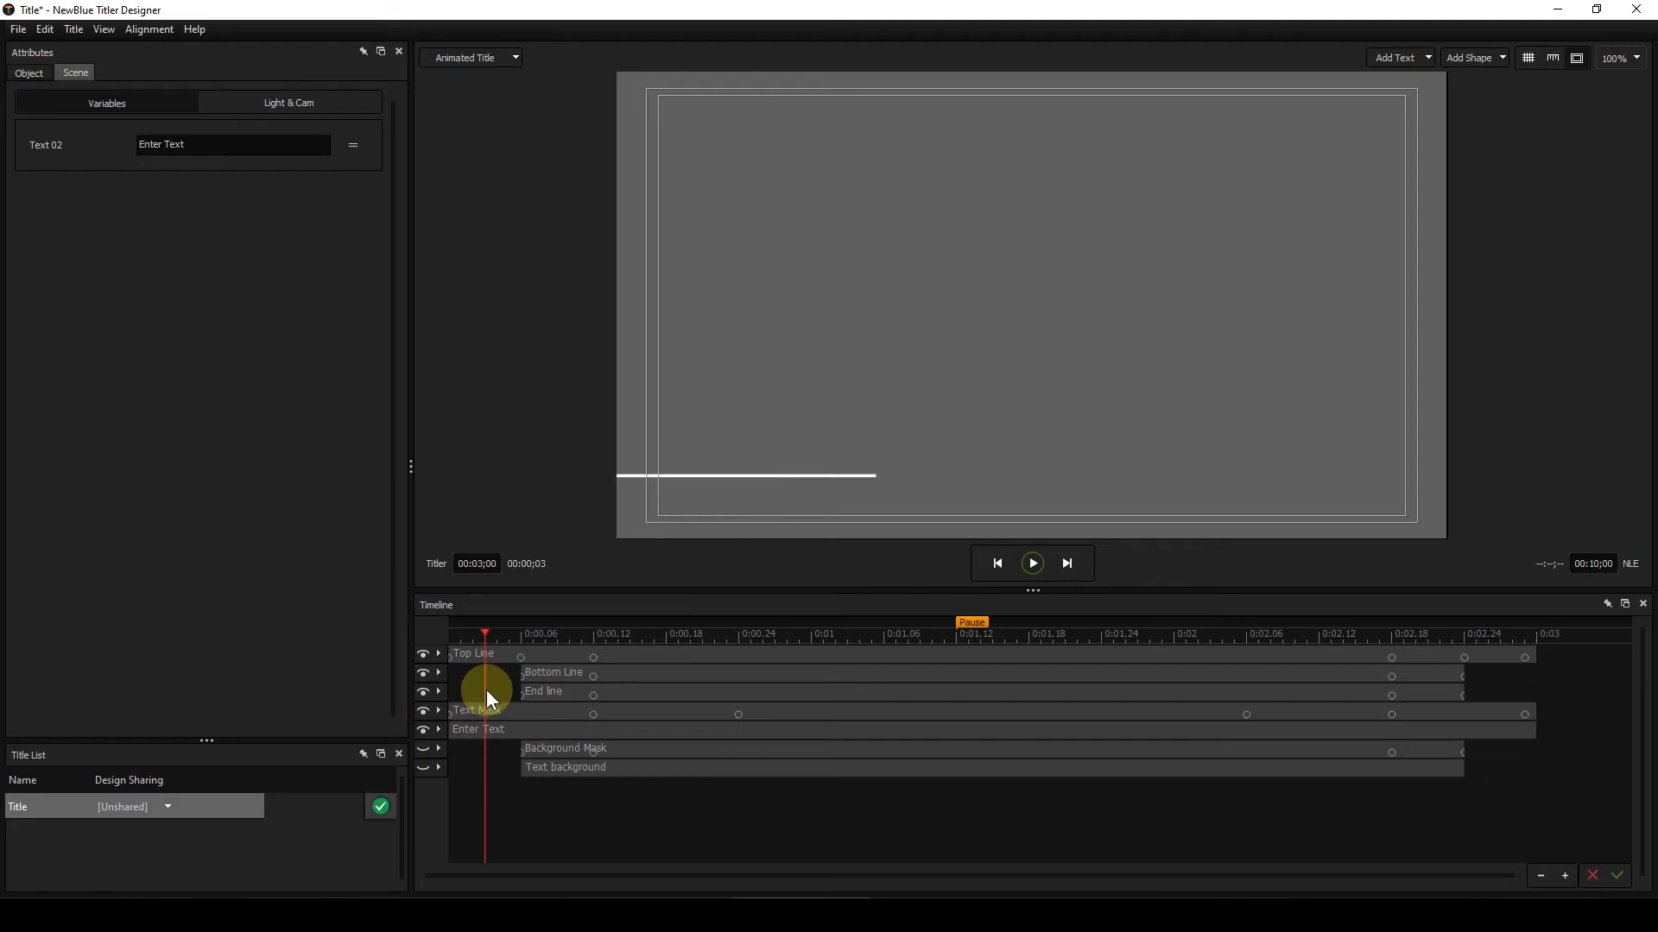
left_click(642, 714)
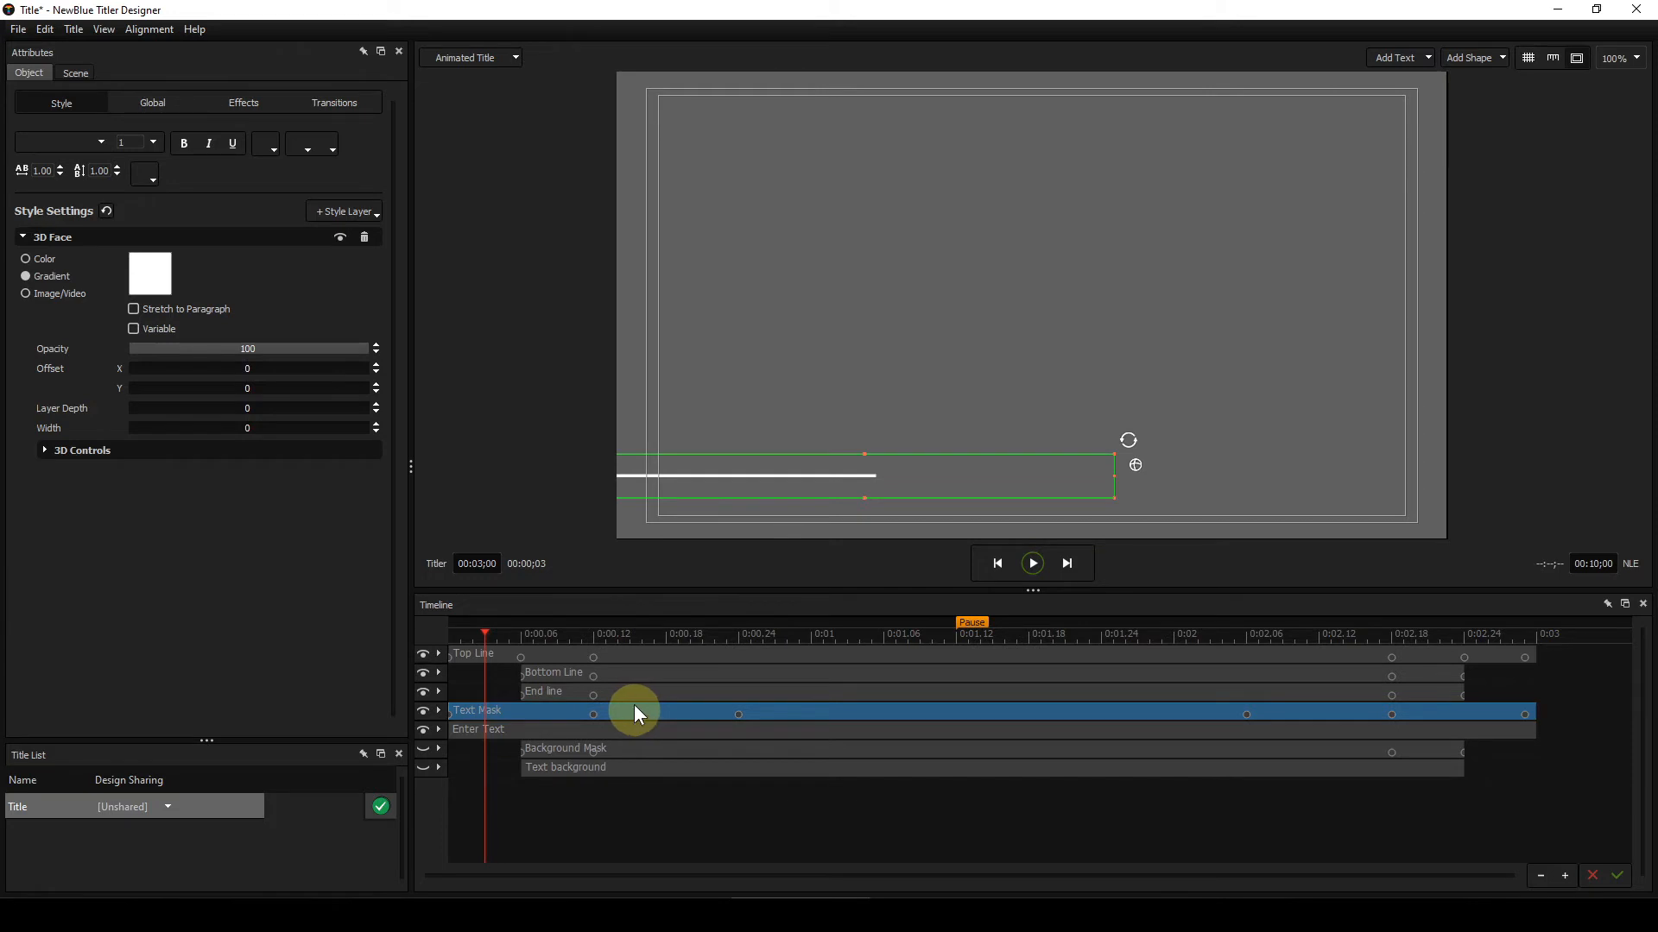
left_click(251, 104)
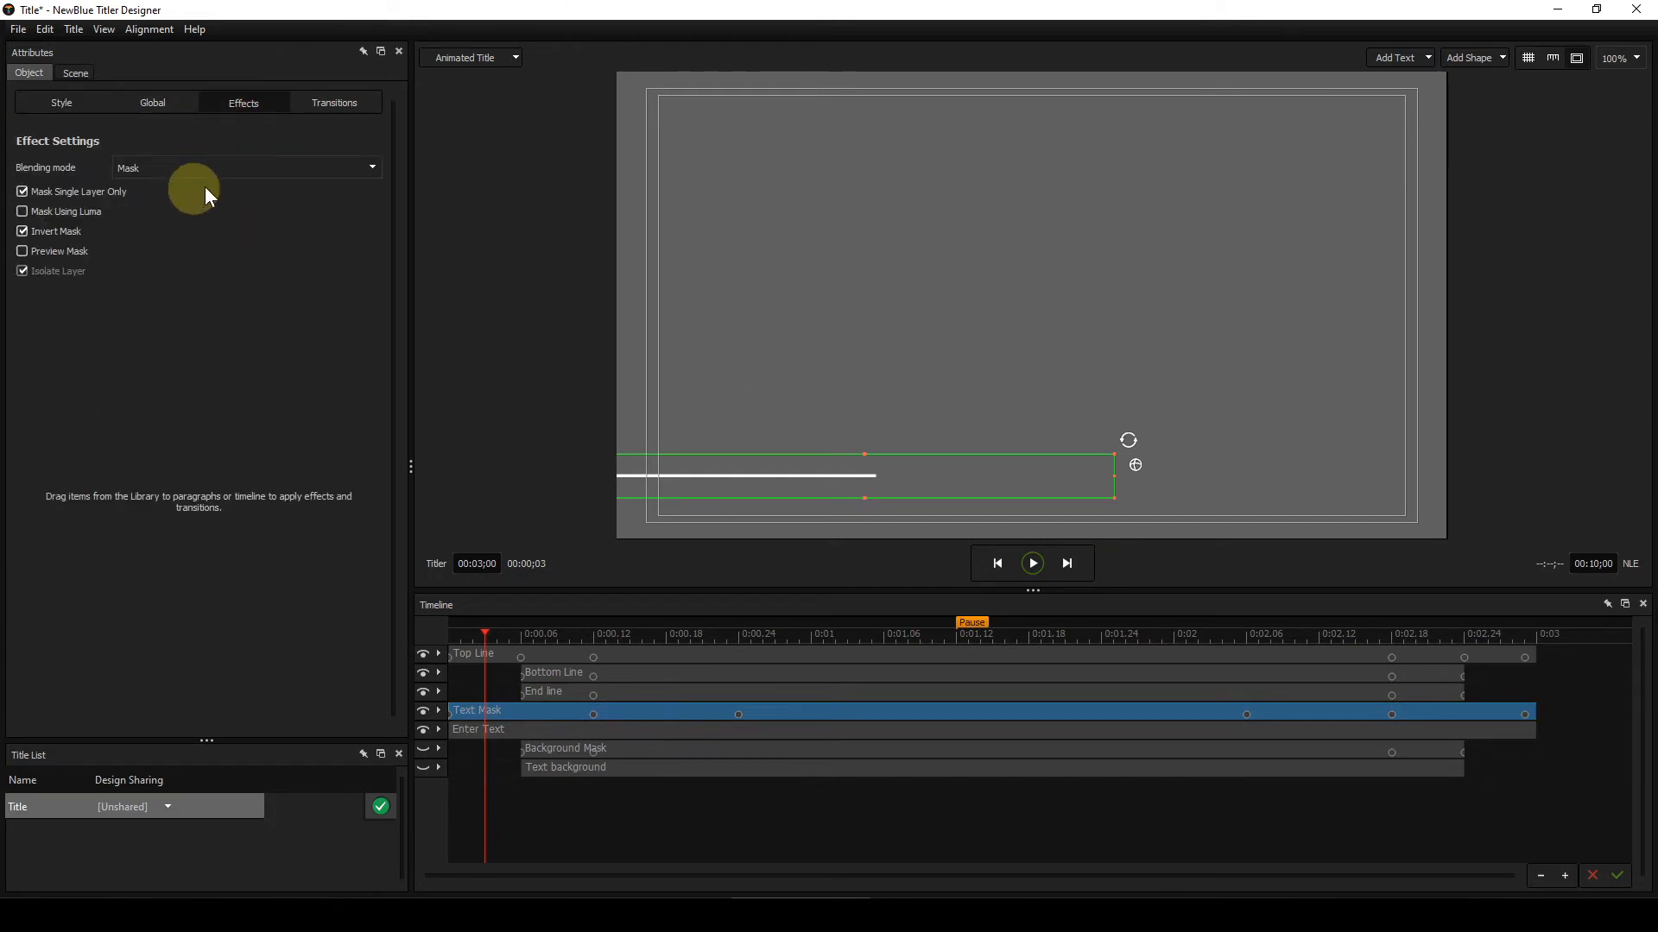
Step: Temporarily switch the Text Mask blending mode to Normal, then set it back to Mask
left_click(371, 168)
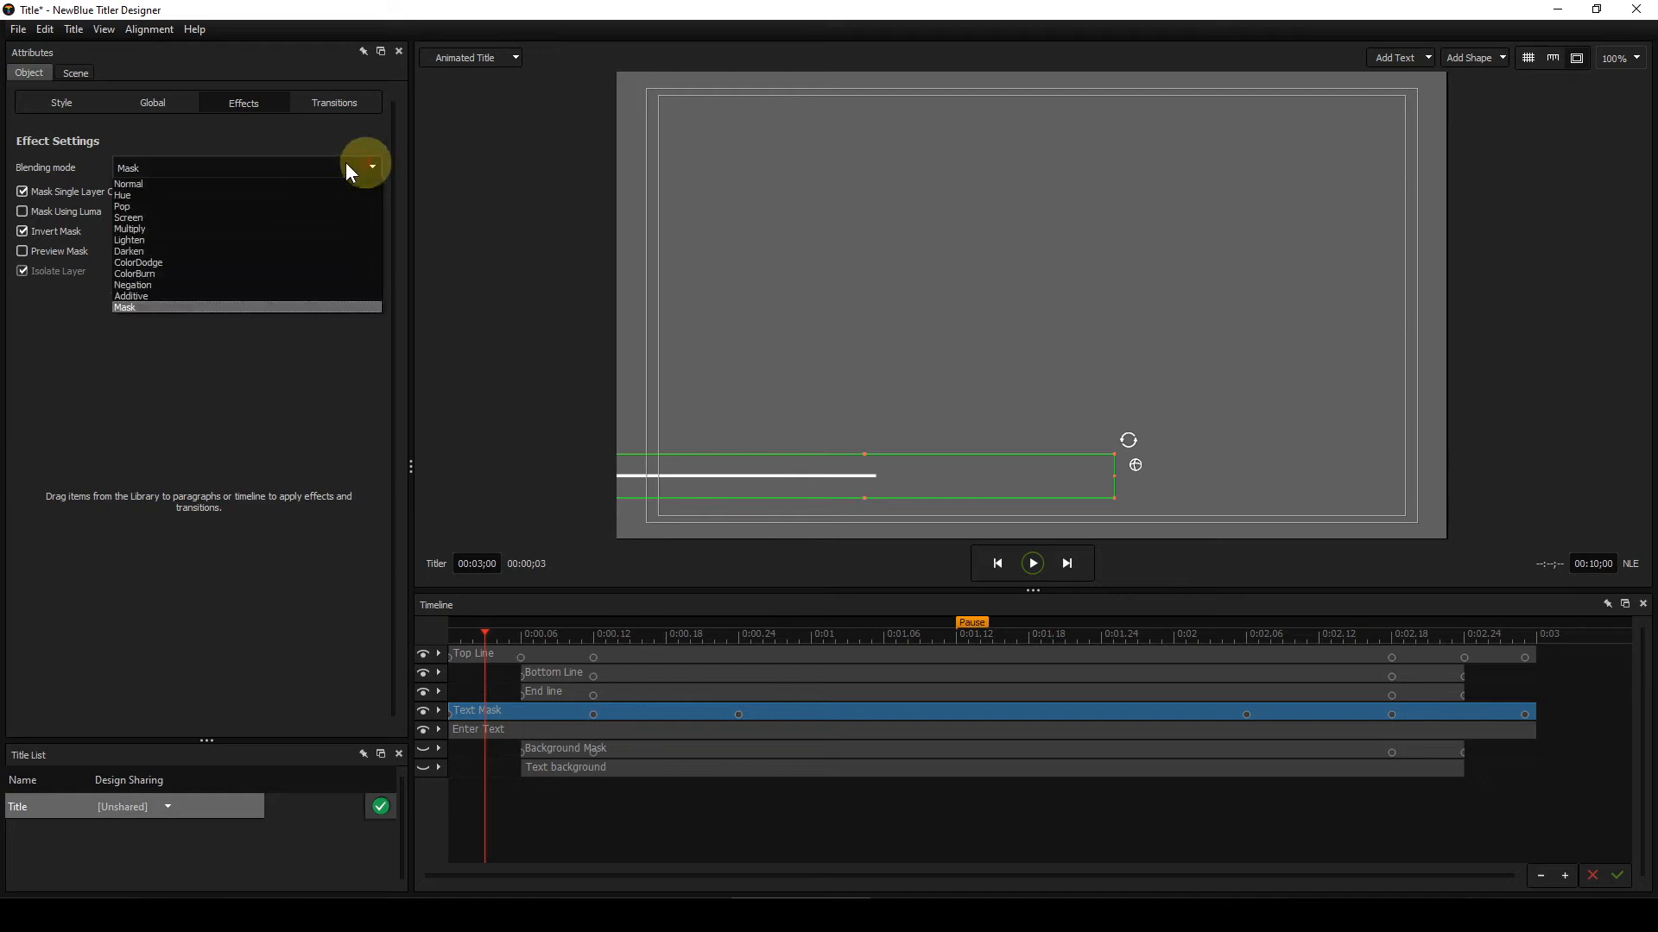
left_click(129, 184)
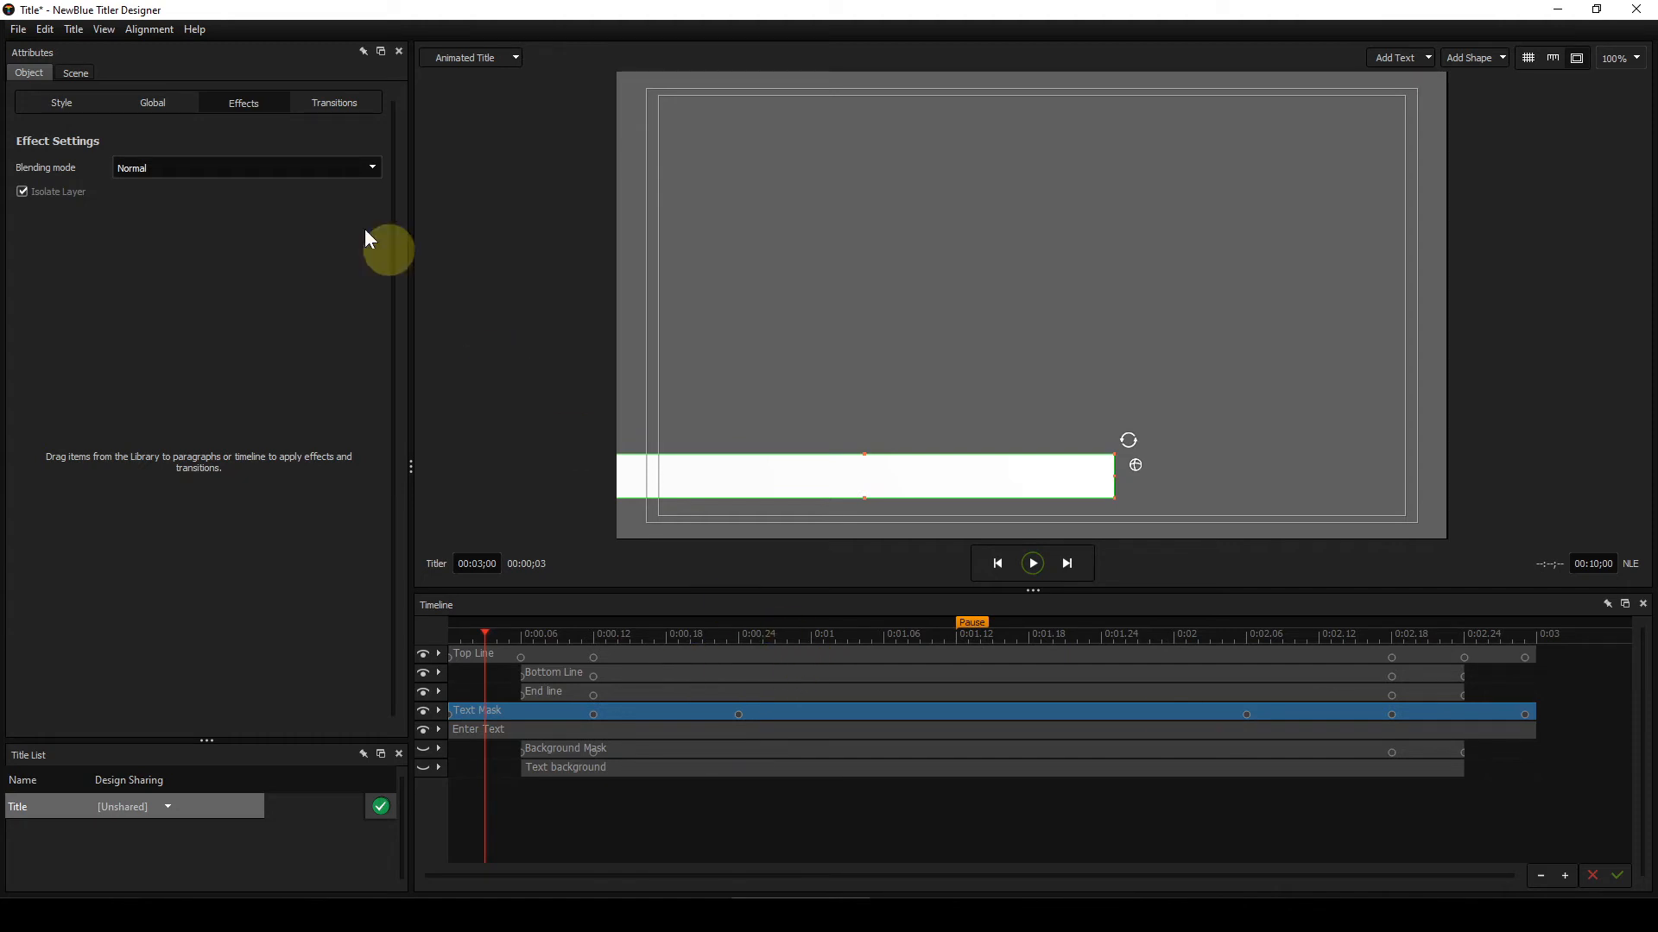
left_click(375, 168)
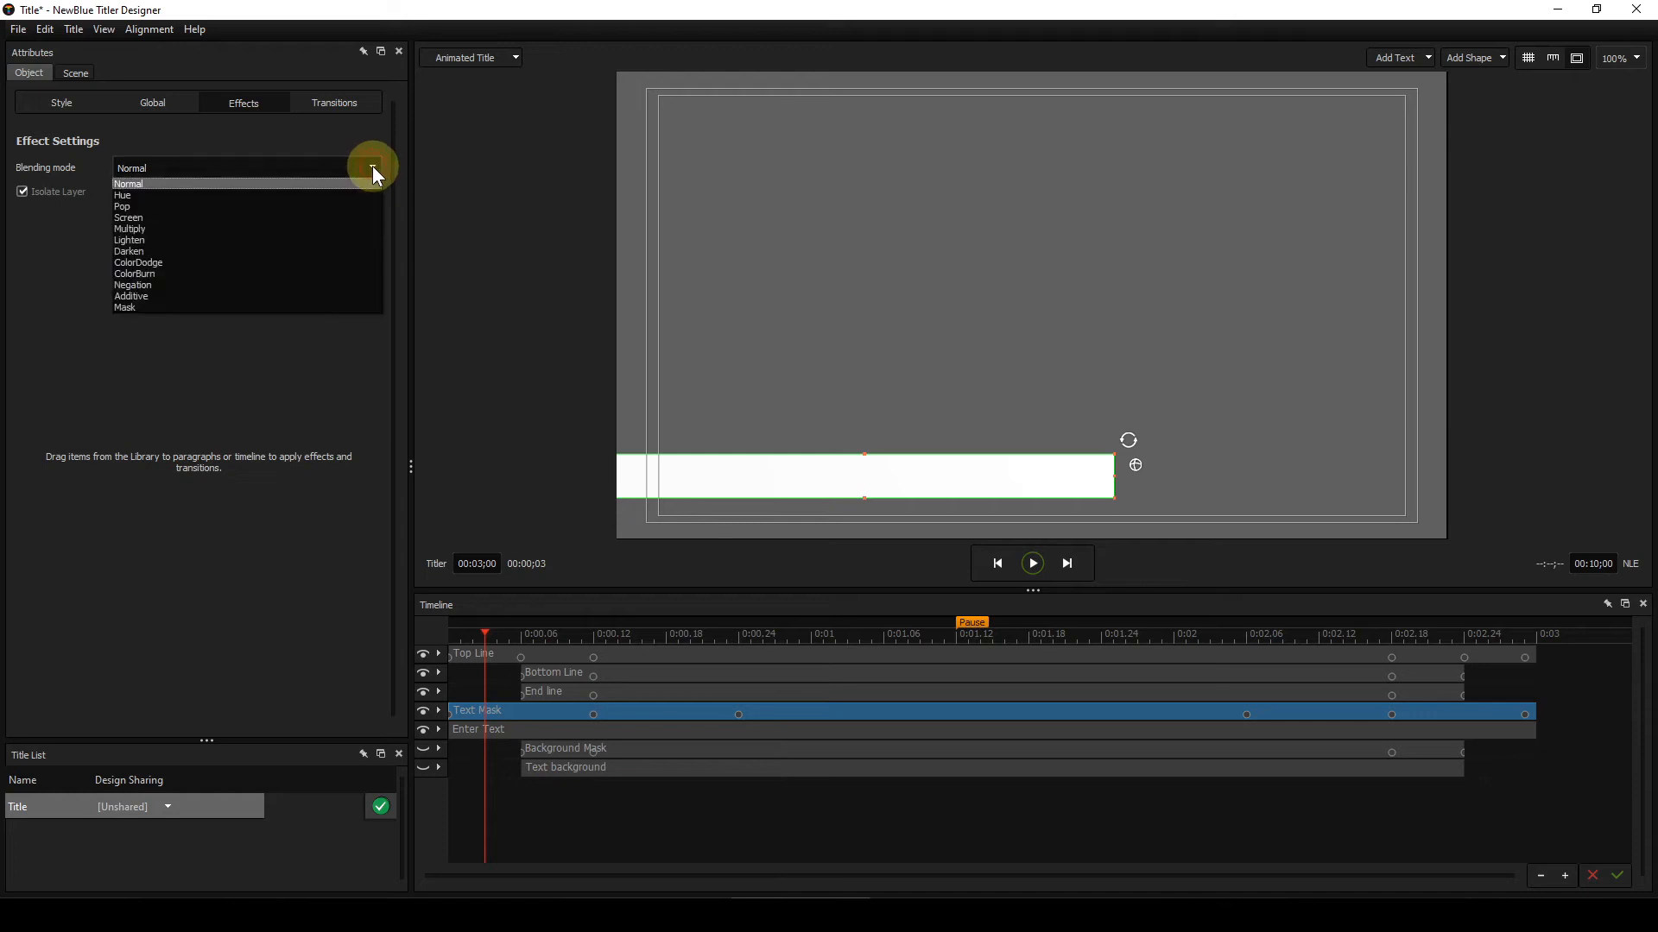
left_click(126, 307)
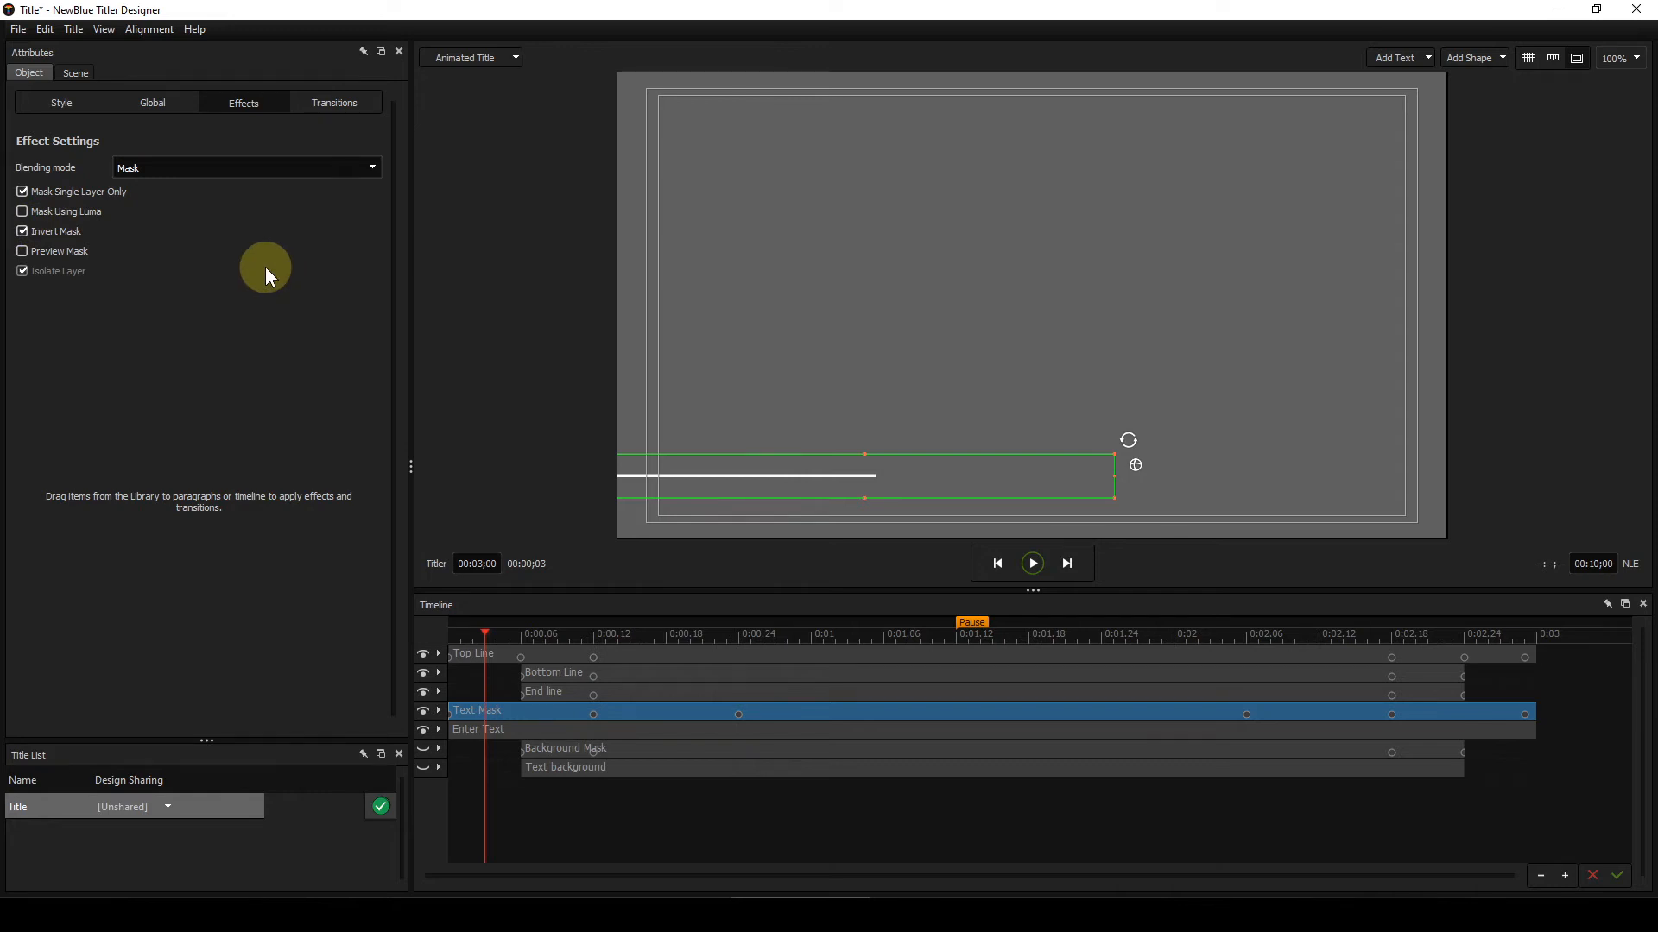
Step: Deselect the layer and step from frame 1 to frame 24 to watch the mask reveal the text
mouse_move(265, 275)
left_click(474, 761)
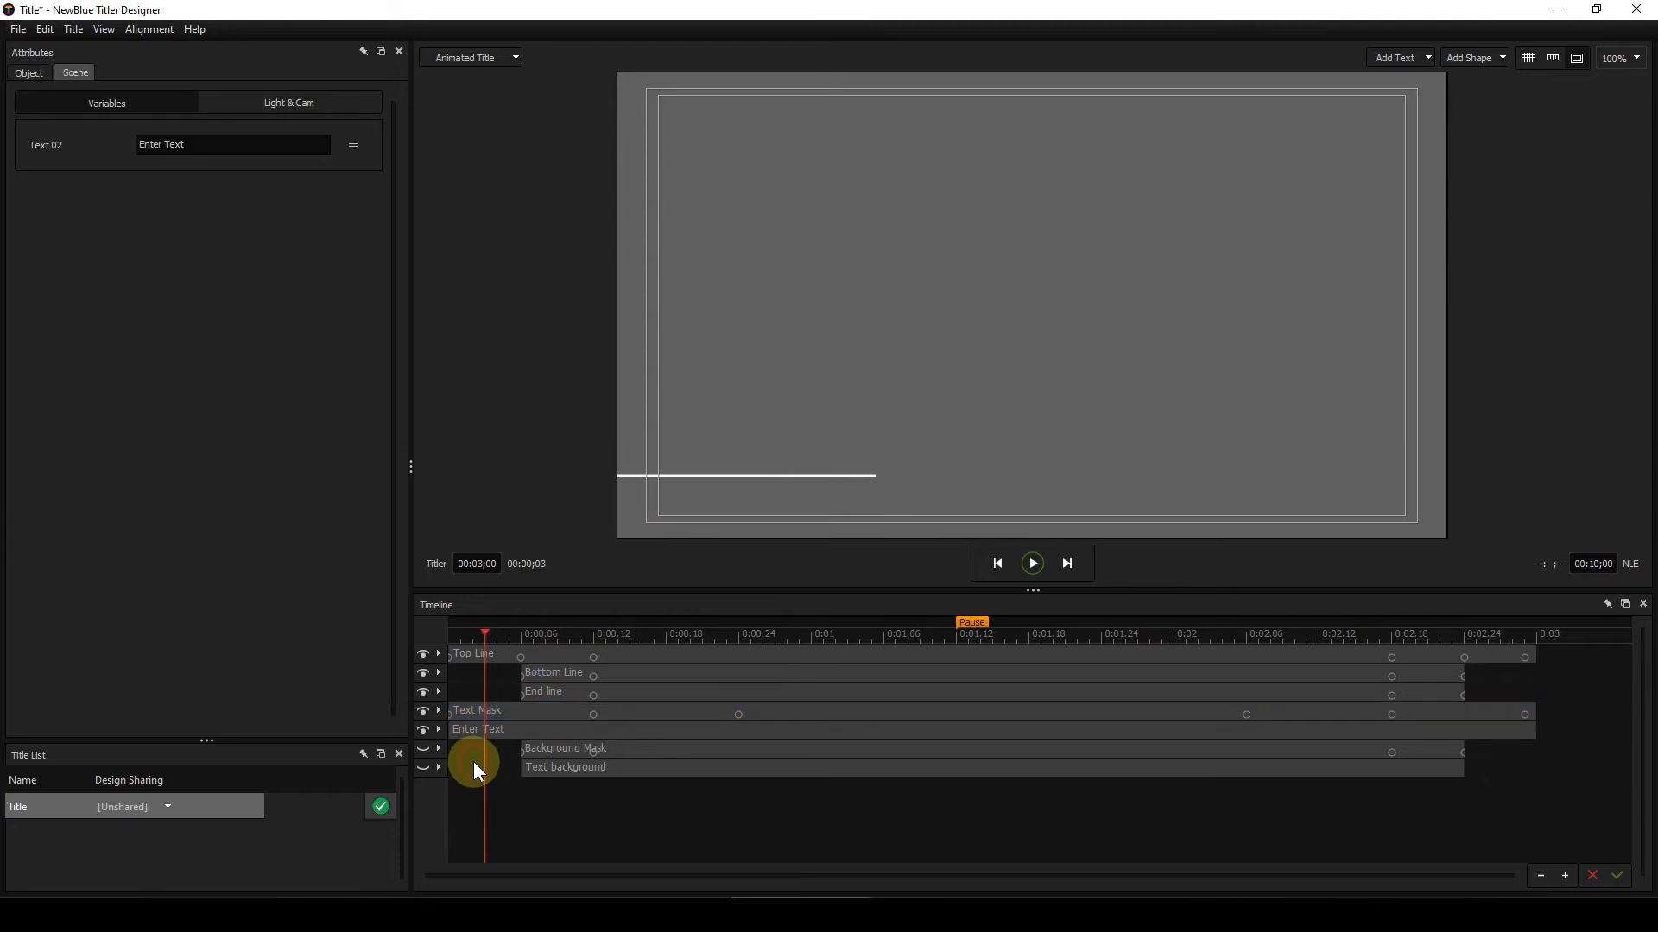
left_click(459, 634)
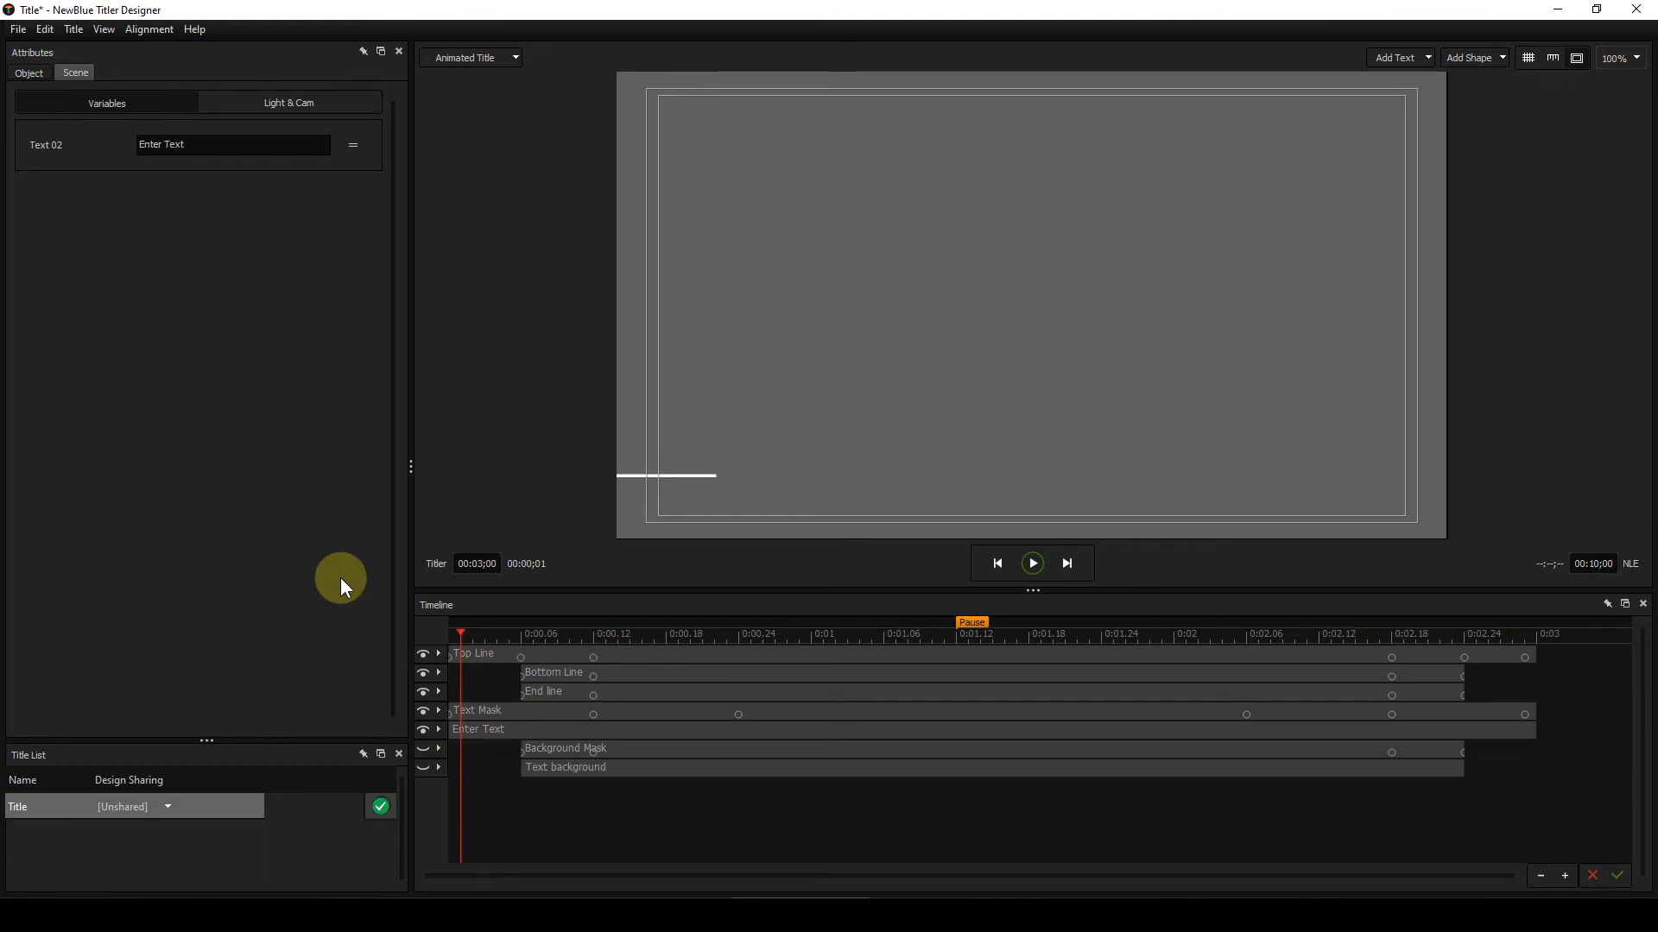
key("Right")
key("Right")
key("Right")
key("Right")
key("Right")
key("Right")
key("Right")
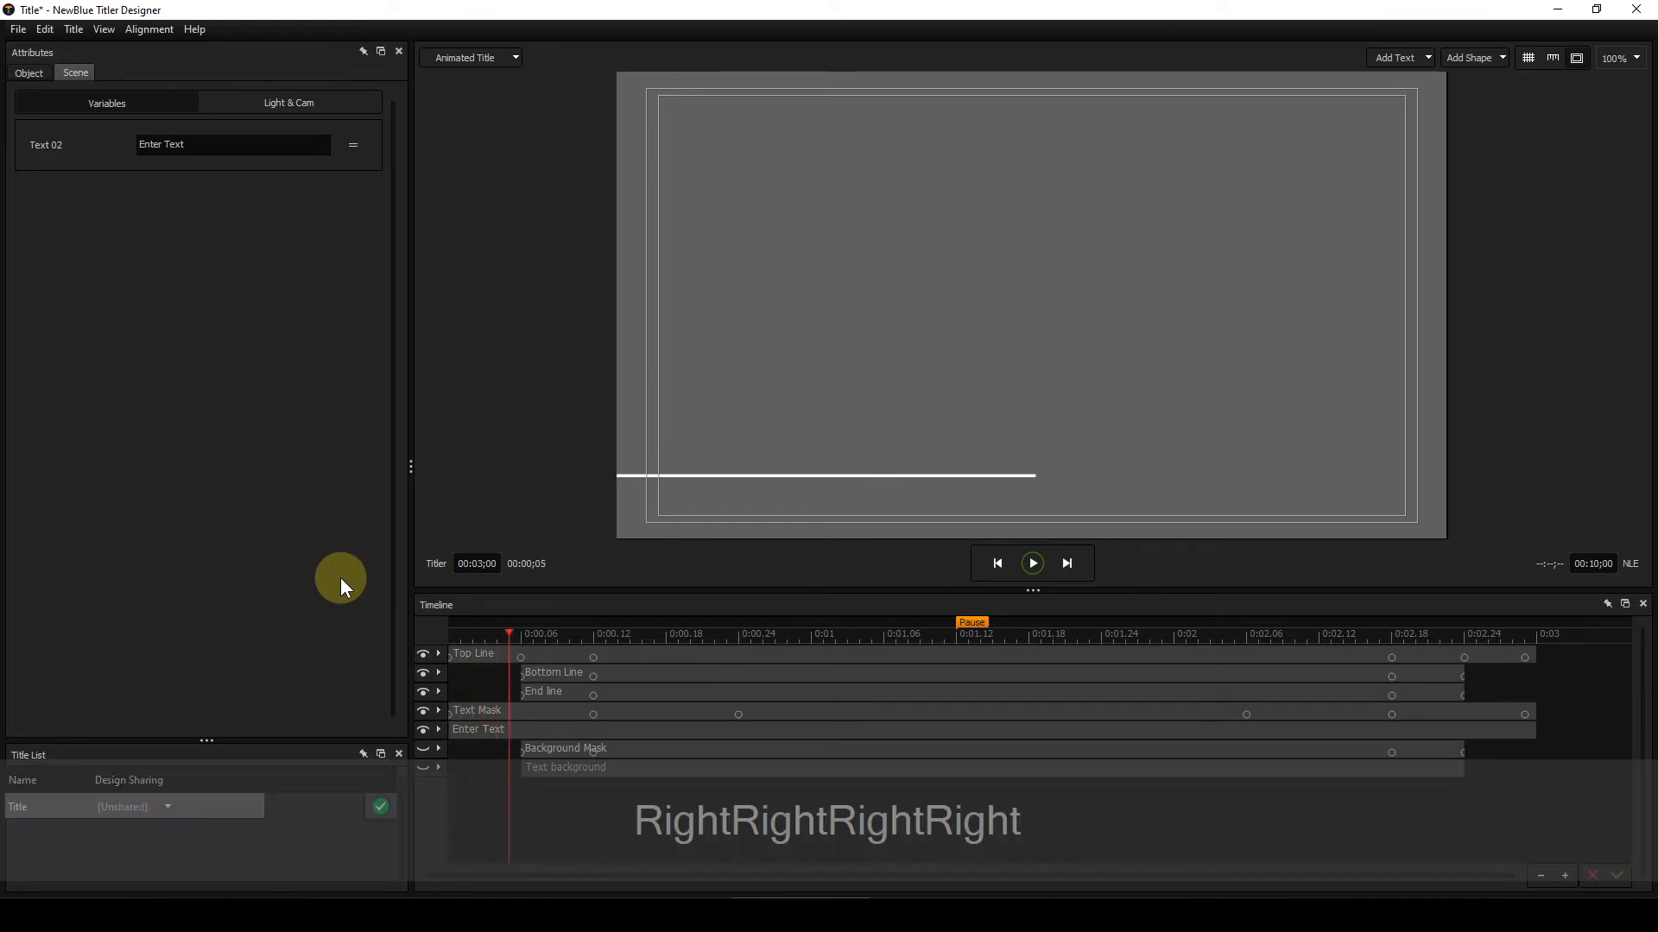
key("Right")
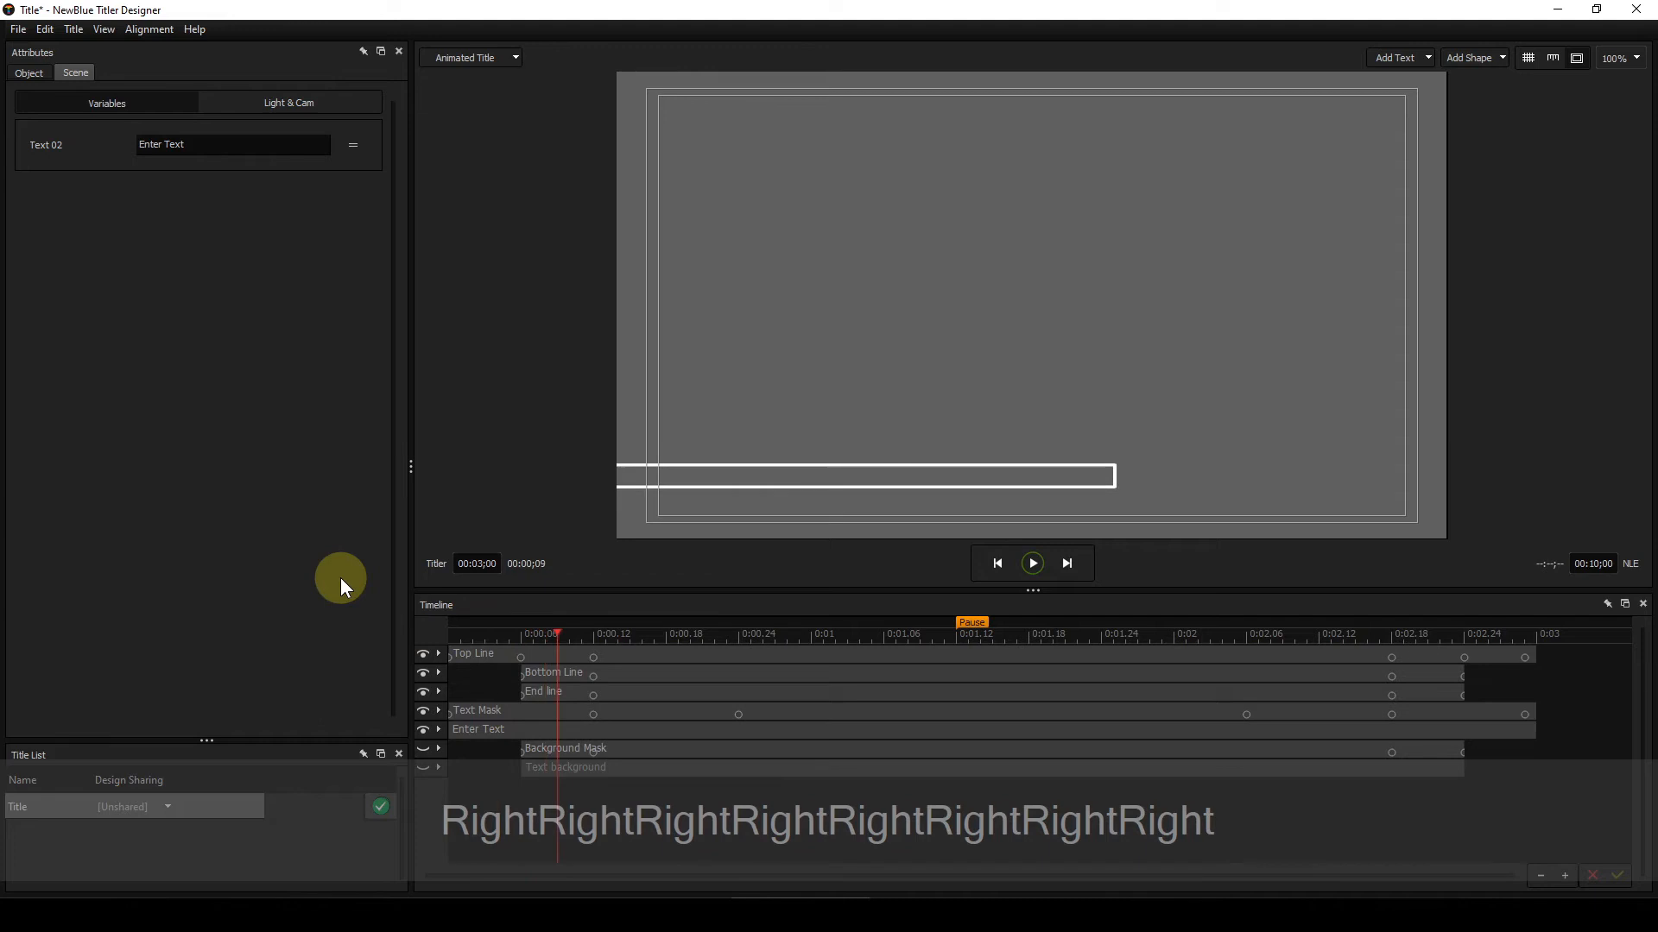
key("Right")
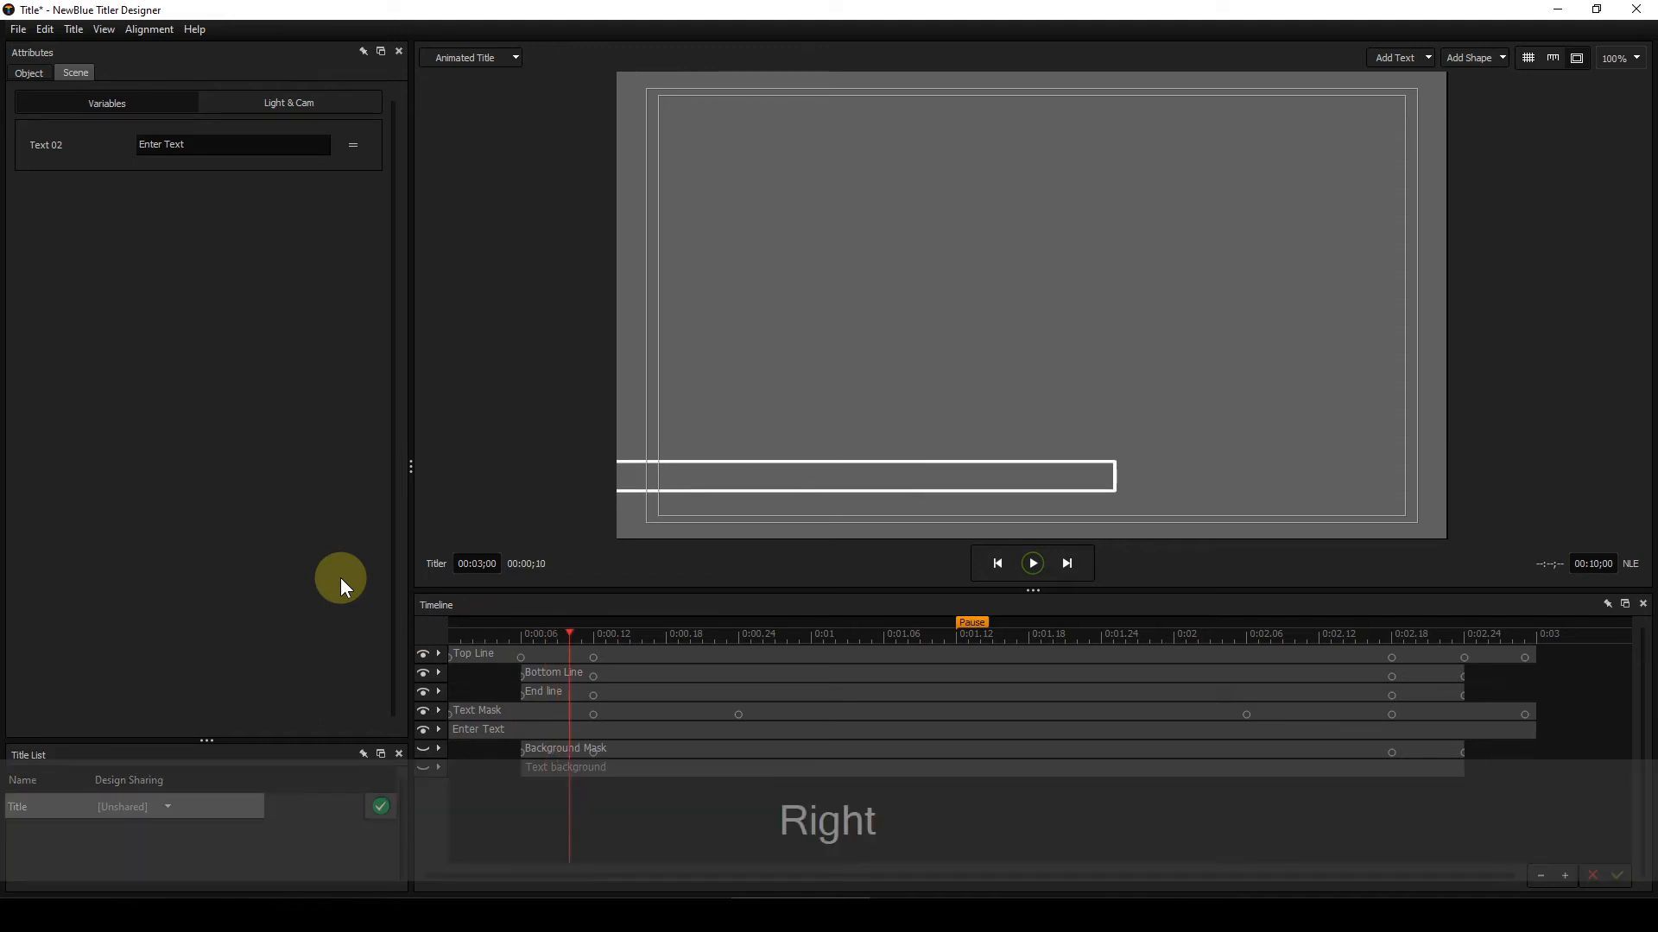
key("Right")
key("Right")
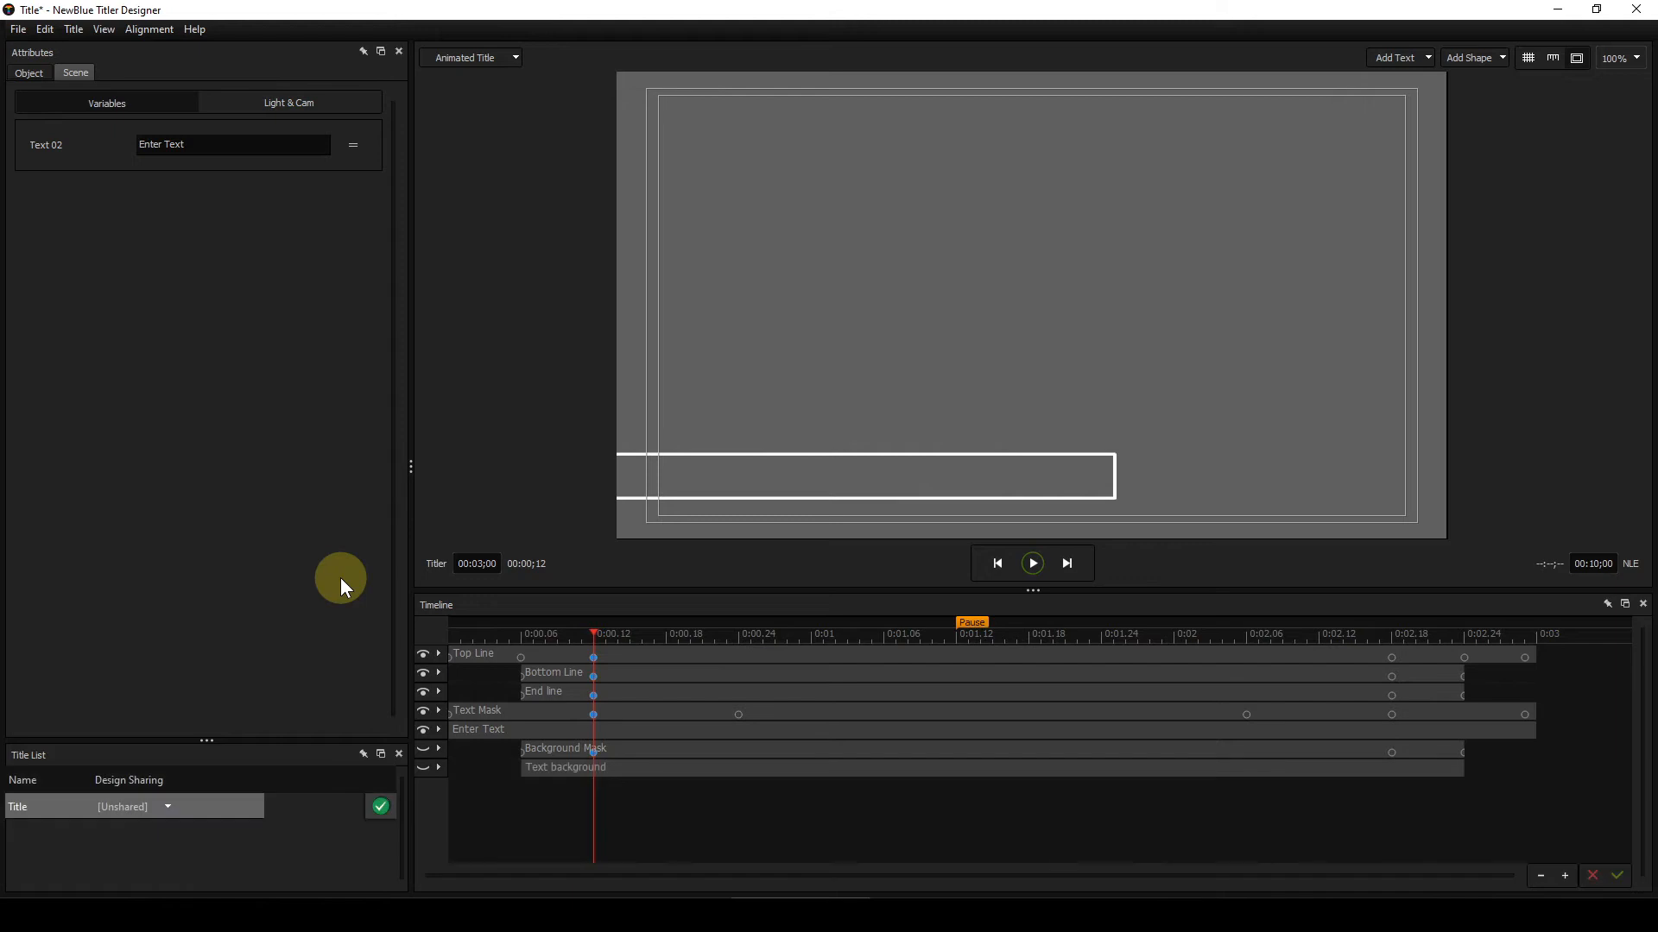
key("Right")
key("Right")
key("Right")
key("Right")
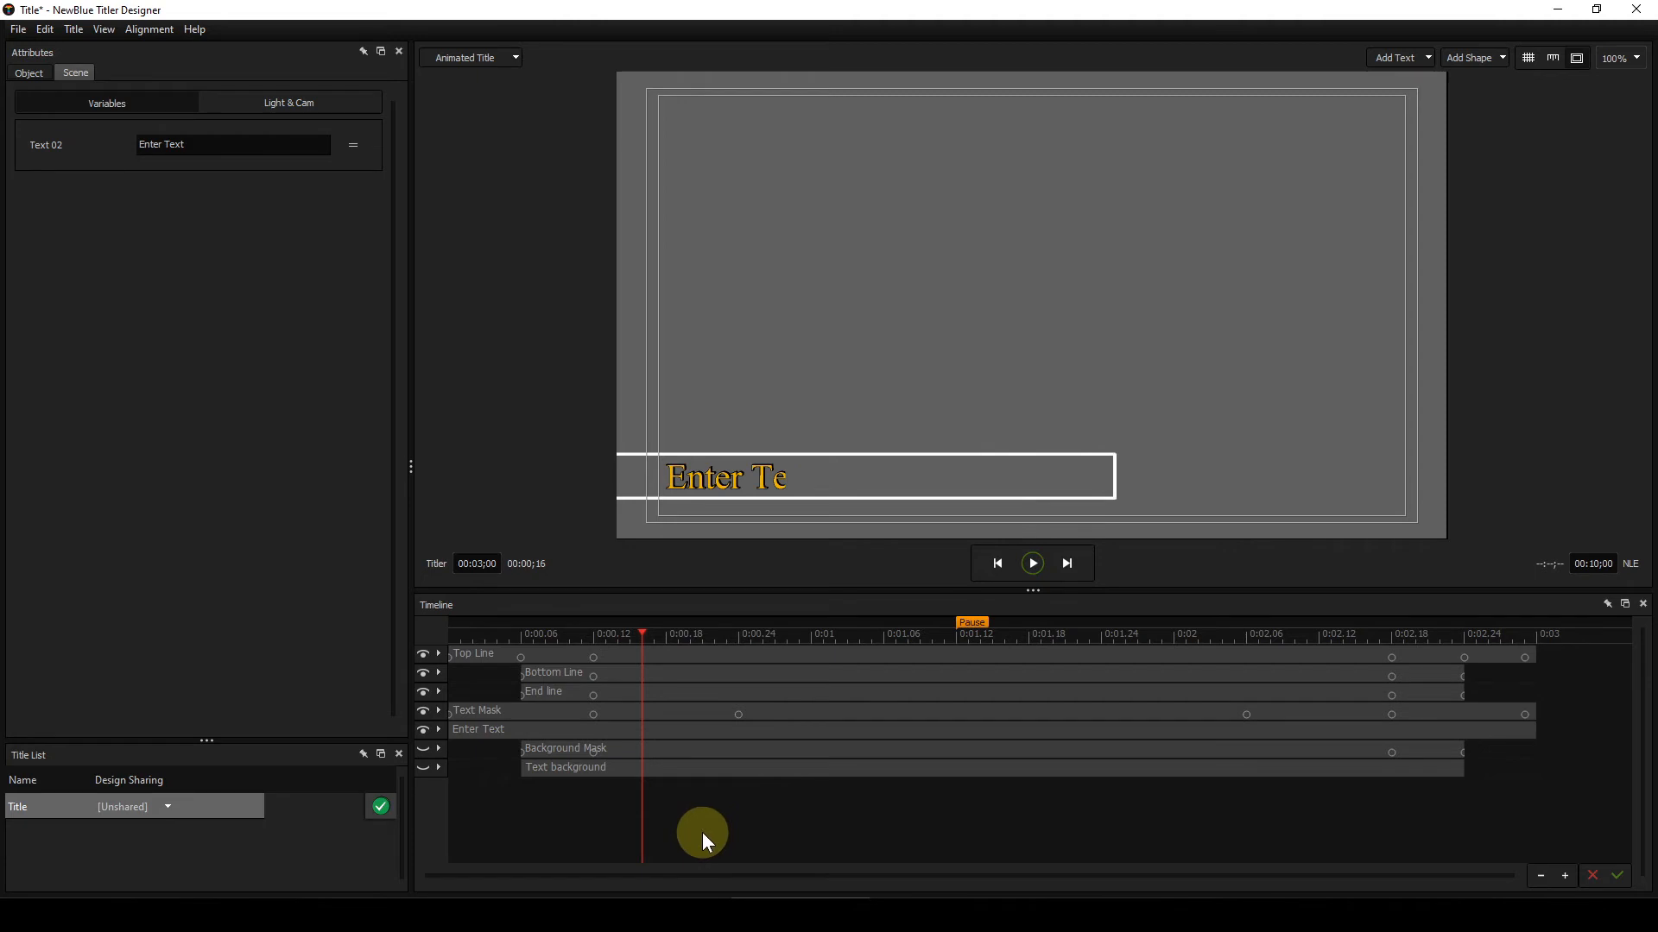
key("Right")
key("Right")
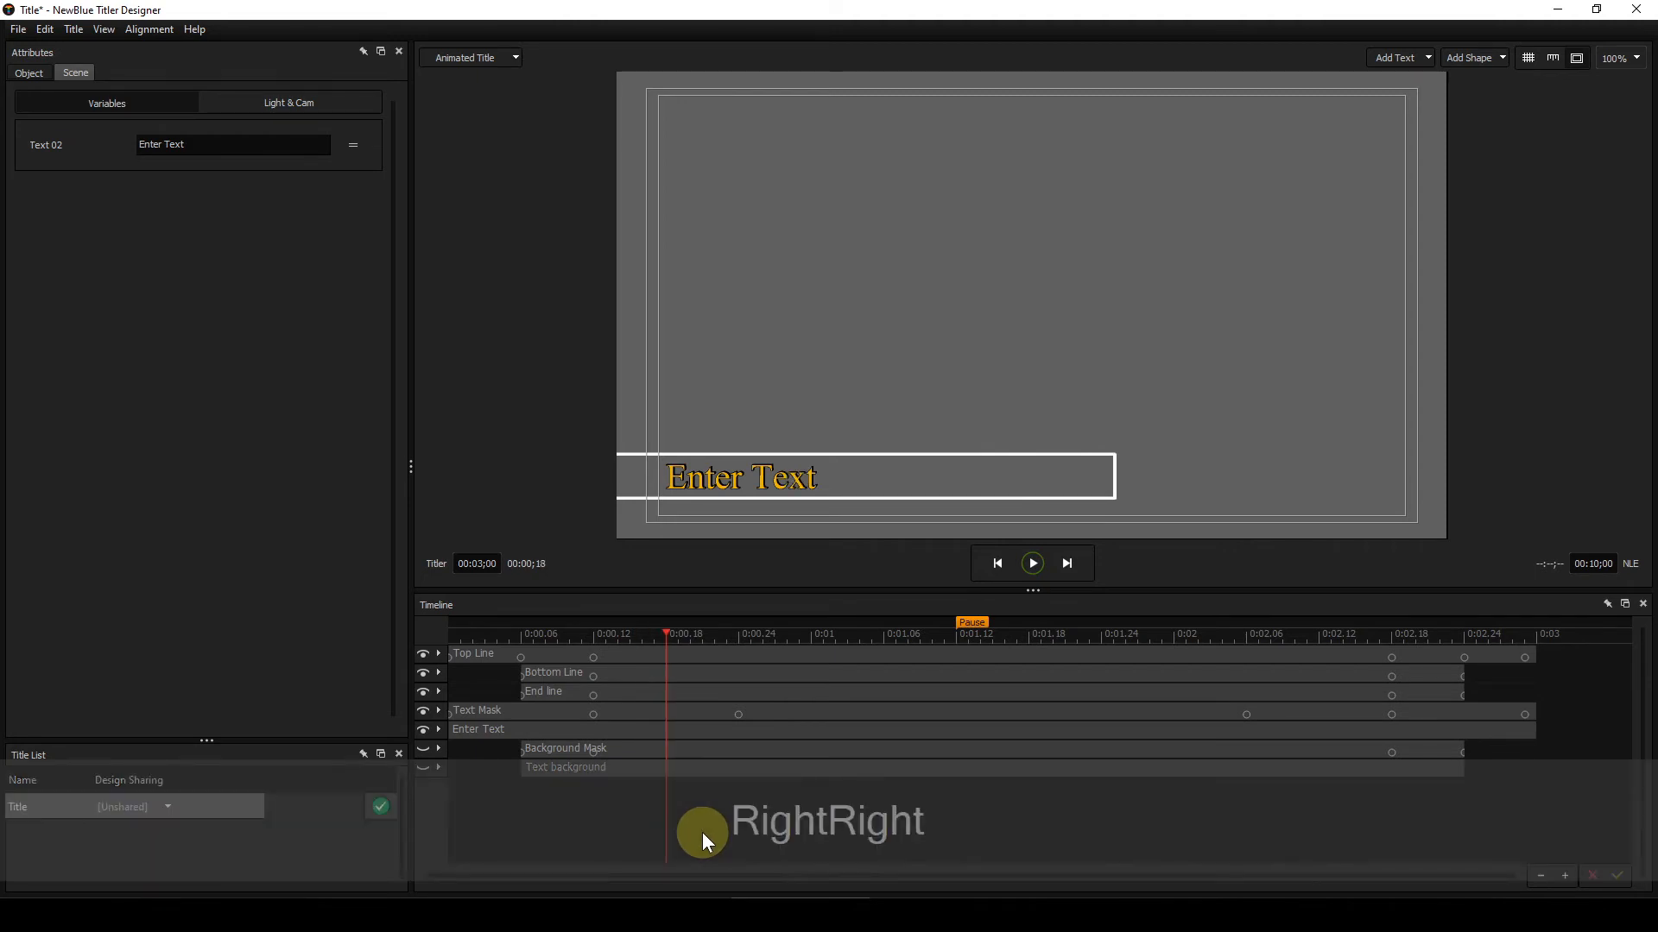
key("Right")
key("Right")
key("Right")
key("Right")
key("Right")
key("Right")
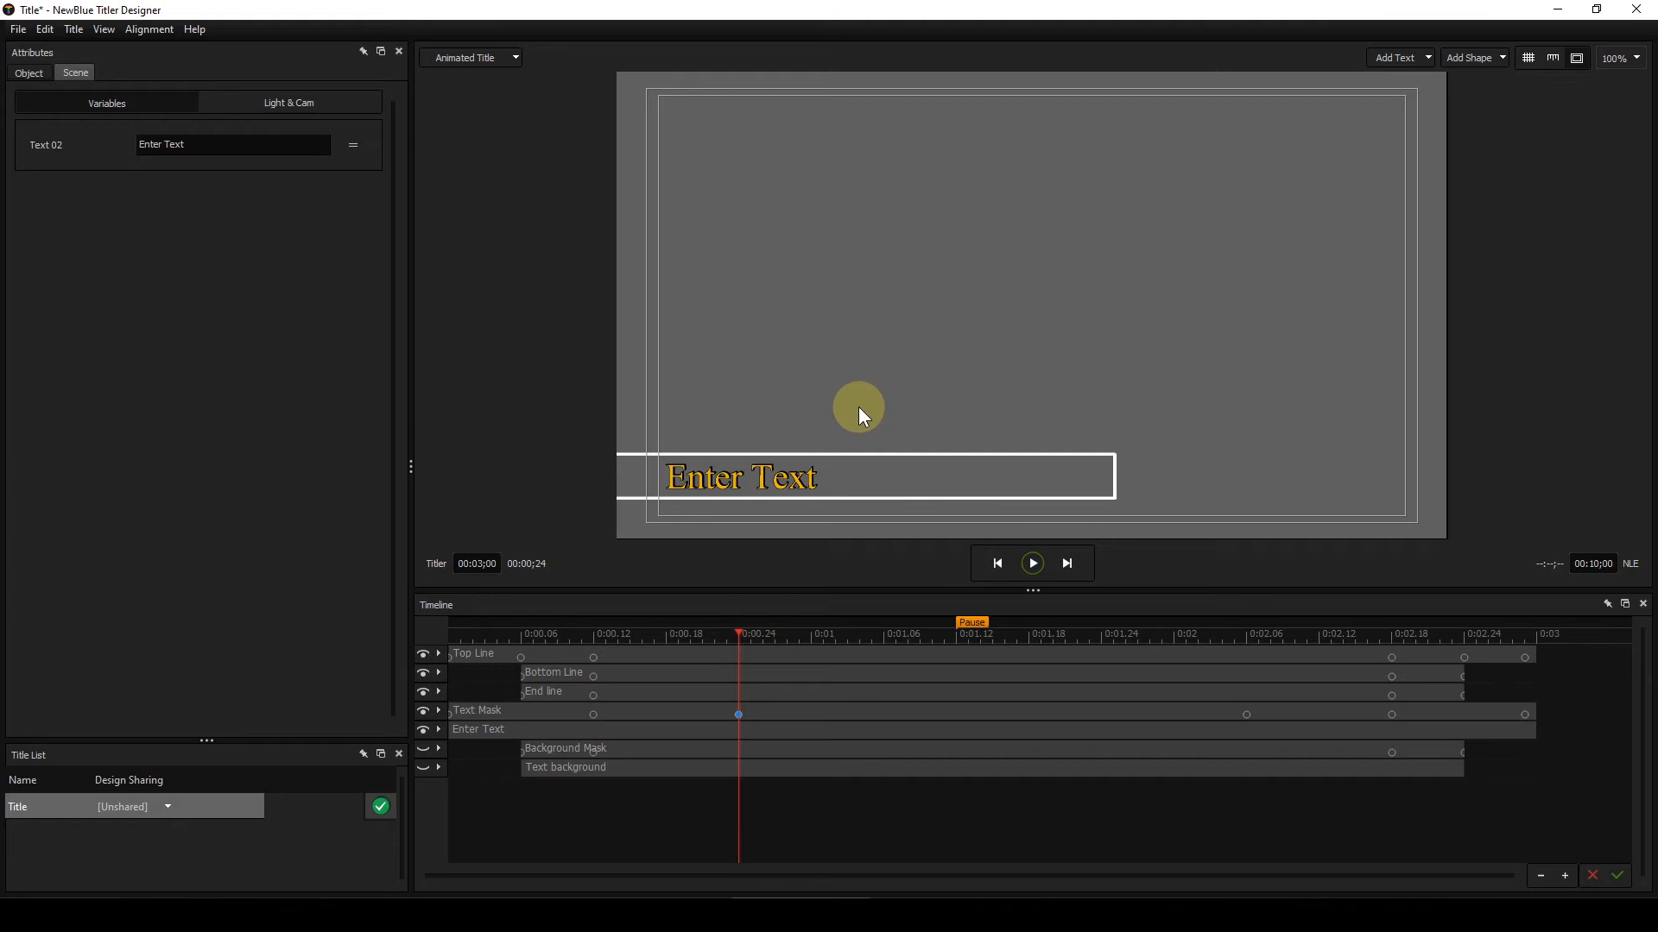
Step: Select the Background Mask and Text background layers in turn to inspect their style settings
left_click(655, 751)
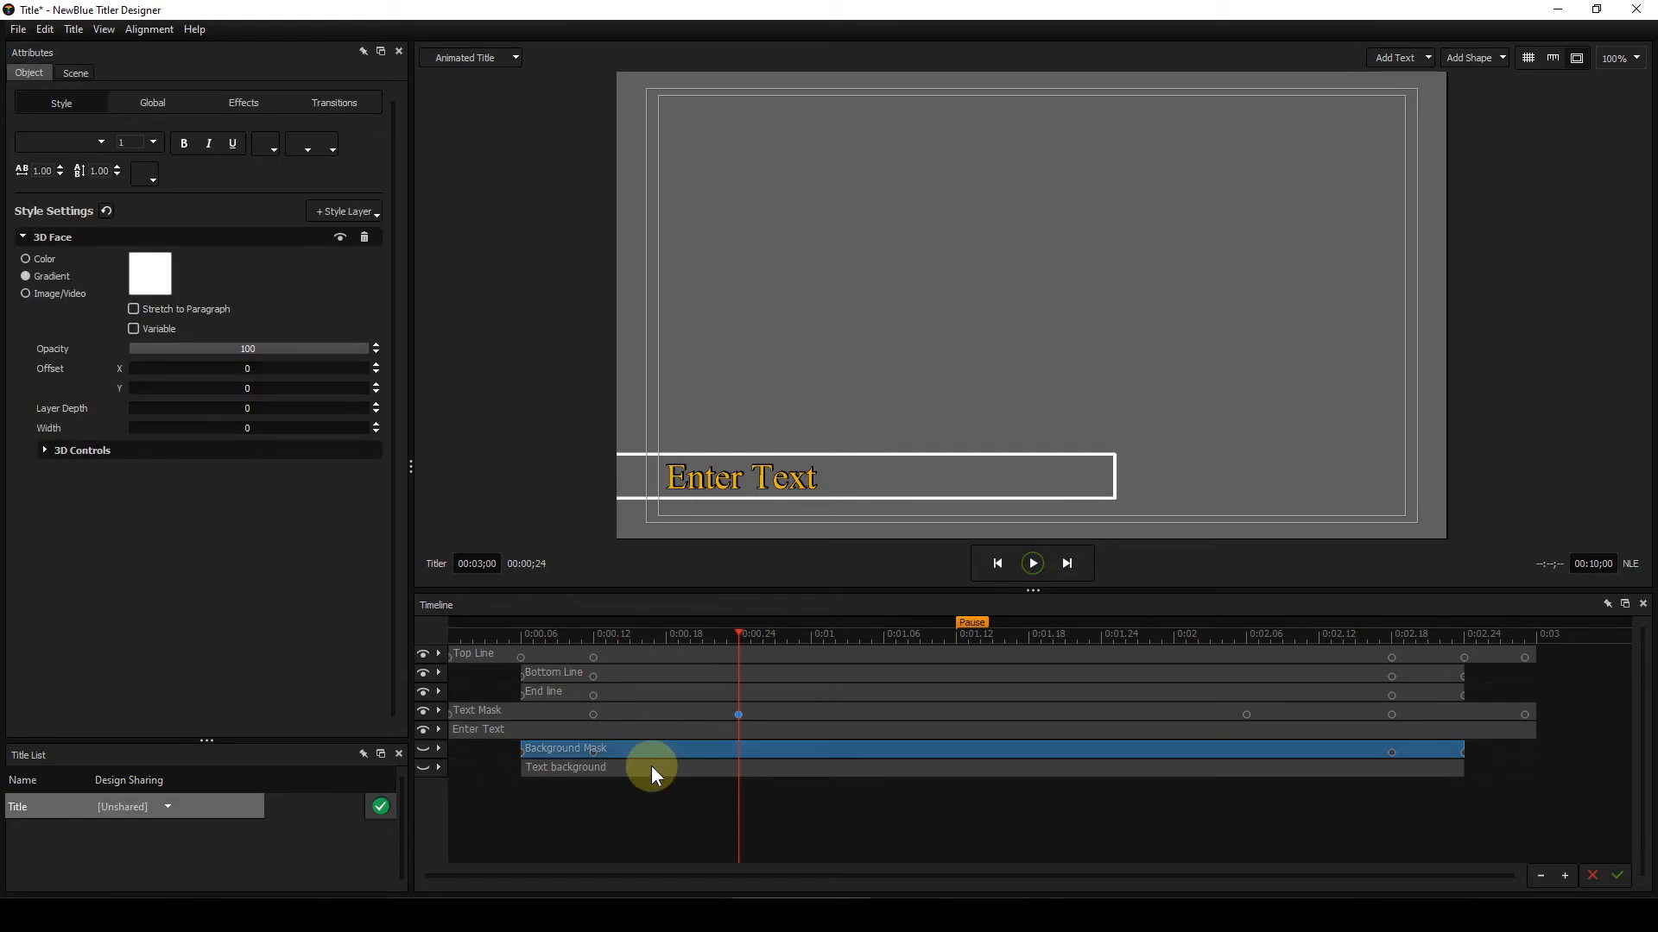
left_click(651, 766)
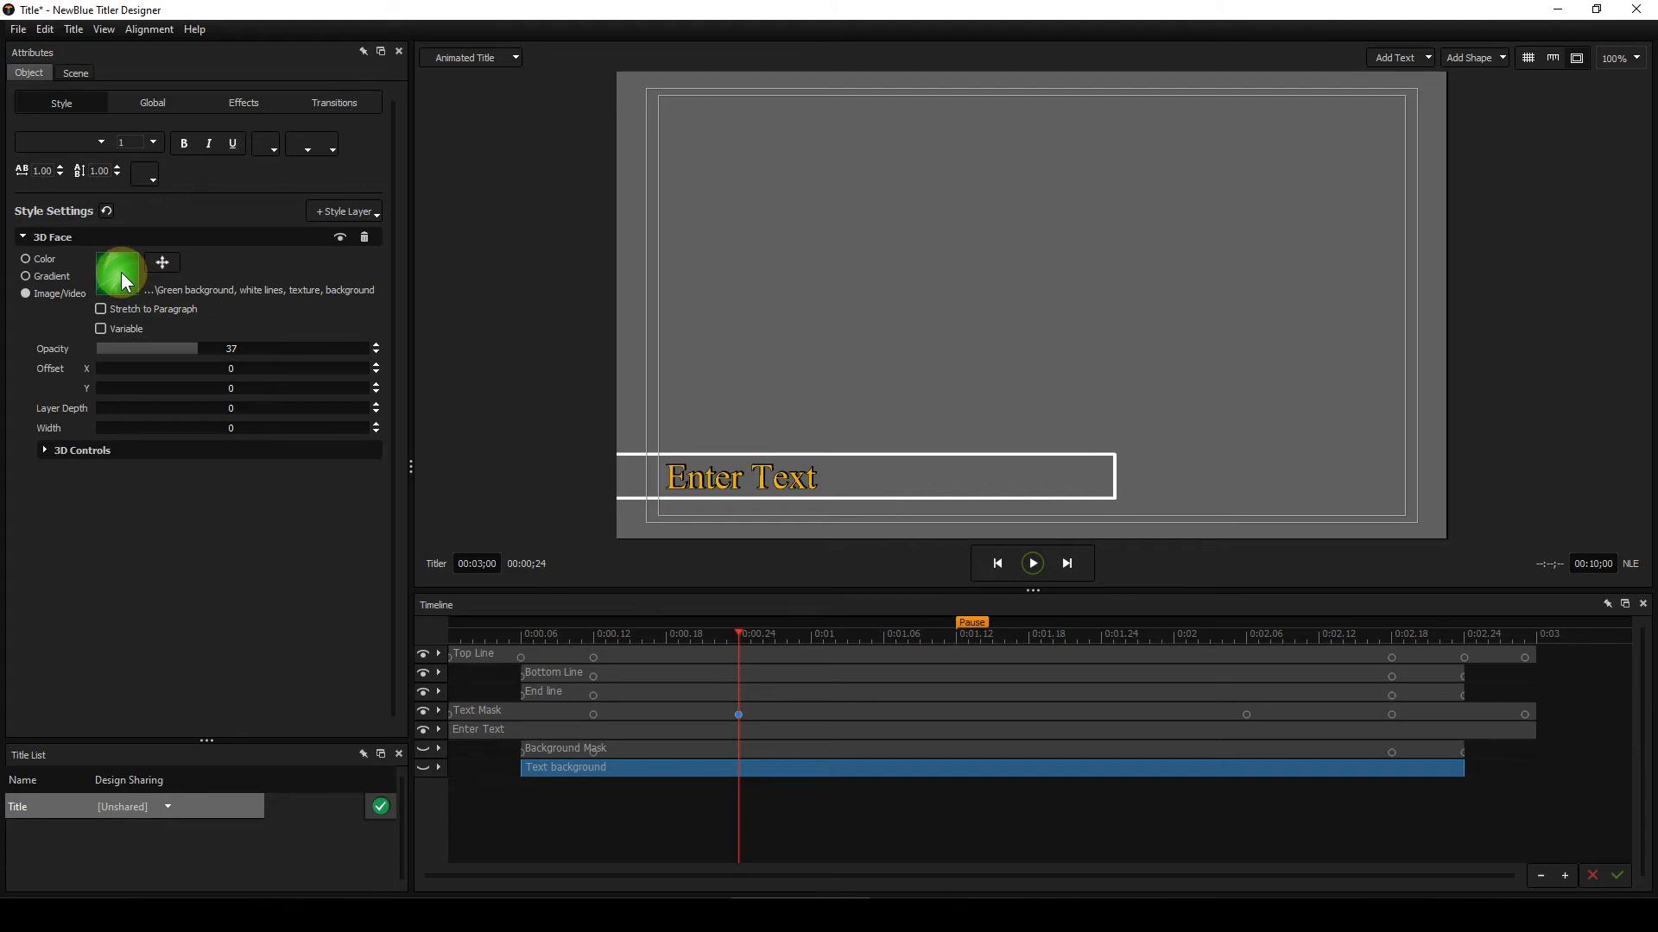
left_click(666, 748)
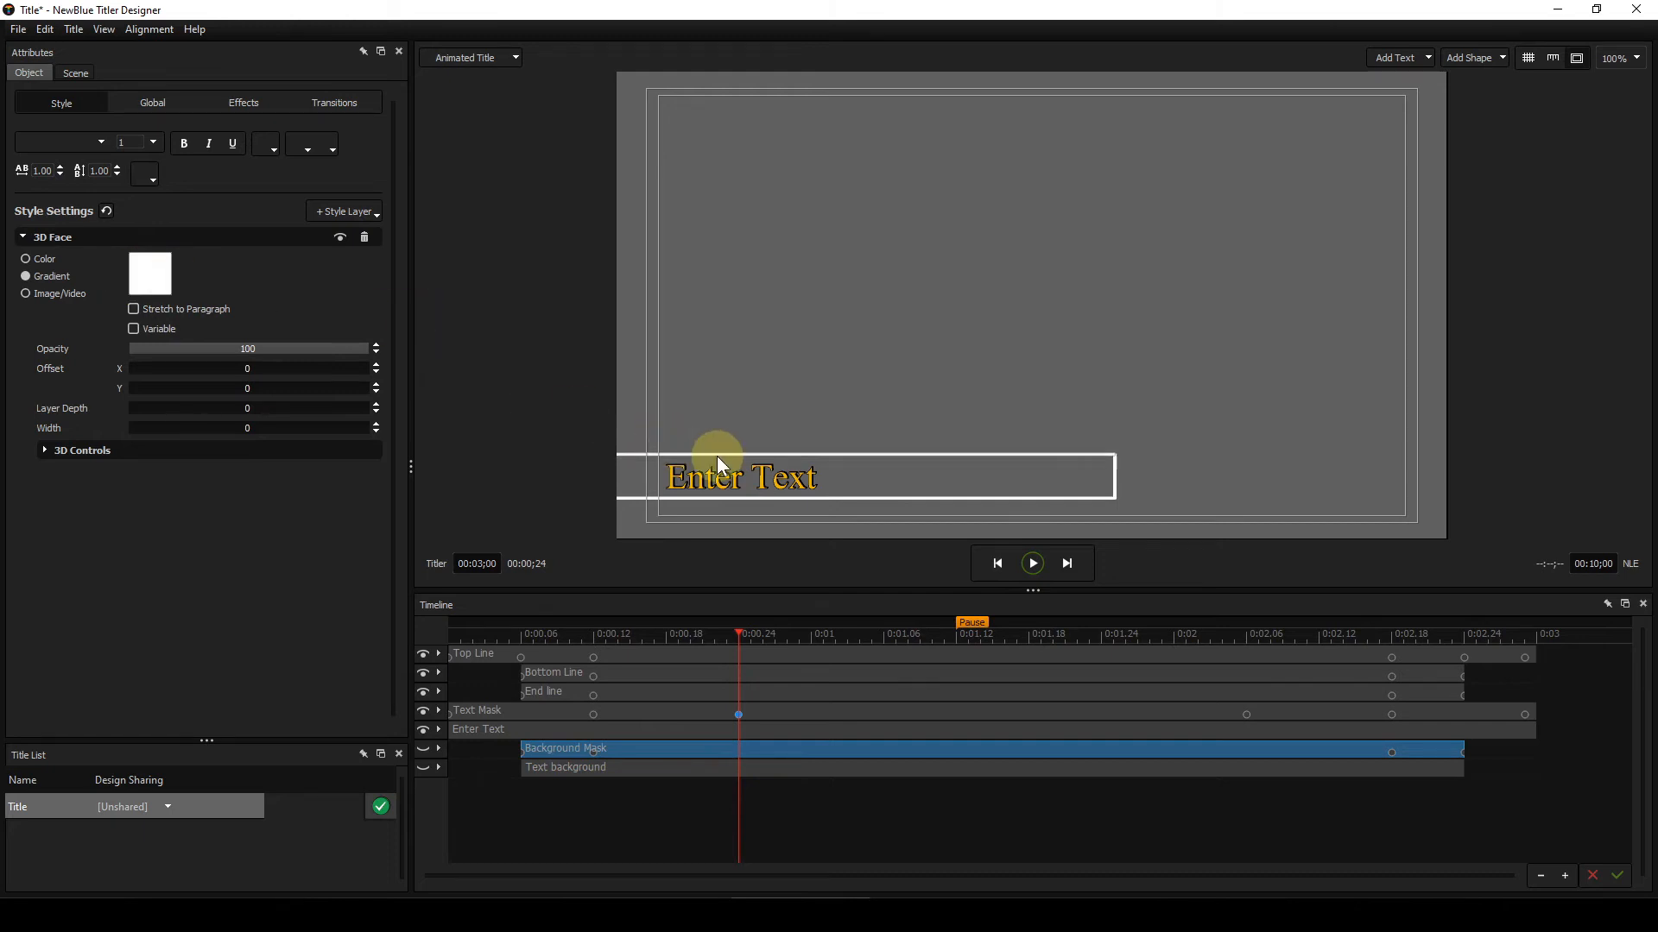
Step: Show the Background Mask layer and hide the Enter Text, Text Mask, End line, Bottom Line and Top Line layers
left_click(423, 749)
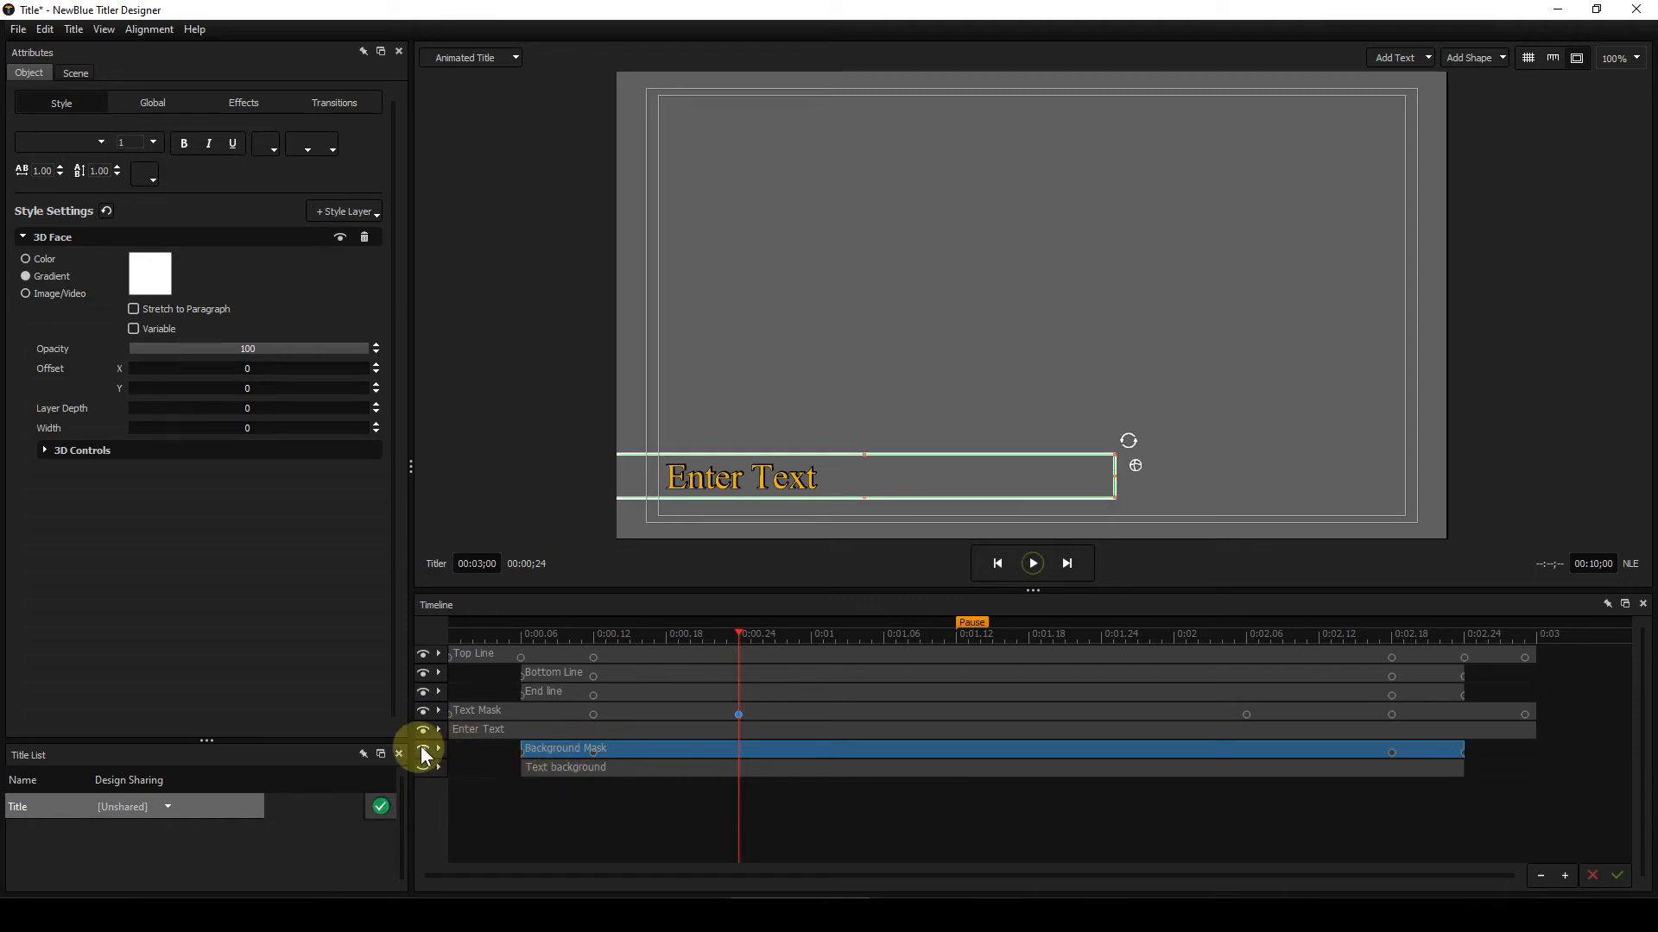
left_click(423, 730)
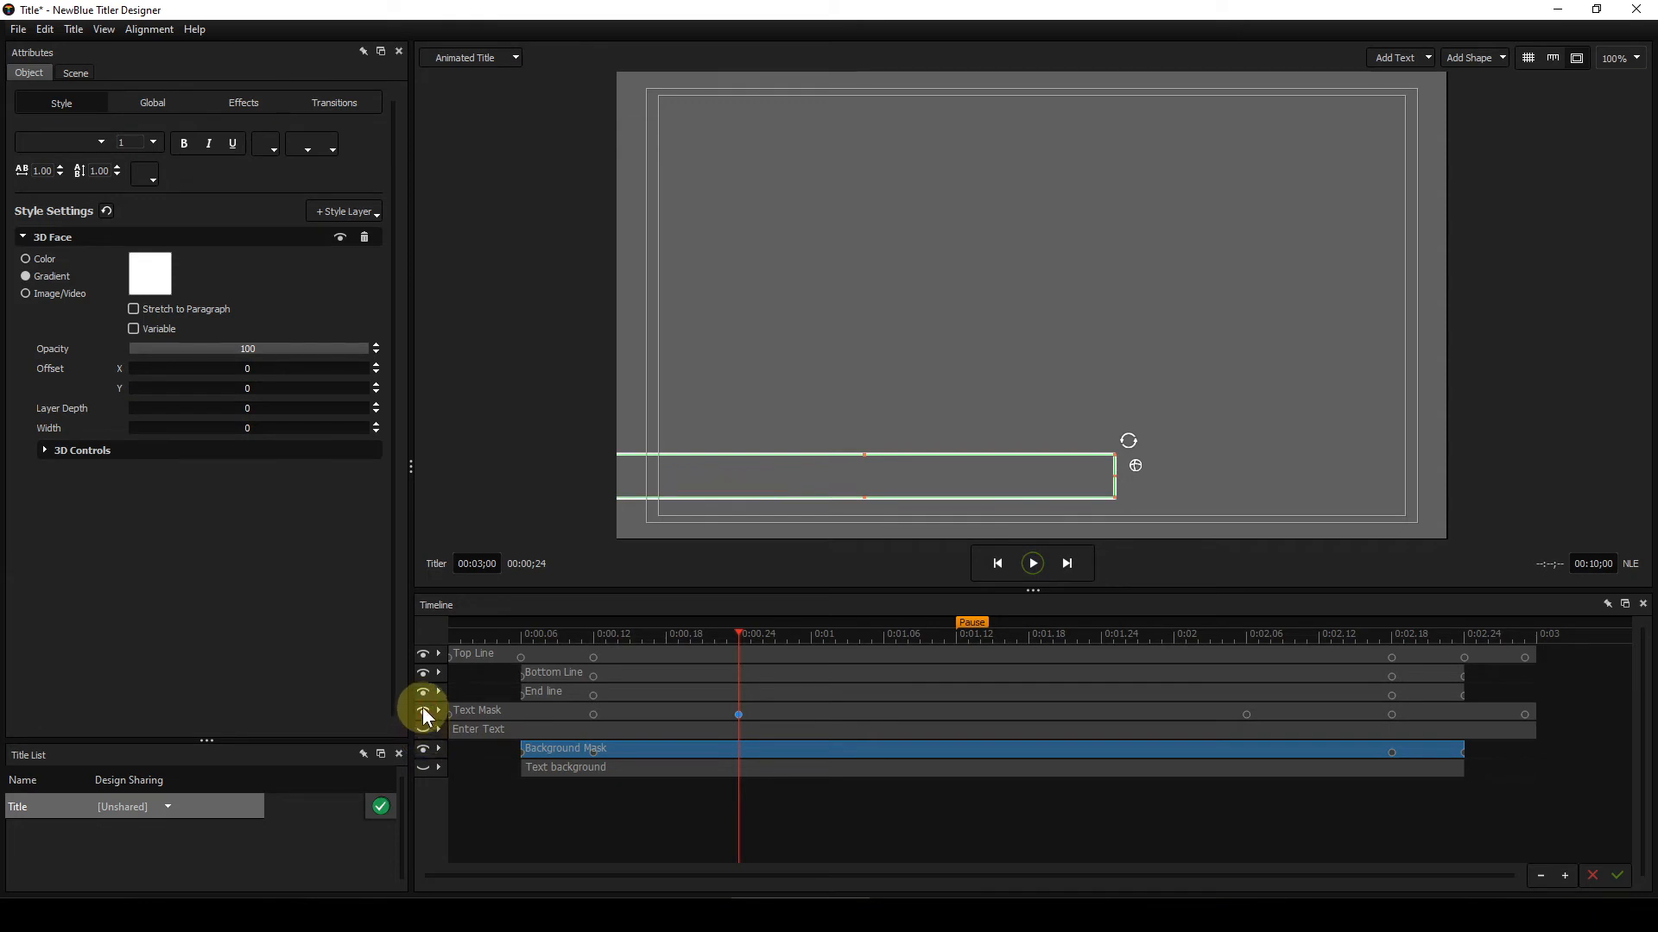
left_click(423, 701)
left_click(423, 691)
left_click(424, 673)
left_click(424, 654)
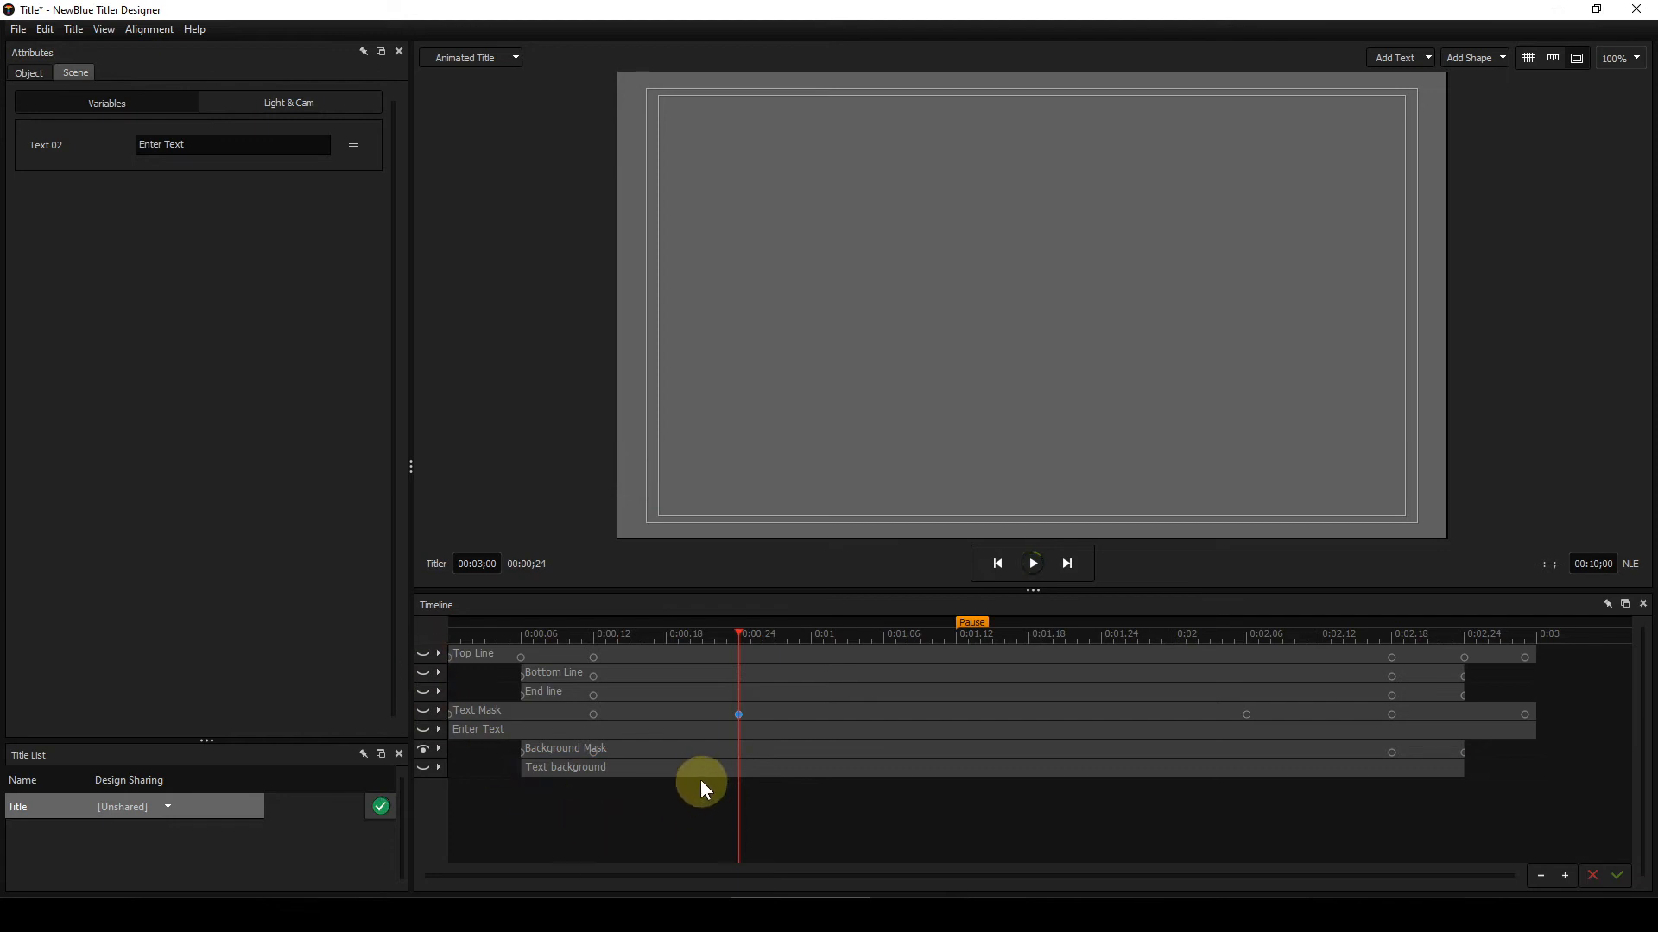
Step: Select the Background Mask layer and show the Top Line, Bottom Line, End line, Text Mask and Enter Text layers again
left_click(696, 749)
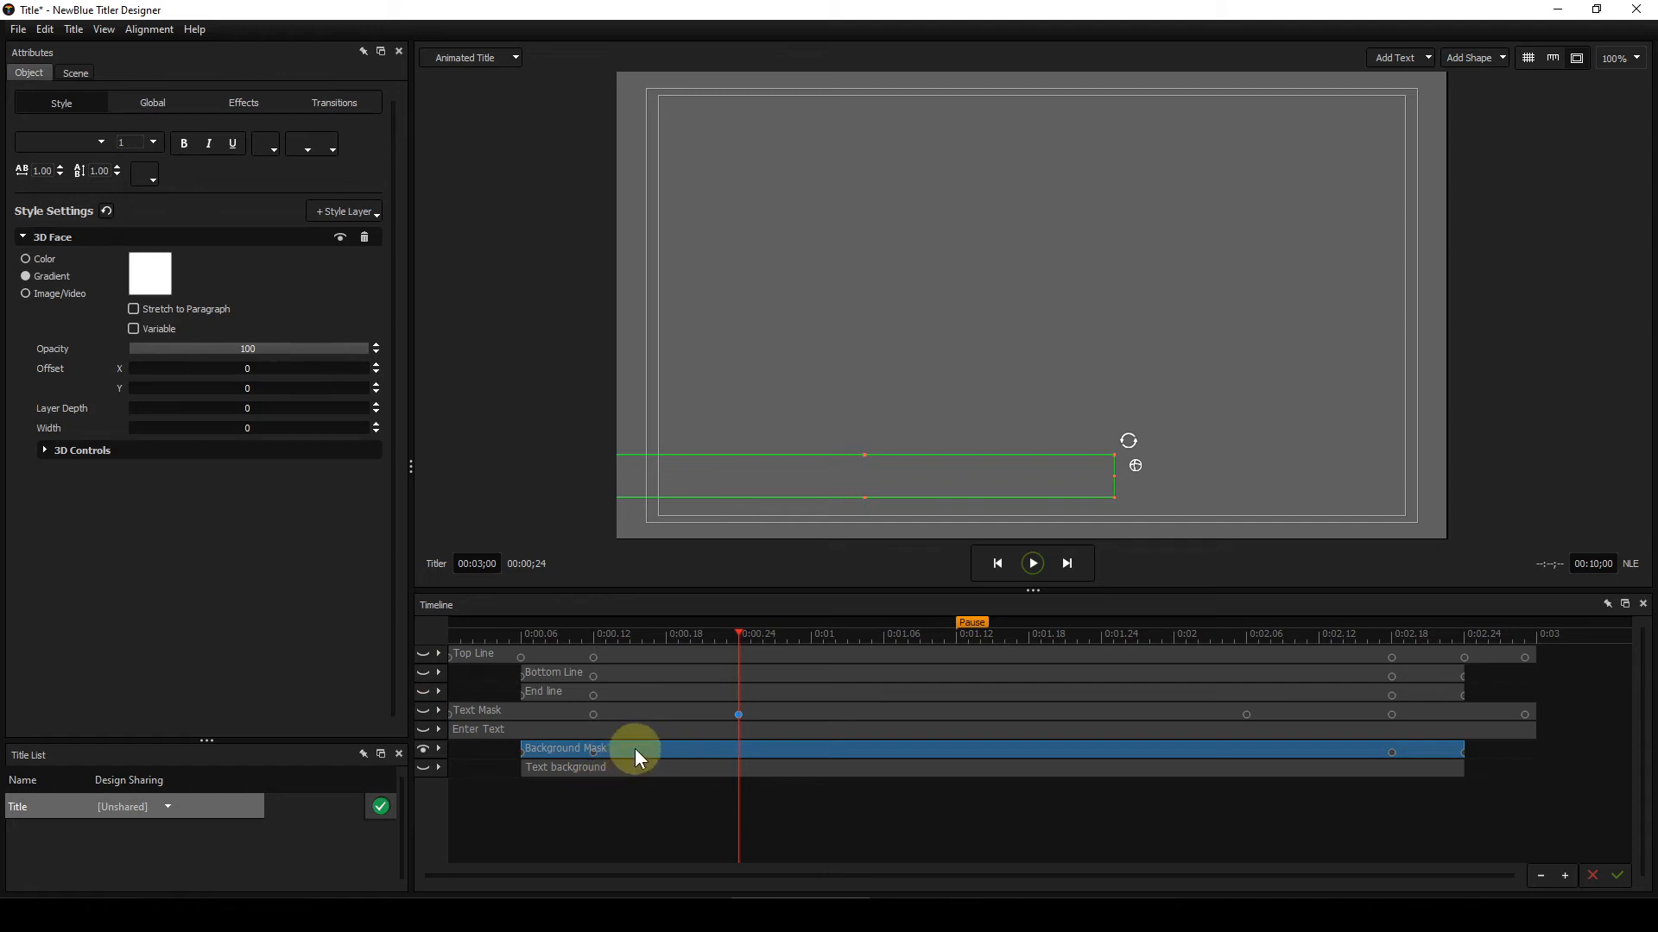
left_click(423, 653)
left_click(422, 672)
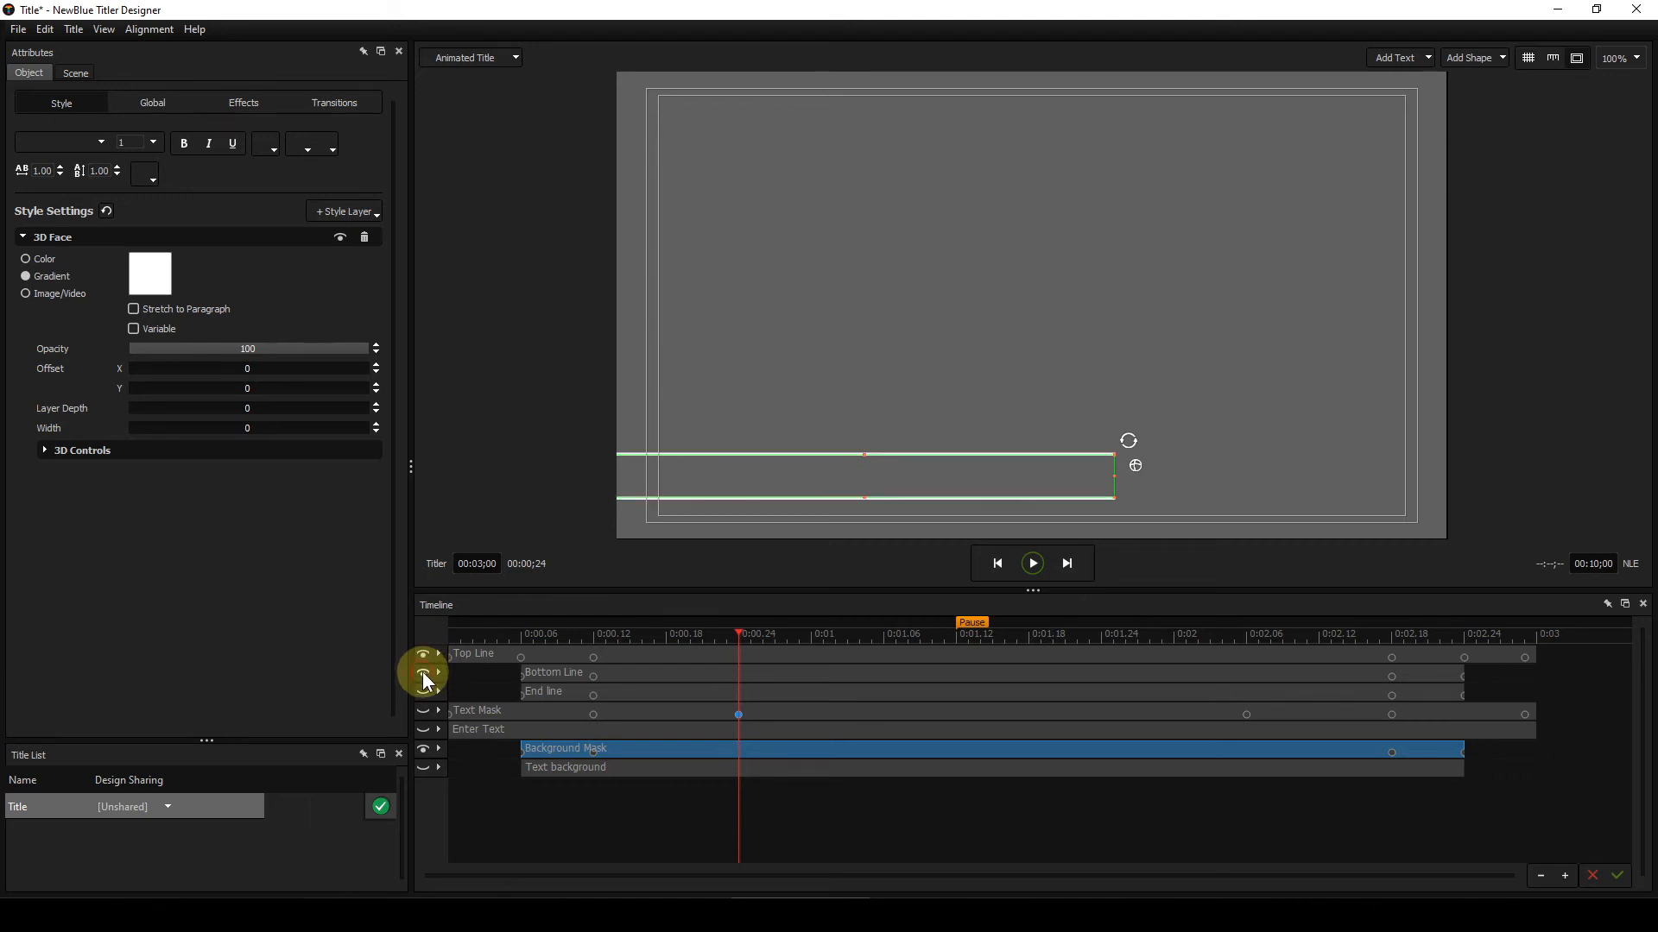
left_click(423, 692)
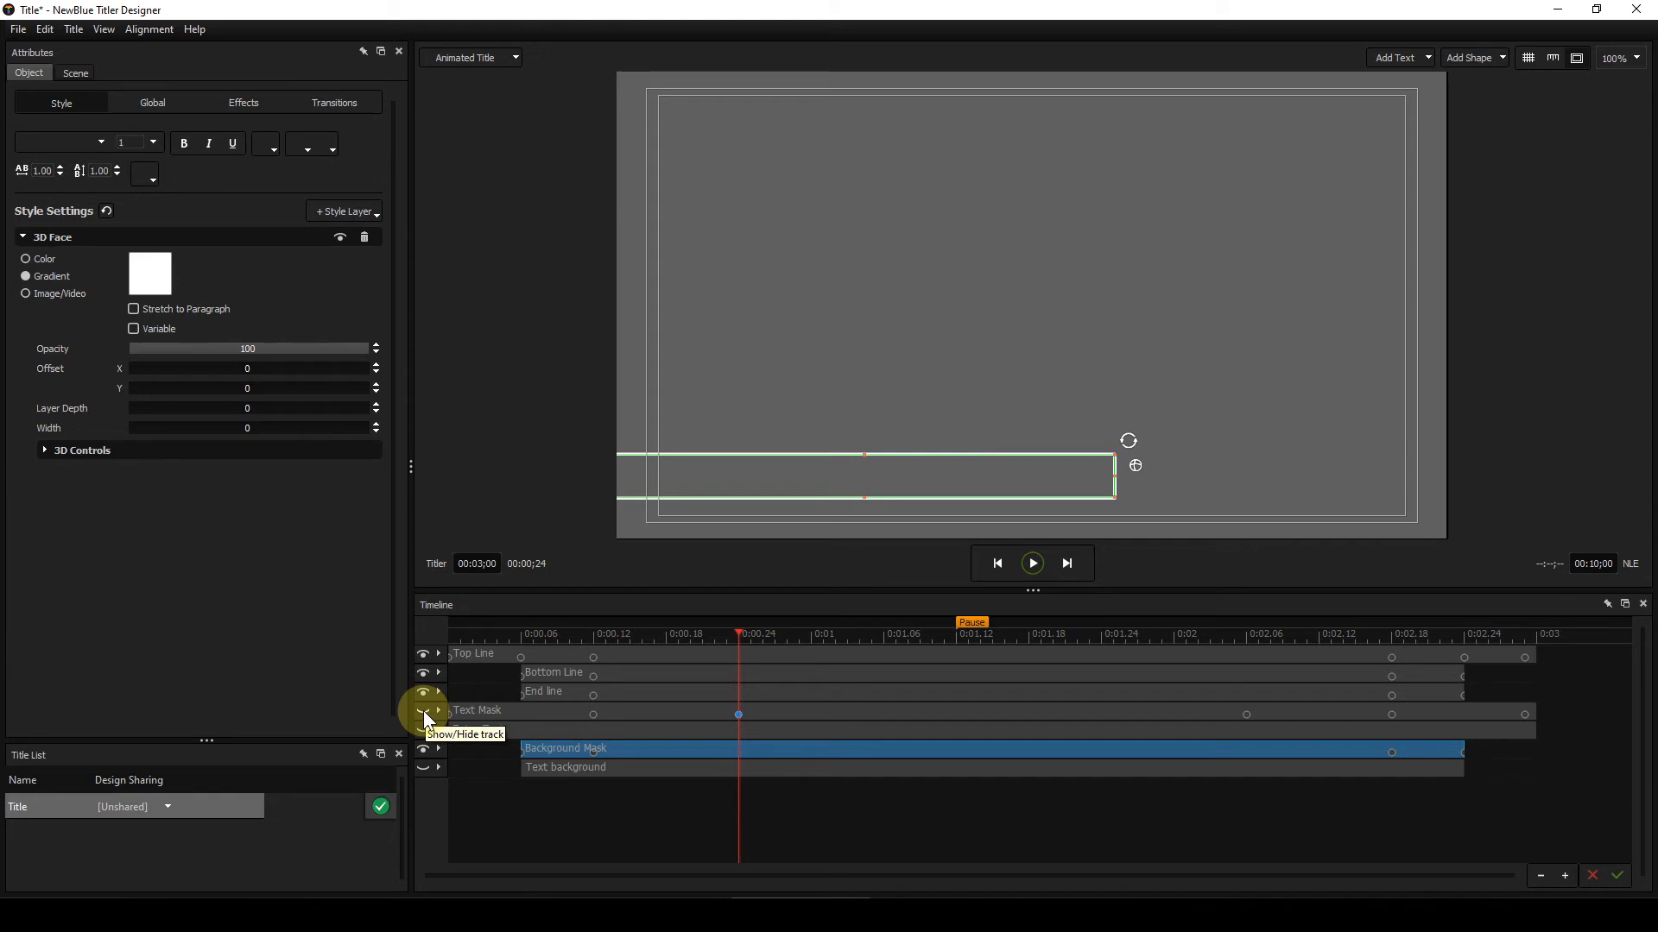
left_click(423, 710)
left_click(423, 728)
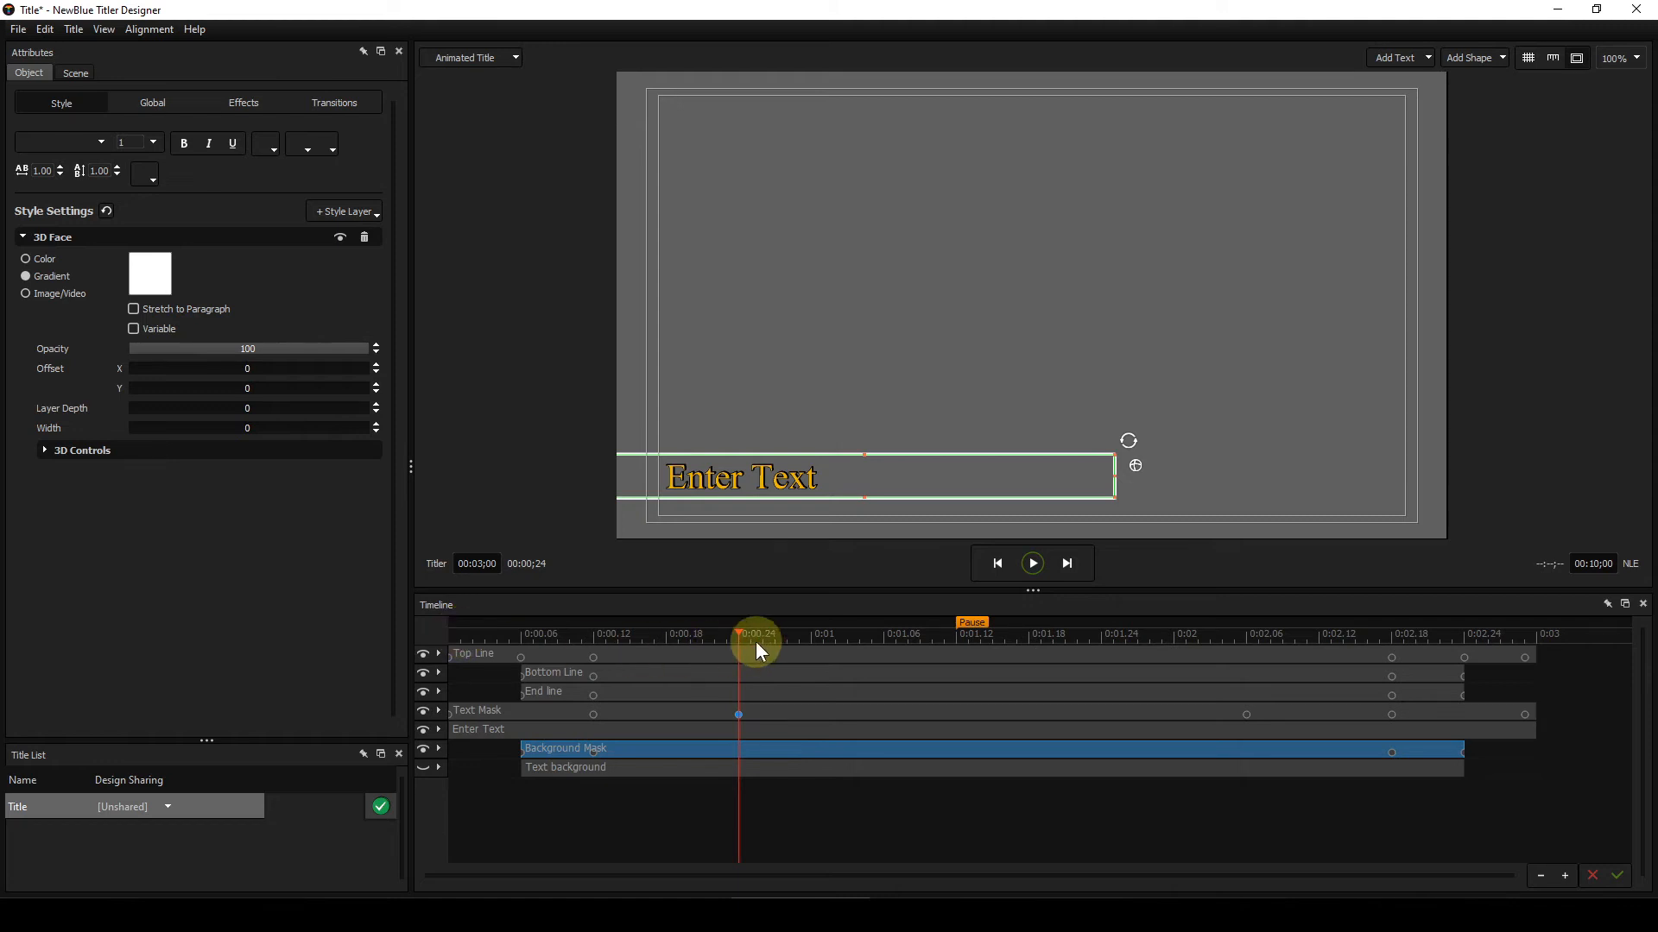
Step: Return the playhead to frame 1 and show the Text background layer again
left_click_drag(738, 630, 462, 638)
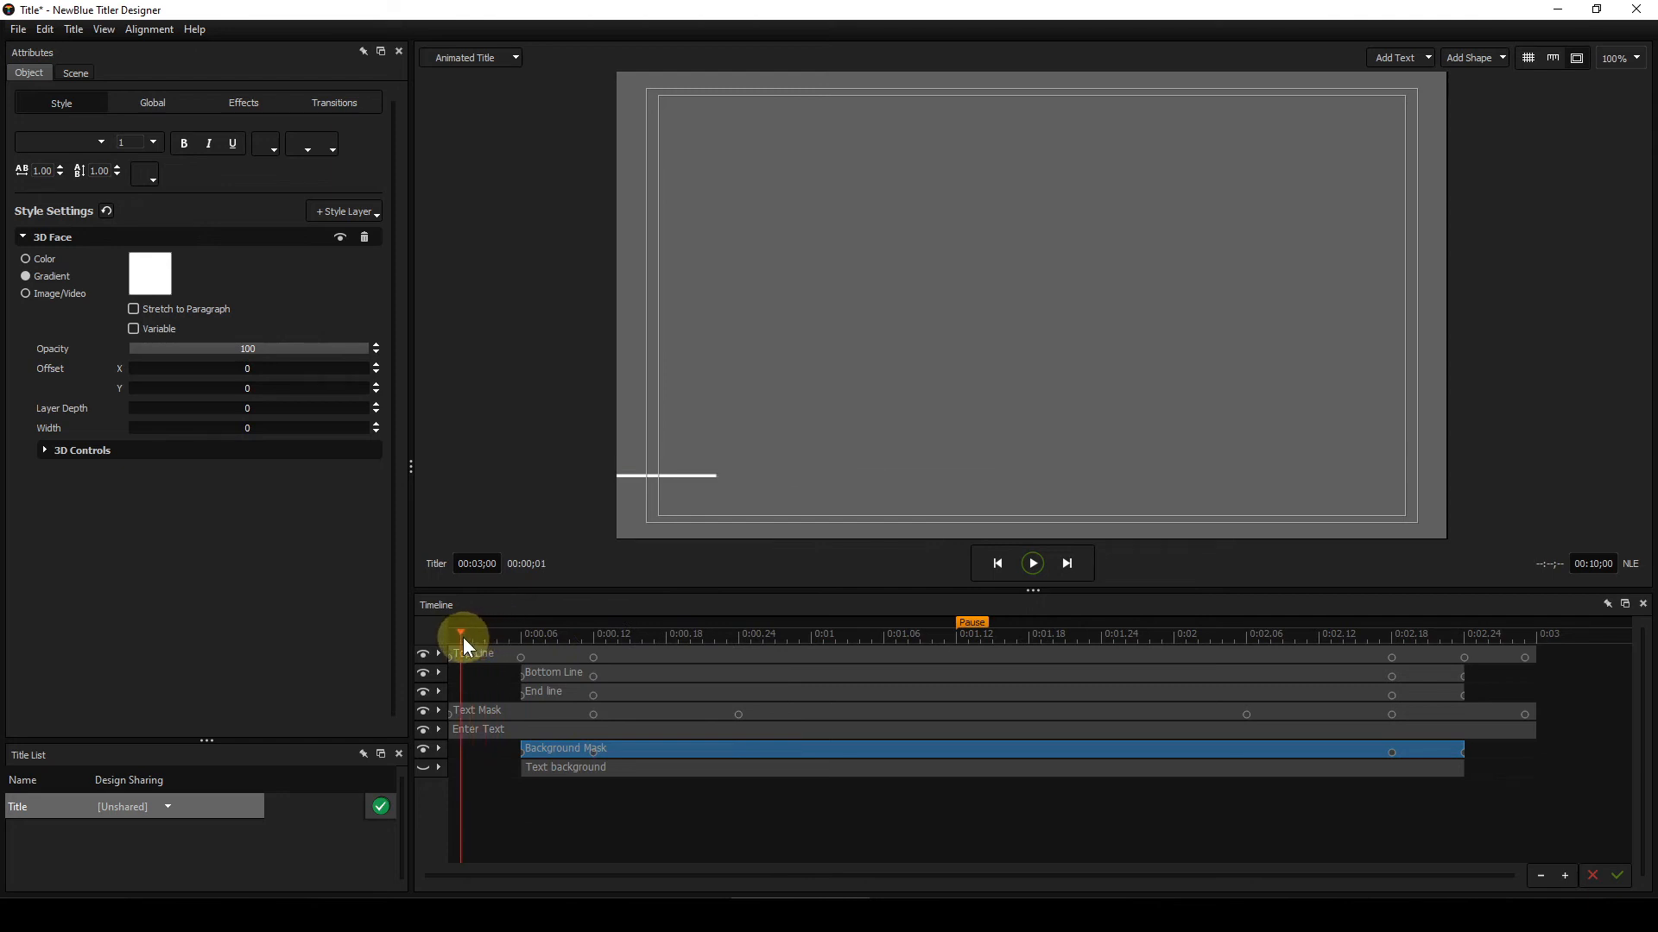
left_click(423, 769)
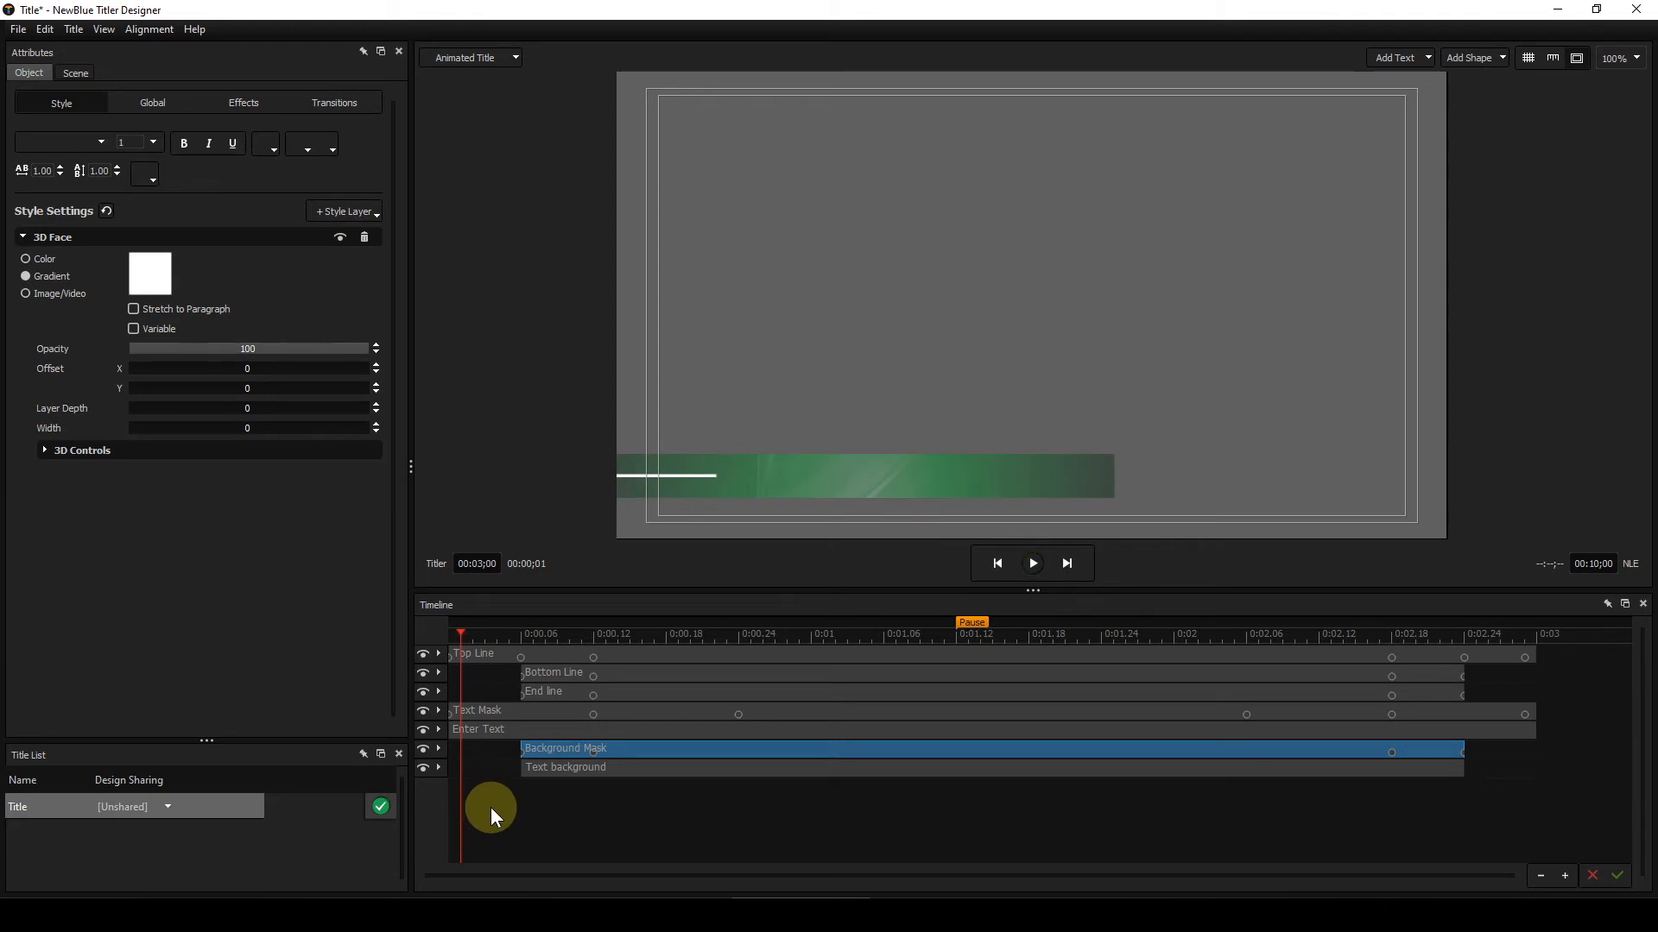
Step: Step frame by frame from the start to about frame 26, watching the lines and background build up
left_click(484, 636)
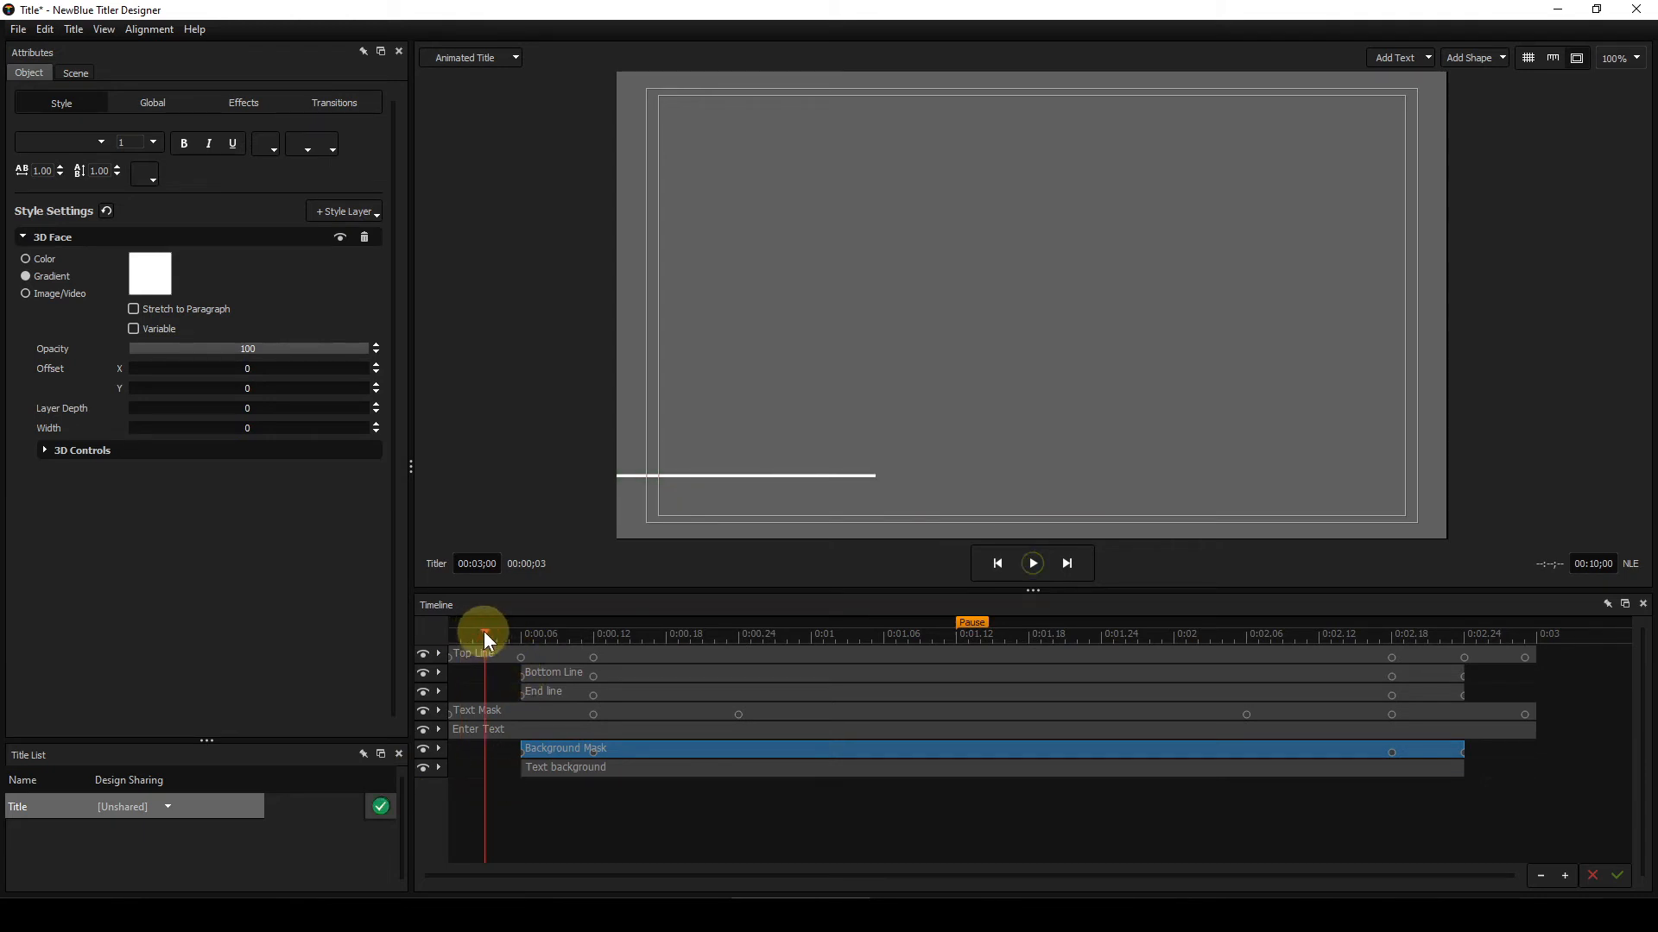
left_click(471, 634)
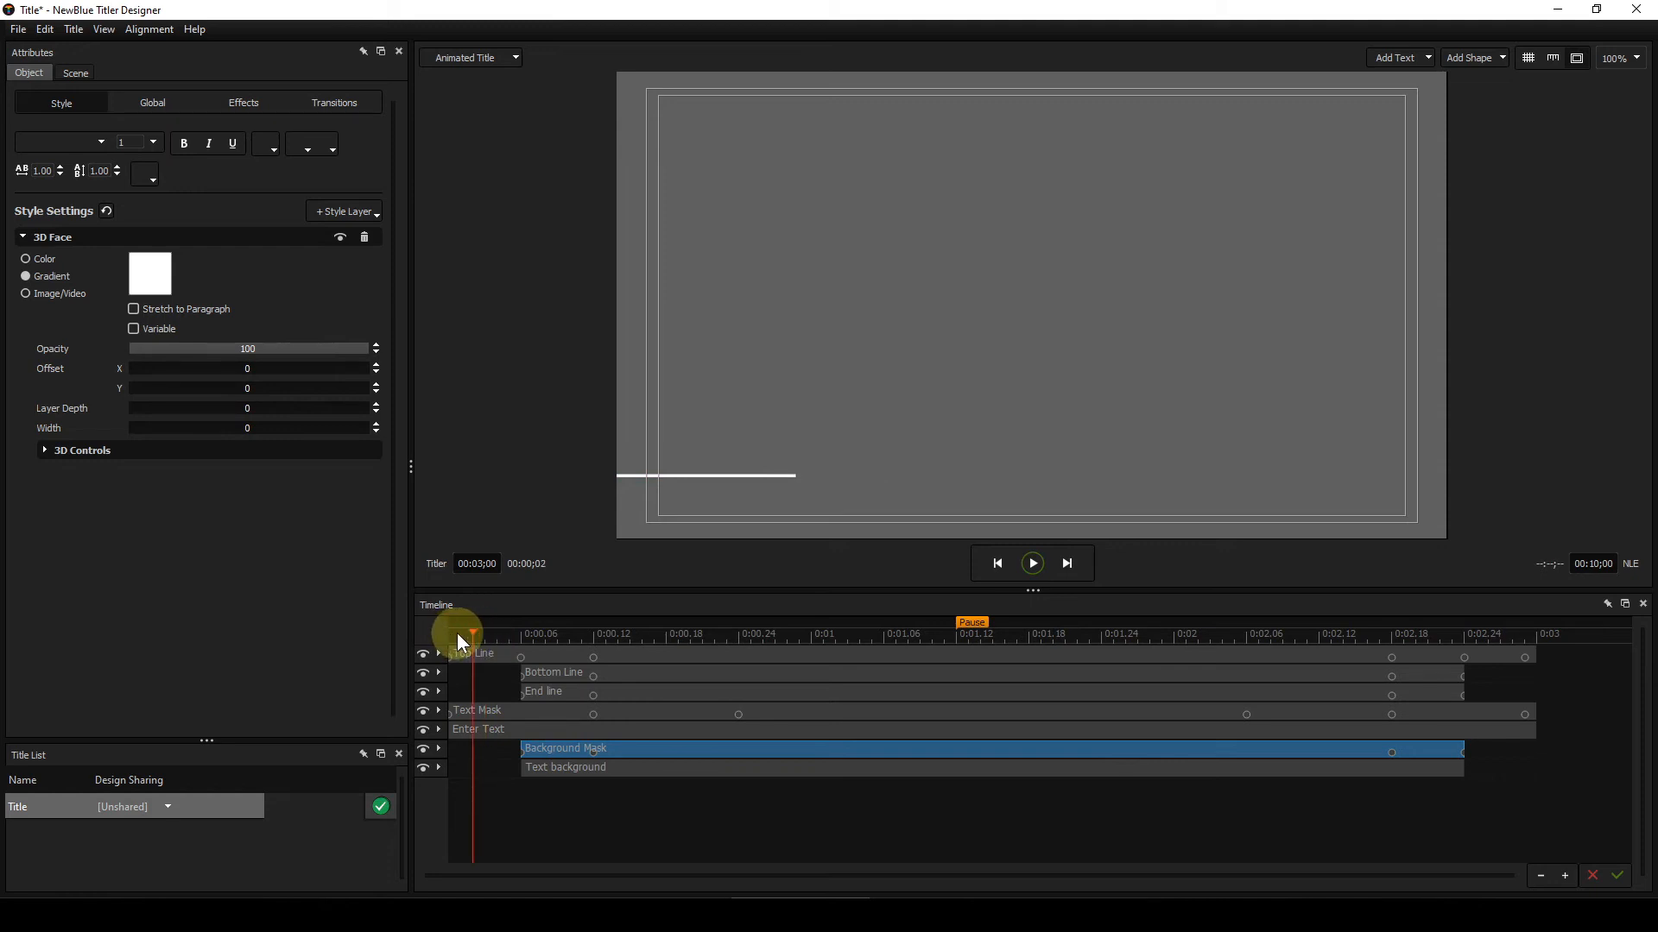
left_click(460, 634)
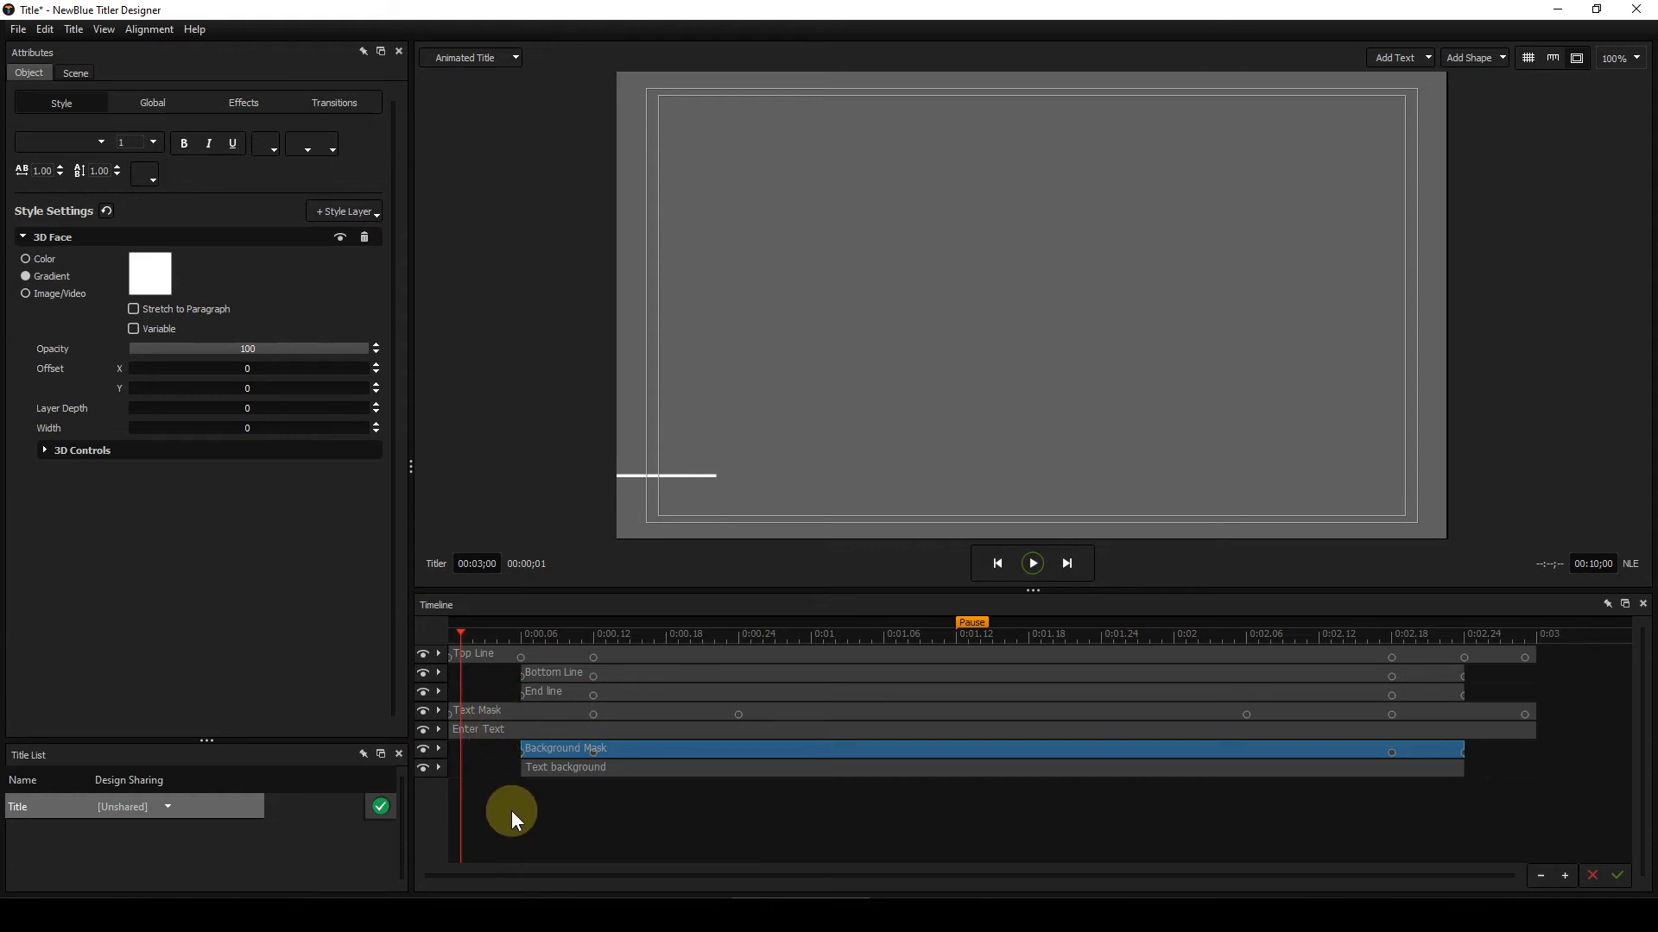
key("Right")
key("Right")
key("Right")
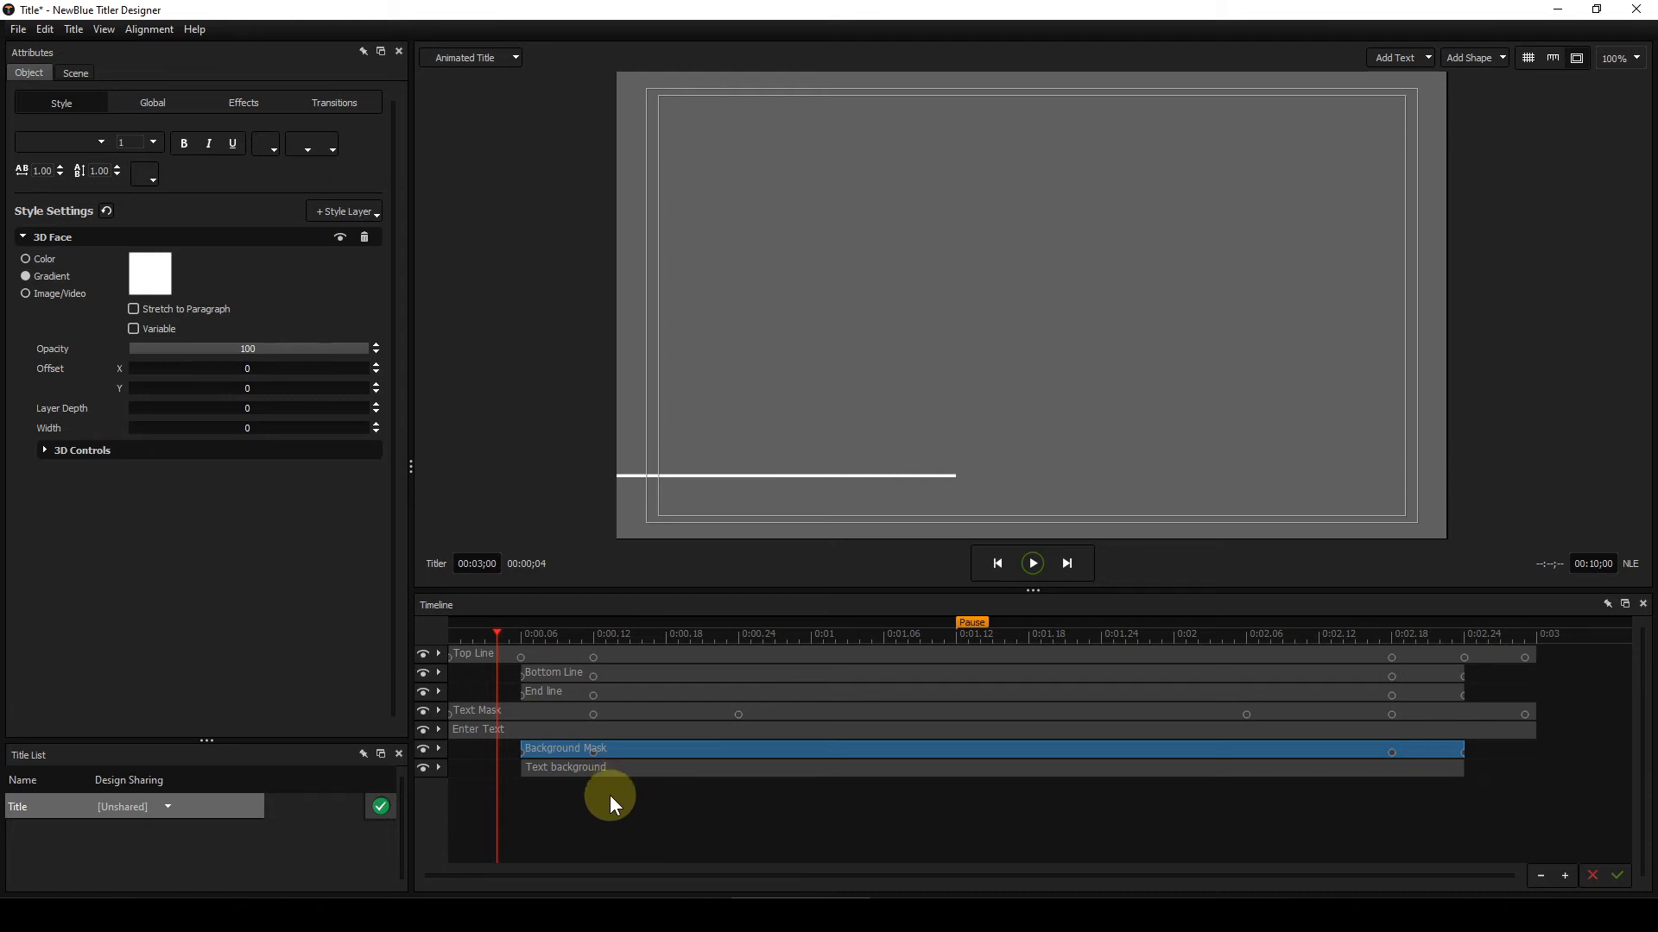
left_click(610, 795)
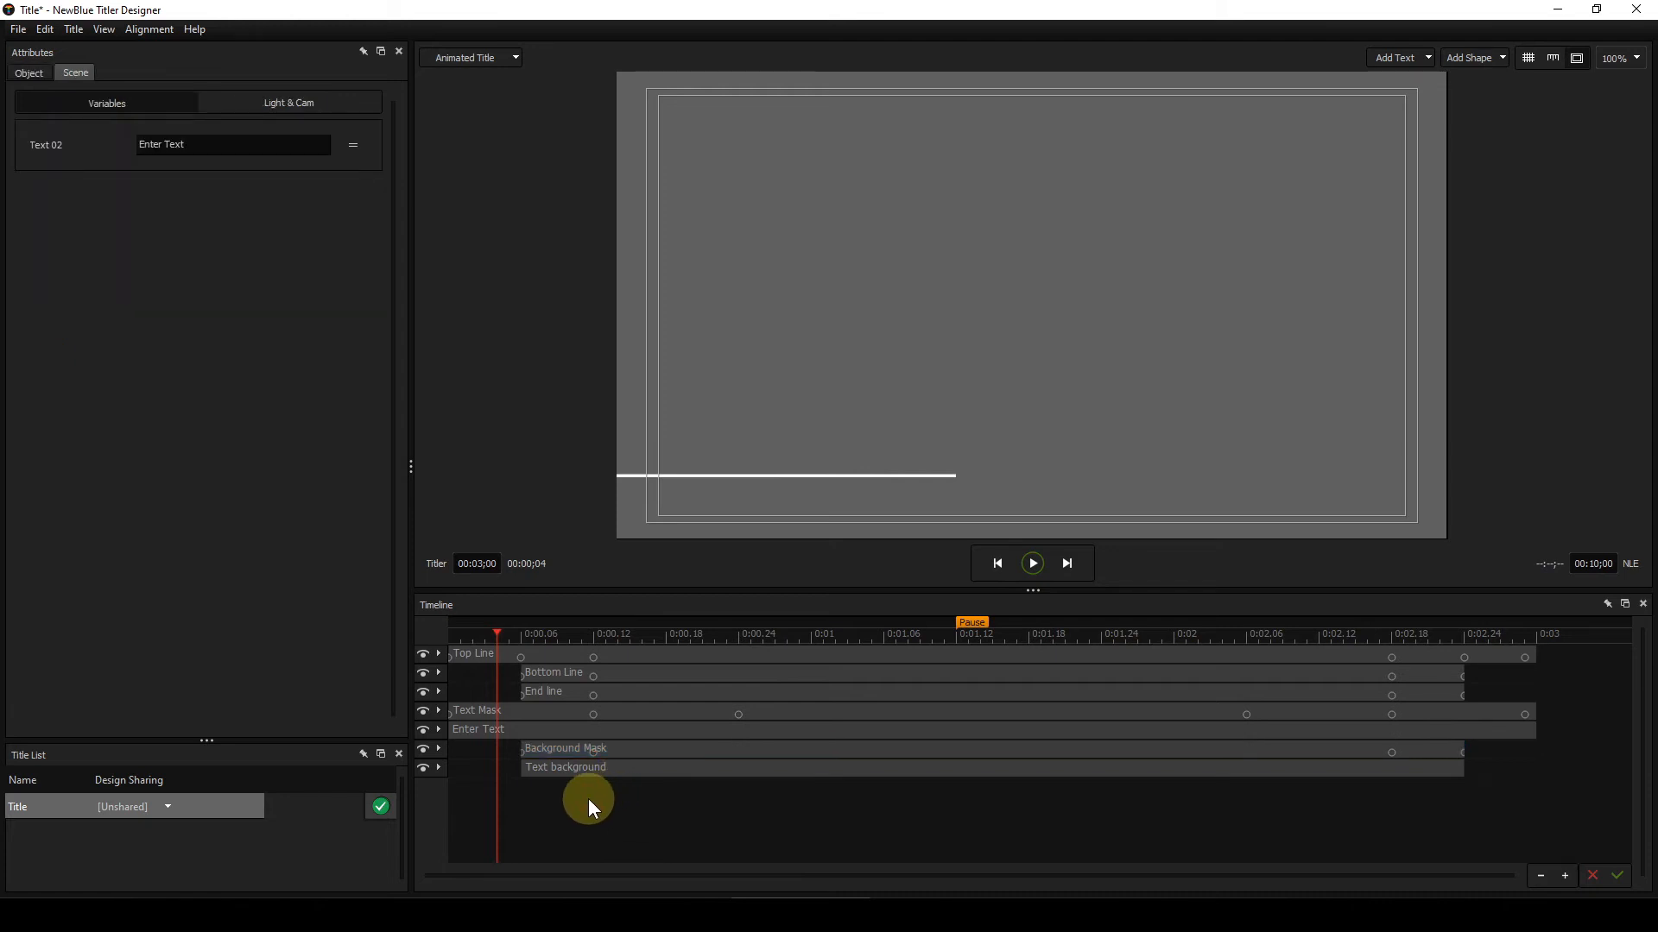
key("Right")
key("Right")
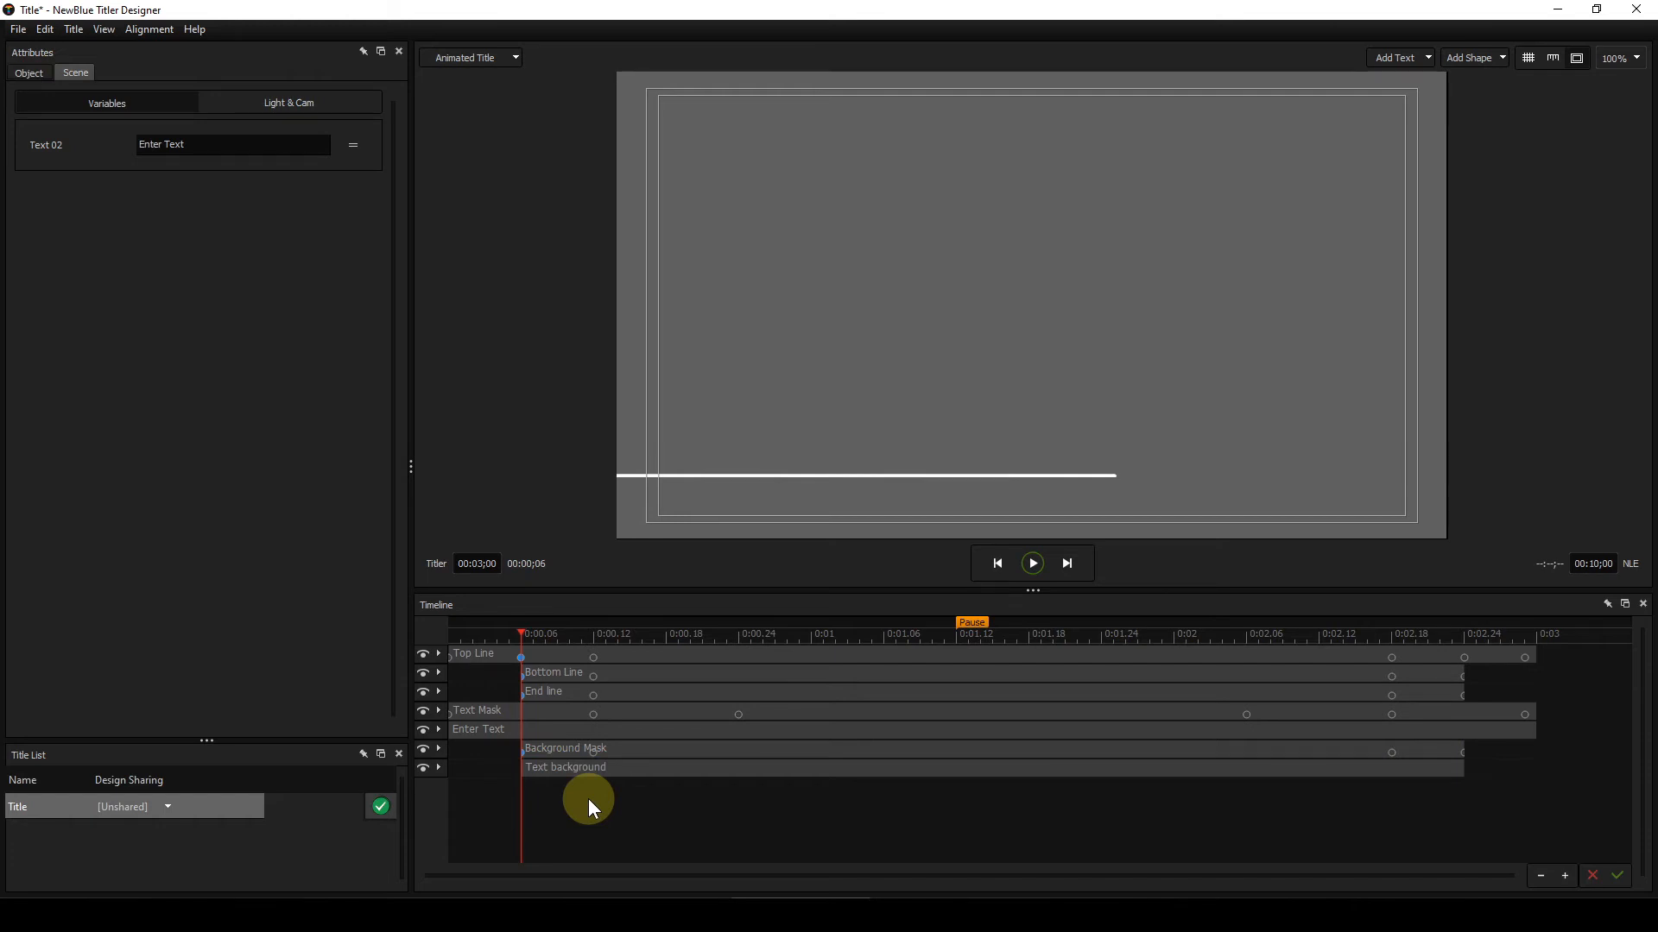
key("Right")
key("Right")
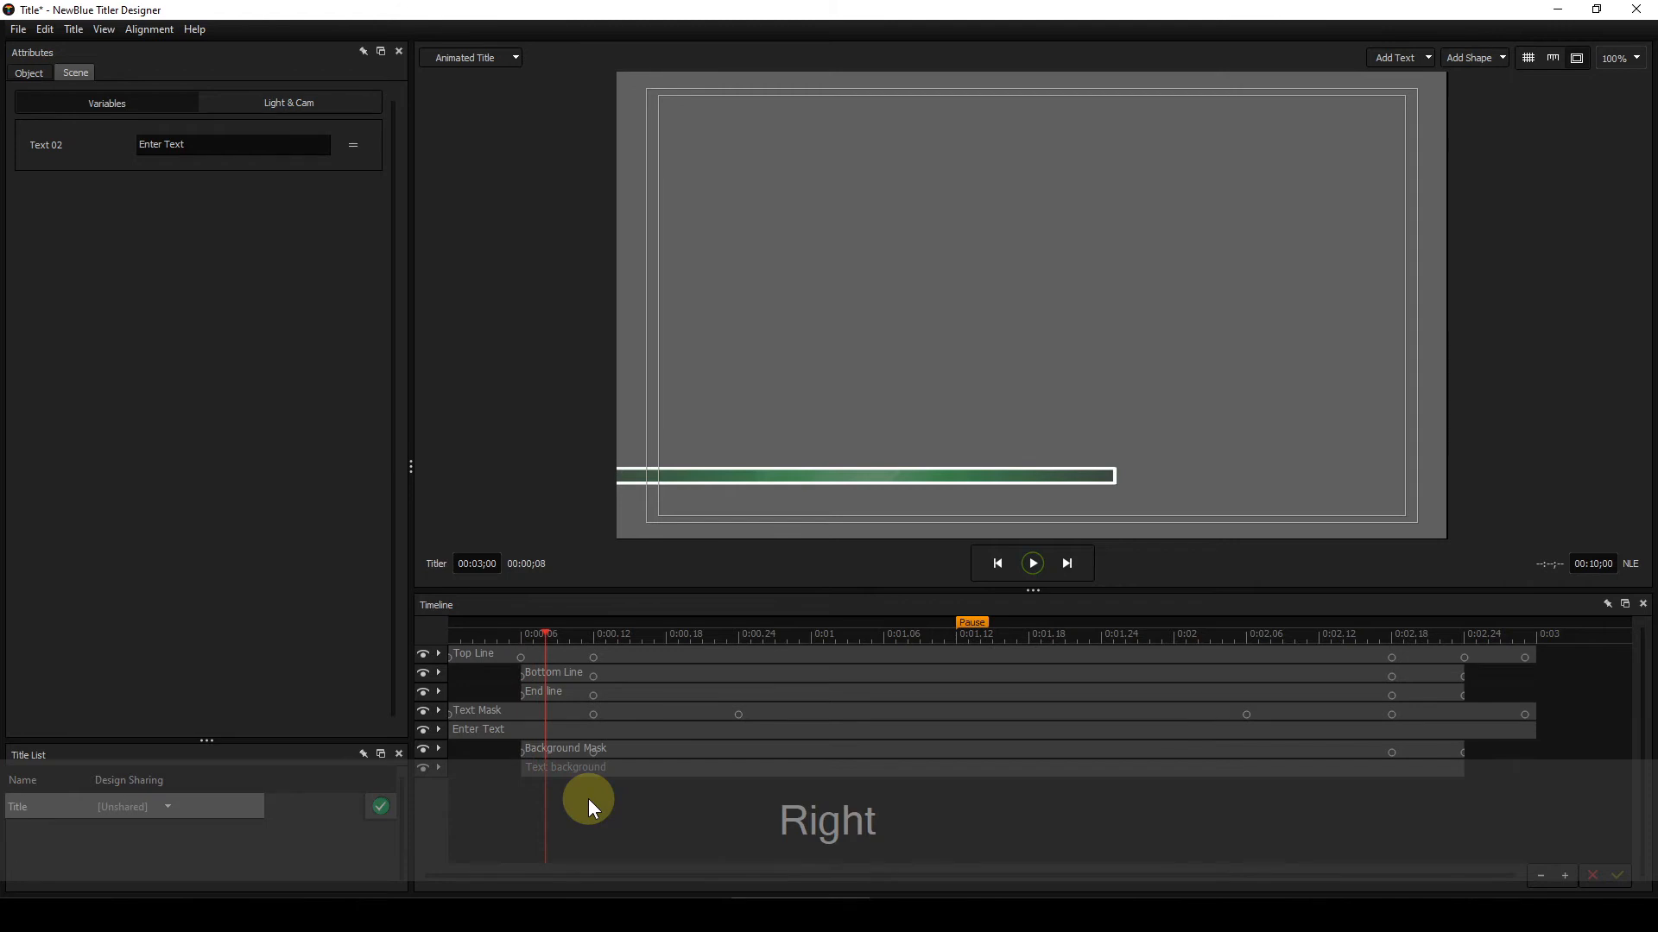
key("Right")
key("Right")
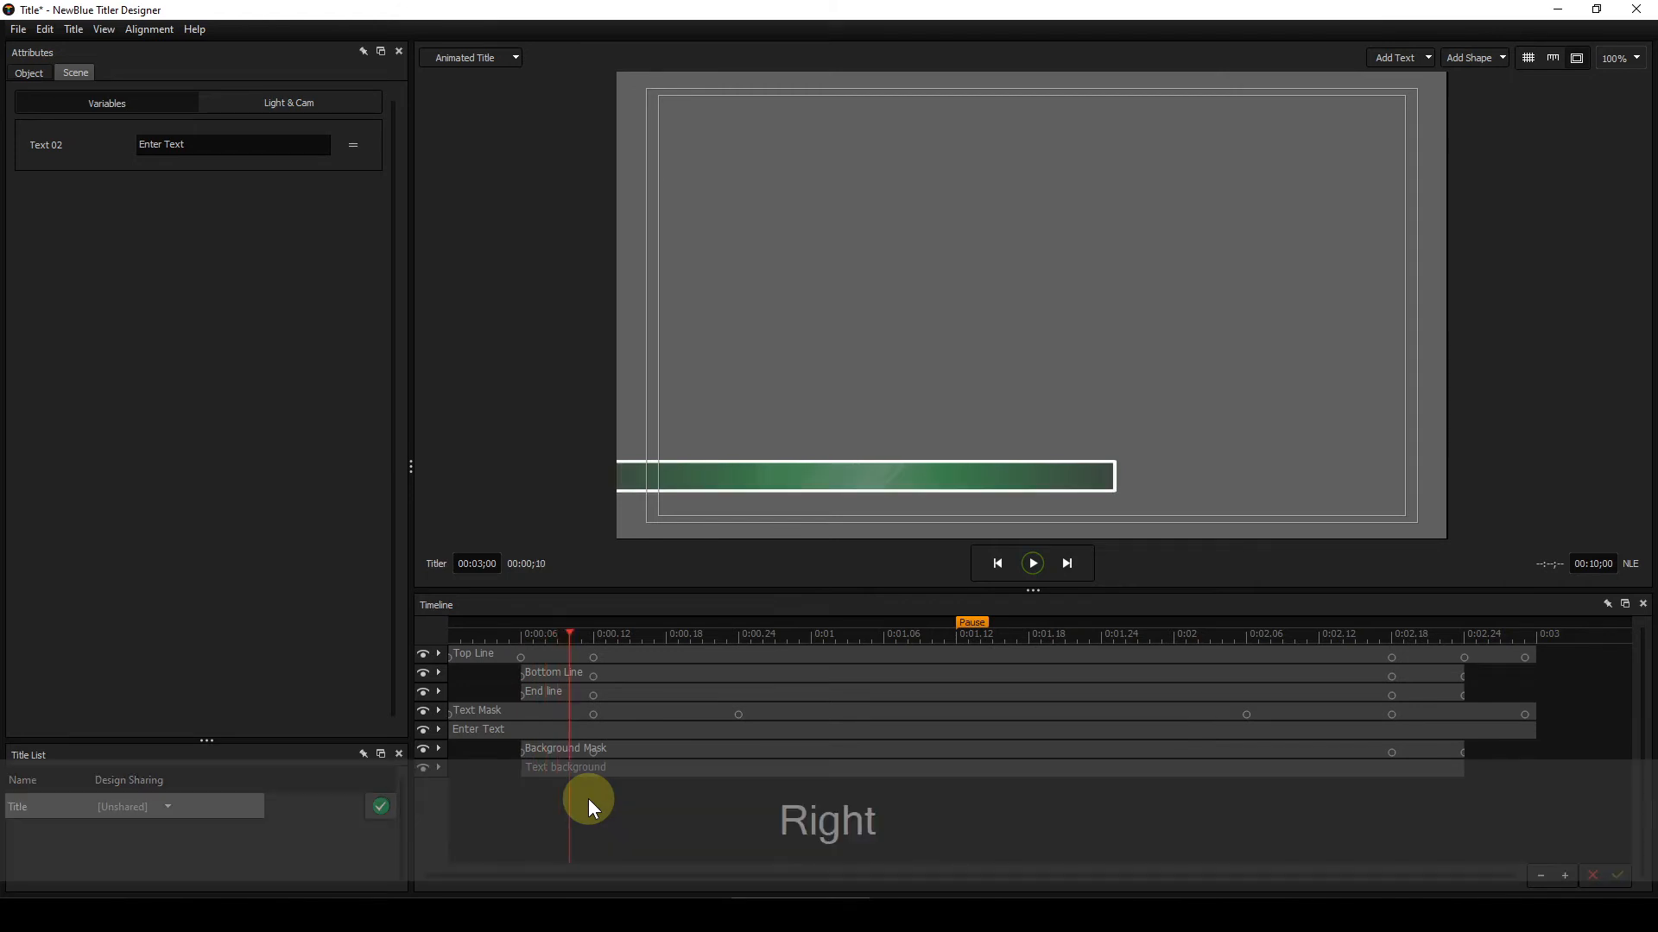
key("Right")
key("Right")
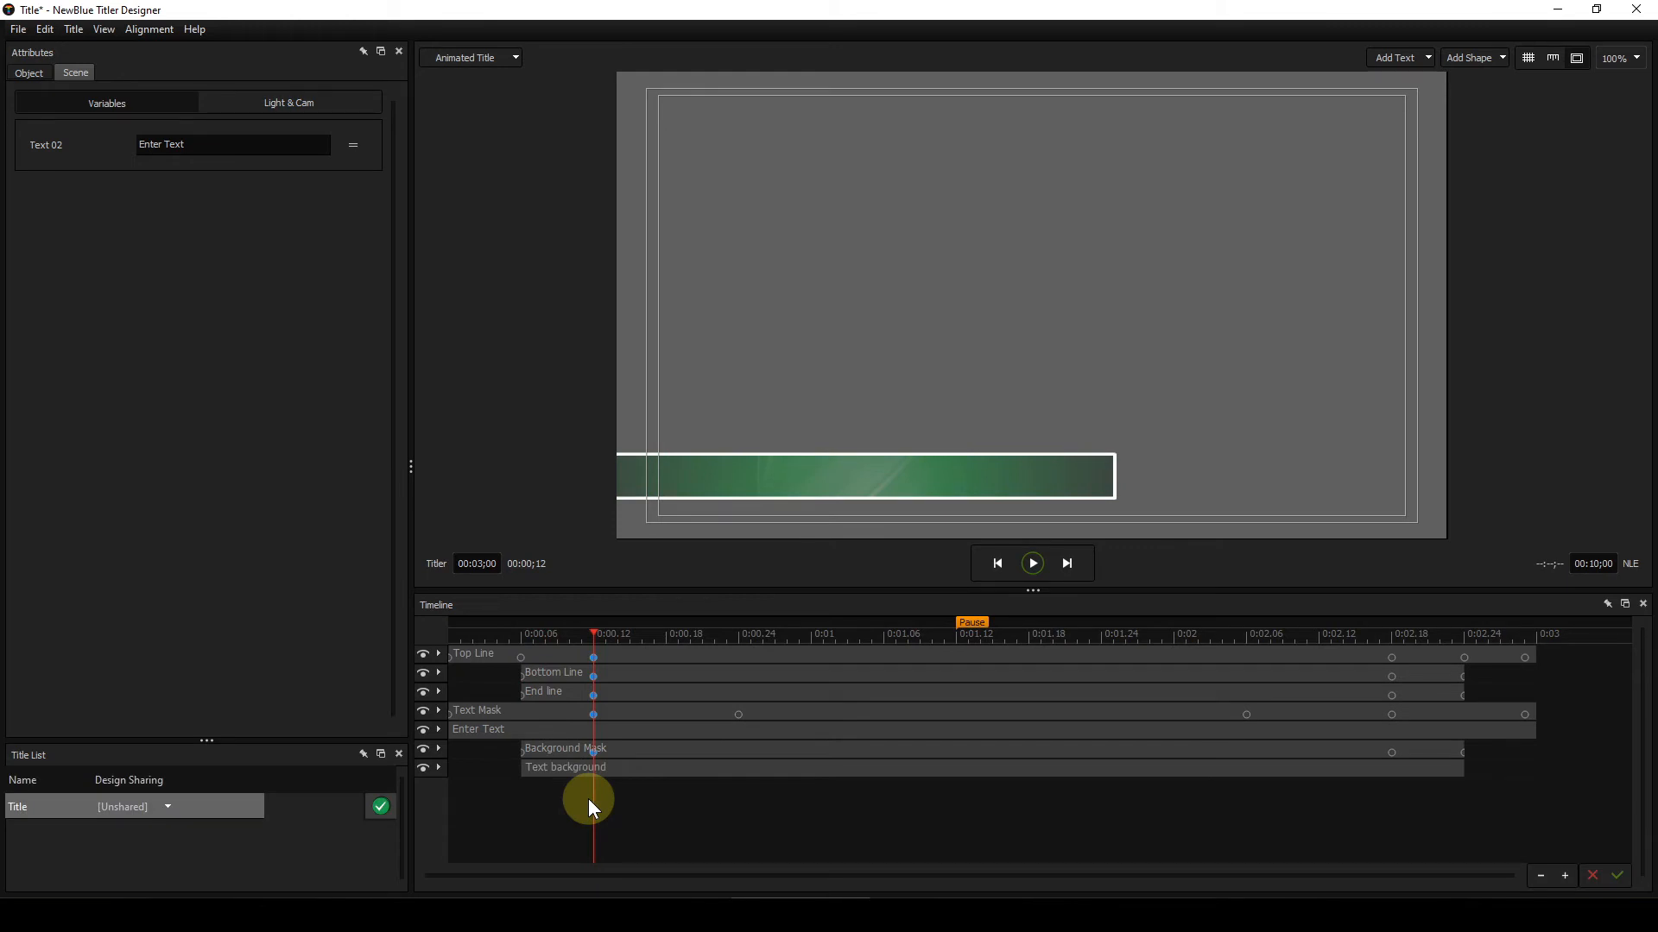
key("Right")
key("Right")
key("Right")
key("Right")
key("Right")
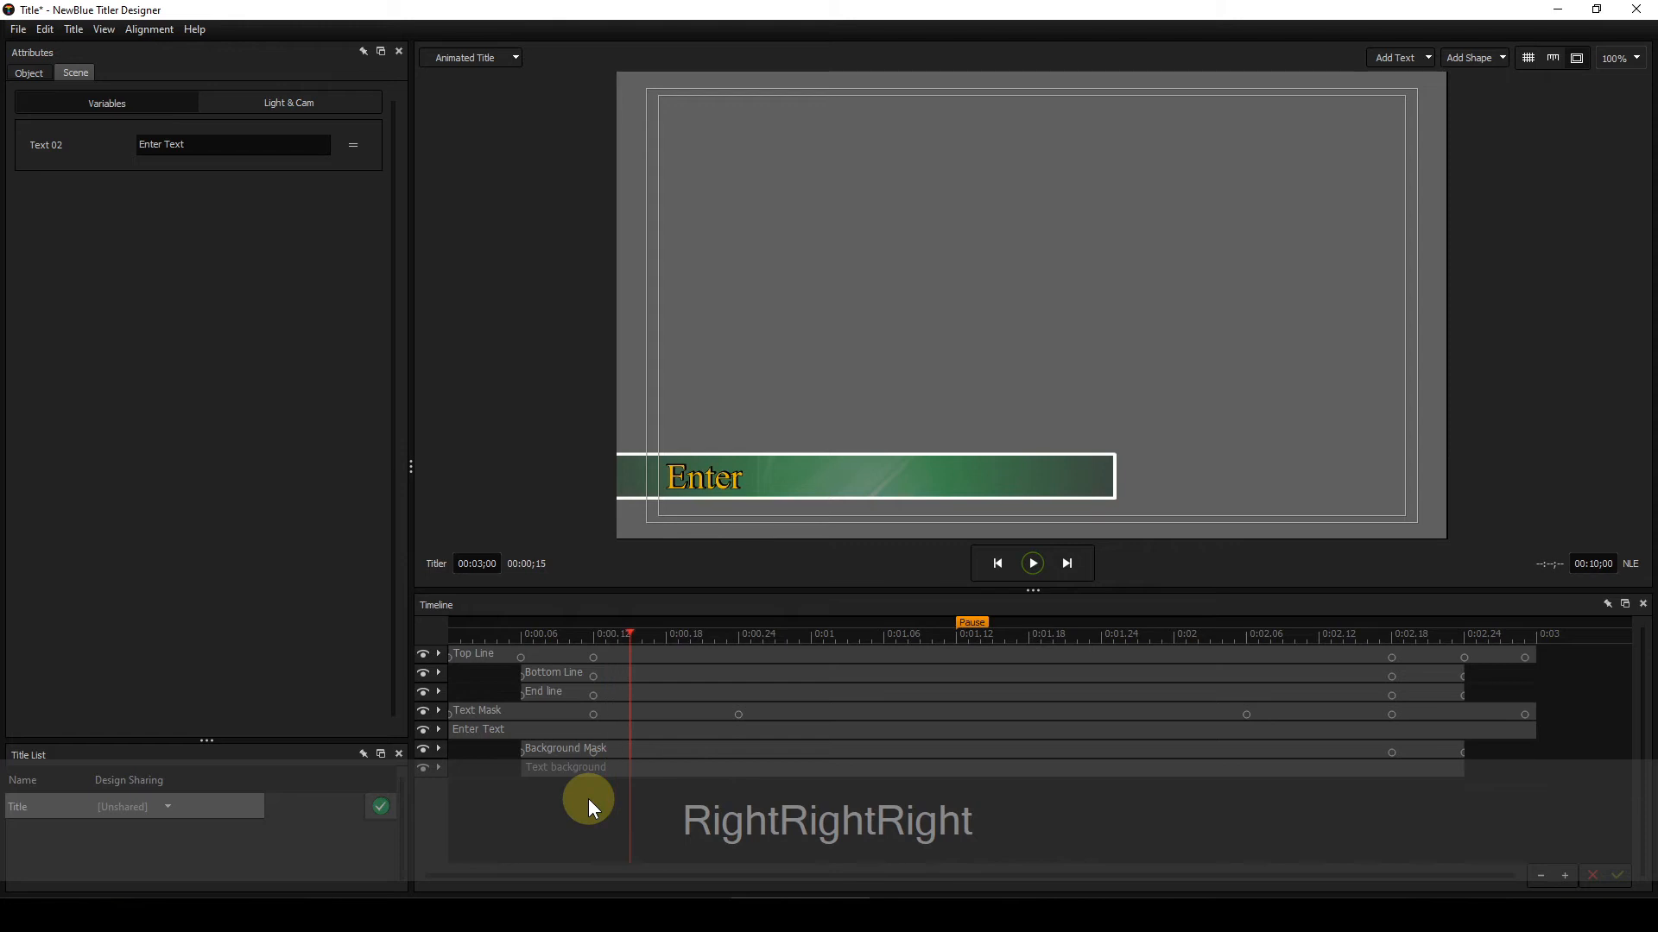
key("Right")
key("Right")
key("Right")
key("Right")
key("Right")
key("Right")
key("Right")
key("Right")
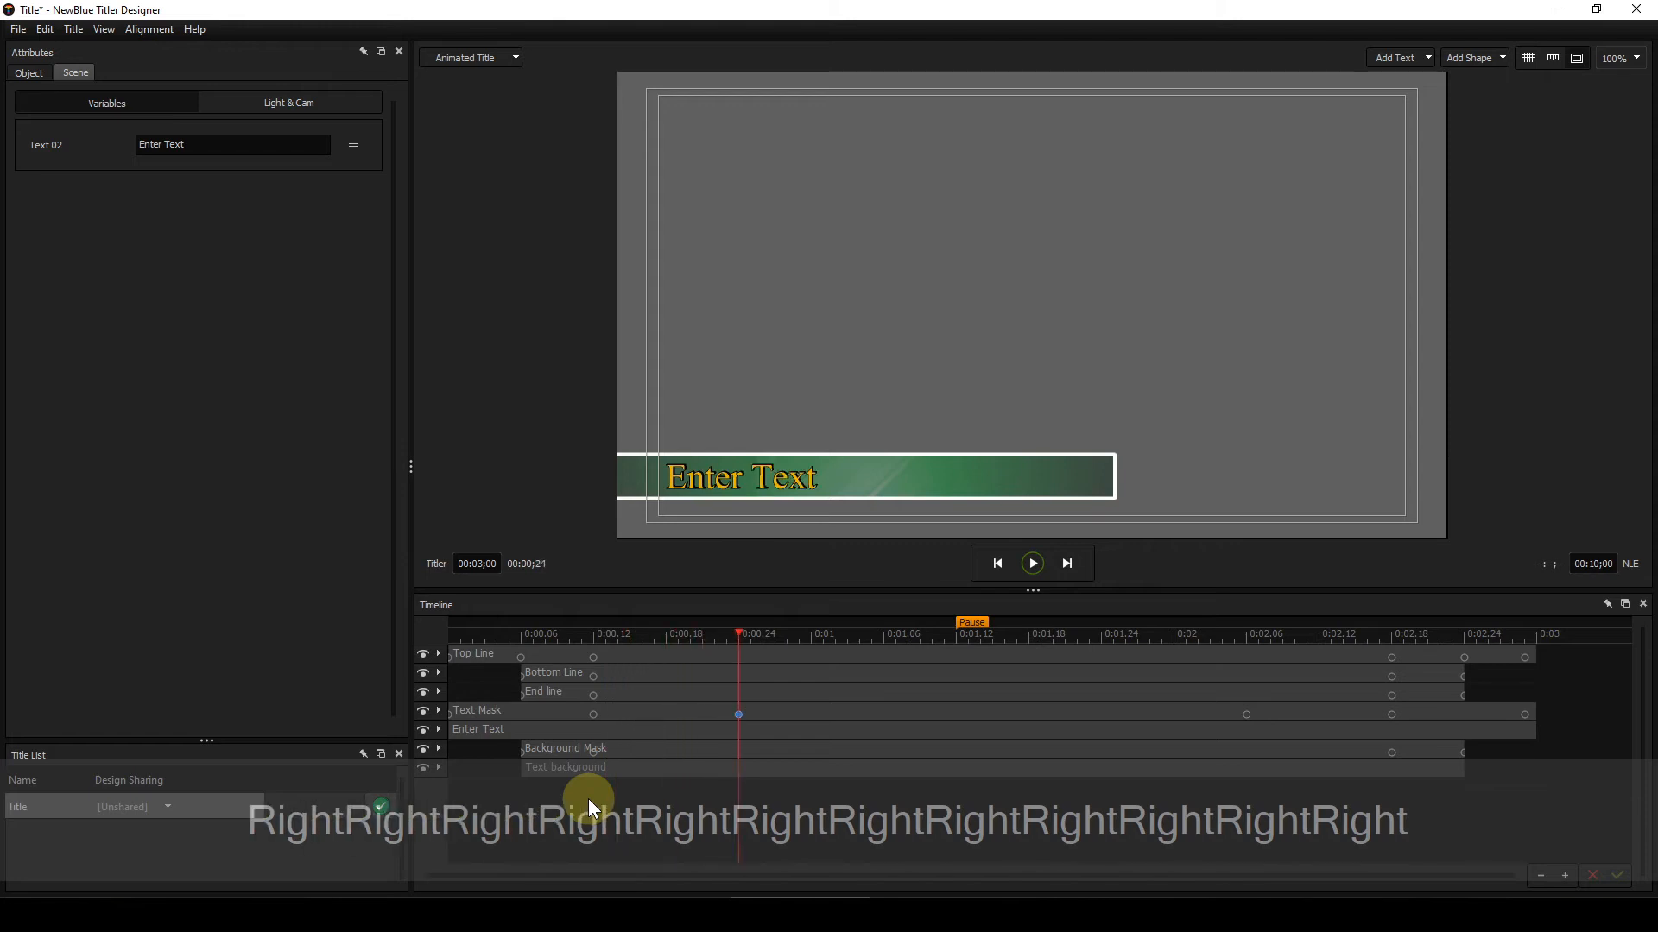
key("Right")
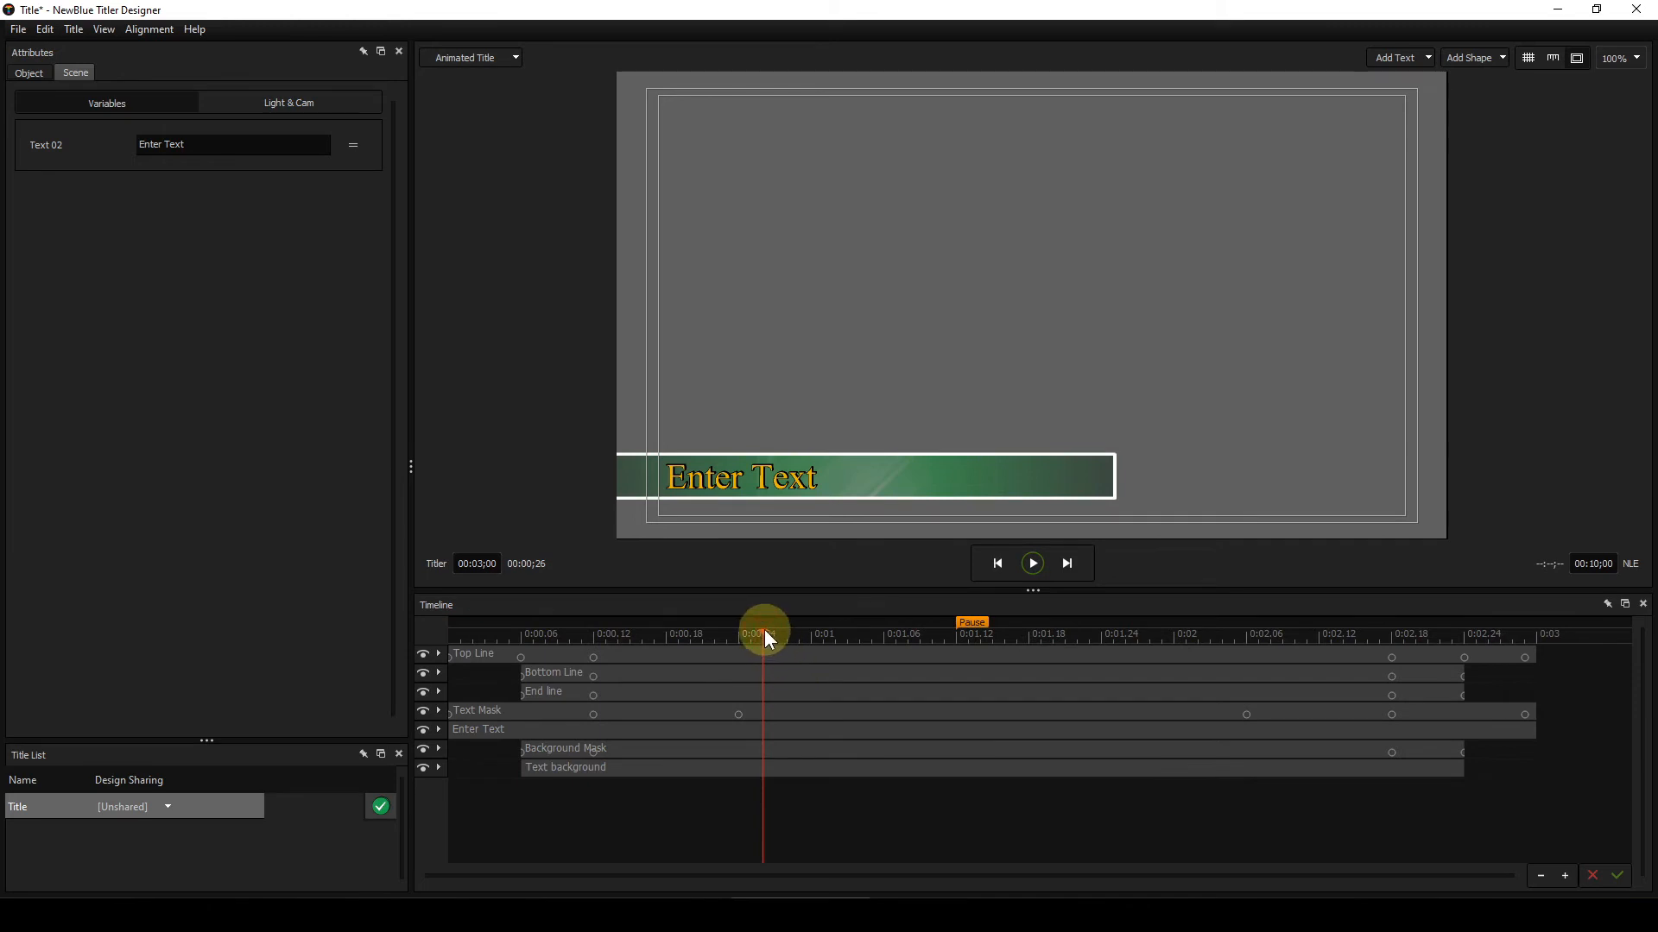
Step: Select the Text Mask layer and inspect its transform values at keyframes 3, 4 and 5
left_click(858, 643)
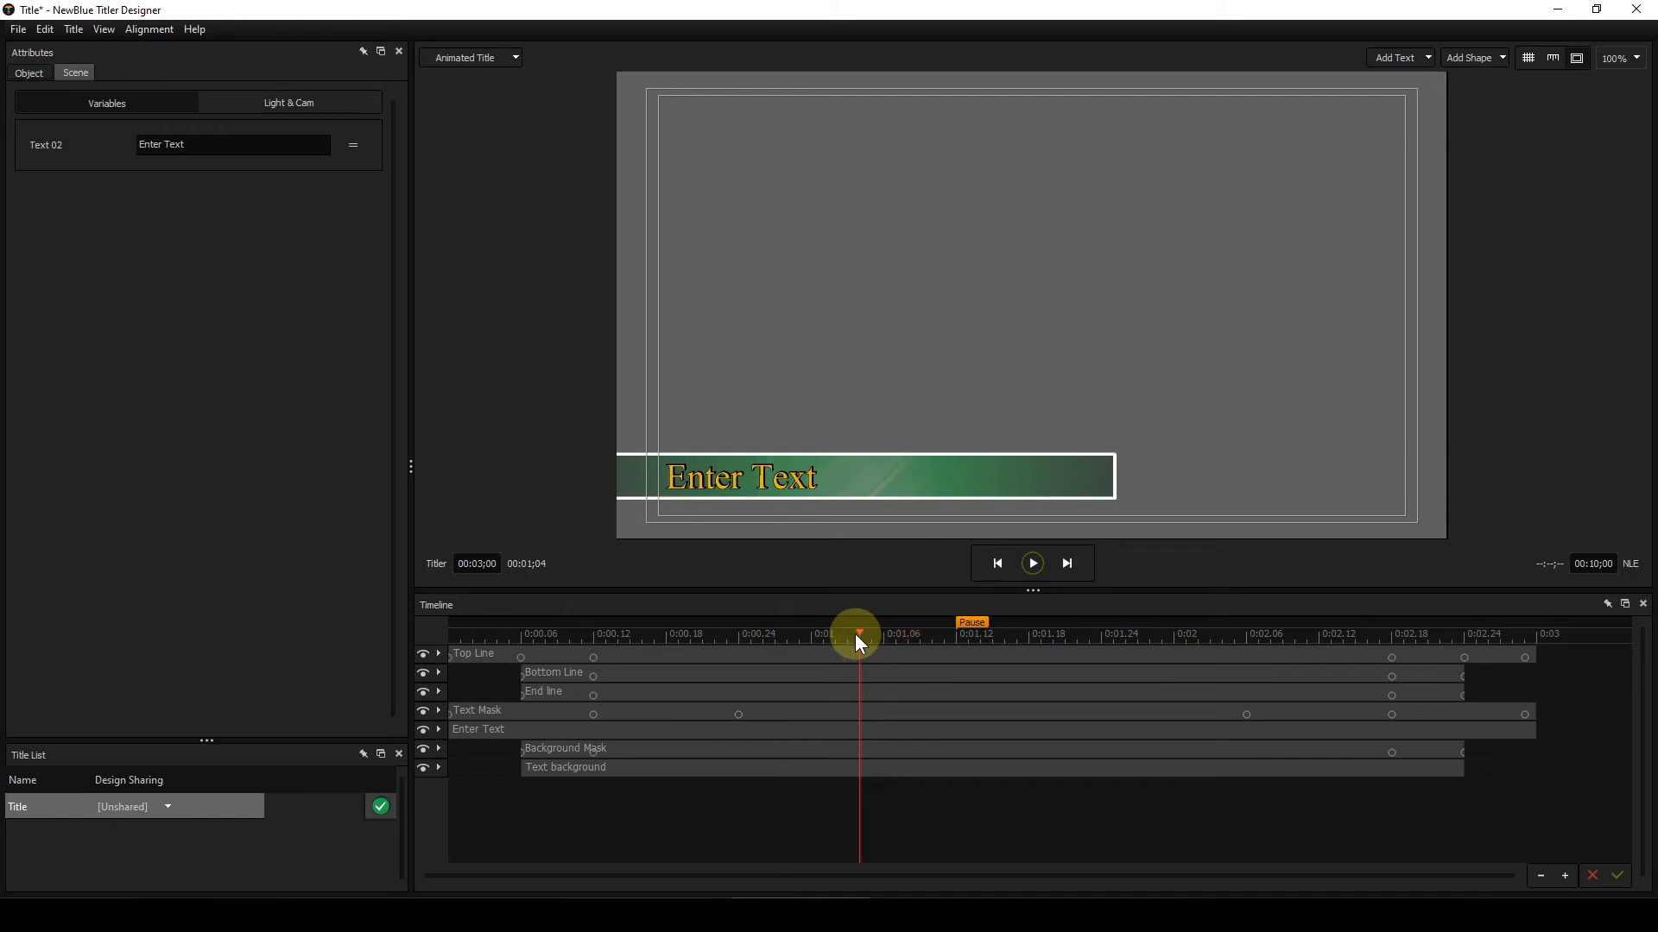
left_click_drag(857, 632, 1243, 629)
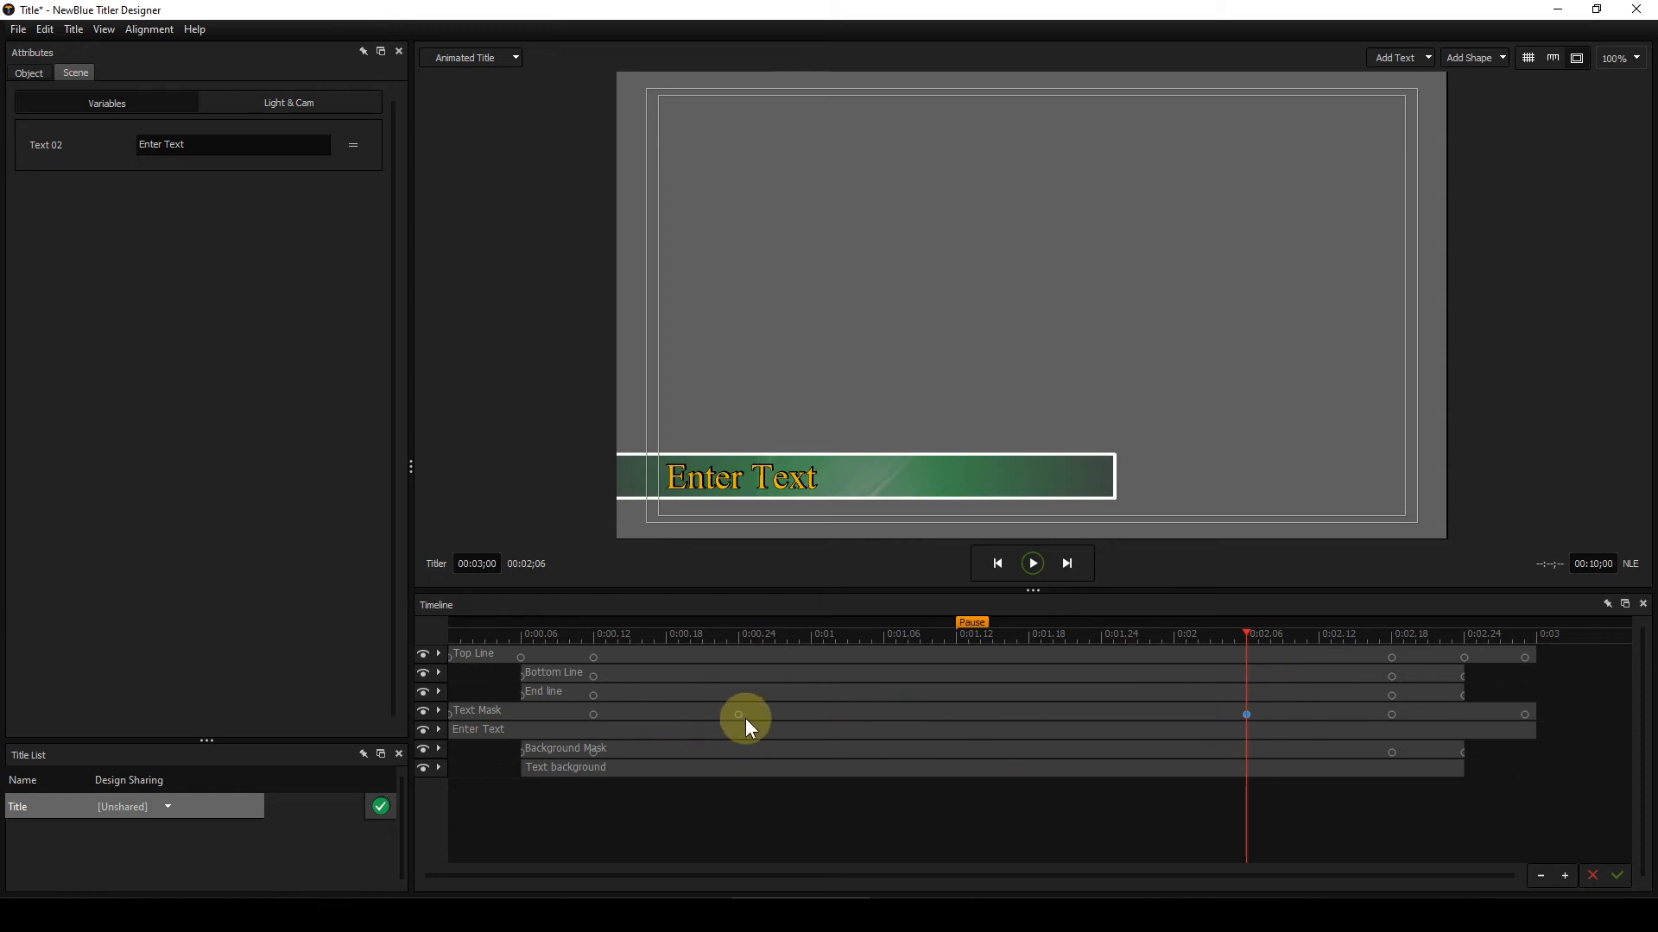
left_click(1086, 714)
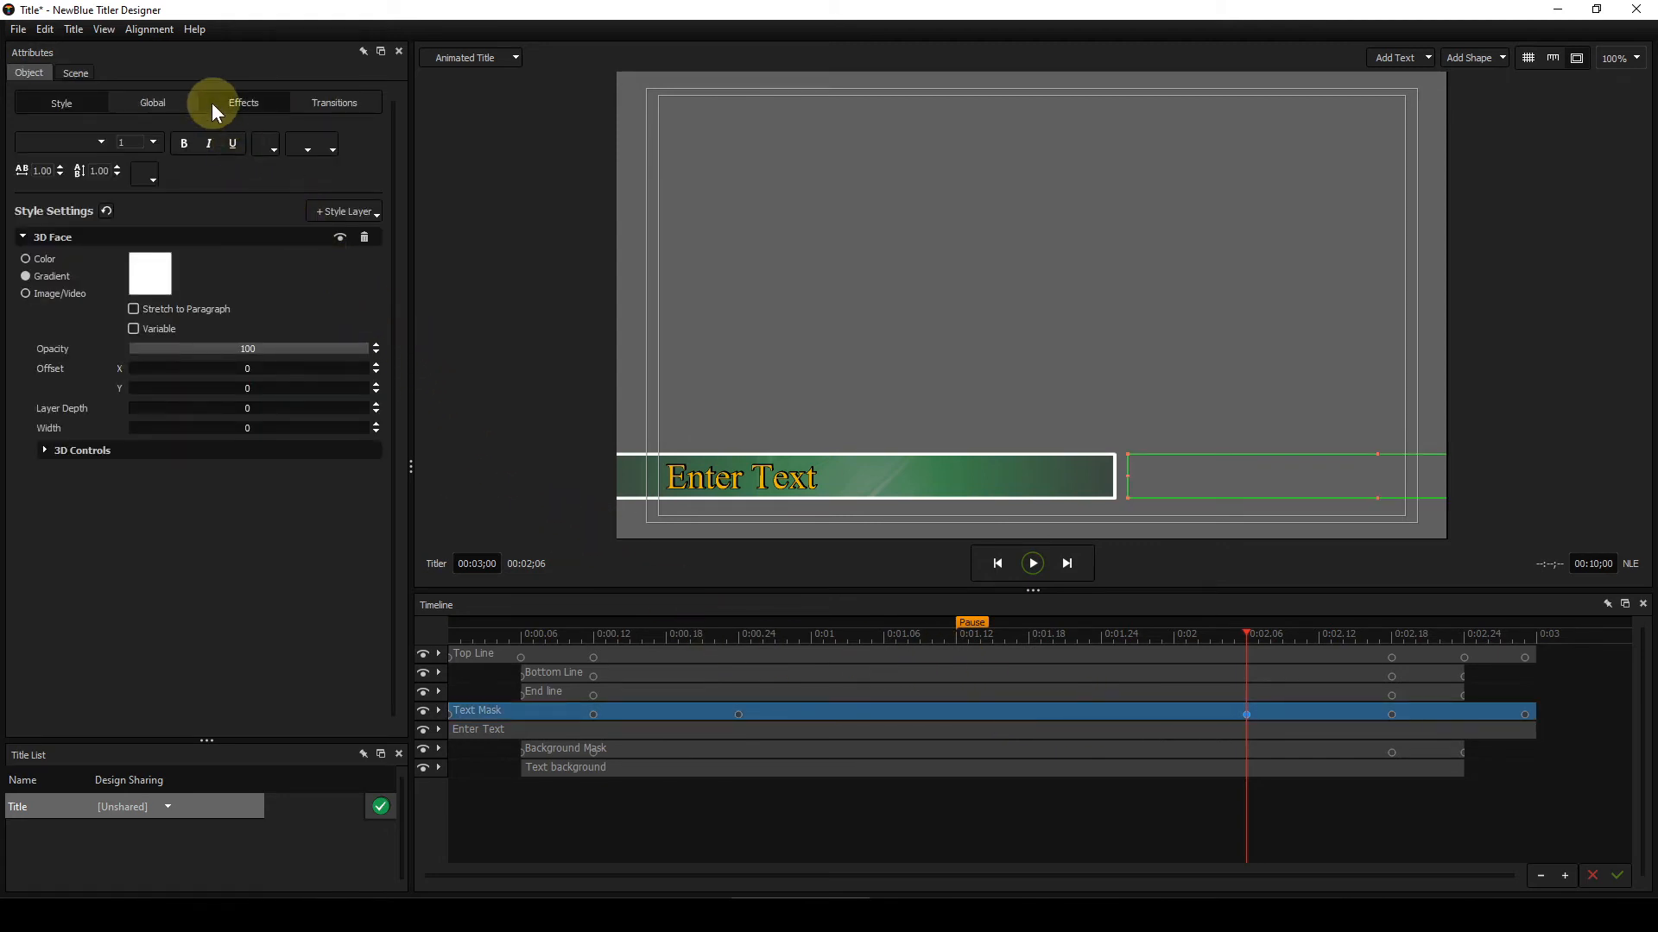
left_click(146, 101)
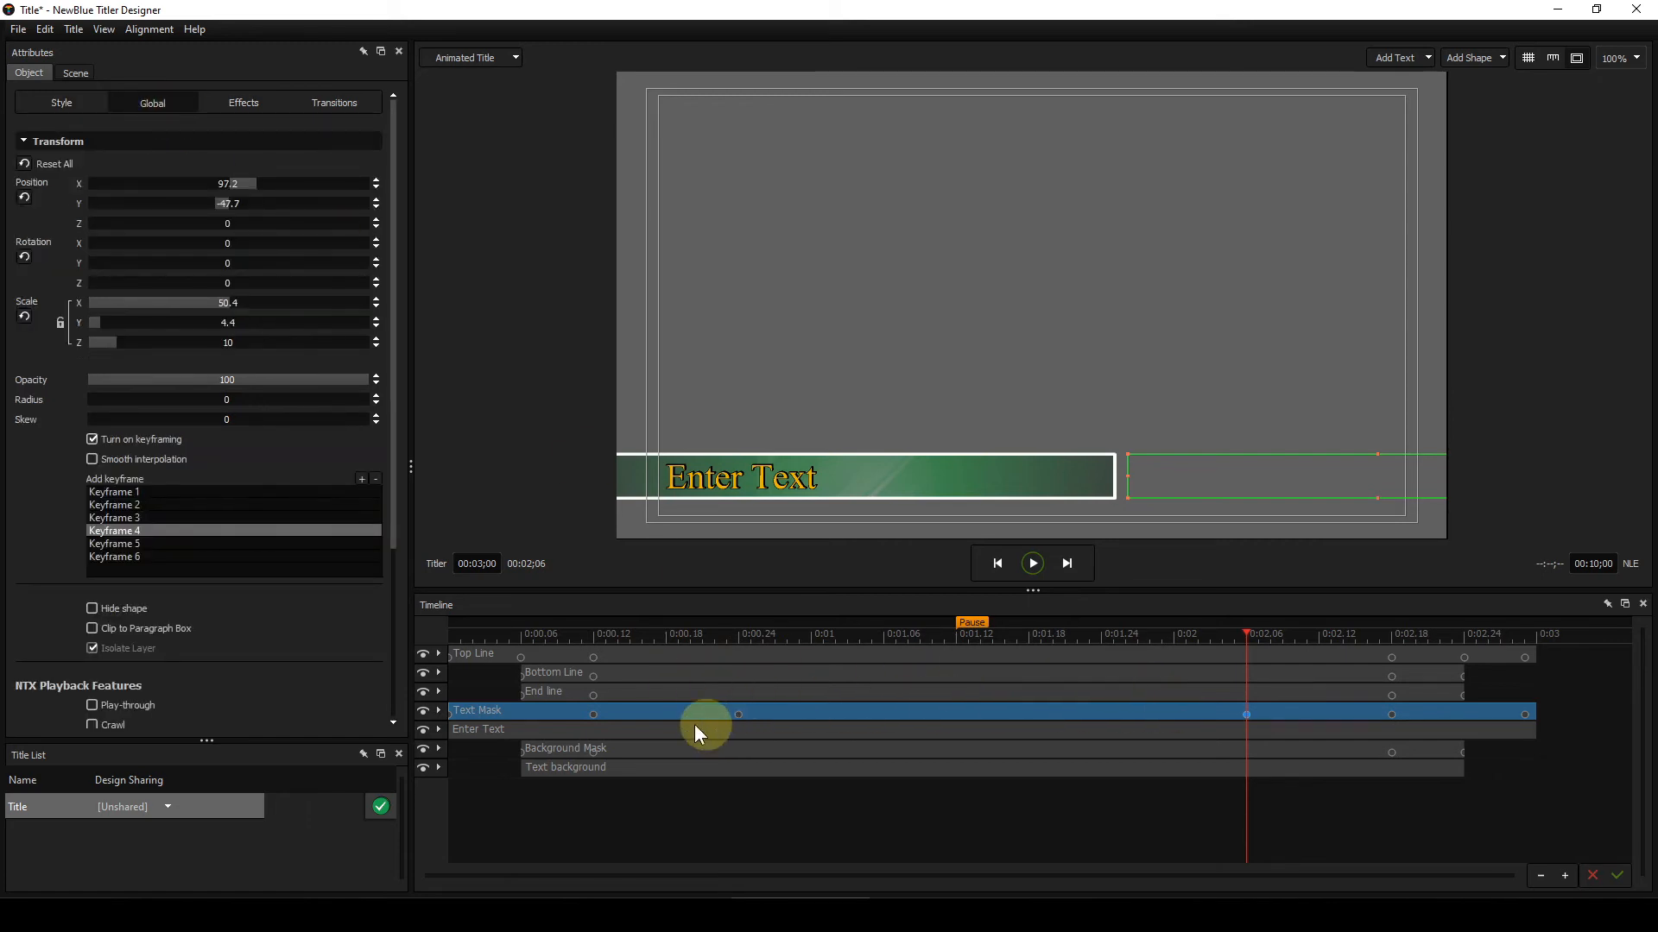
left_click(138, 517)
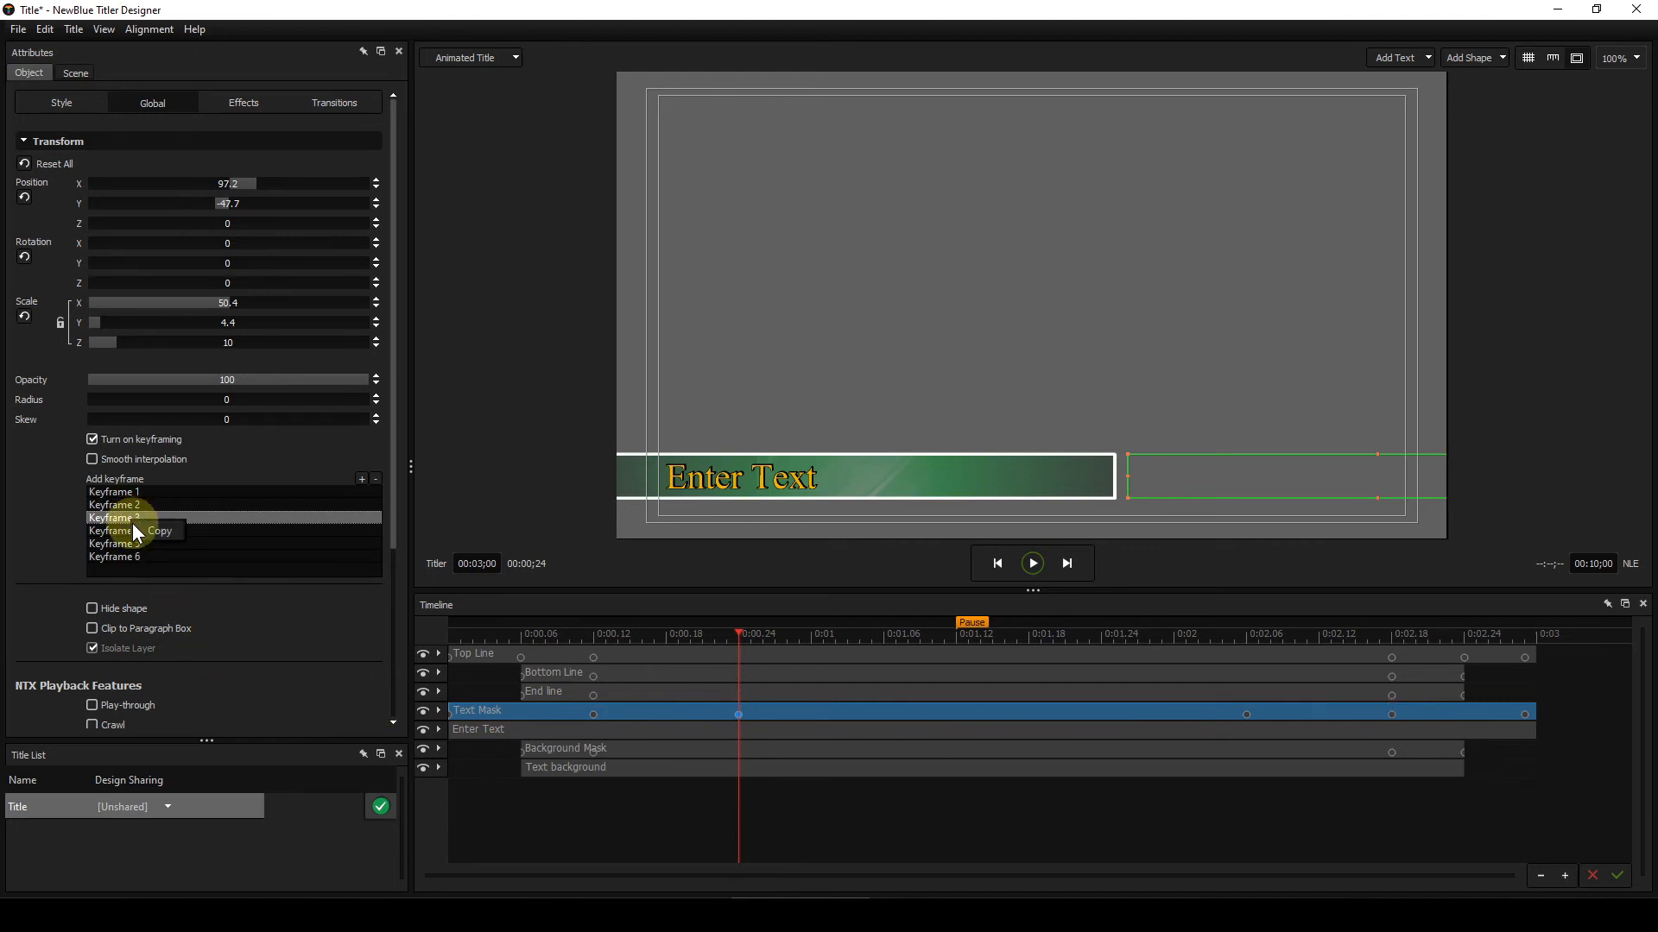
left_click(147, 530)
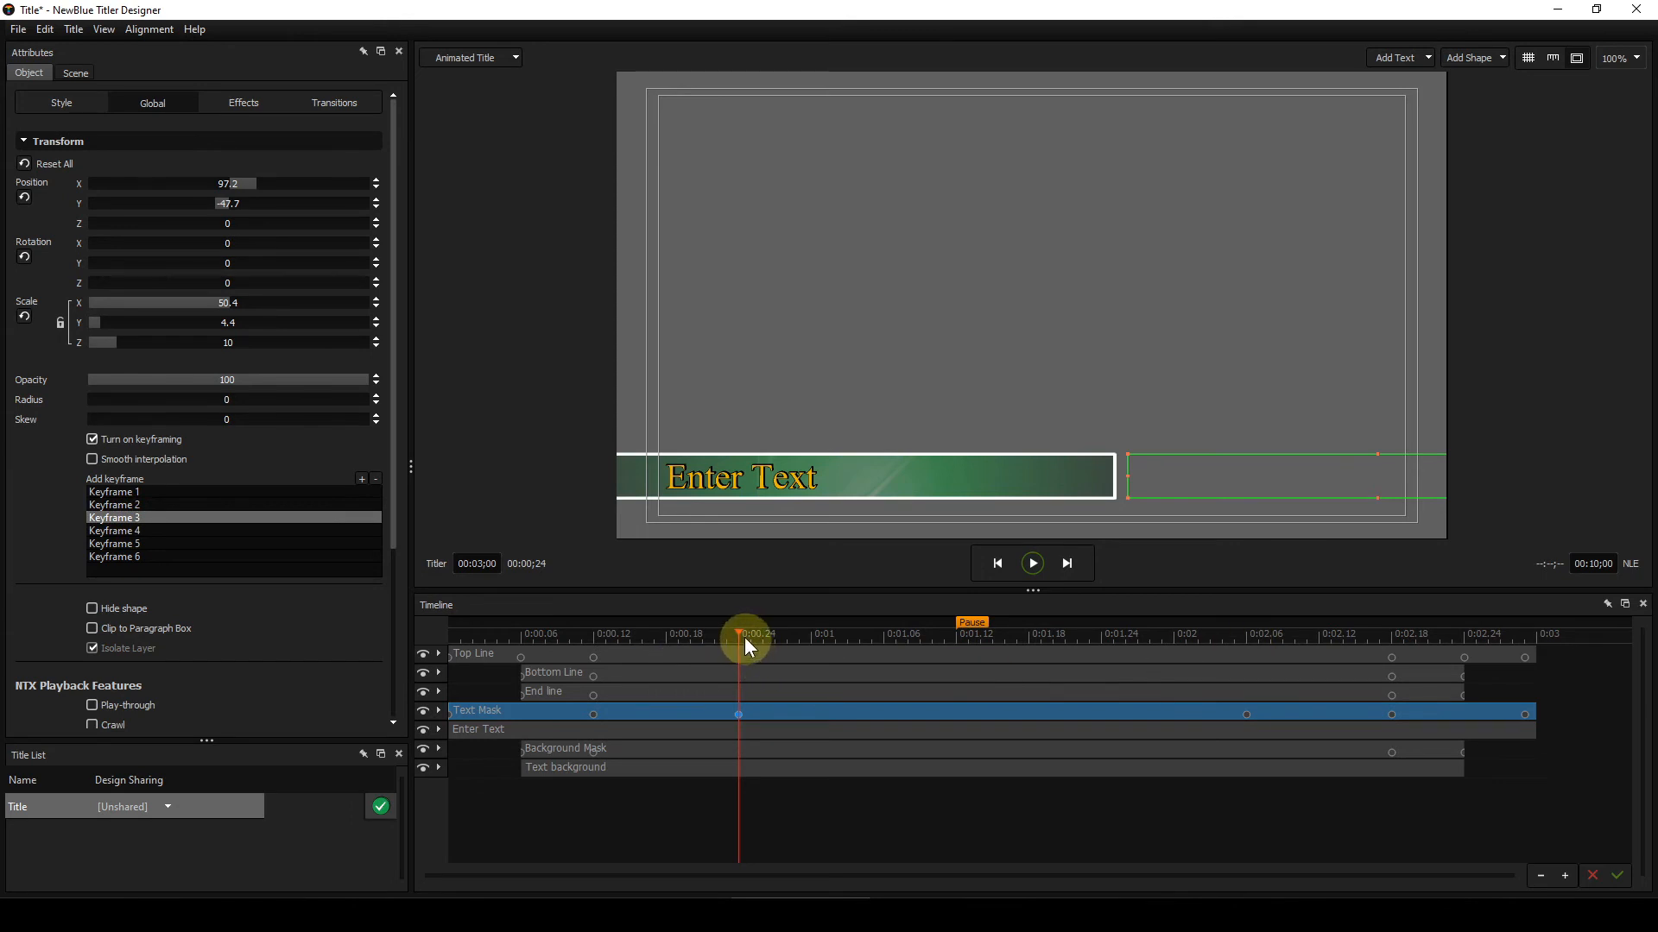
left_click_drag(739, 632, 1246, 644)
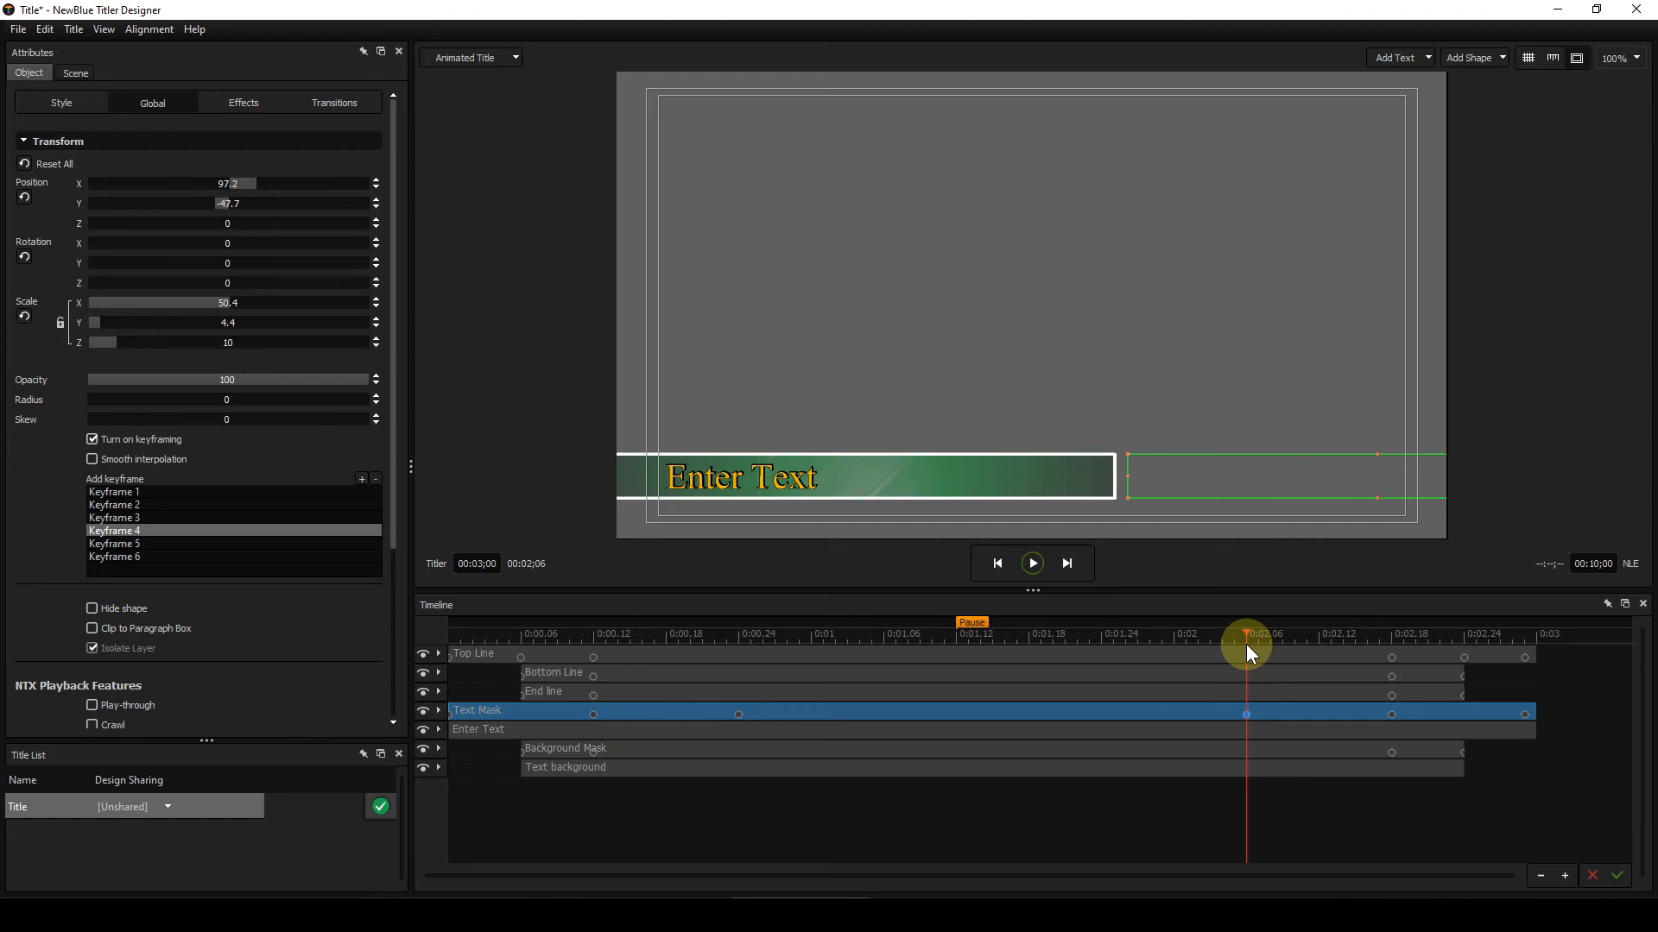
left_click(1254, 720)
left_click(107, 587)
left_click(1391, 637)
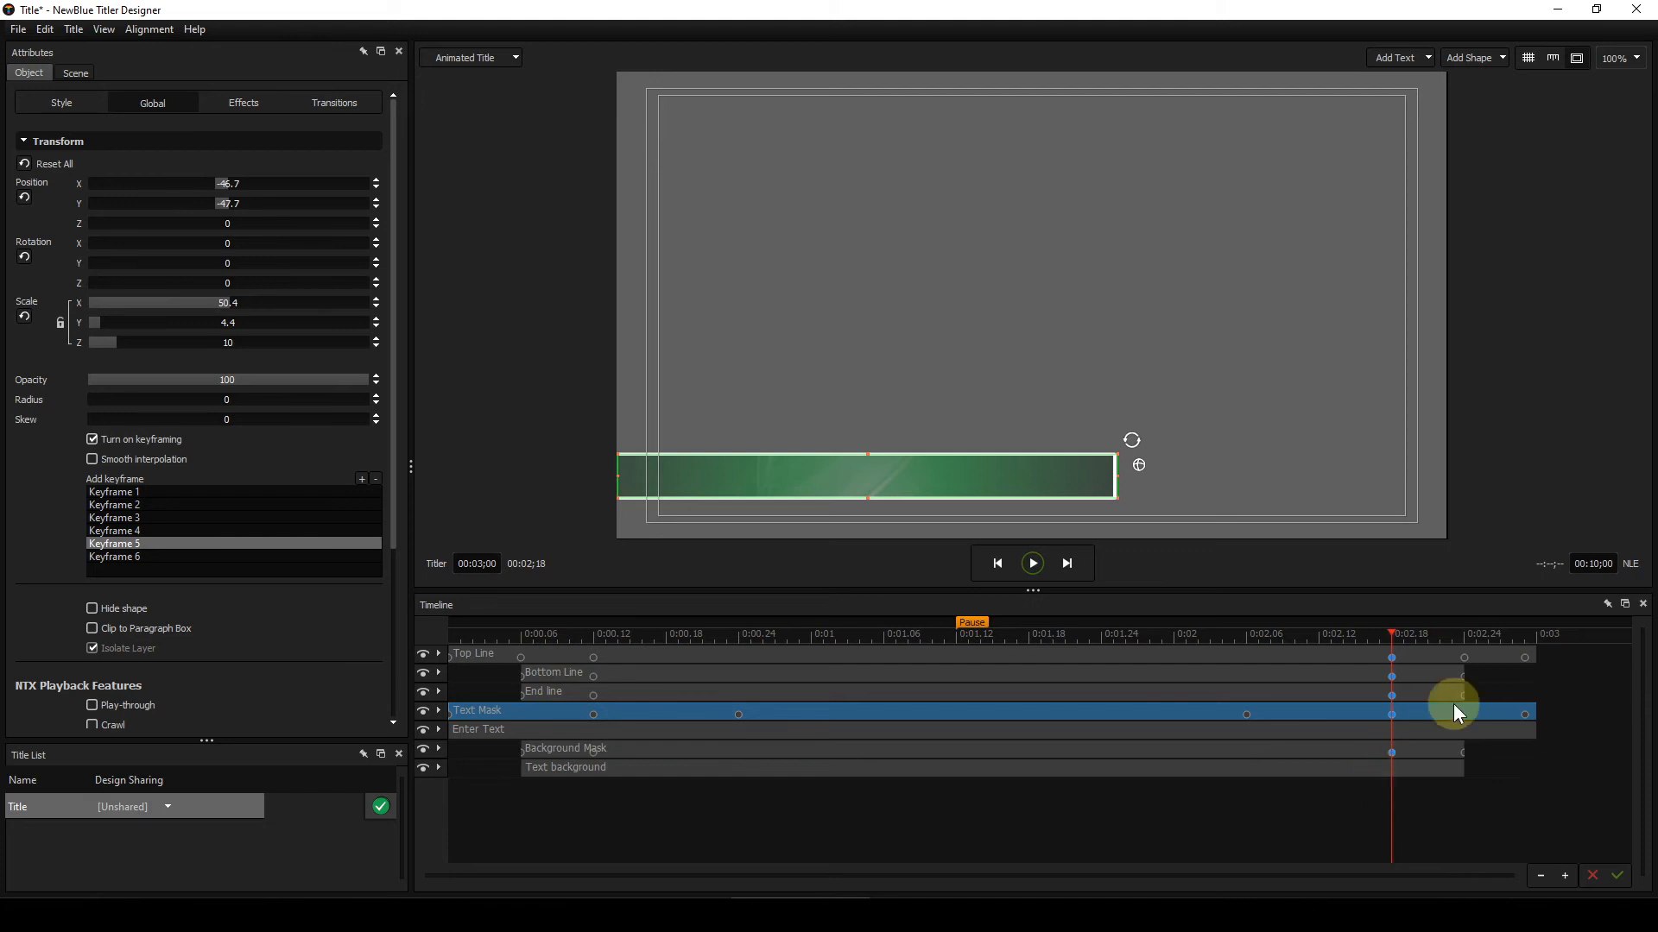
Step: Select the Top Line layer and step through its final keyframes to watch it shrink, then return to the start
left_click(1335, 654)
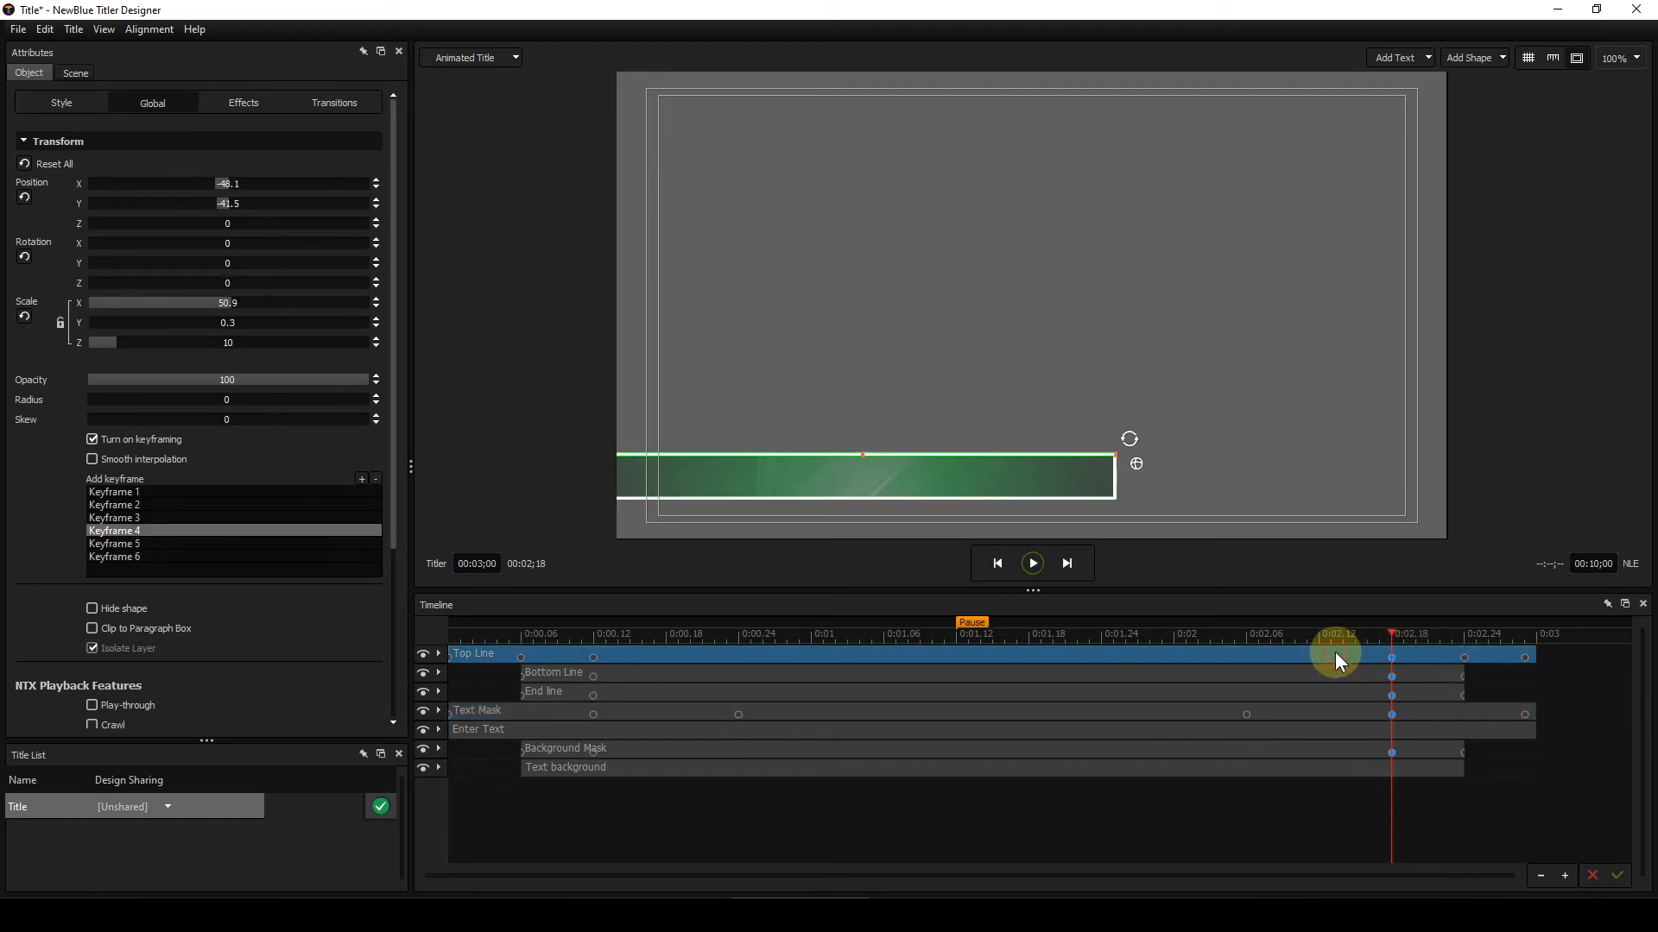
left_click(1233, 635)
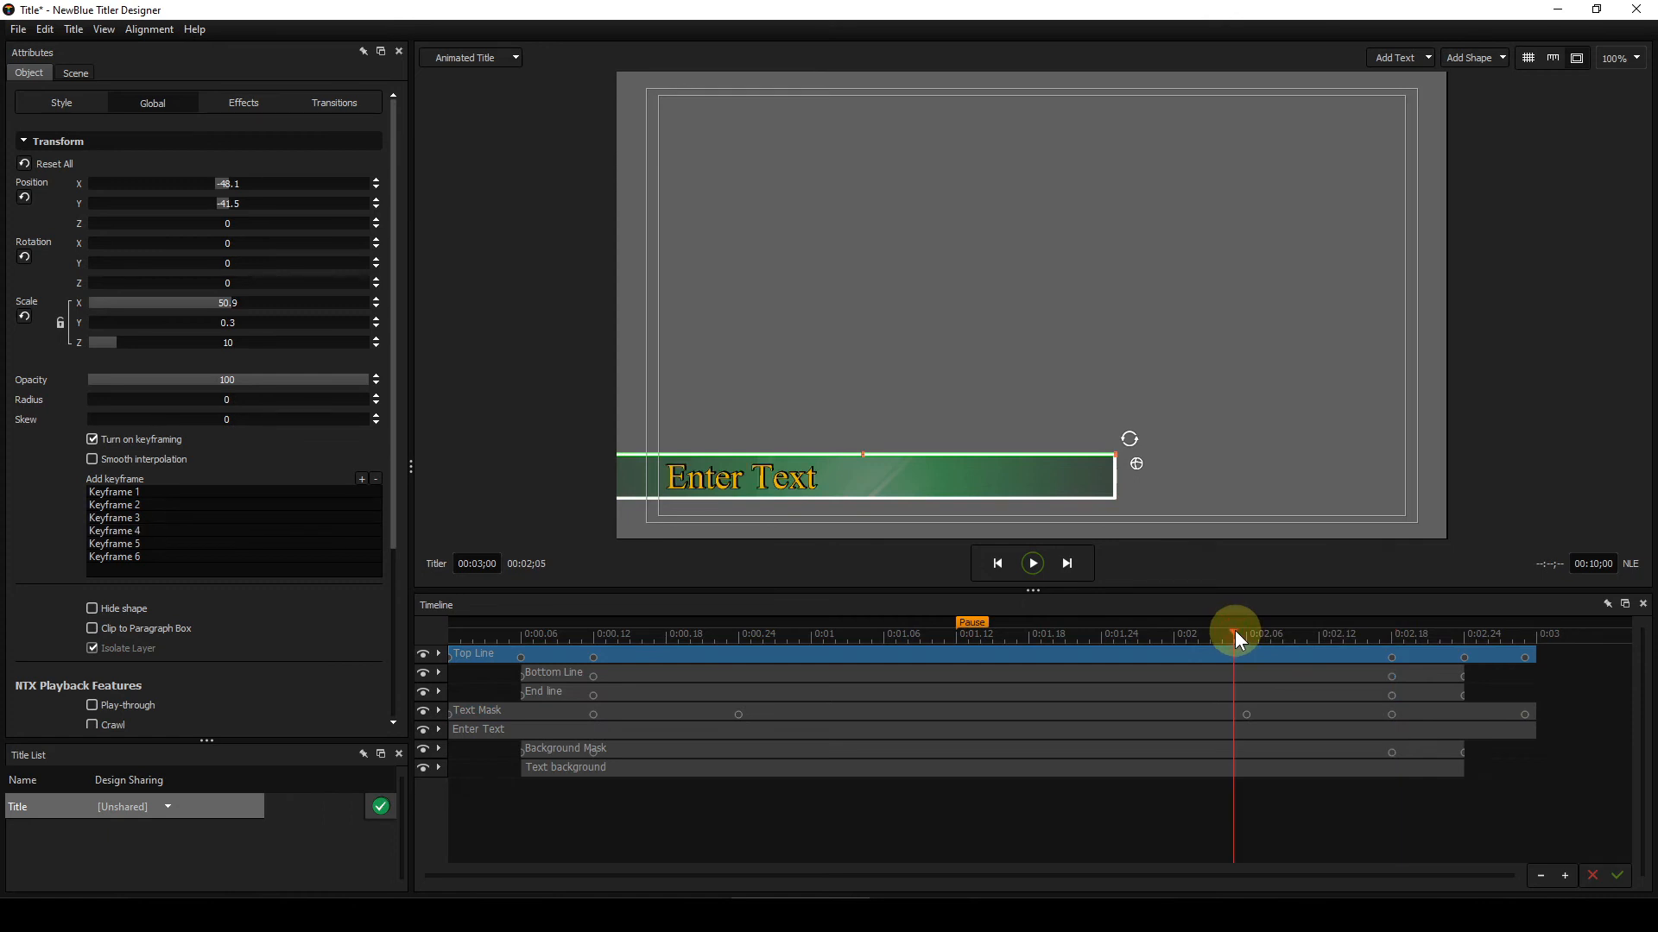
key("Right")
key("Right")
key("Right")
key("Right")
key("Right")
key("Right")
key("Right")
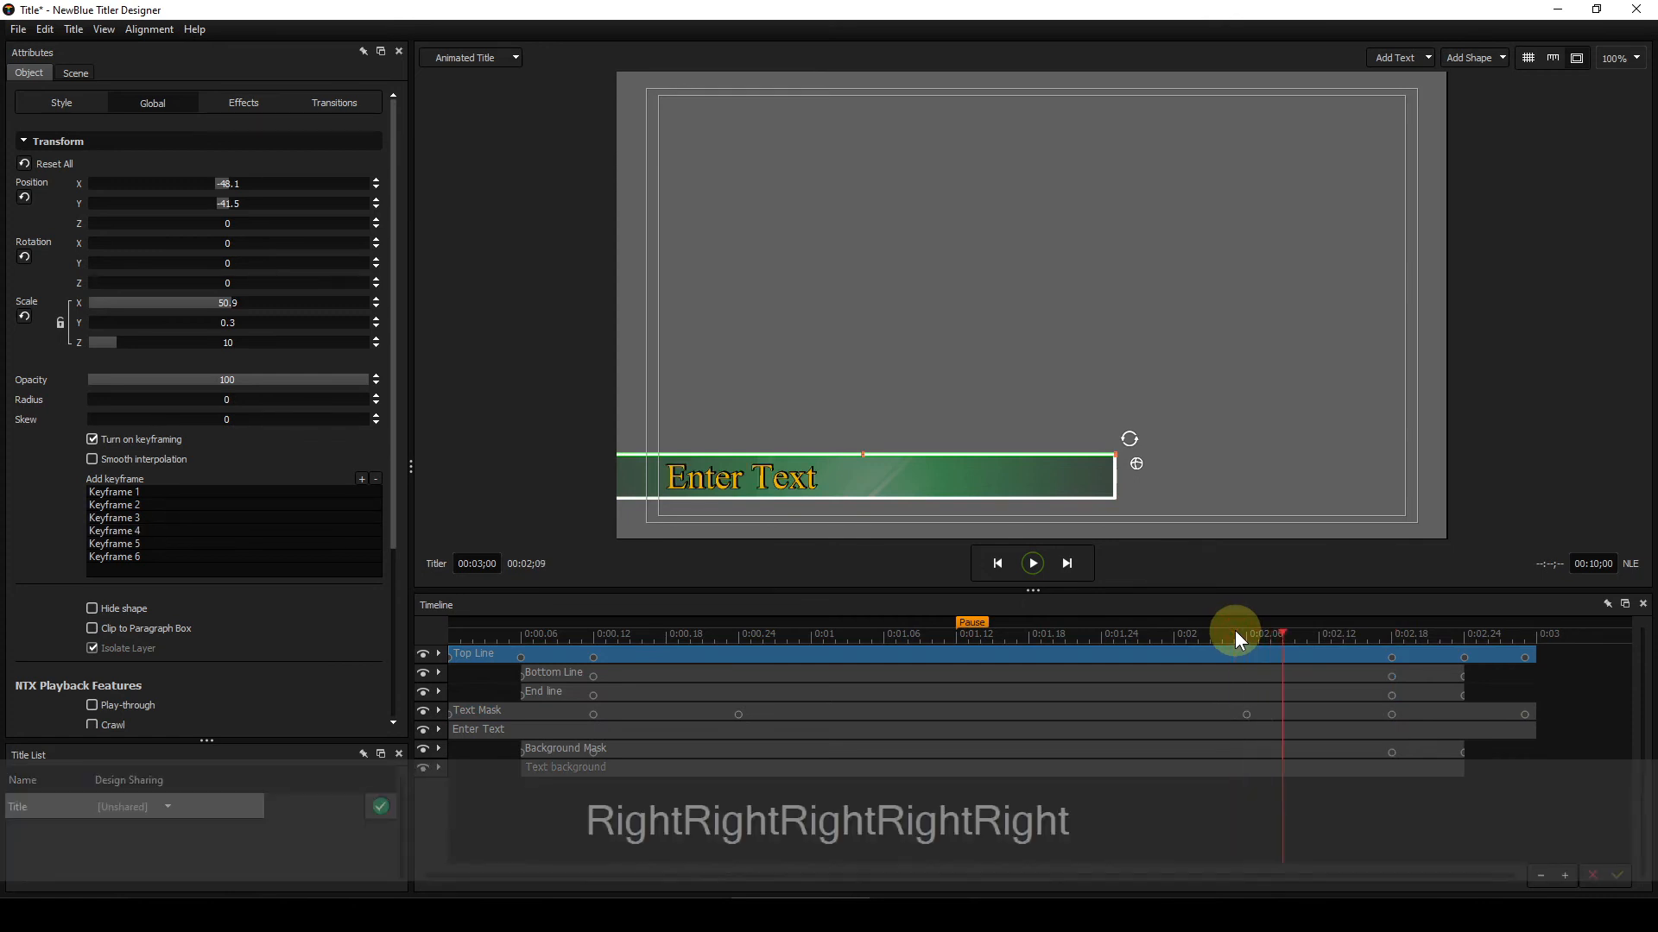
key("Right")
key("Right")
key("Right")
key("Right")
key("Right")
key("Right")
key("Right")
key("Right")
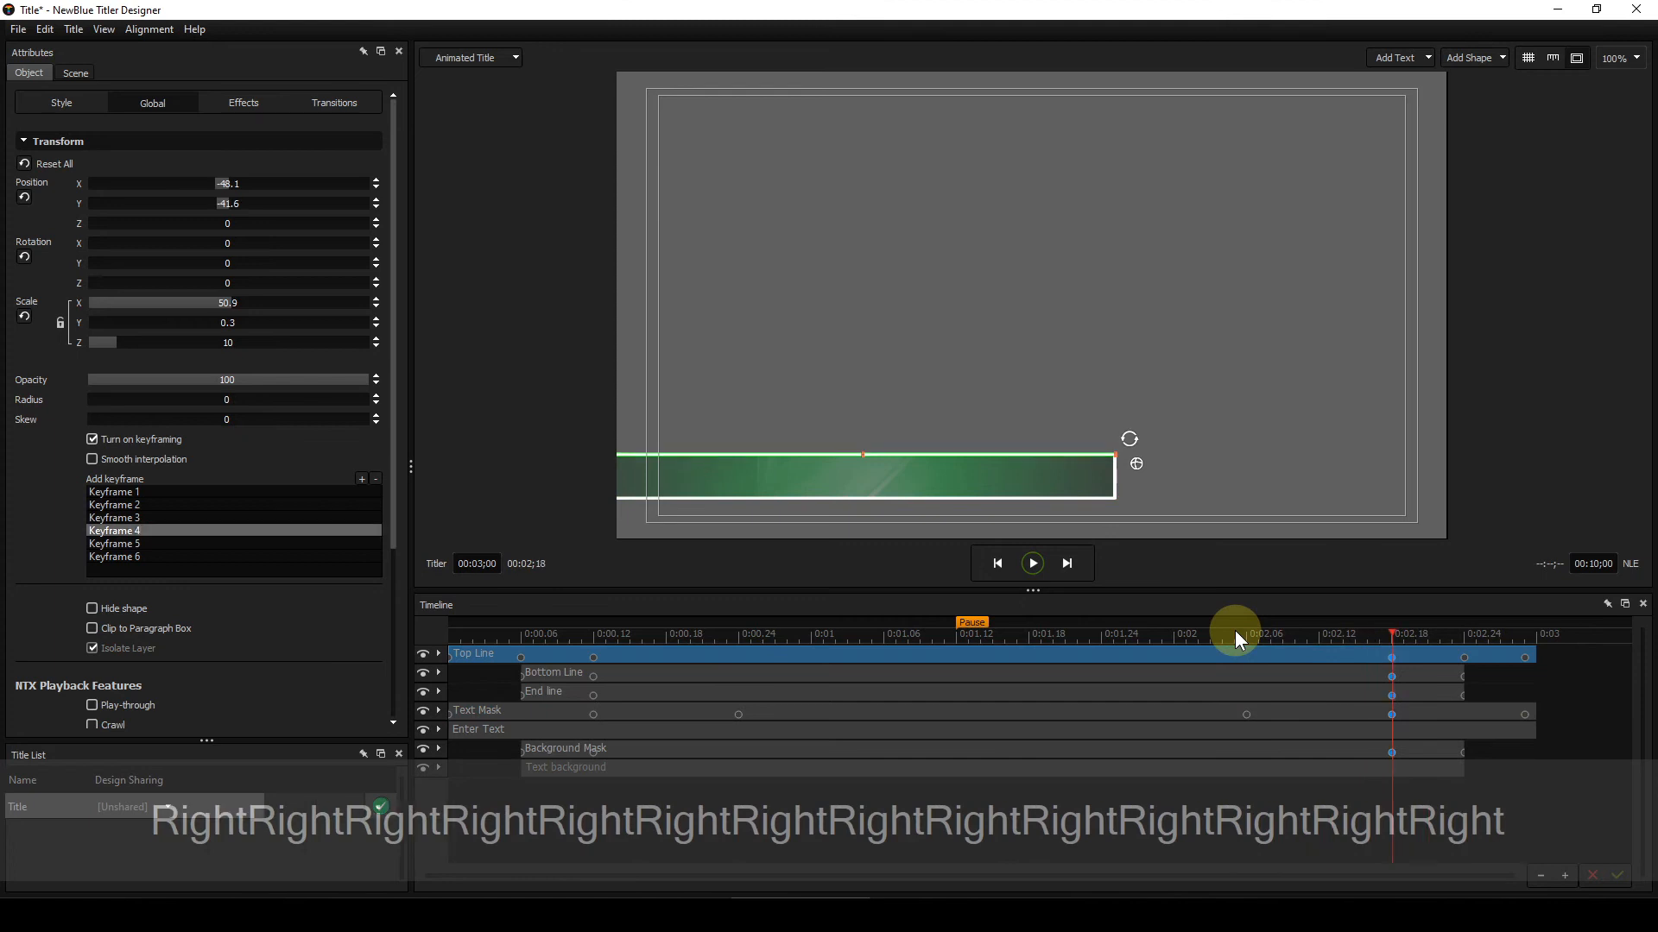
key("Right")
key("Right")
key("Right")
key("Right")
key("Right")
key("Right")
key("Right")
key("Right")
key("Right")
key("Right")
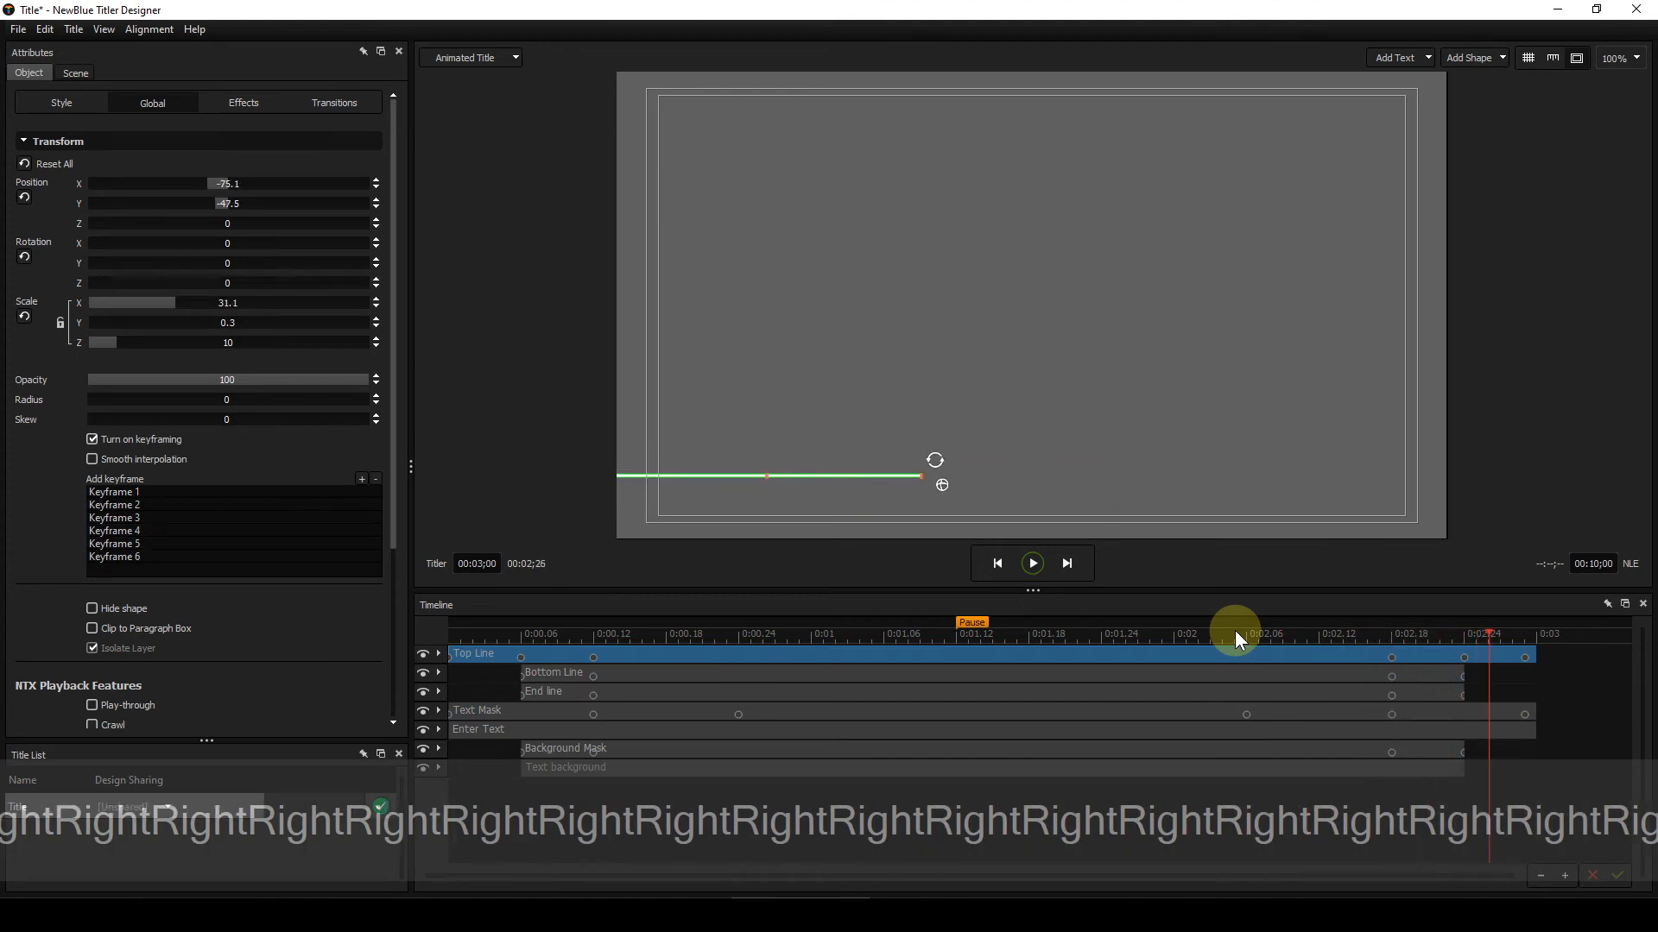
key("Home")
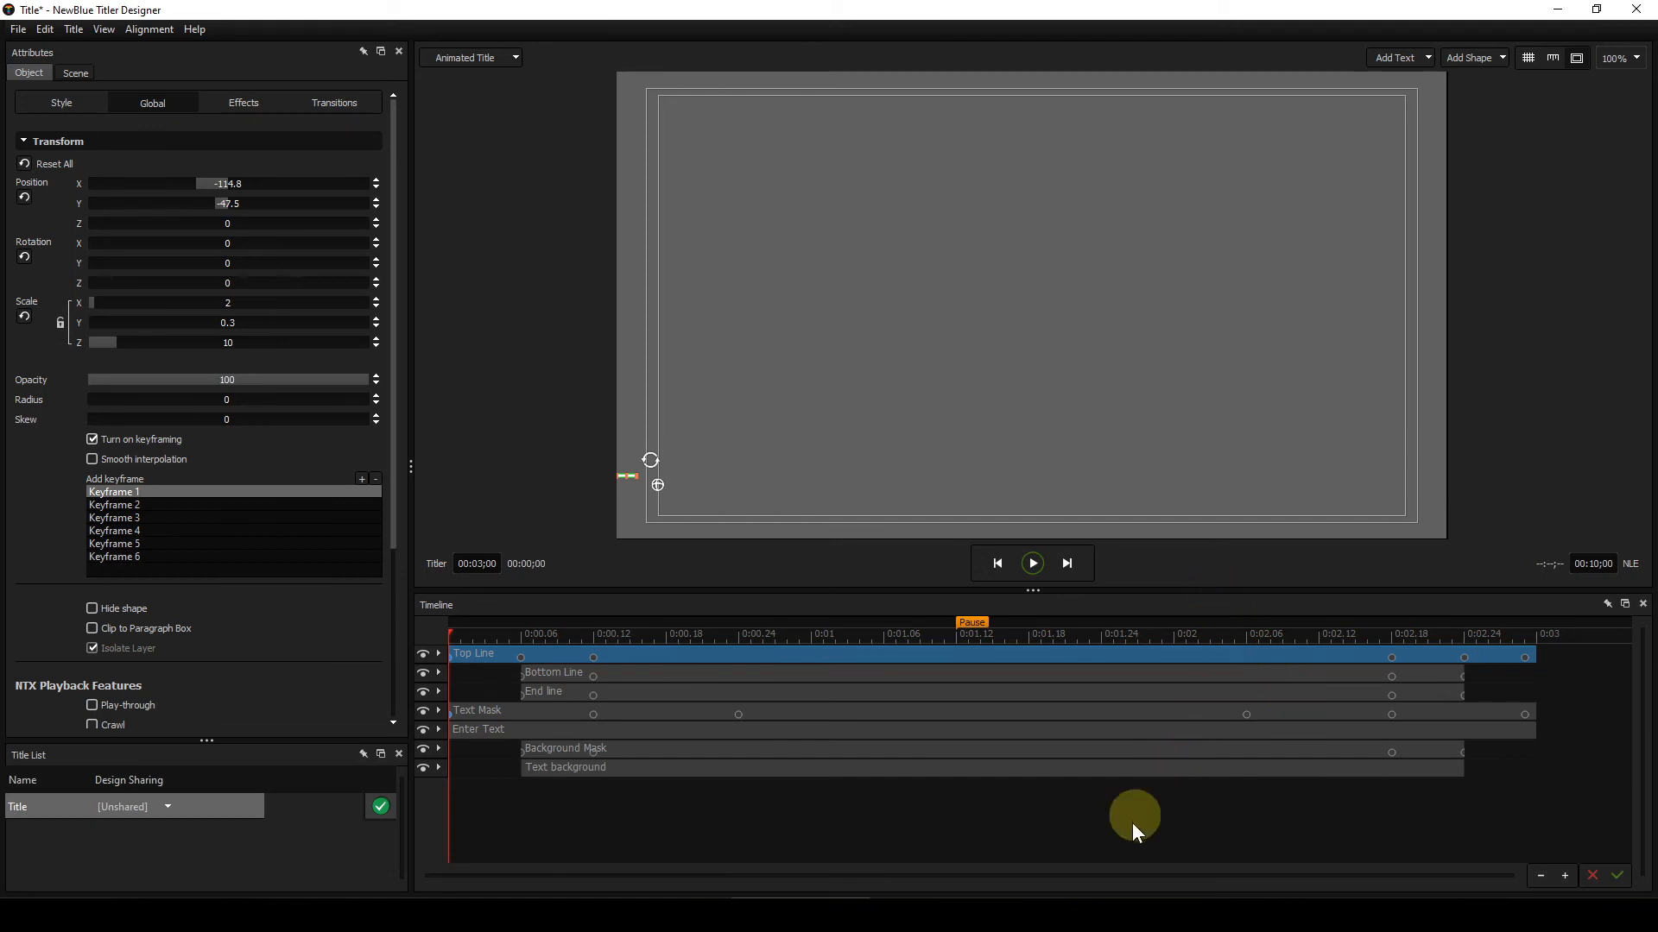
Step: Deselect all layers and play the title preview up to the pause point
left_click(1078, 808)
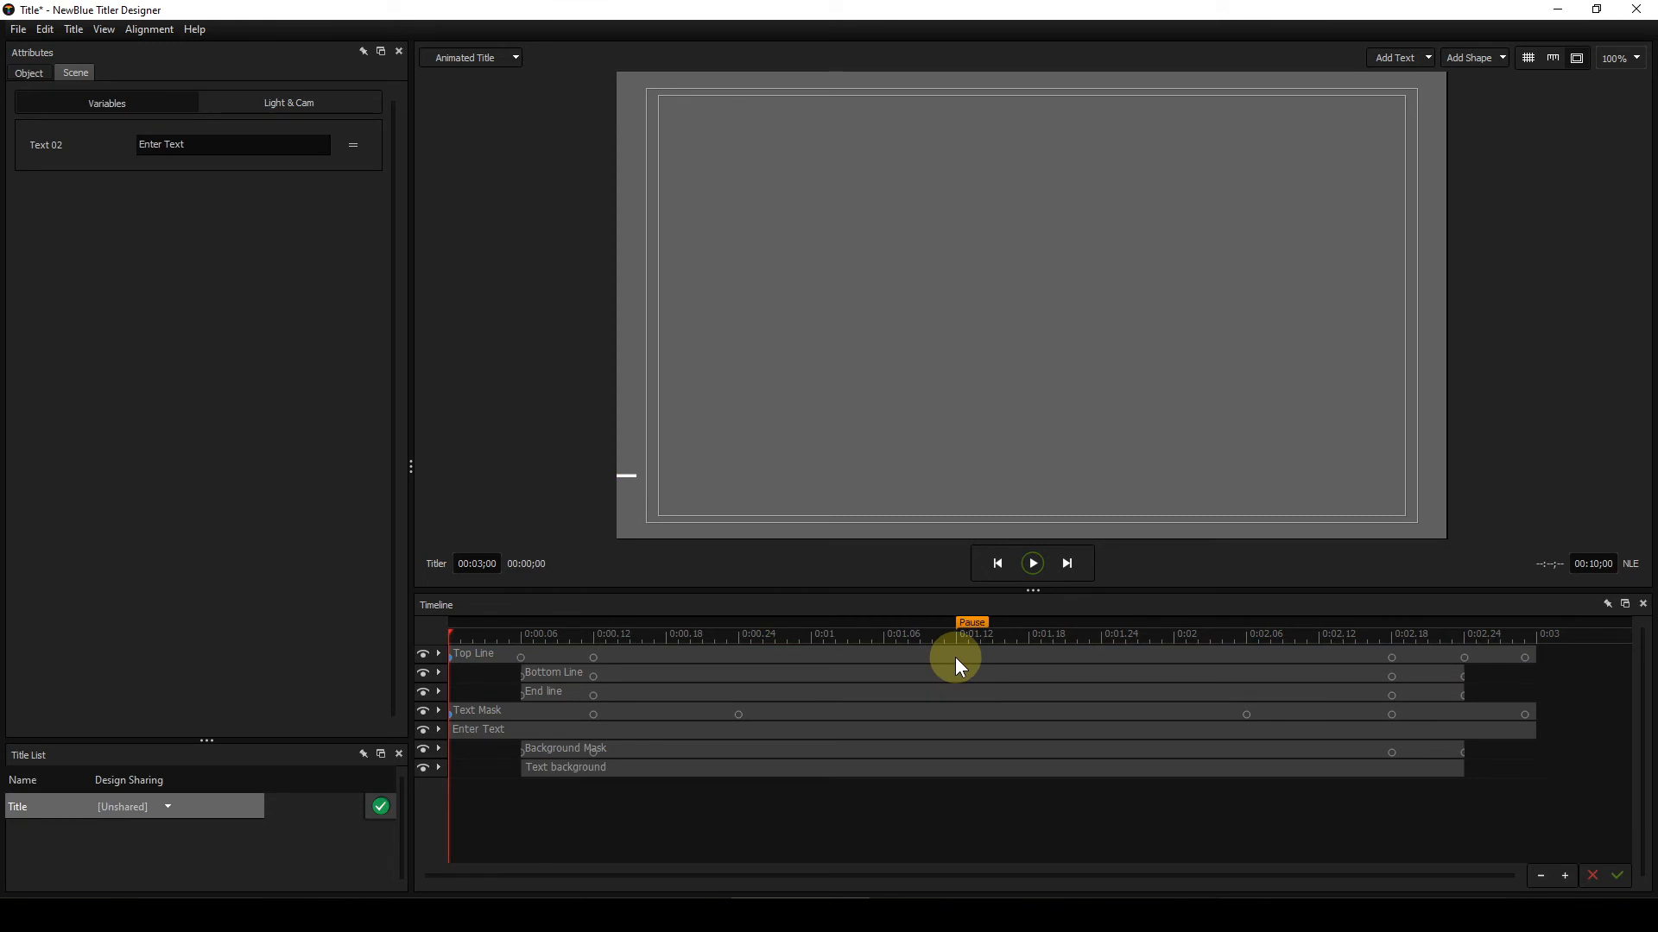
left_click(1033, 562)
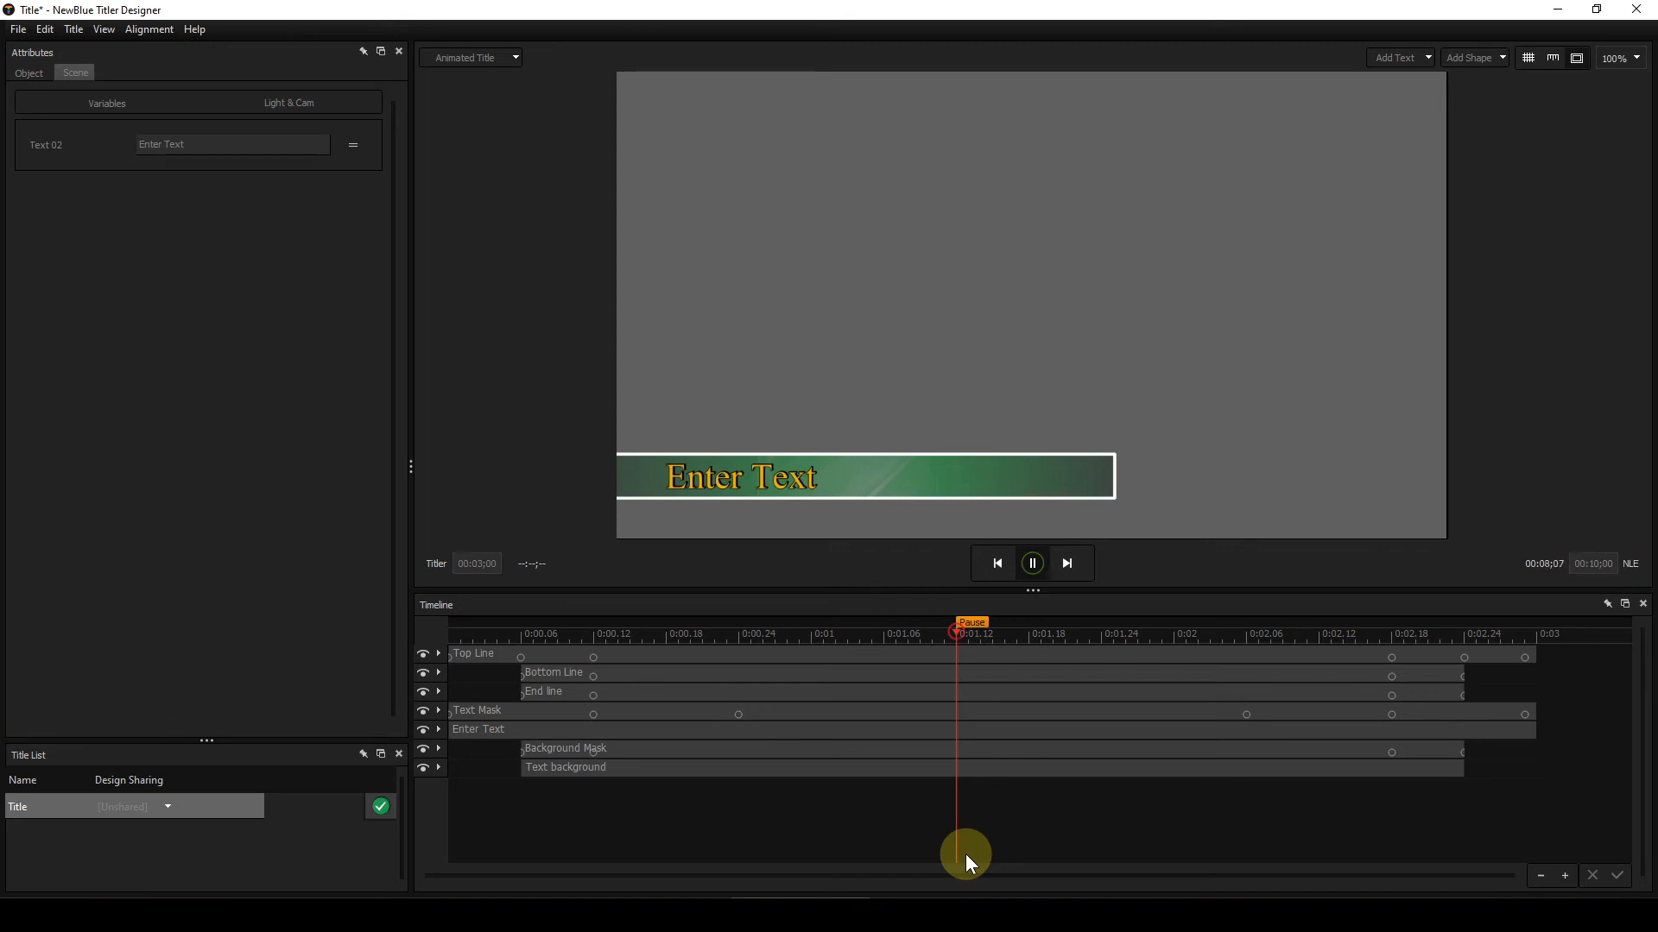
left_click(1033, 564)
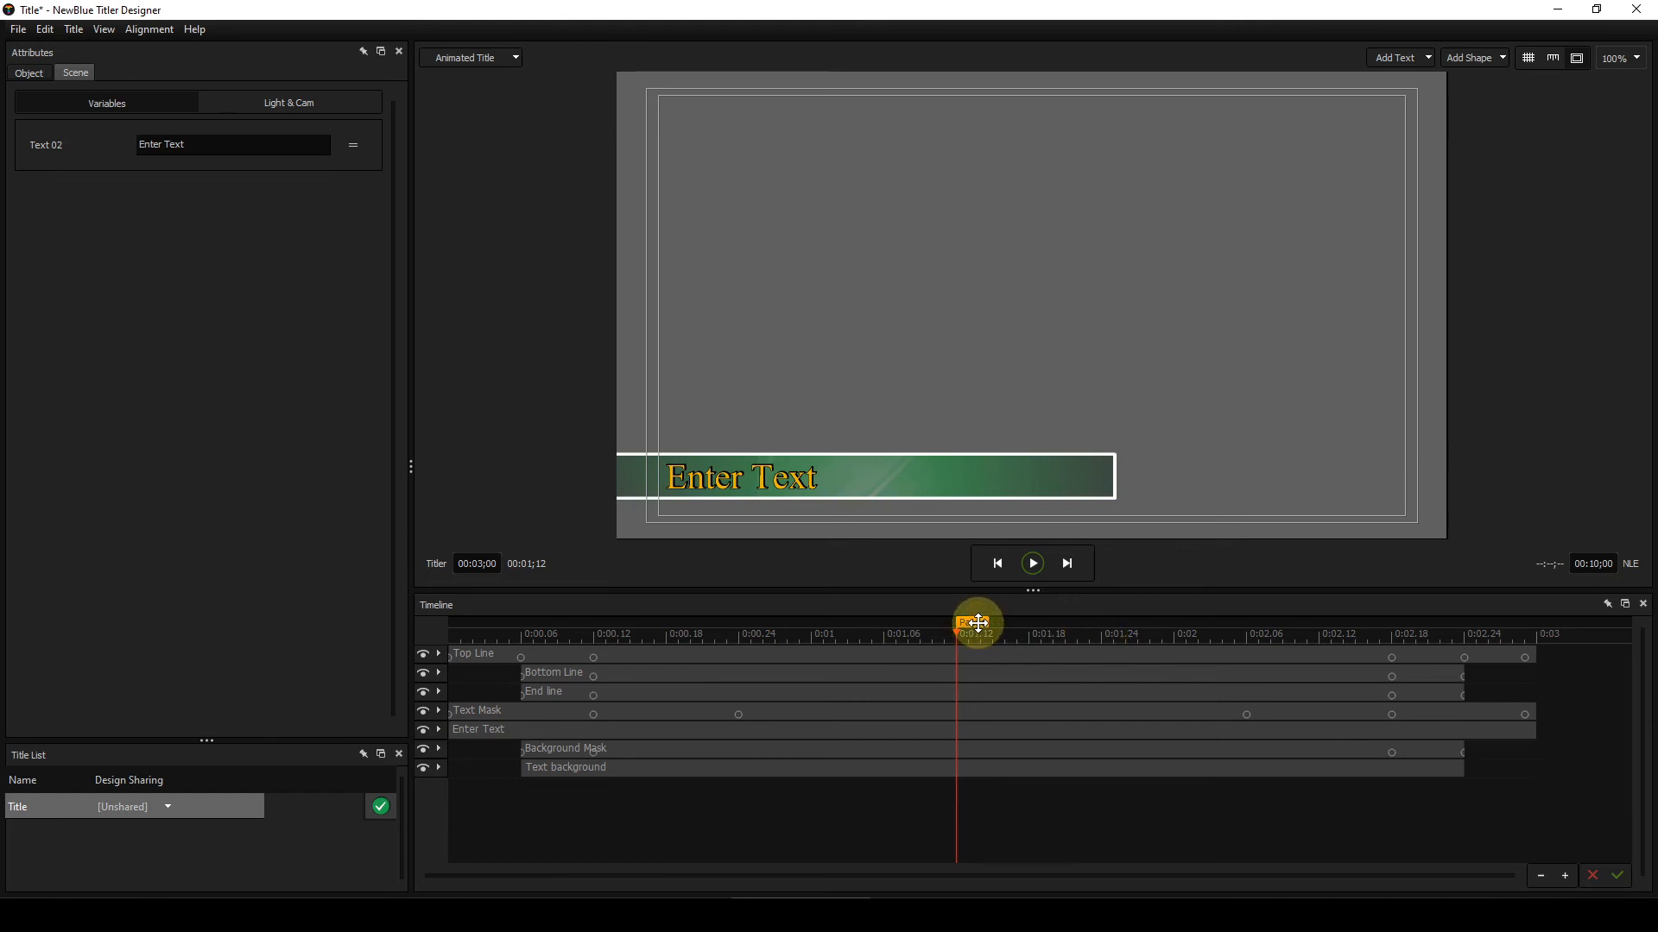
Step: Move the pause marker earlier to about 0;08 and preview playback with it
left_click_drag(979, 623, 581, 620)
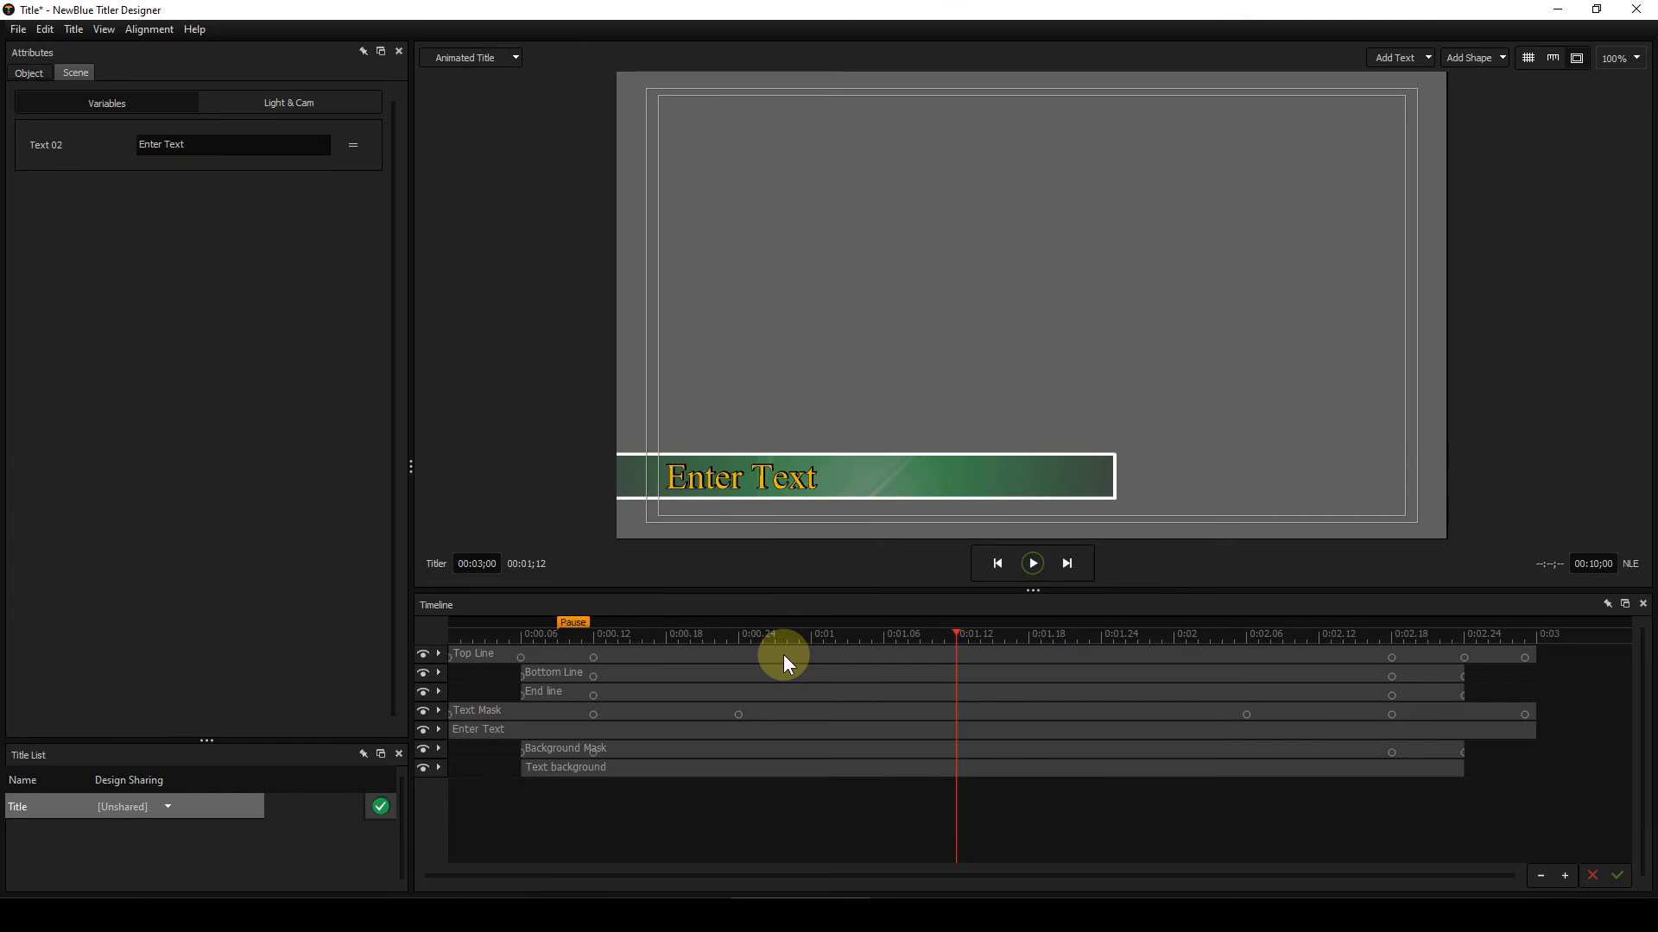
left_click(1031, 562)
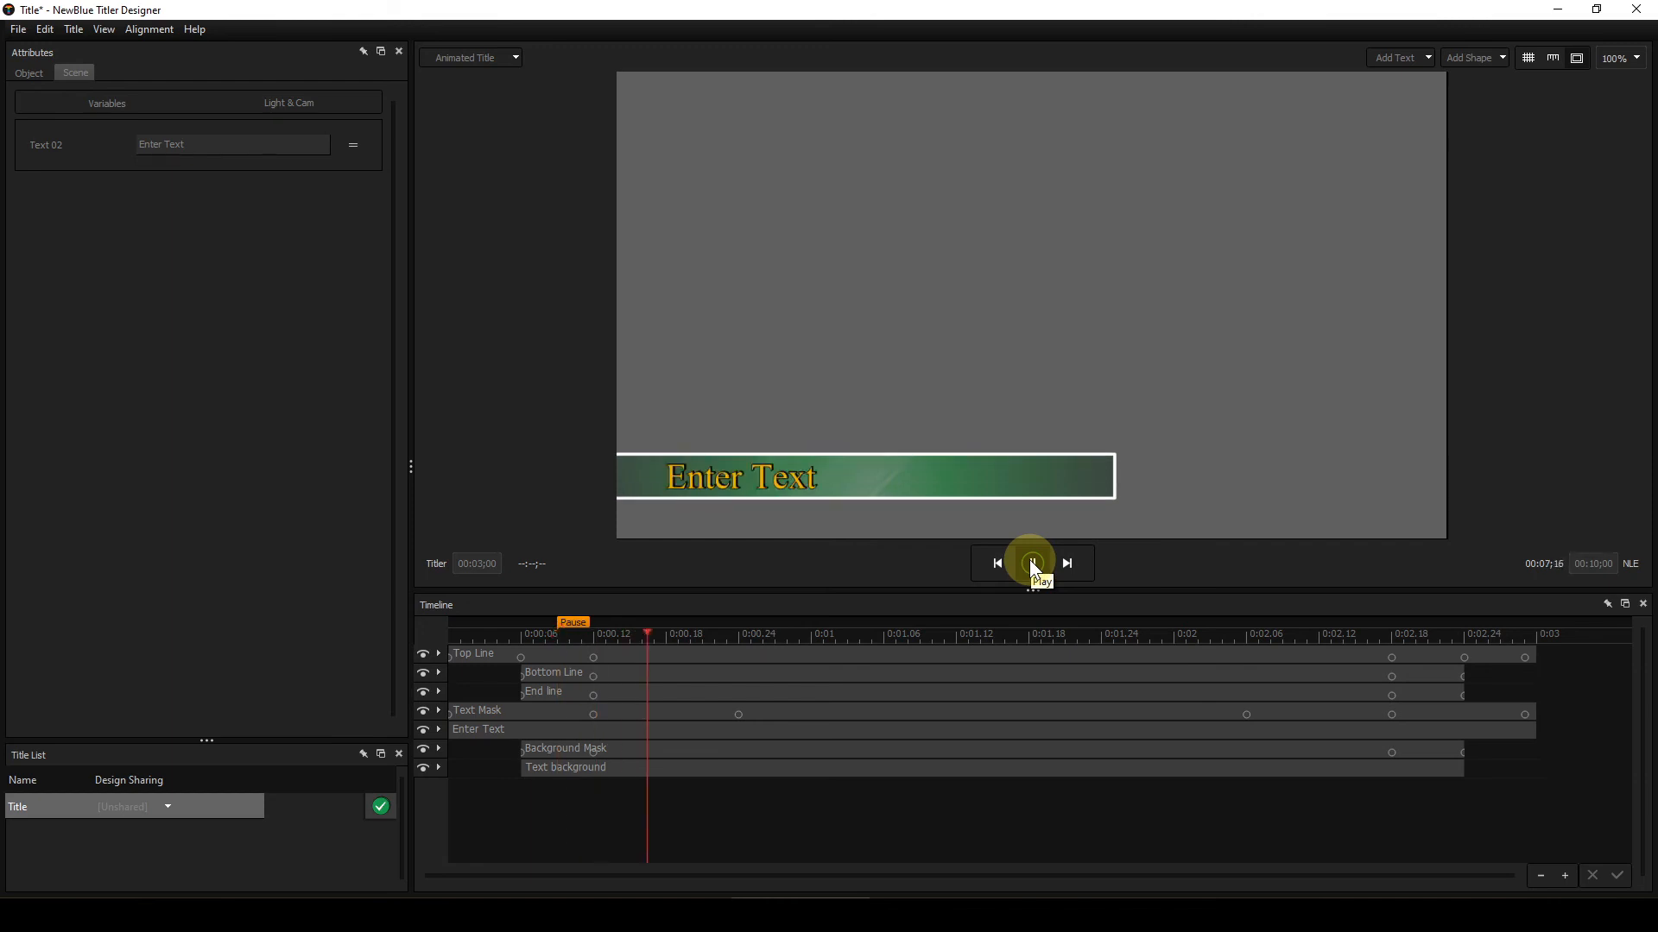
left_click(1033, 563)
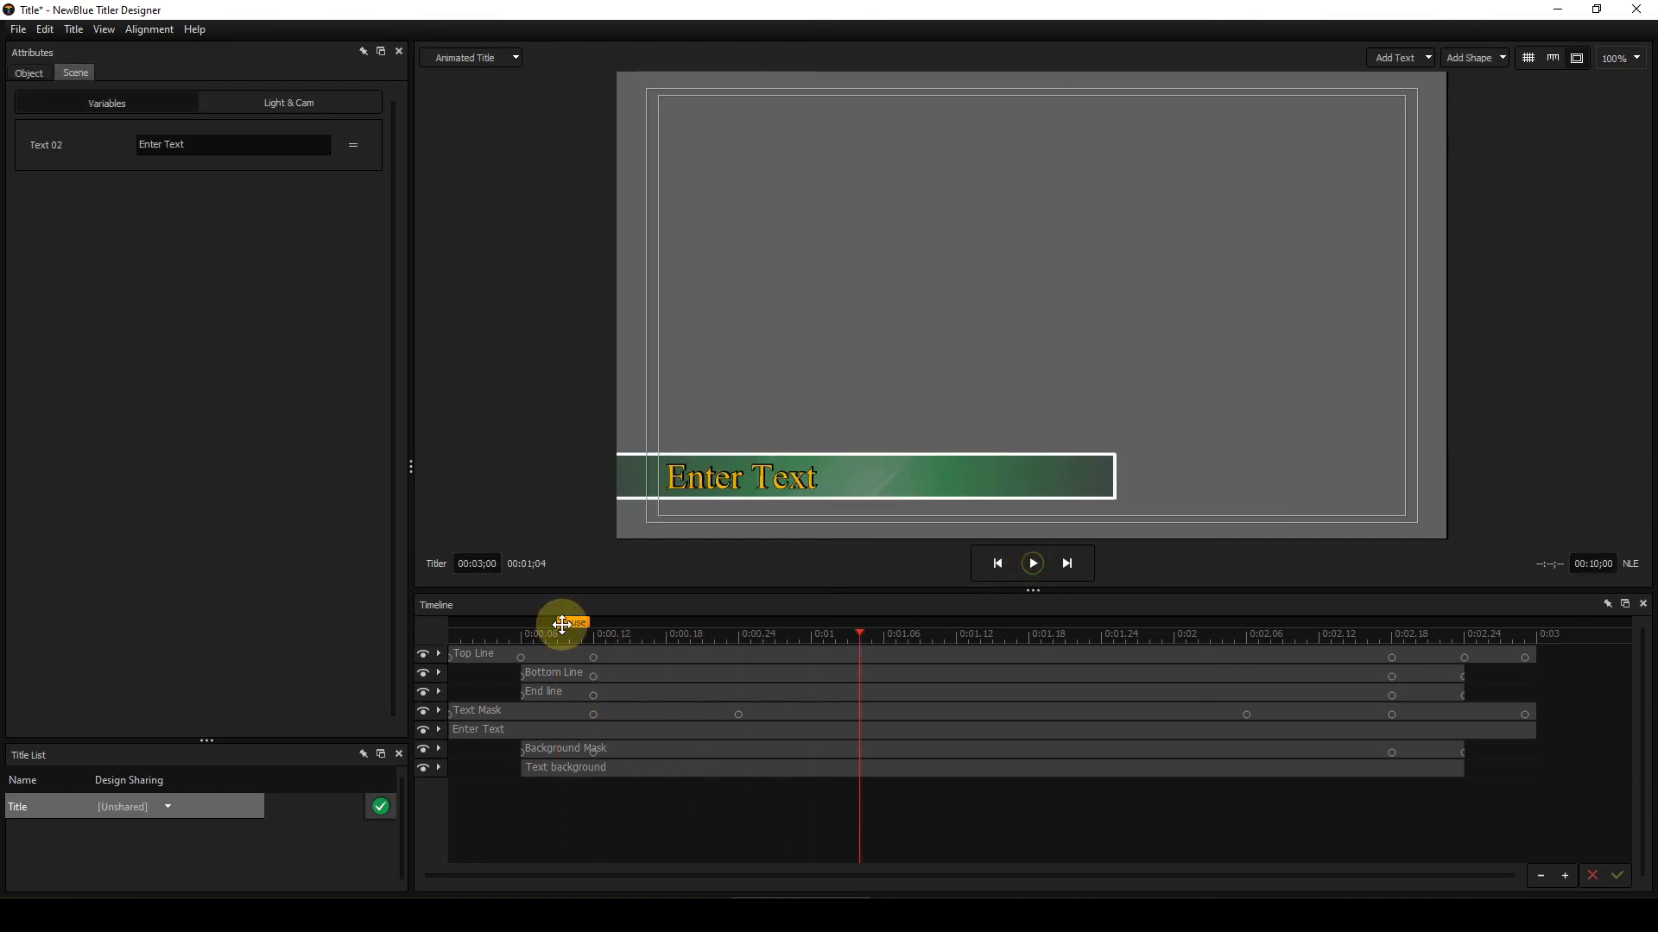
Step: Return the pause marker to 1;12 and select the Text background layer to inspect its style
left_click_drag(567, 621, 839, 630)
left_click(785, 767)
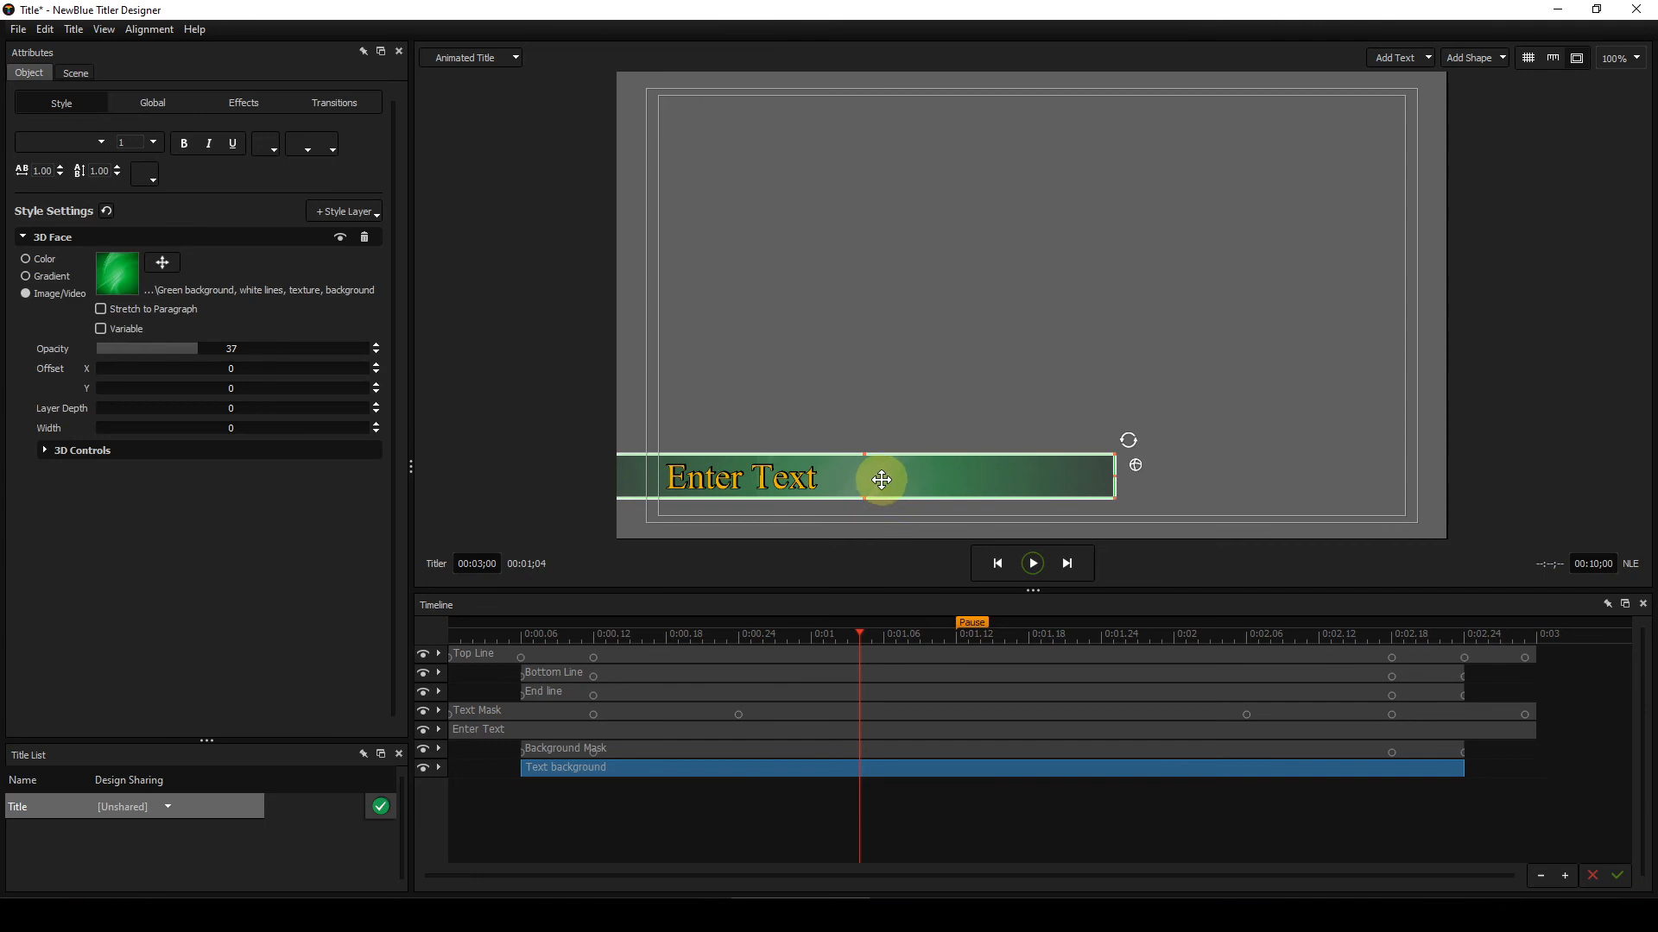
Step: Replace the Text background layer's face image with the 'Blue background, white lines, texture, background' texture
left_click(116, 283)
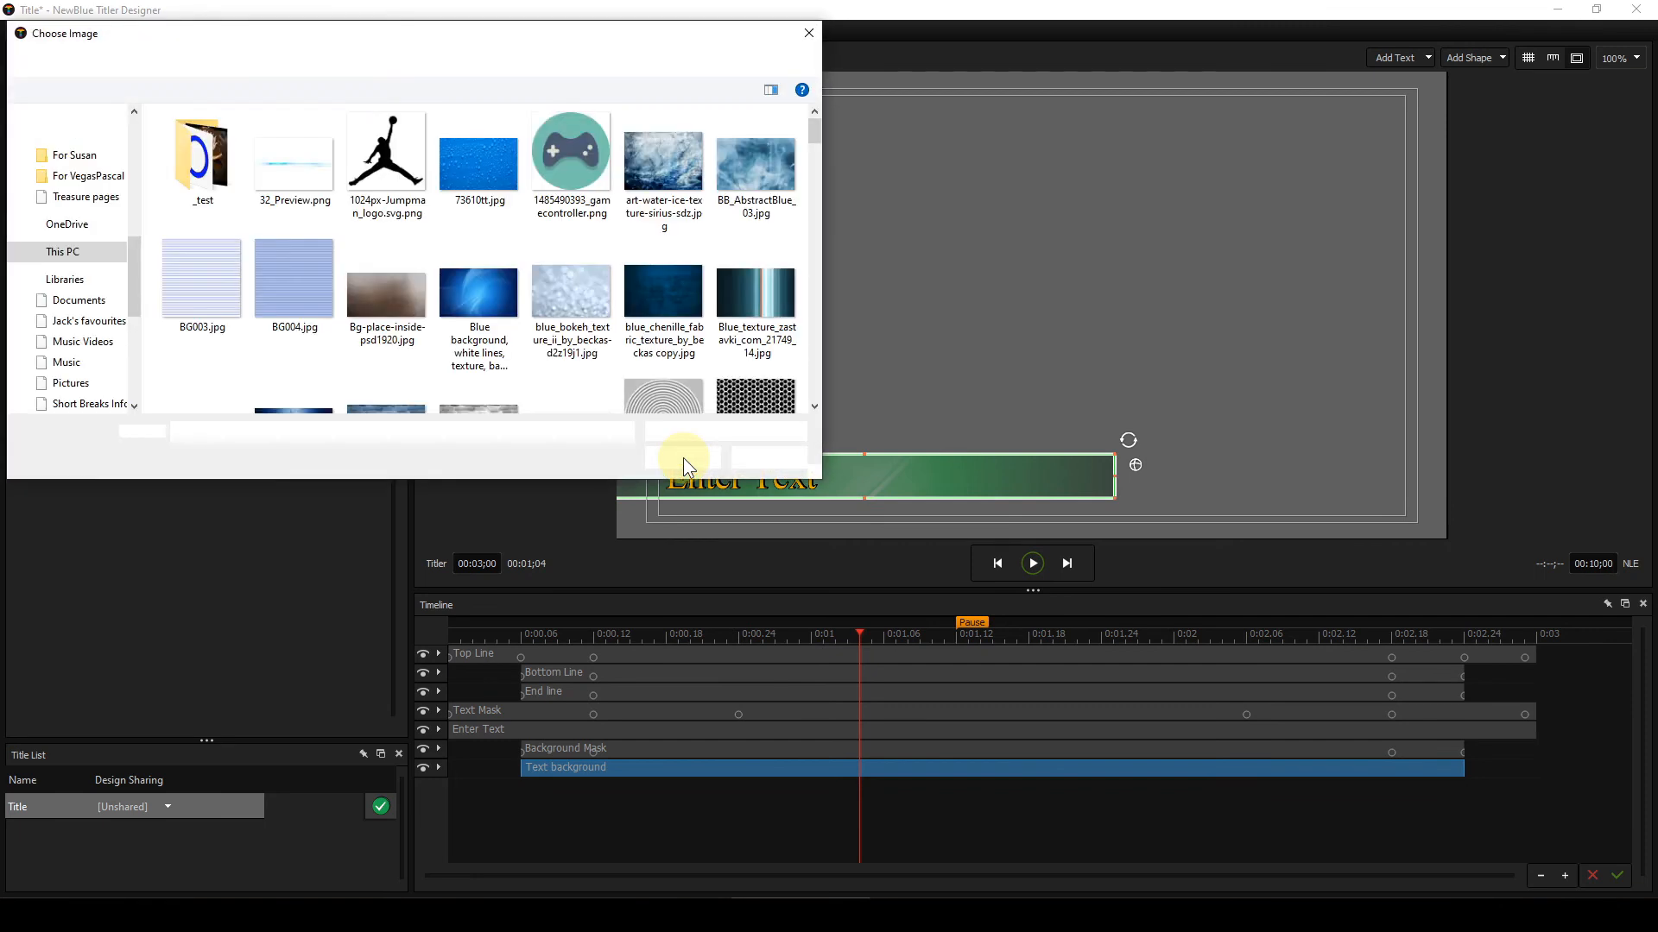
left_click(486, 295)
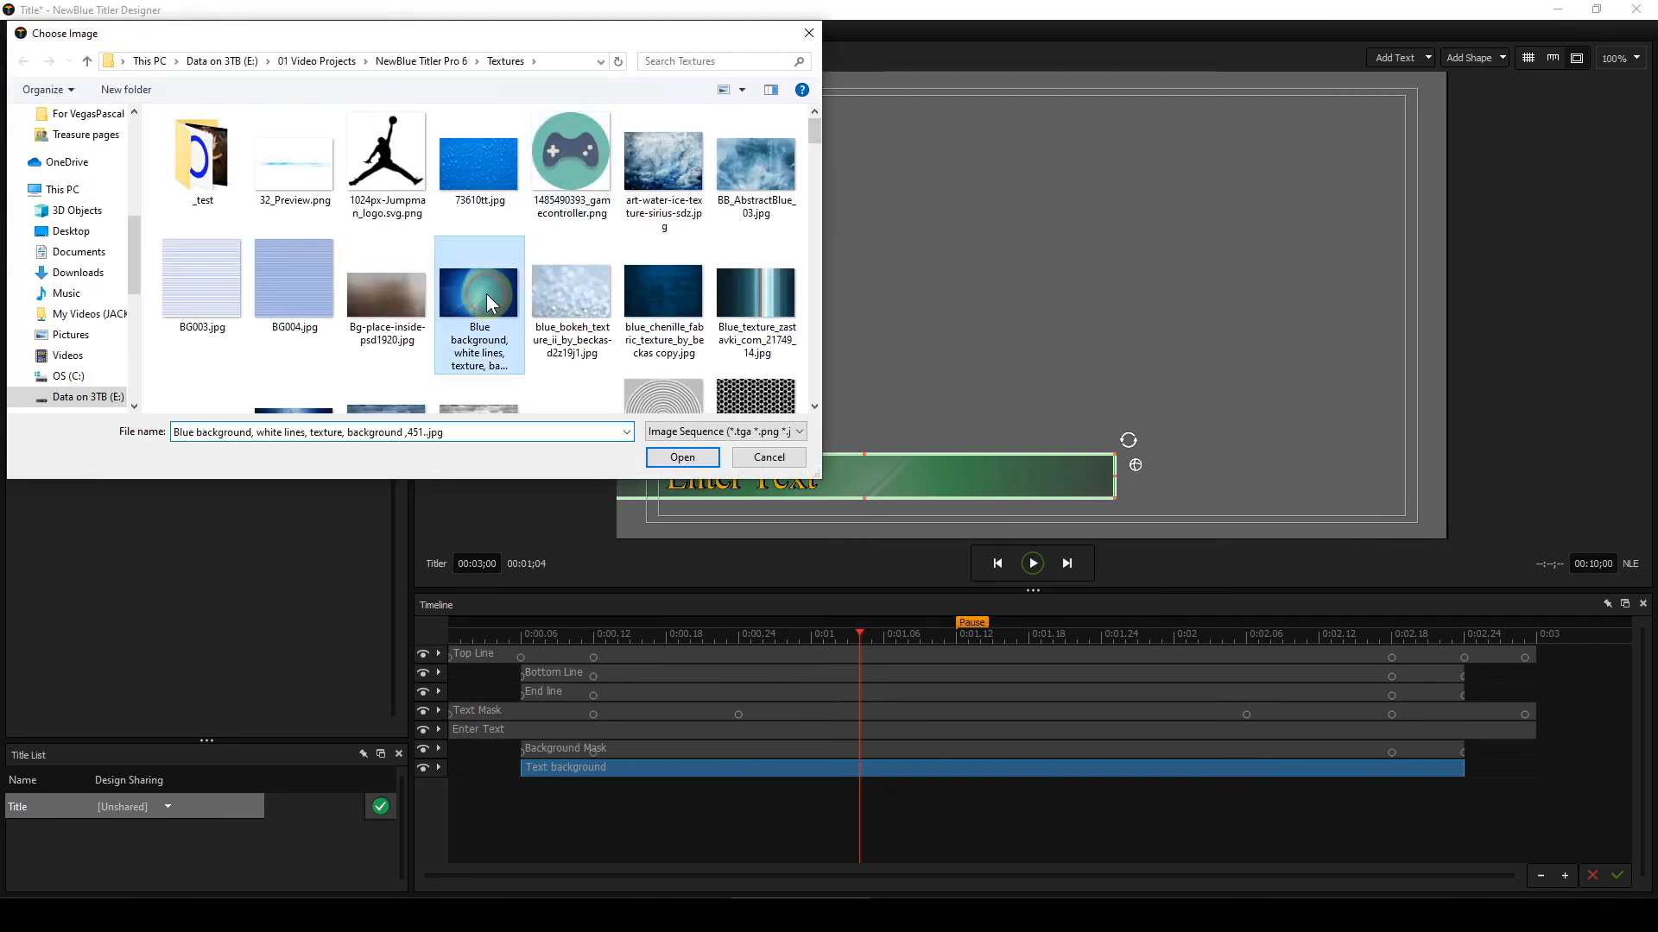
left_click(671, 459)
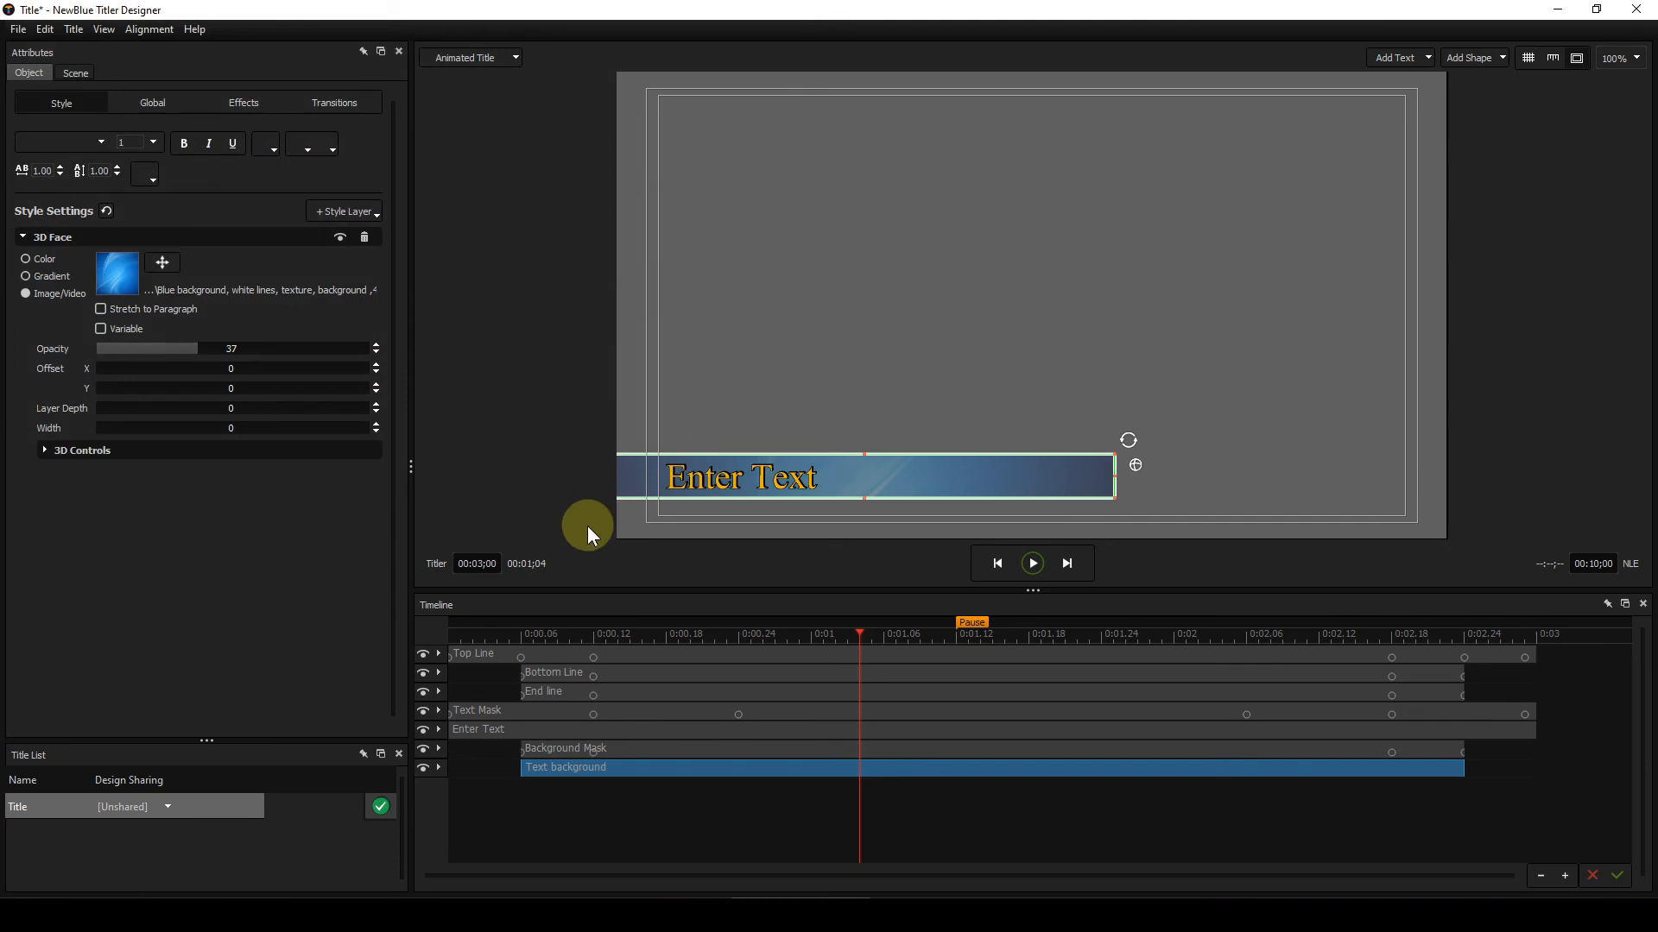
Step: Turn on Variable for the Text background's face image so it becomes the Image 01 scene variable
left_click(696, 378)
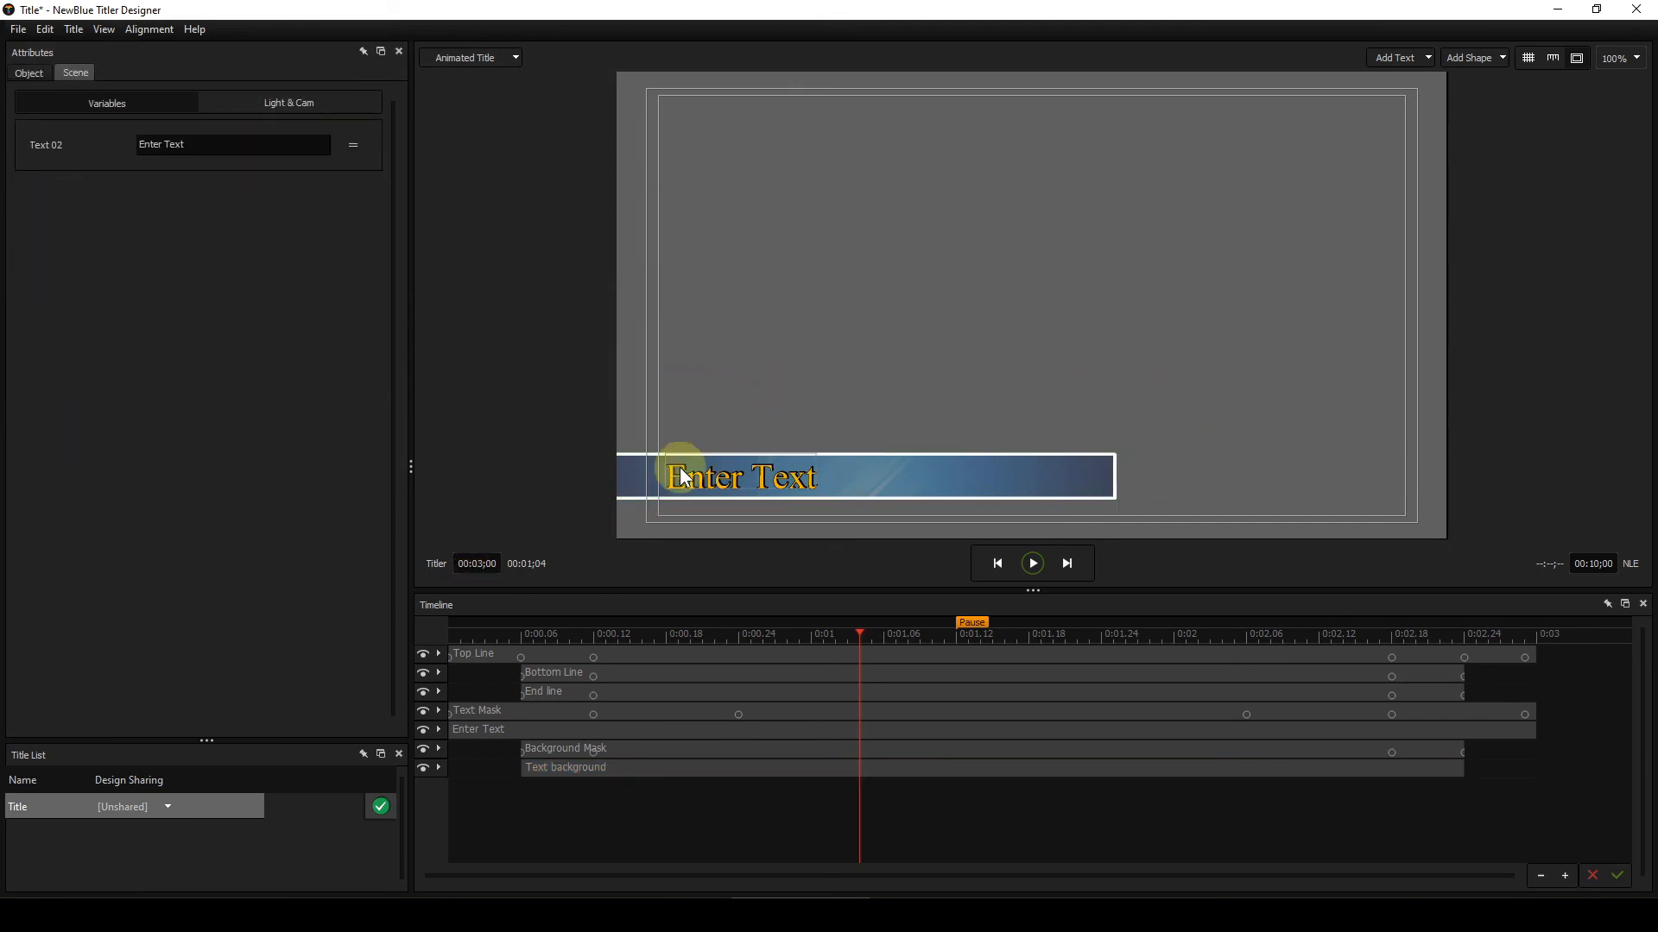
left_click(706, 480)
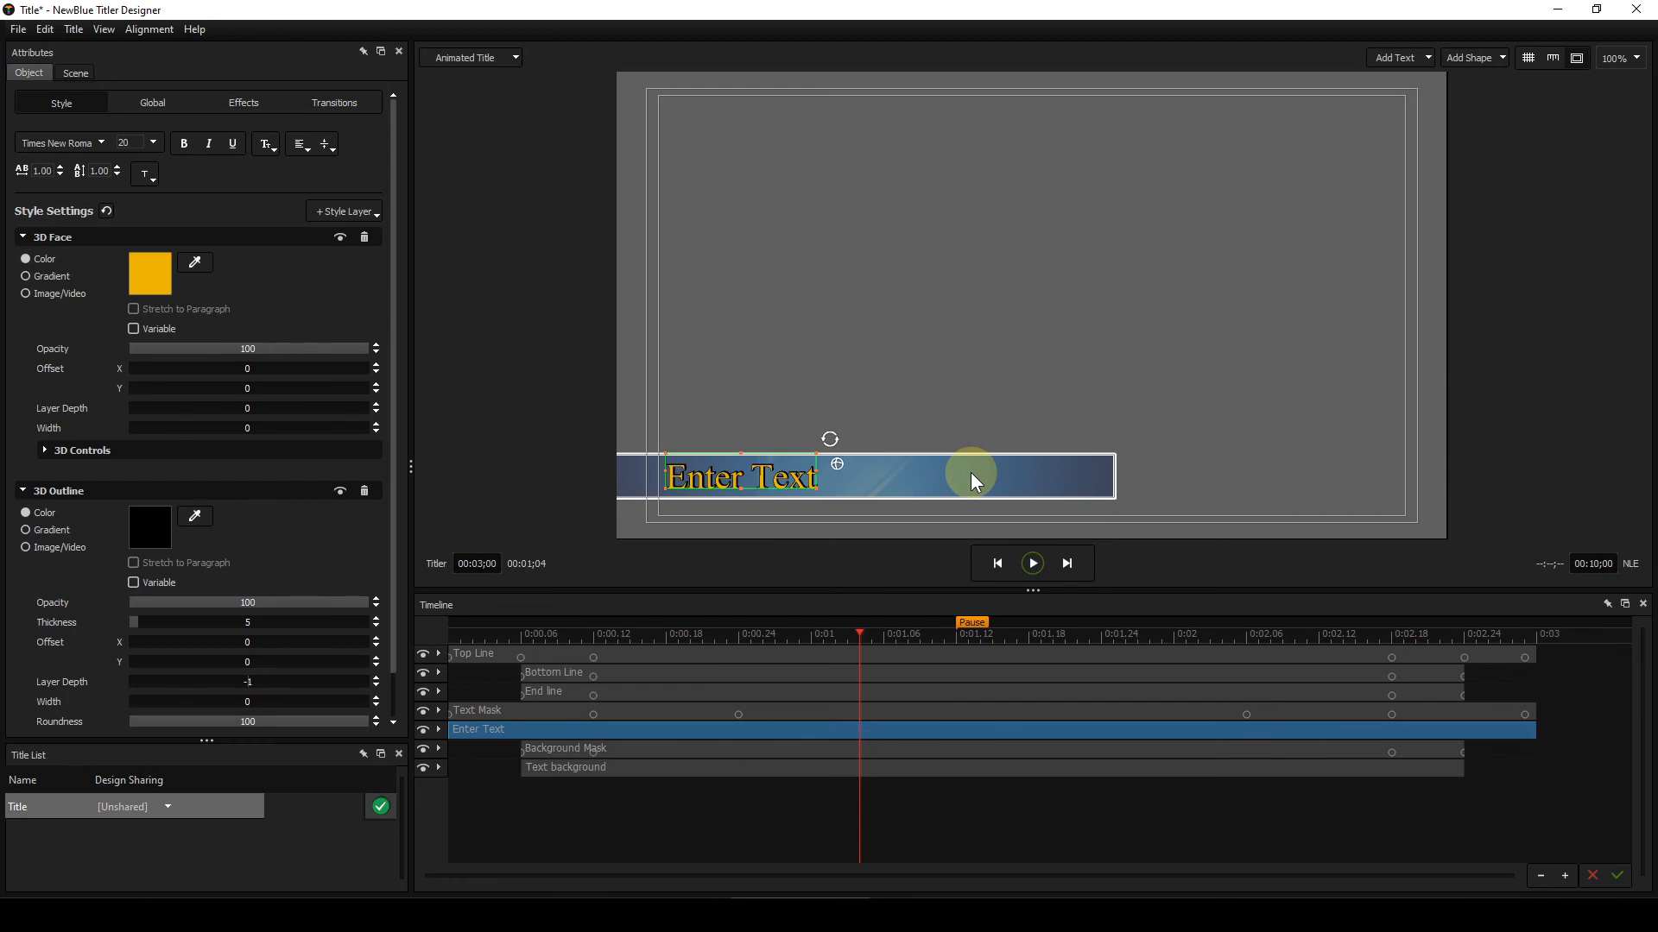
left_click(796, 768)
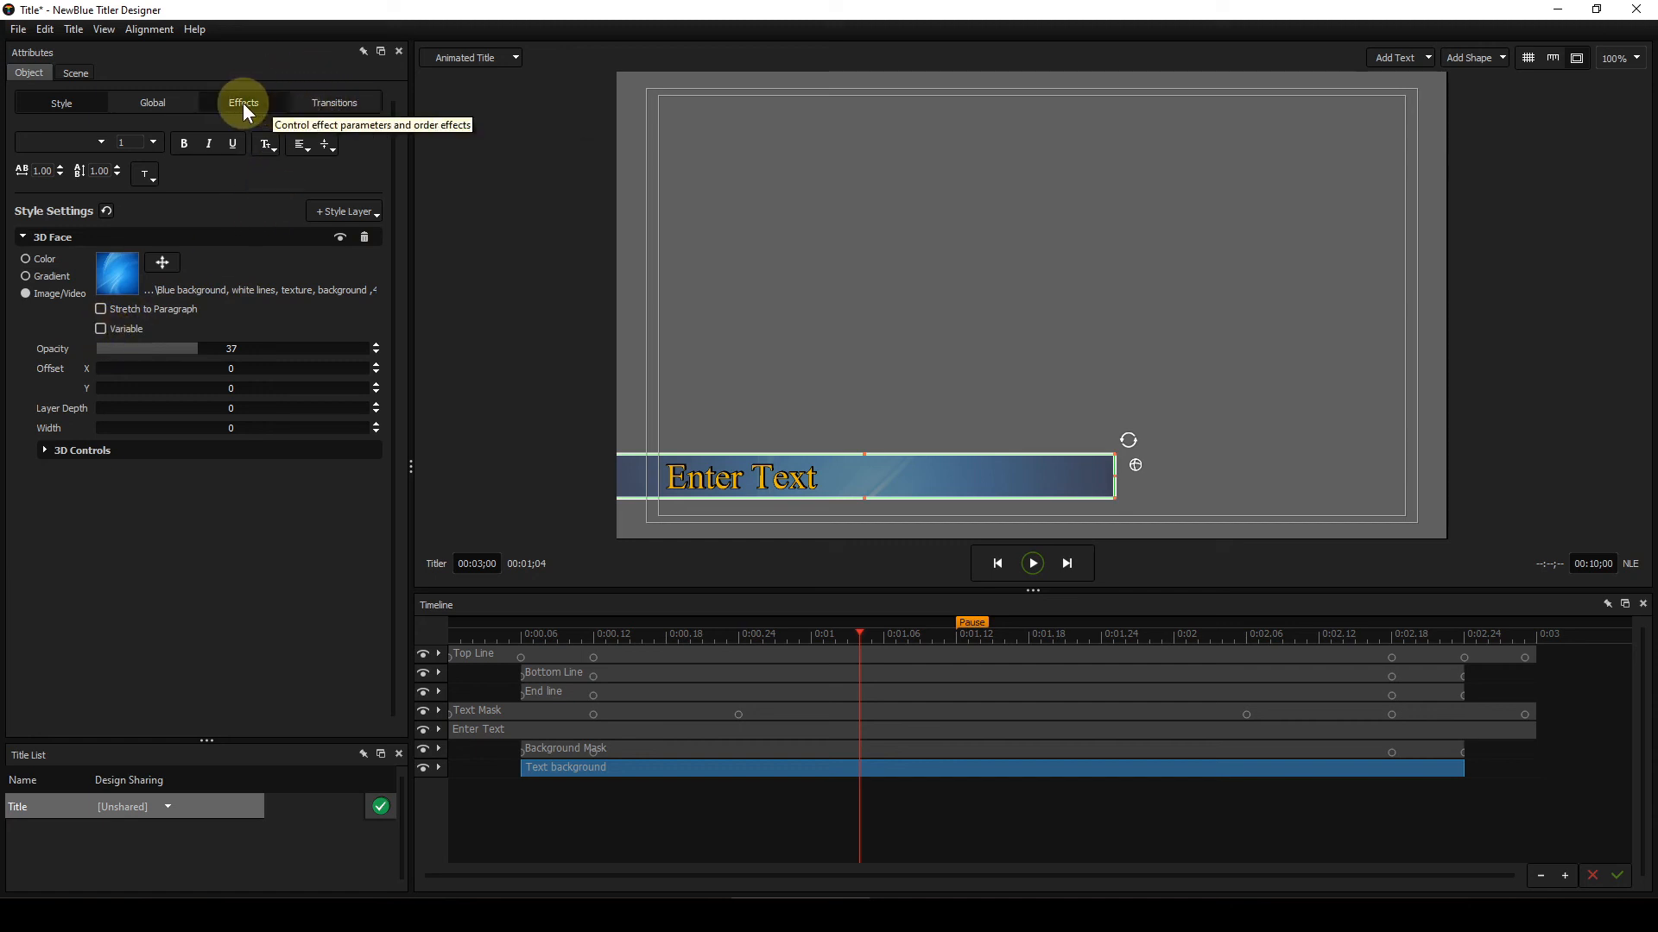
left_click(76, 74)
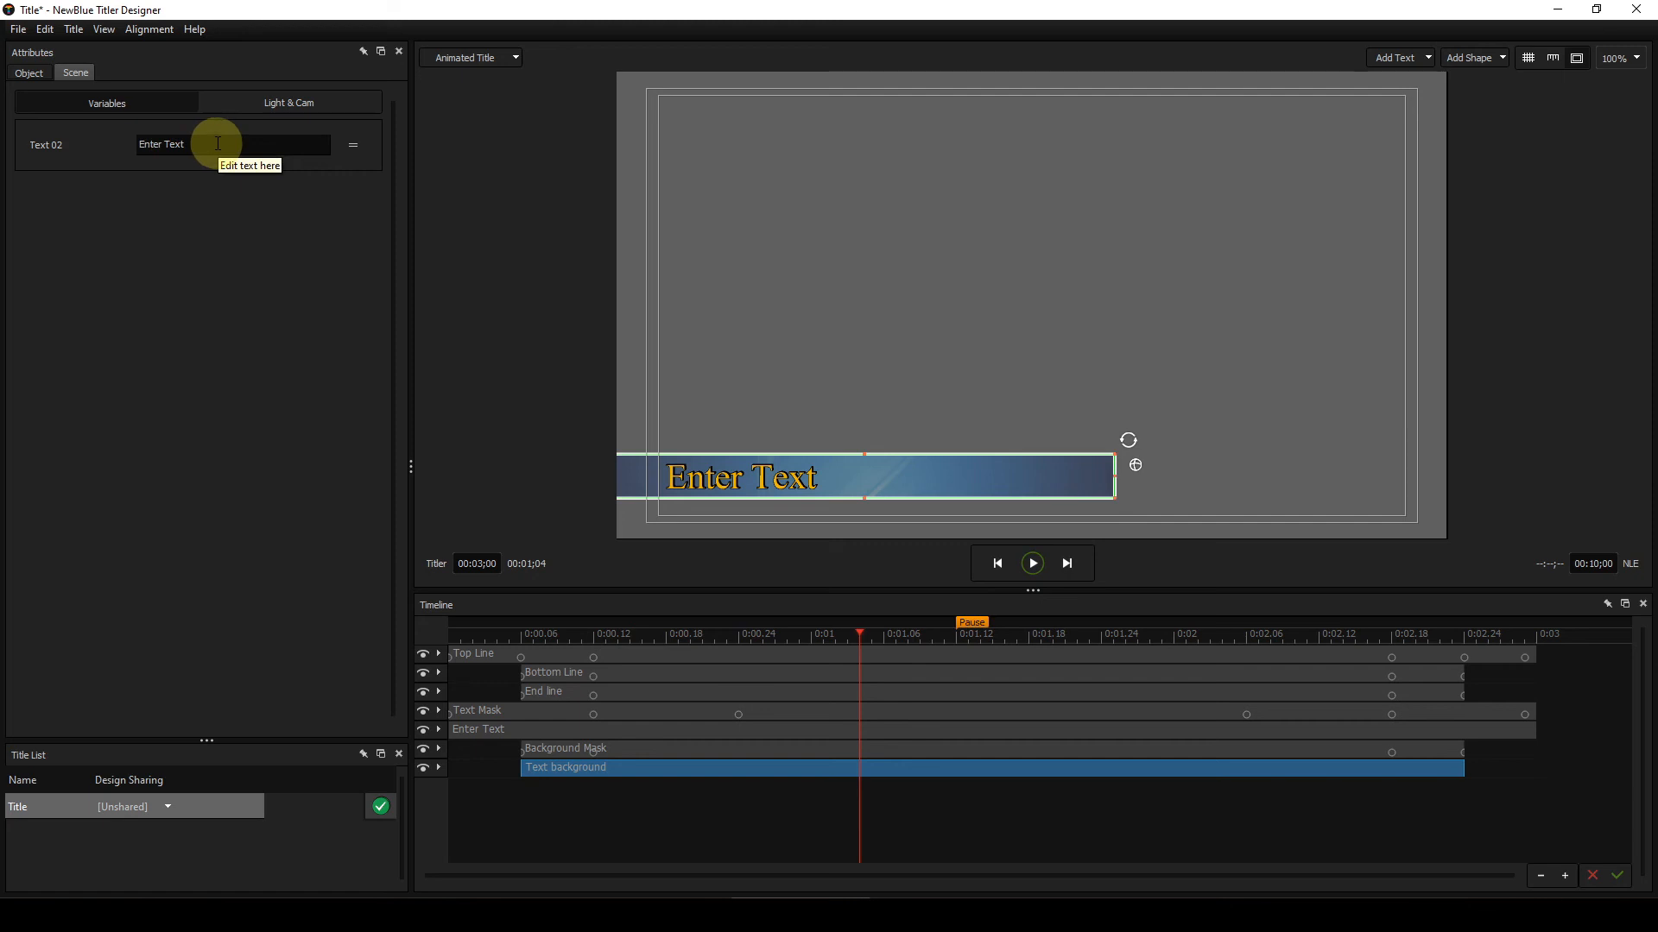
left_click(31, 76)
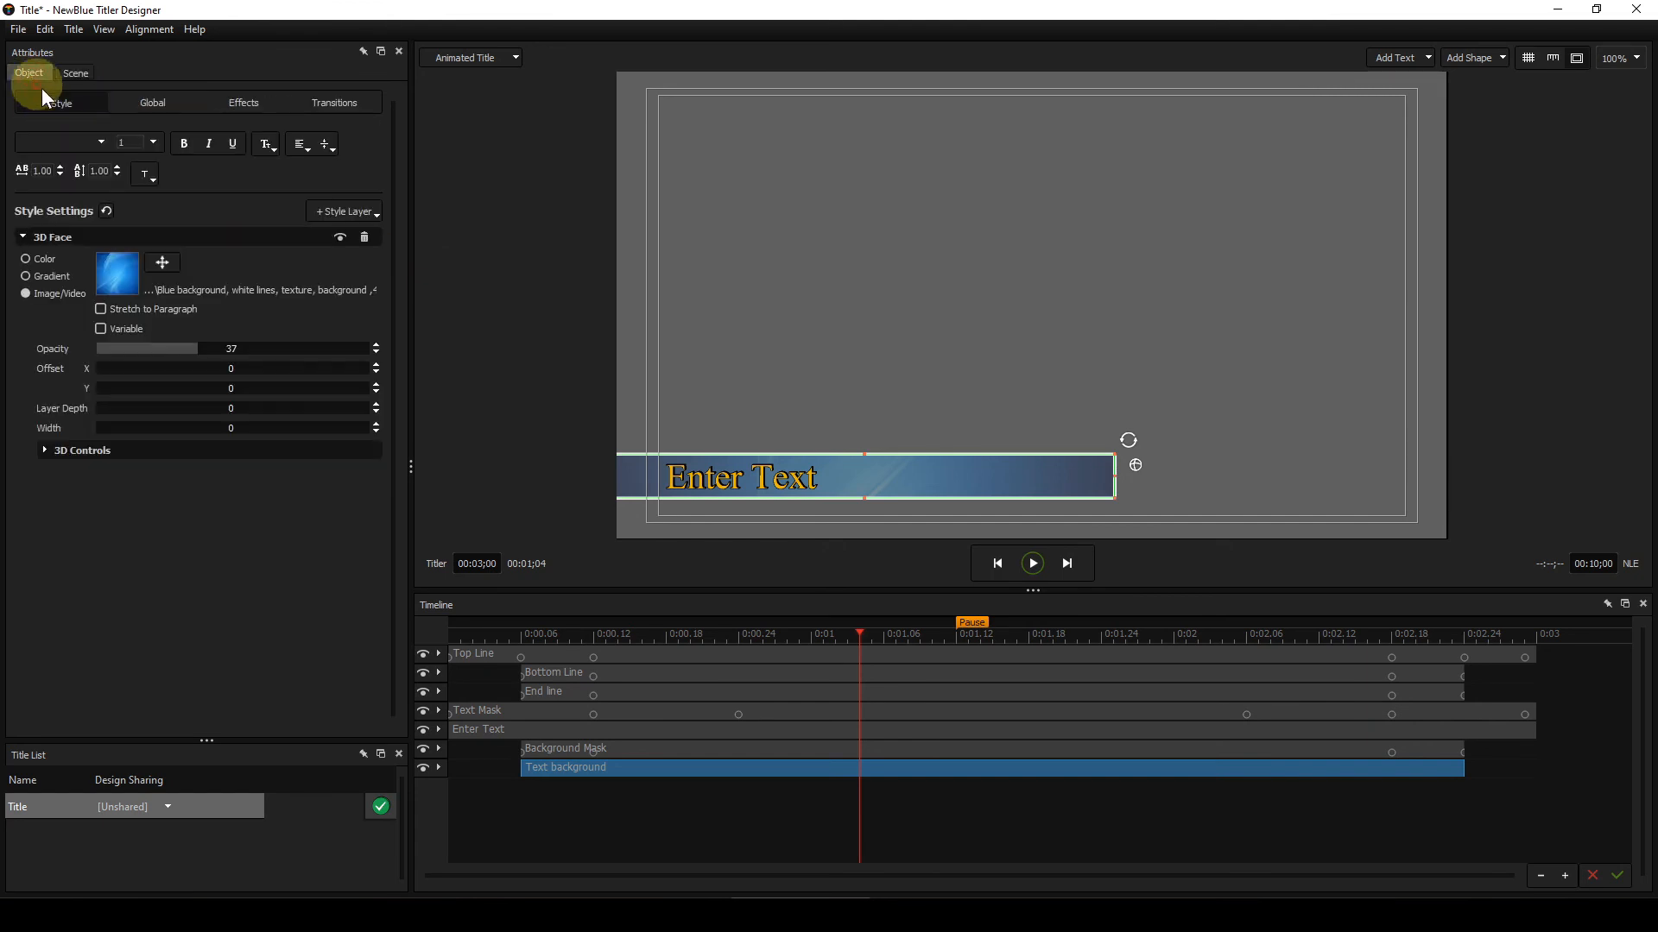
left_click(102, 328)
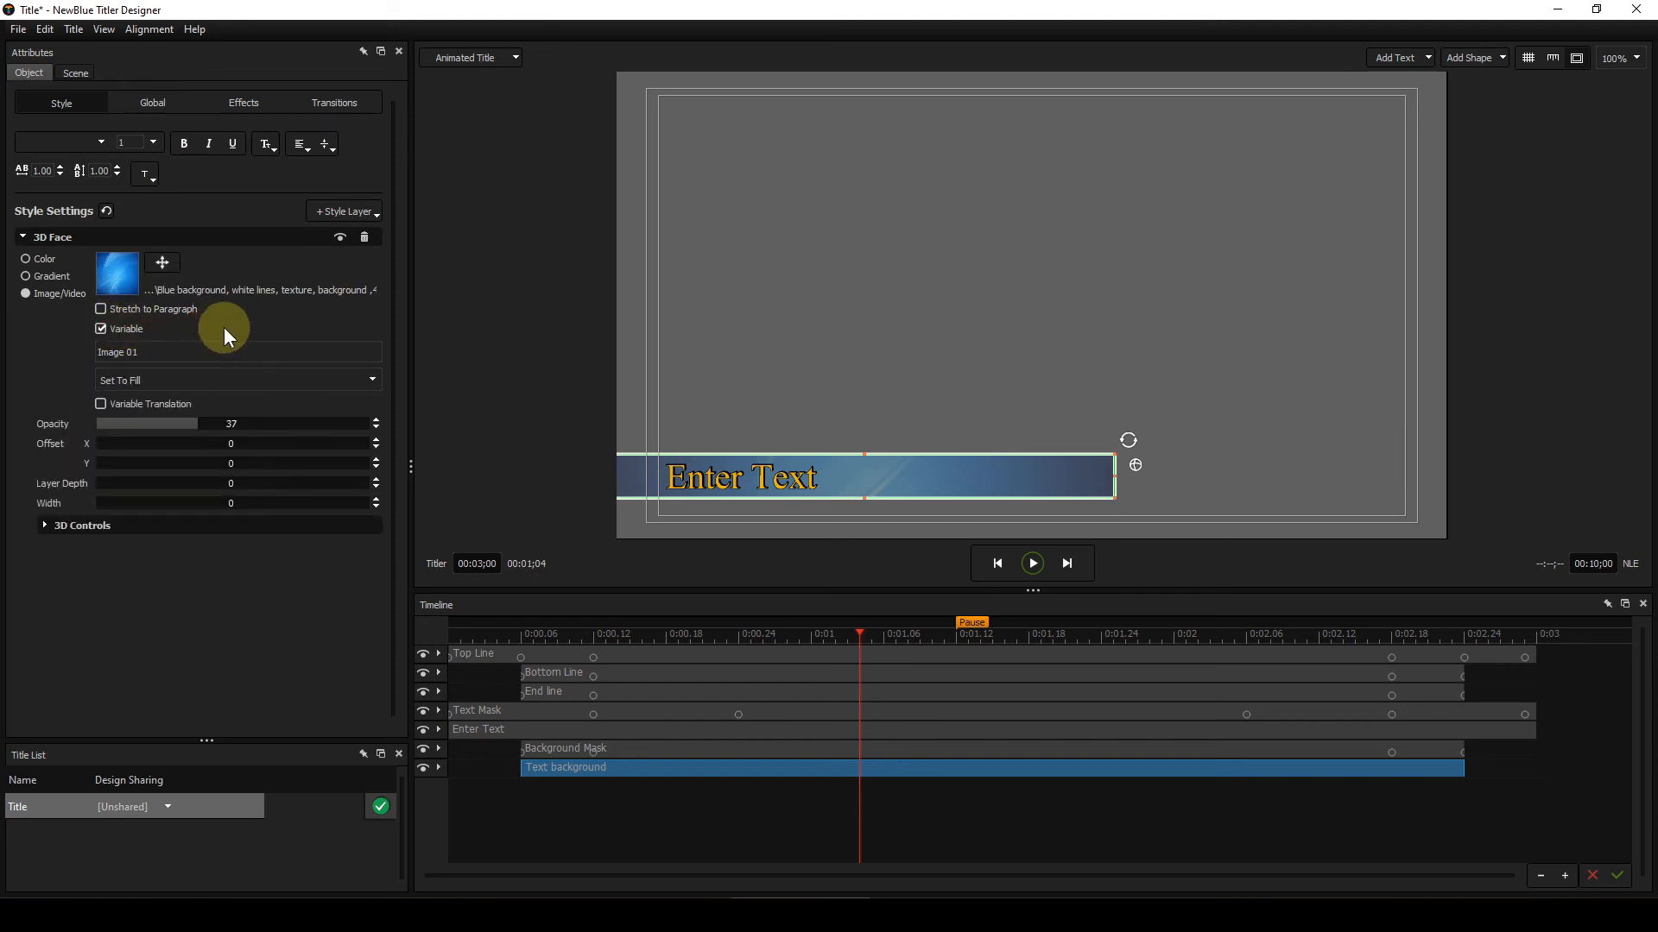
left_click(76, 74)
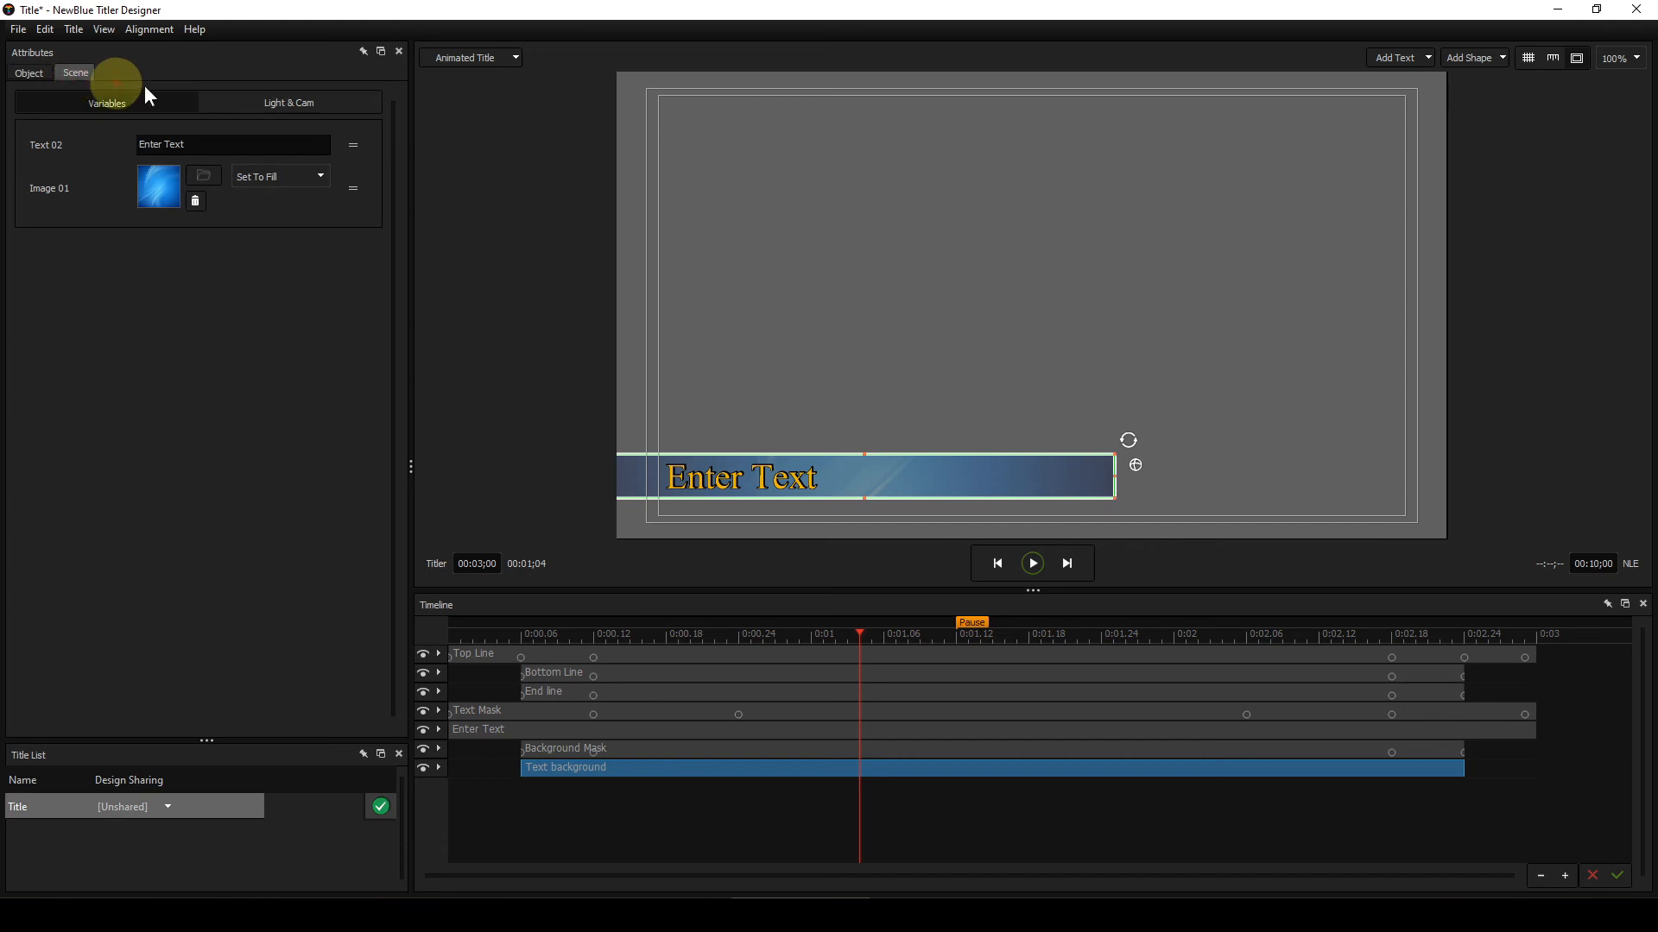
Step: Swap the Image 01 variable's picture to Christmas 01.jpg from the Textures folder
left_click(155, 186)
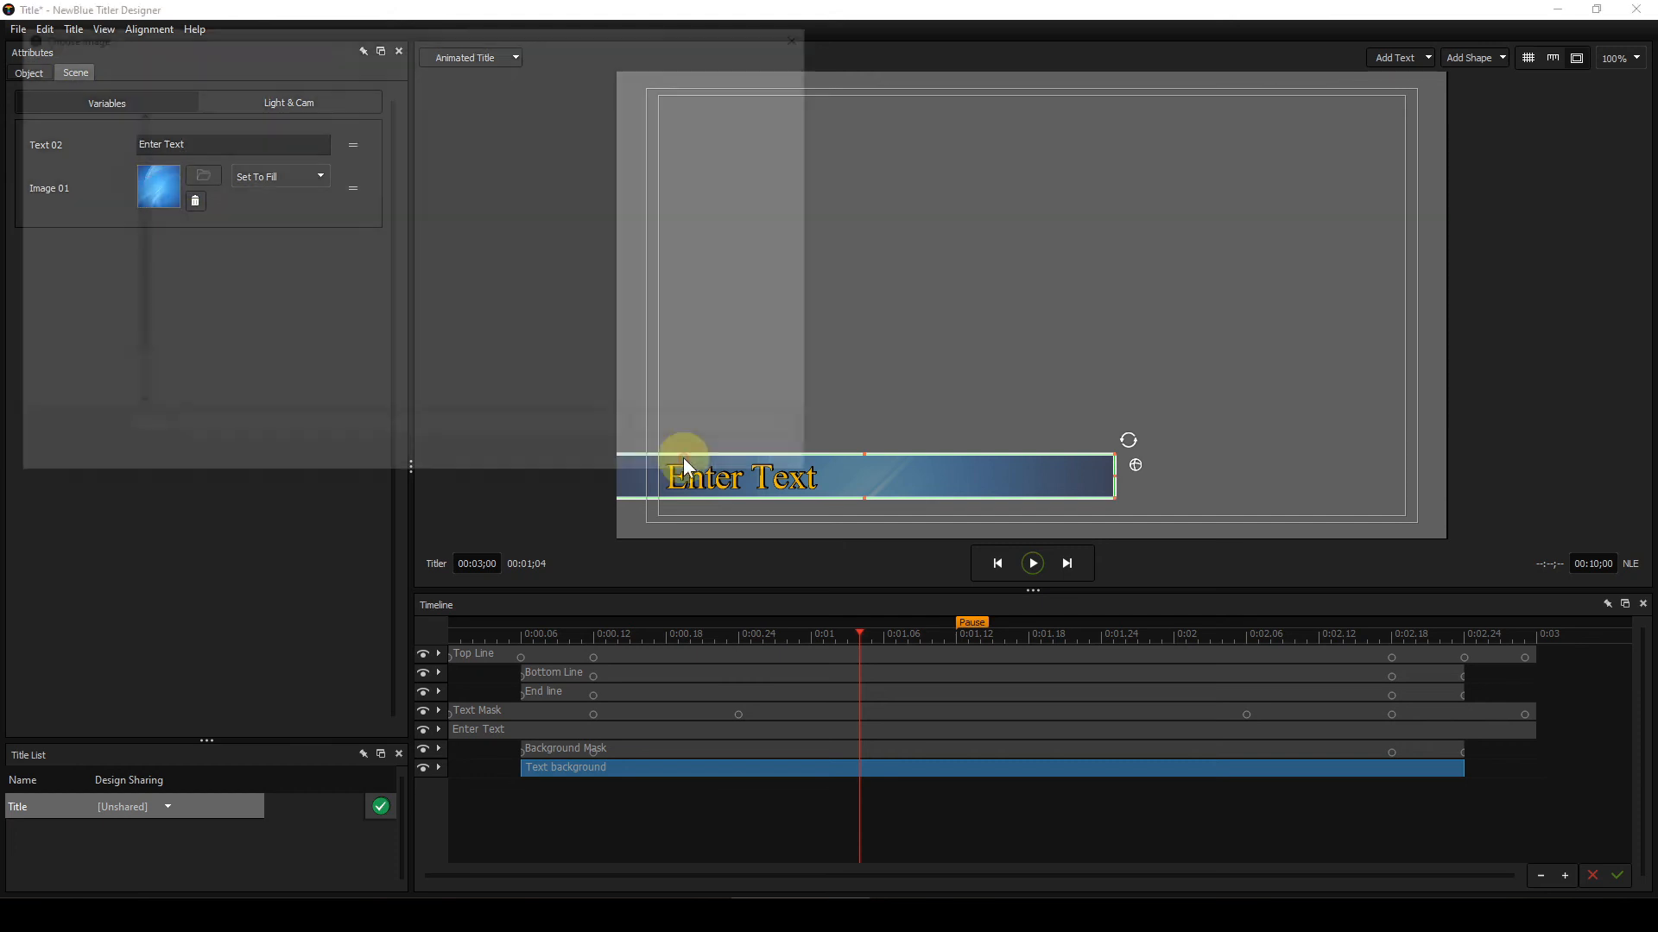
scroll(556, 220, "down", 3)
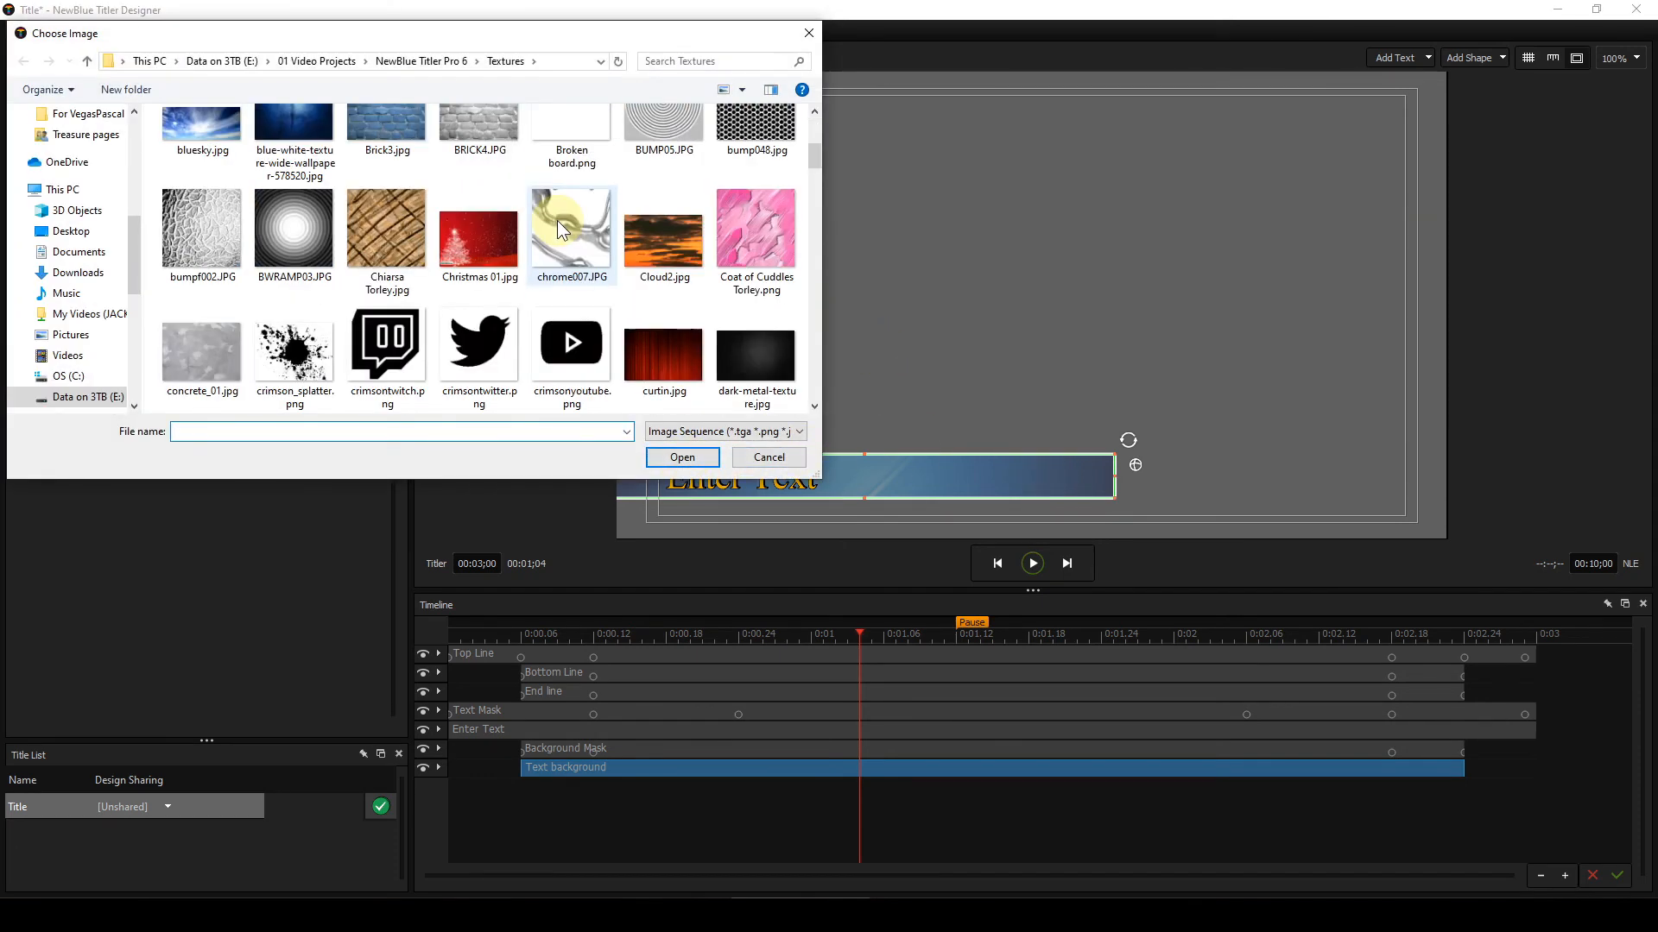
left_click(466, 244)
left_click(679, 457)
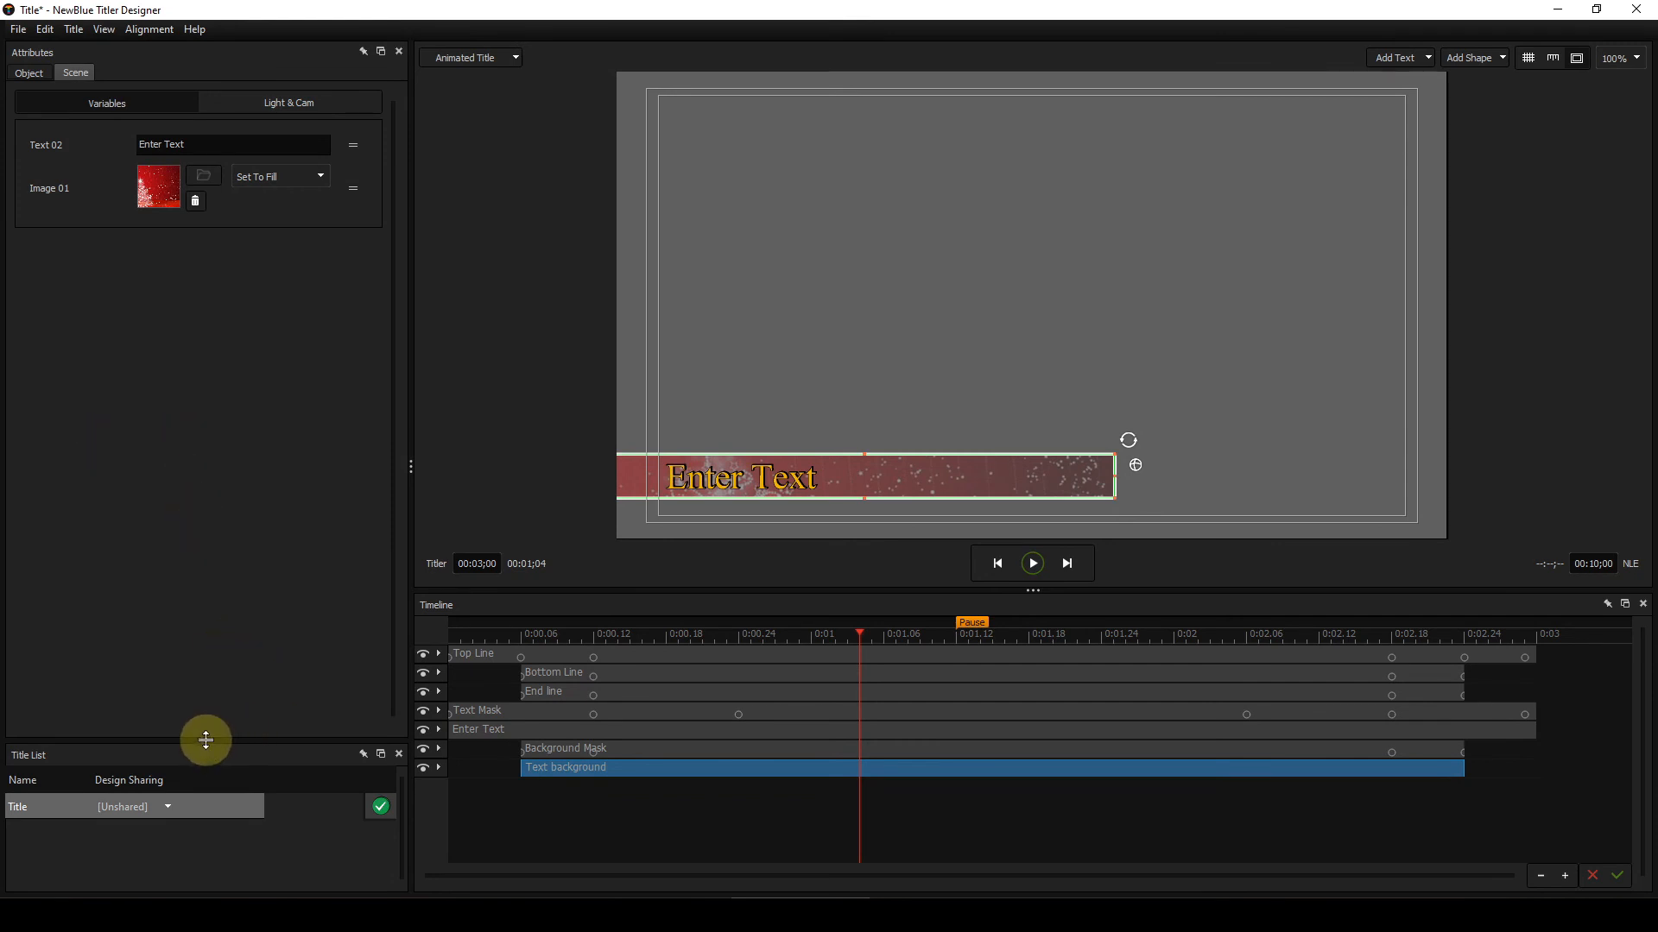
Step: Open the Library and browse Project Templates to the My Lower 3rds > Work in progress folder
left_click_drag(205, 740, 196, 385)
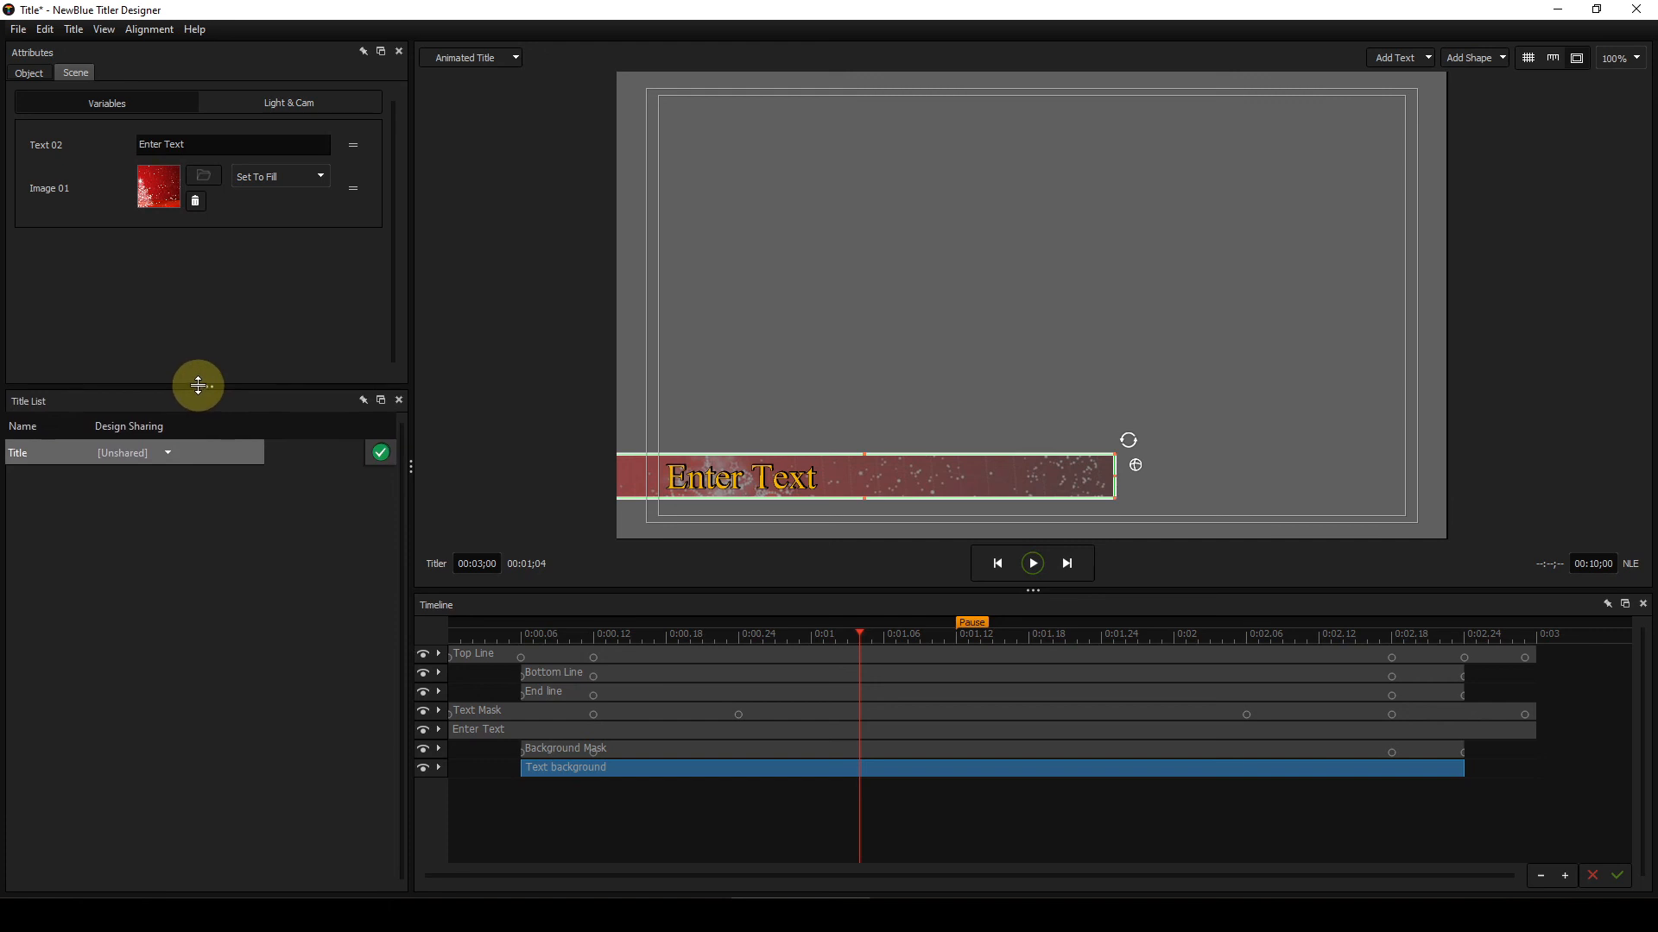
key("F4")
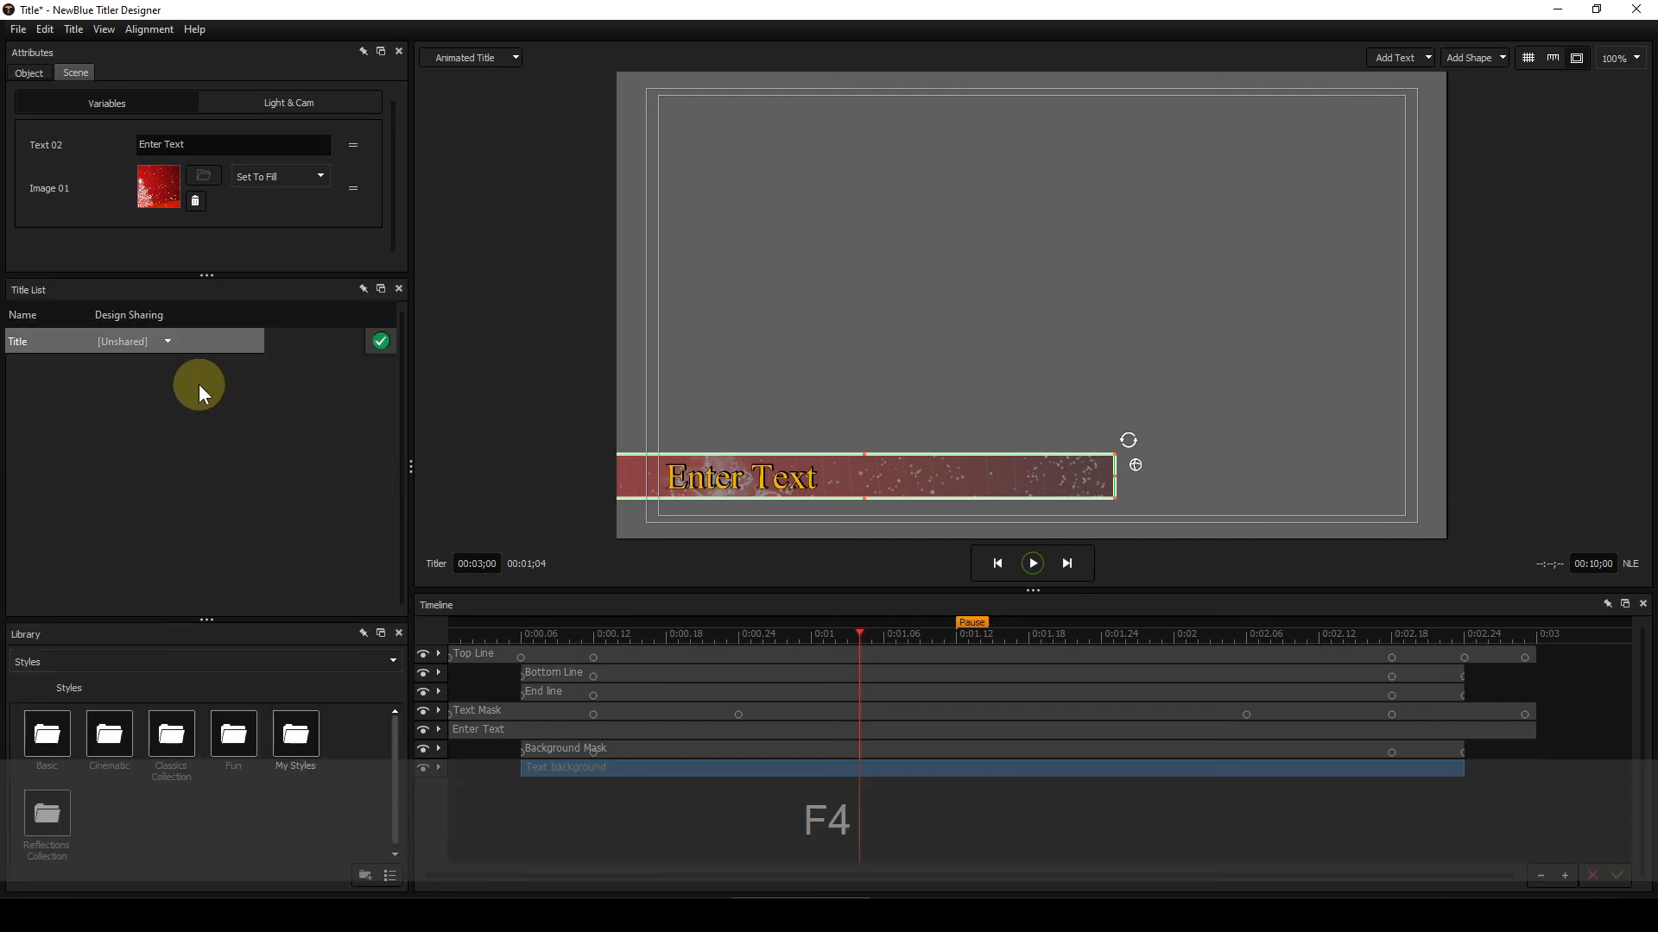
left_click(394, 663)
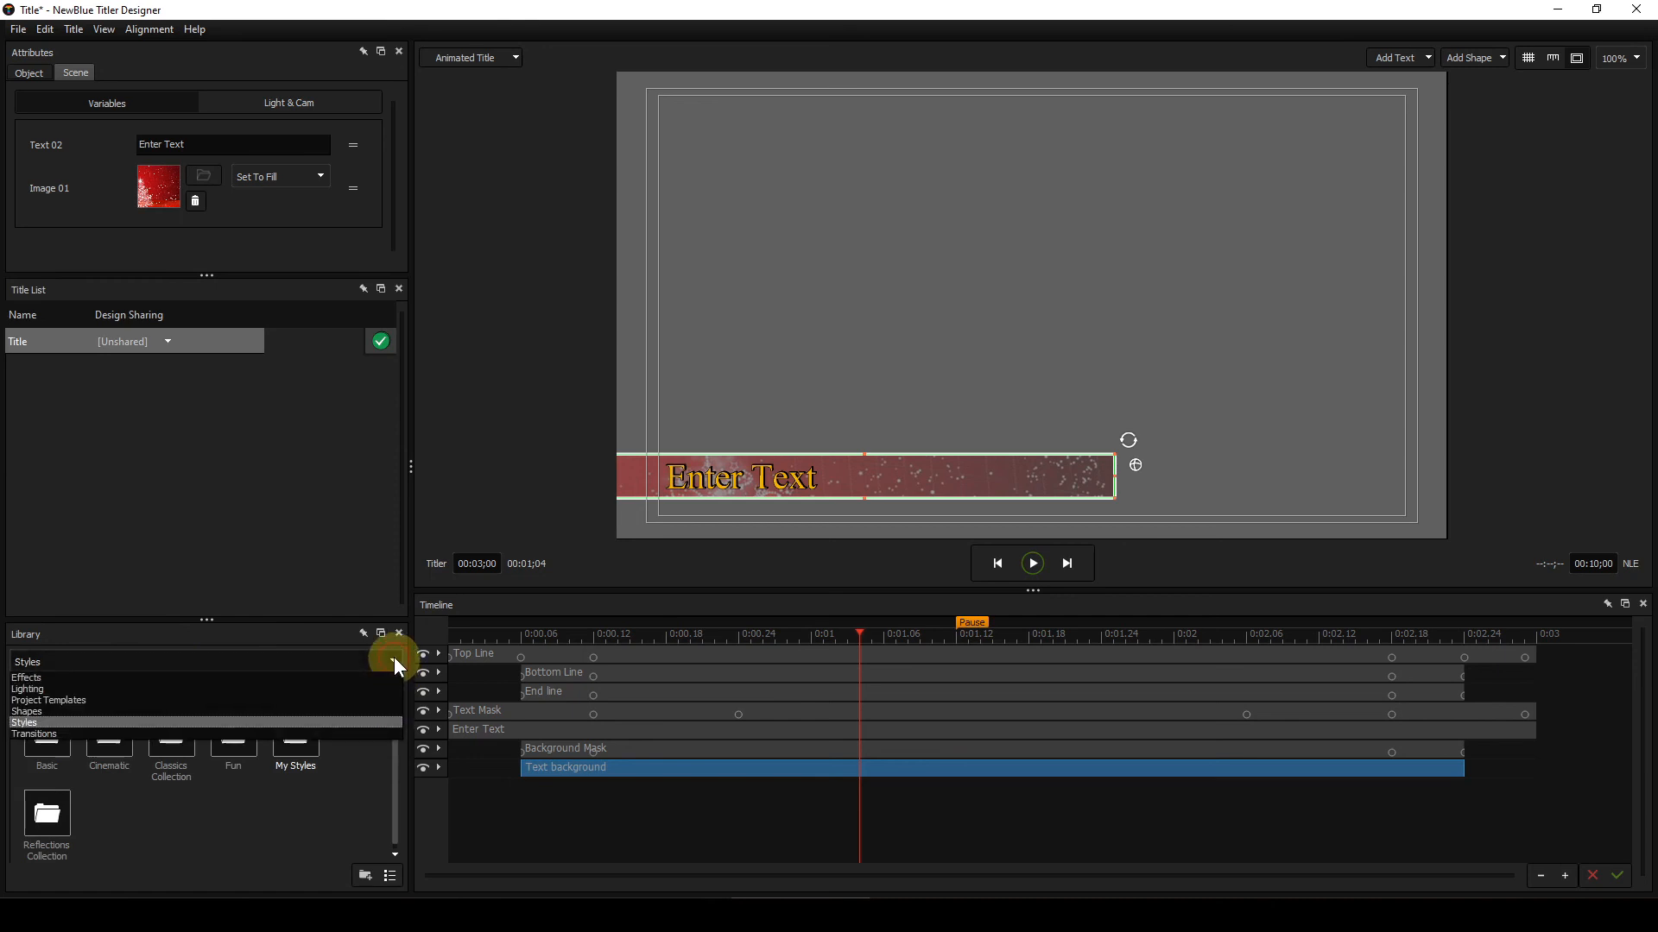
left_click(91, 700)
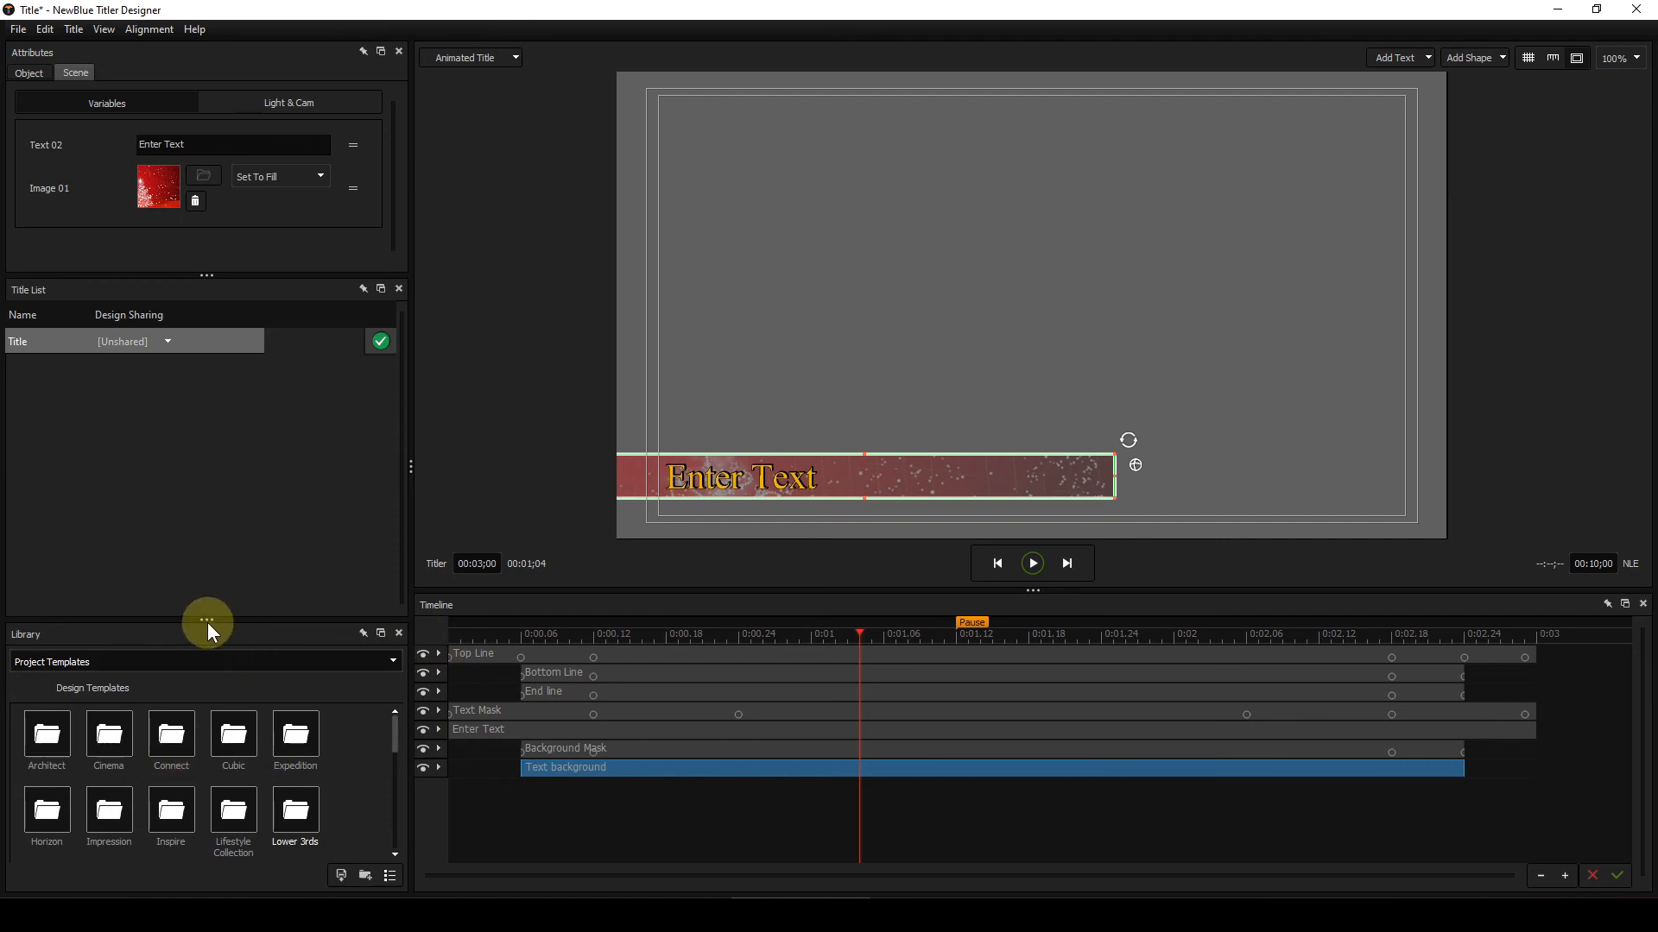
left_click_drag(208, 622, 207, 390)
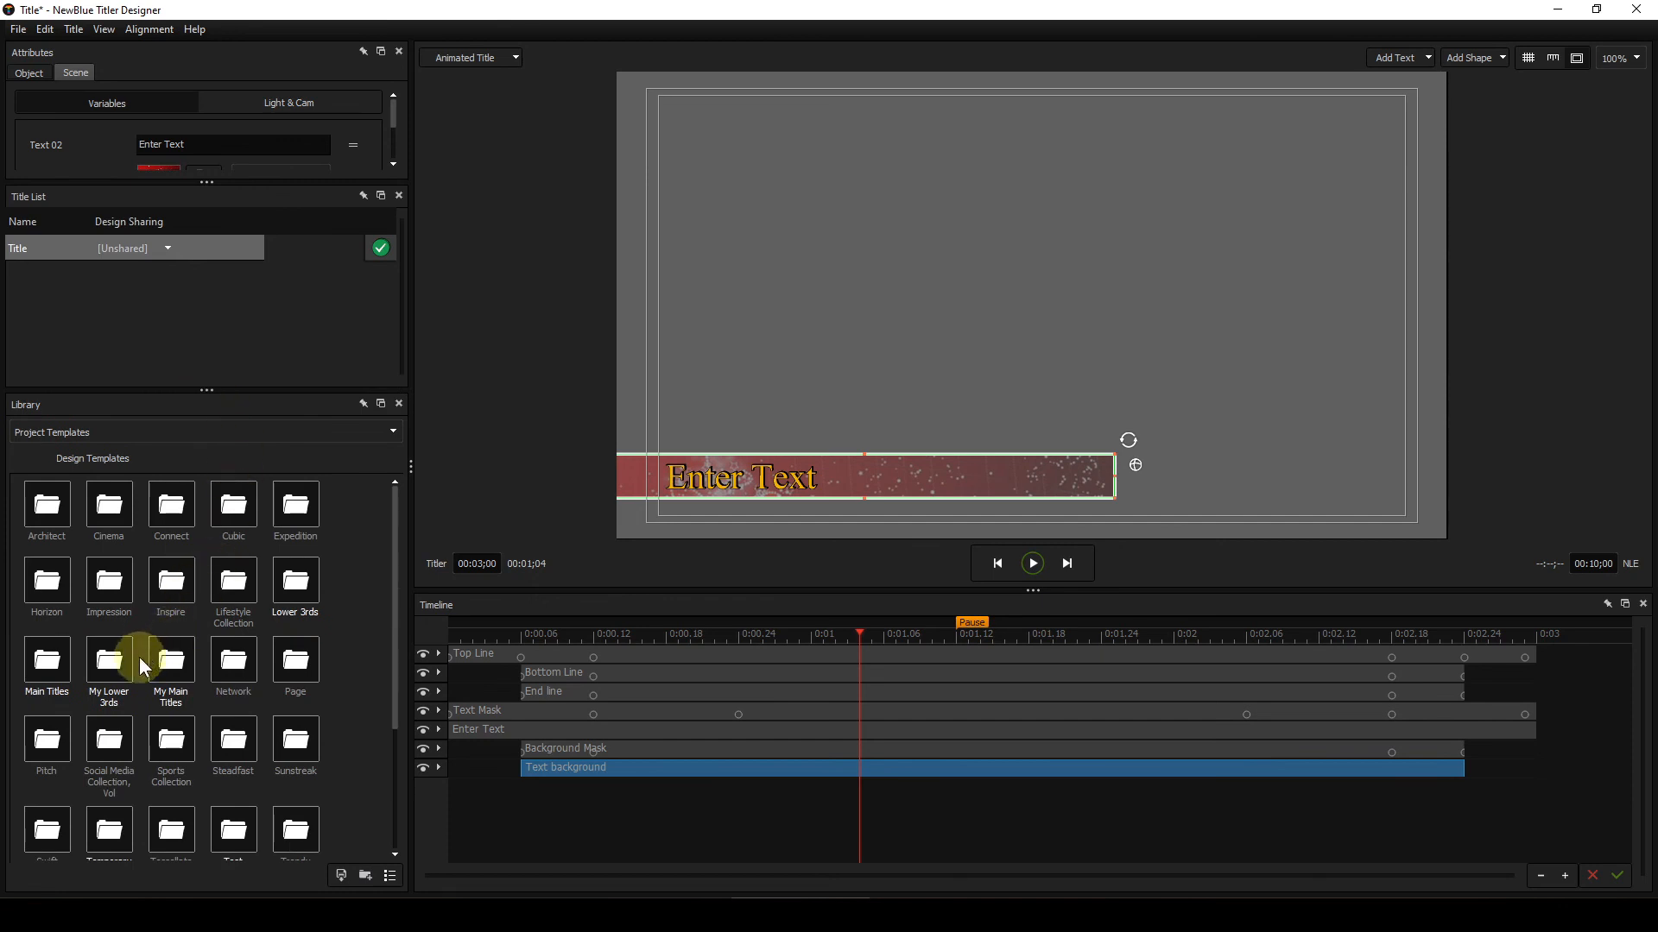
double_click(110, 664)
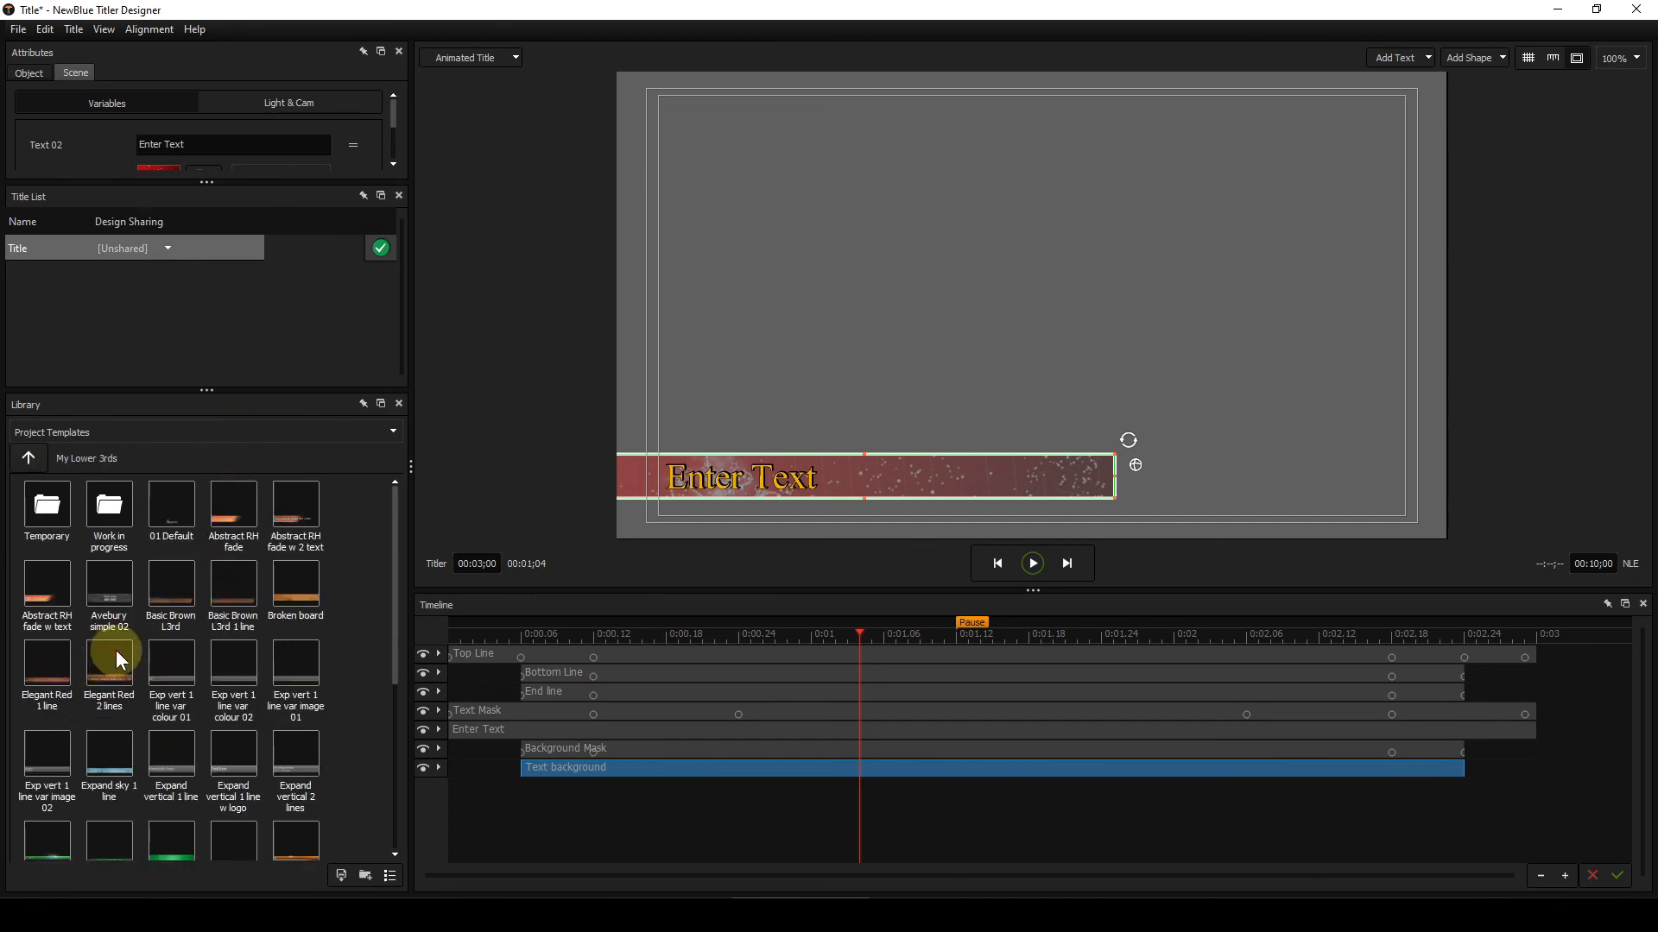
double_click(107, 511)
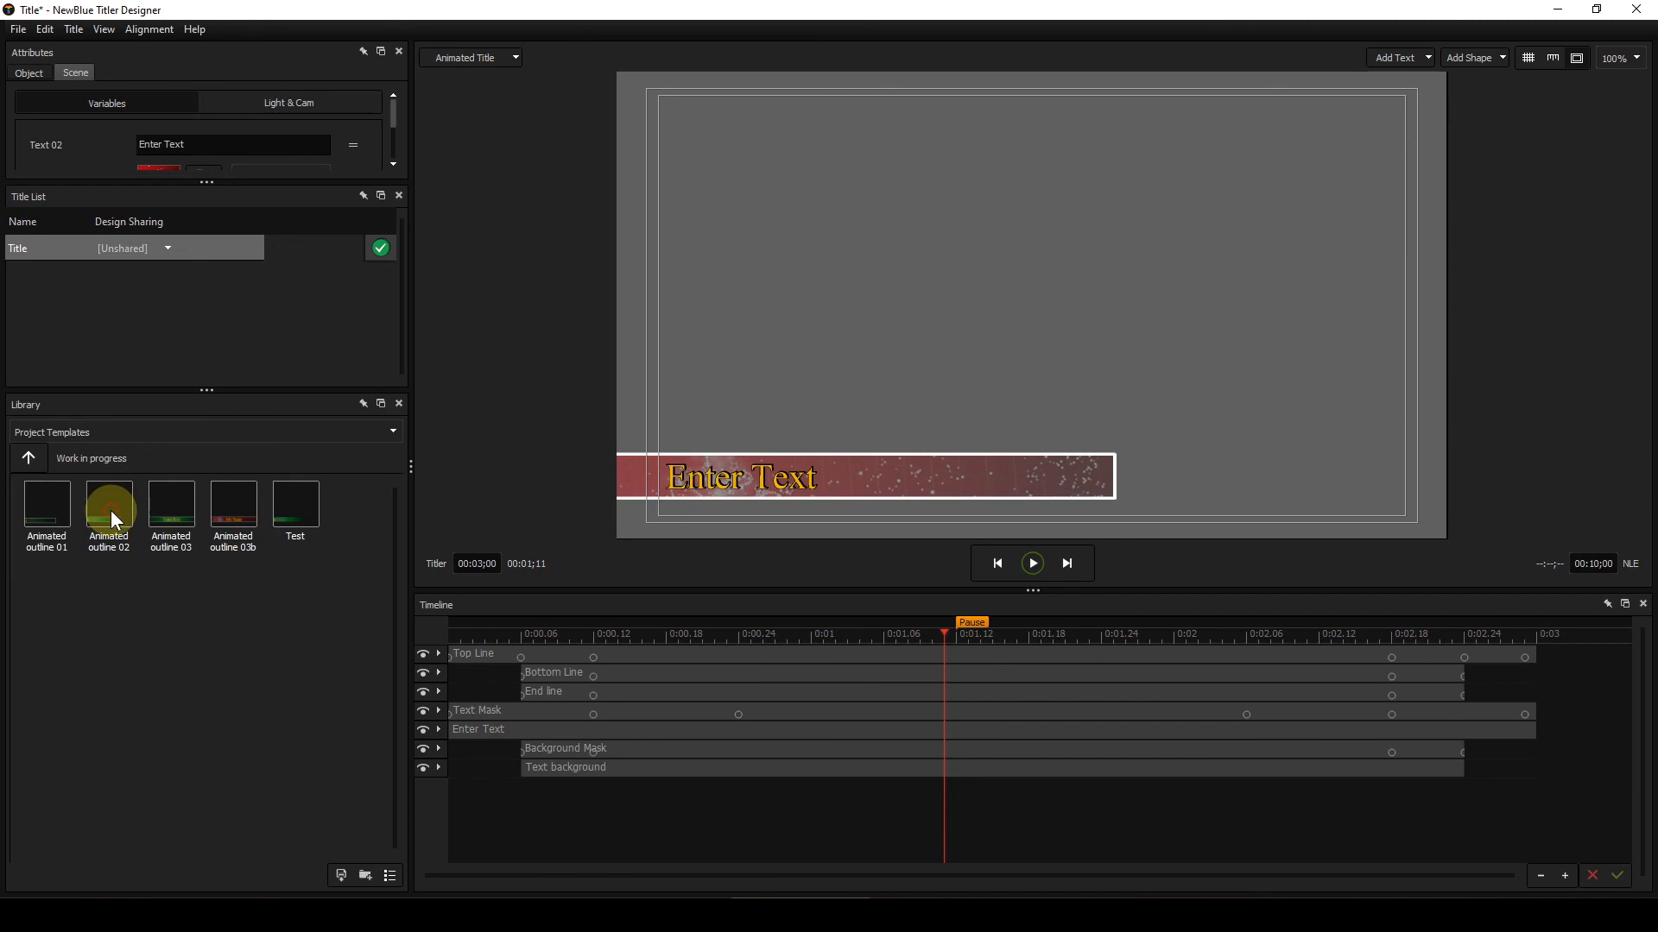
Step: Preview the Animated outline 01 template and load the Animated outline 02 template
mouse_move(56, 506)
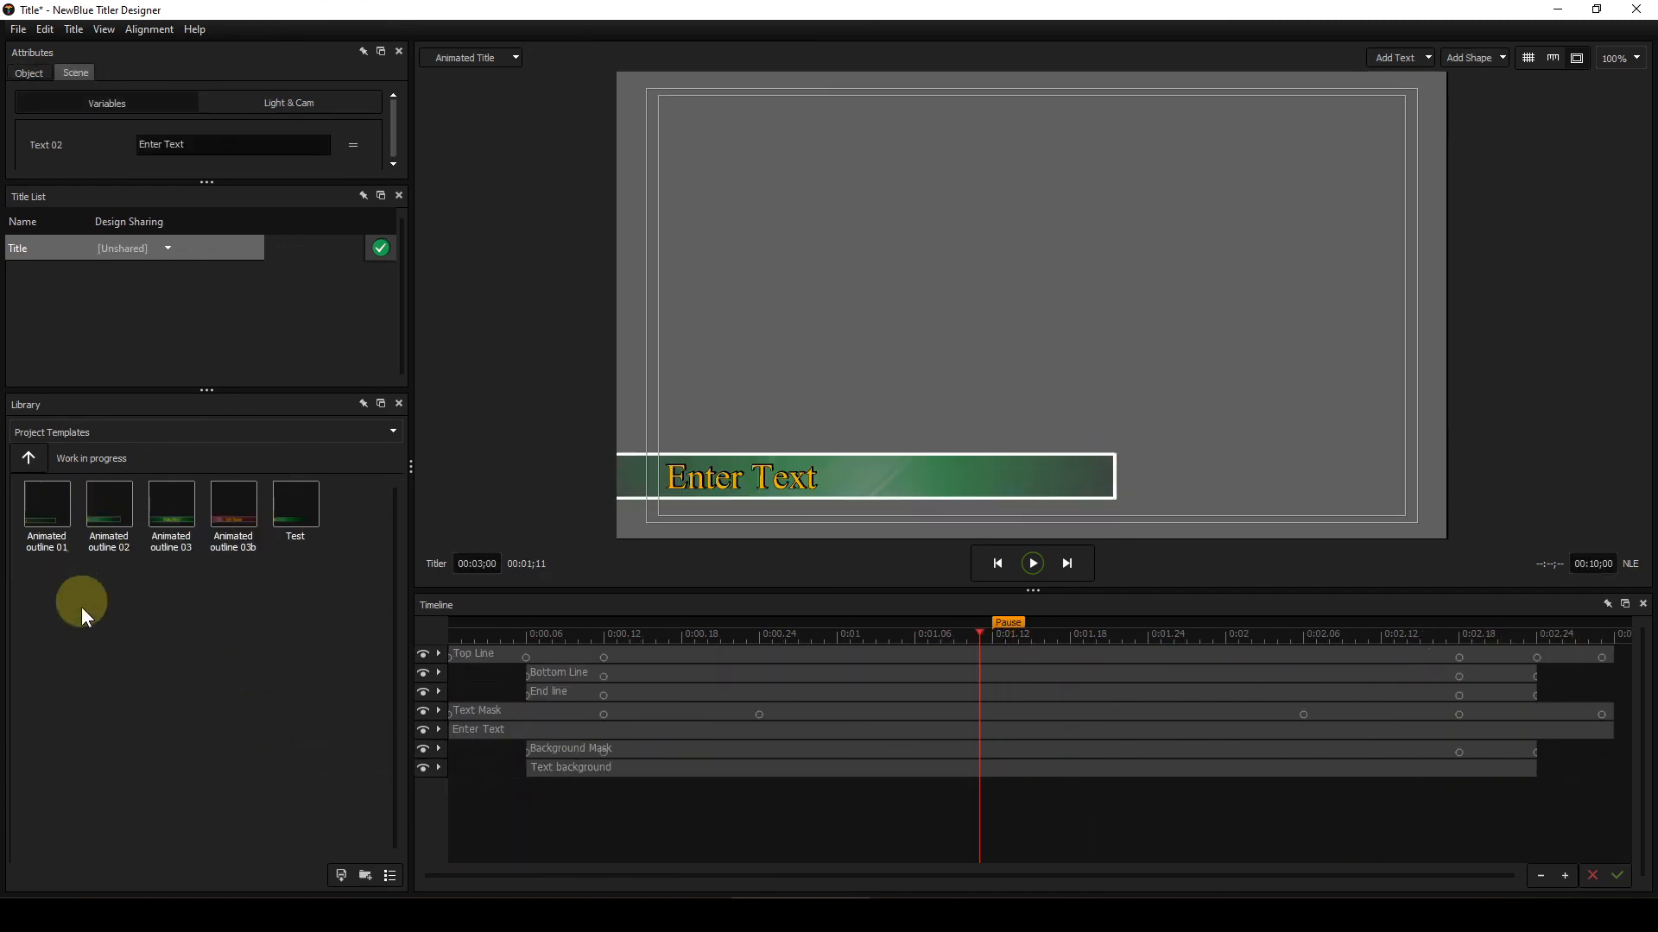
mouse_move(45, 533)
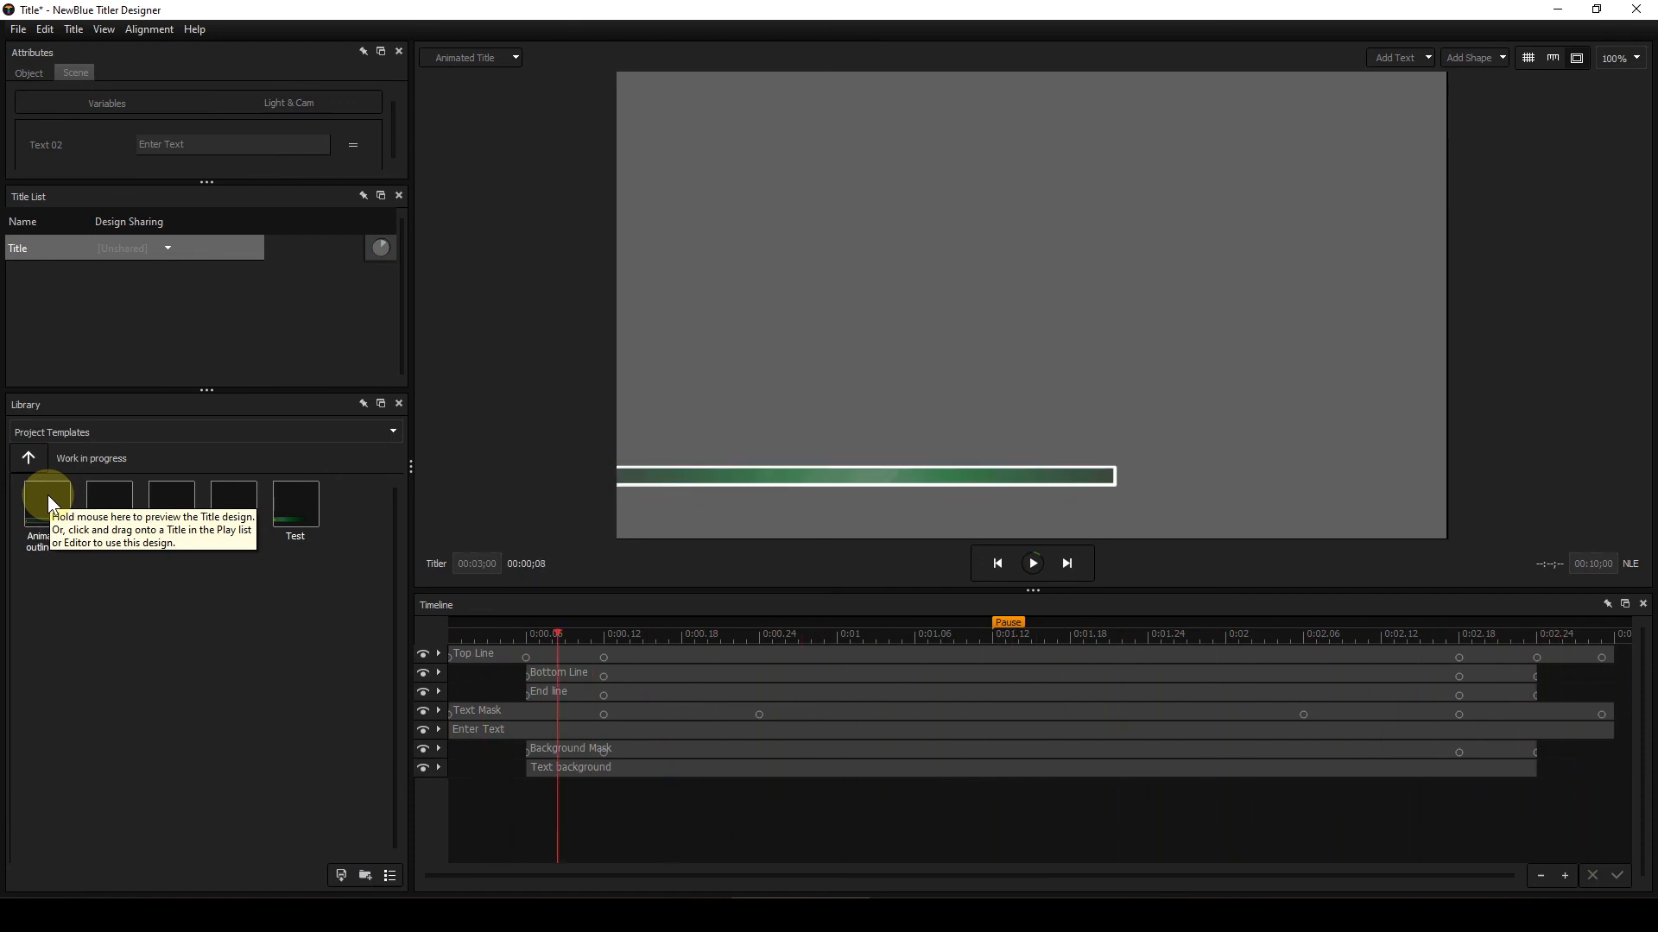
mouse_move(112, 505)
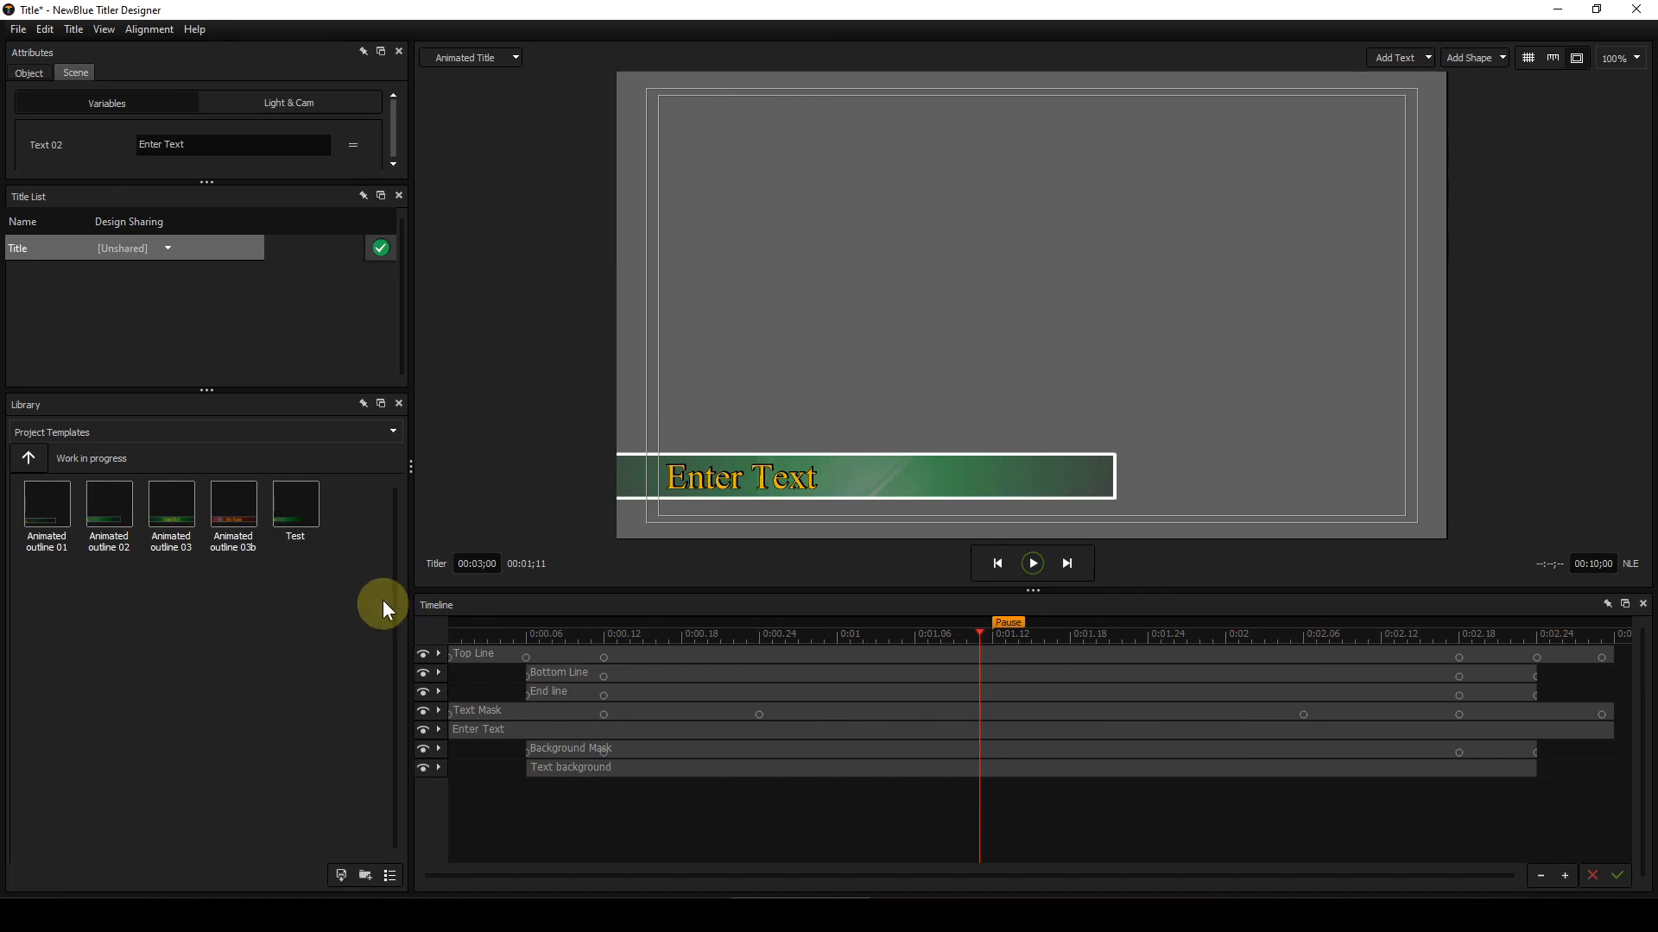
left_click(107, 504)
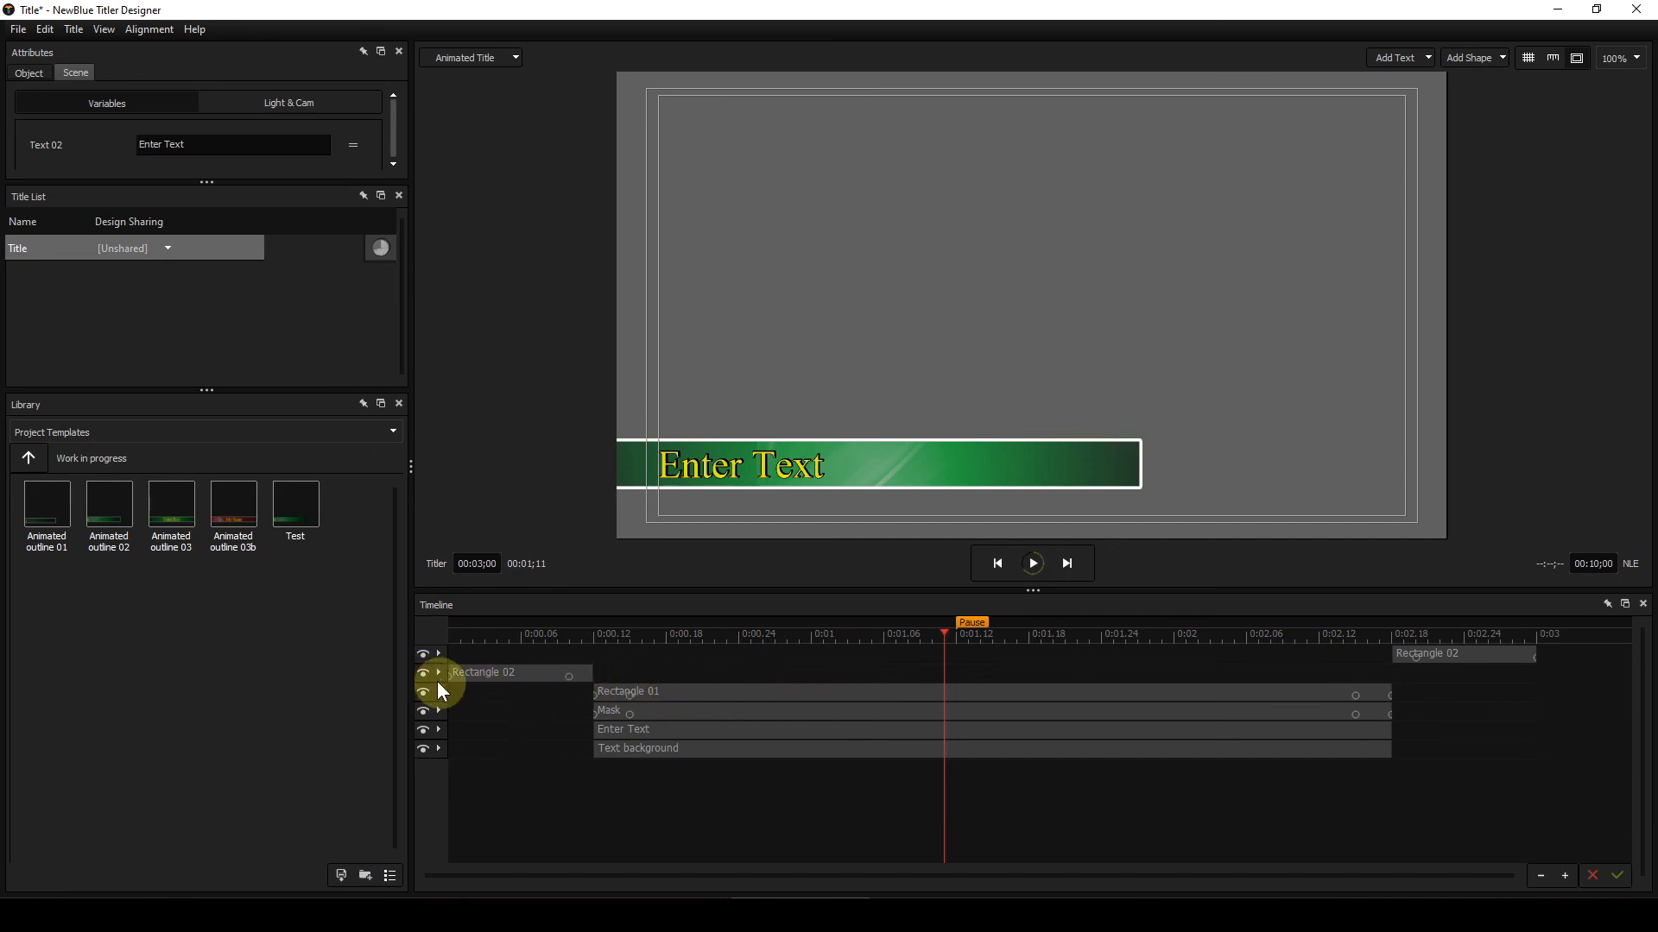
Step: Select the Rectangle 01 layer and hide the Mask, Enter Text and Text background layers
left_click(750, 694)
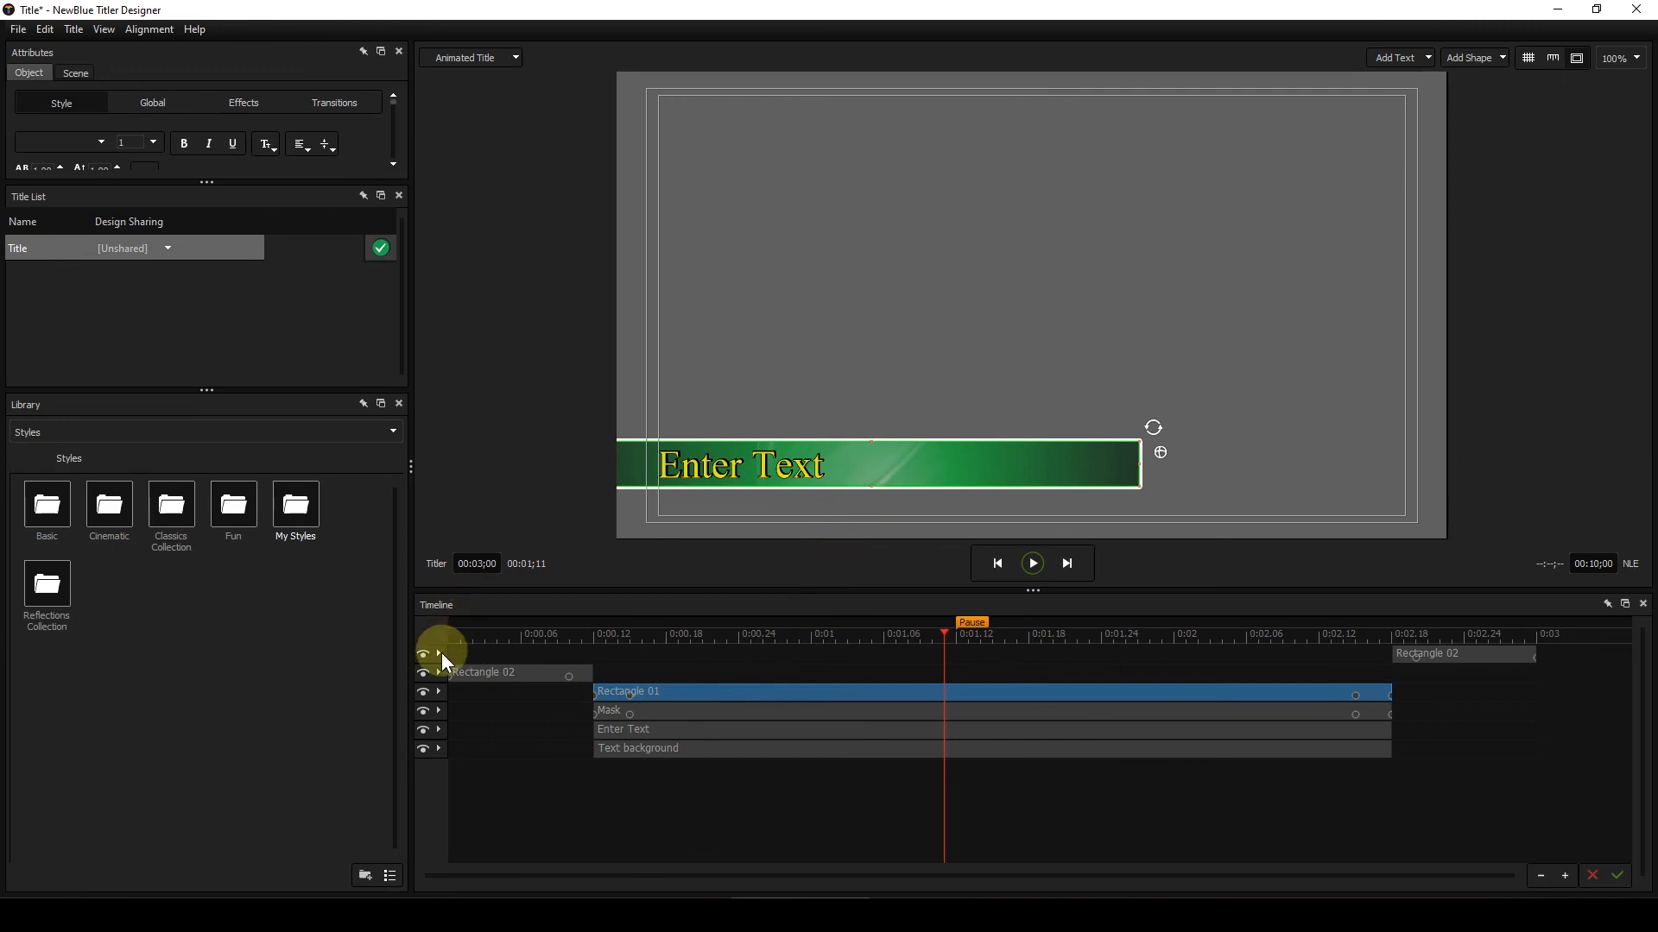
left_click(428, 713)
left_click(426, 728)
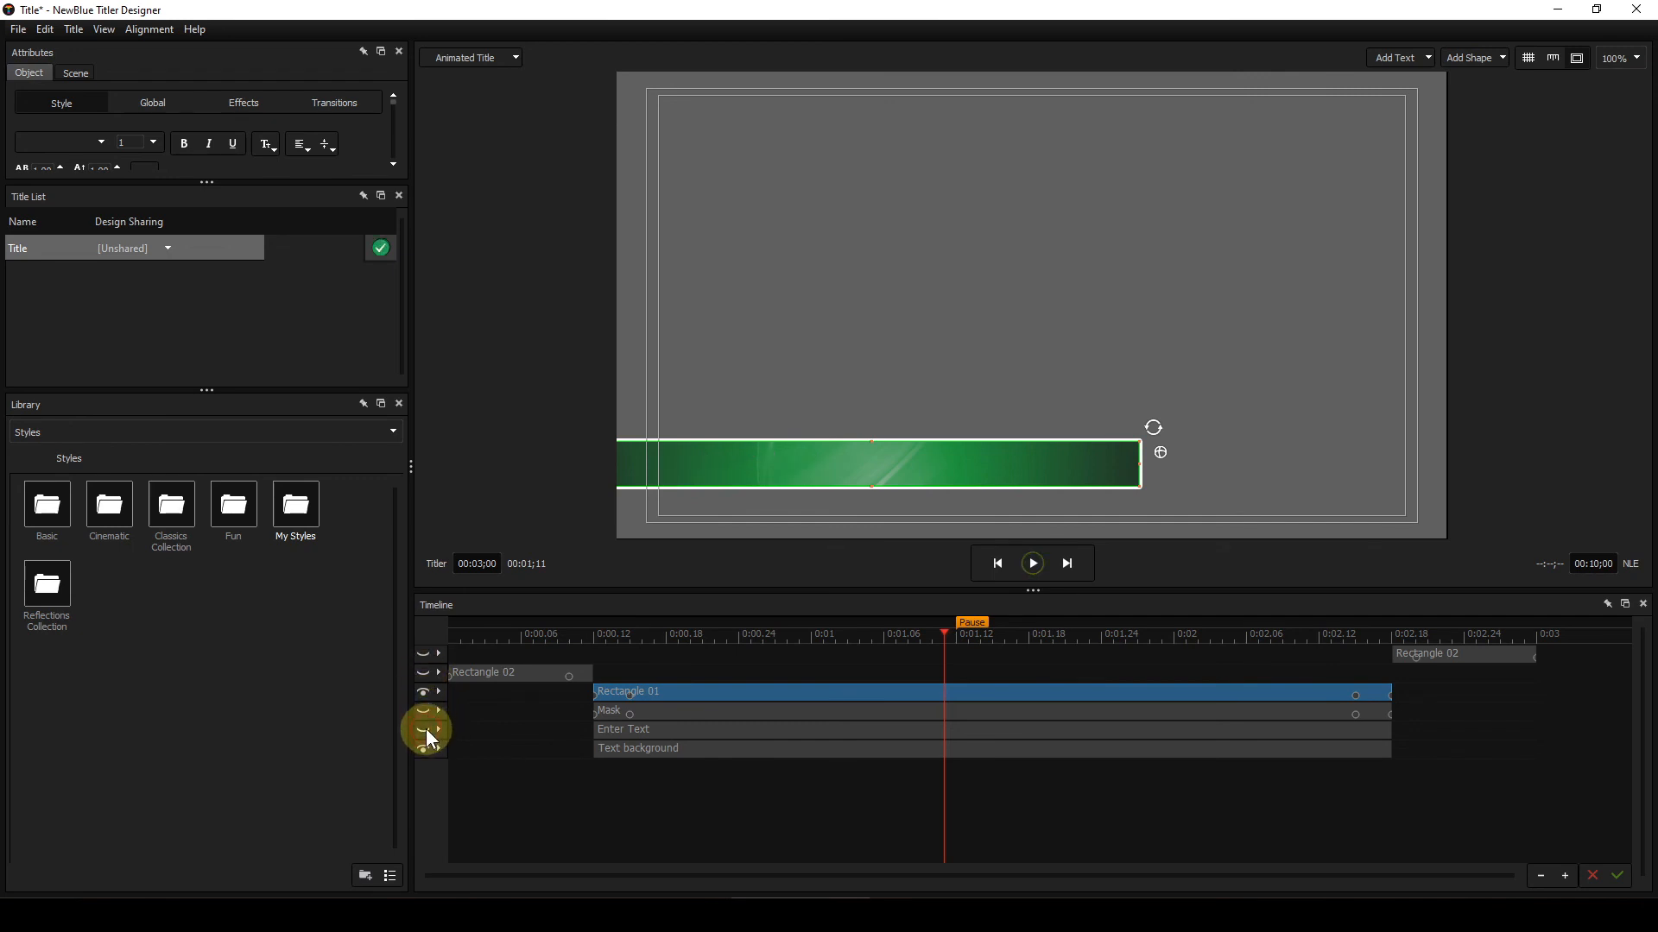
left_click(425, 748)
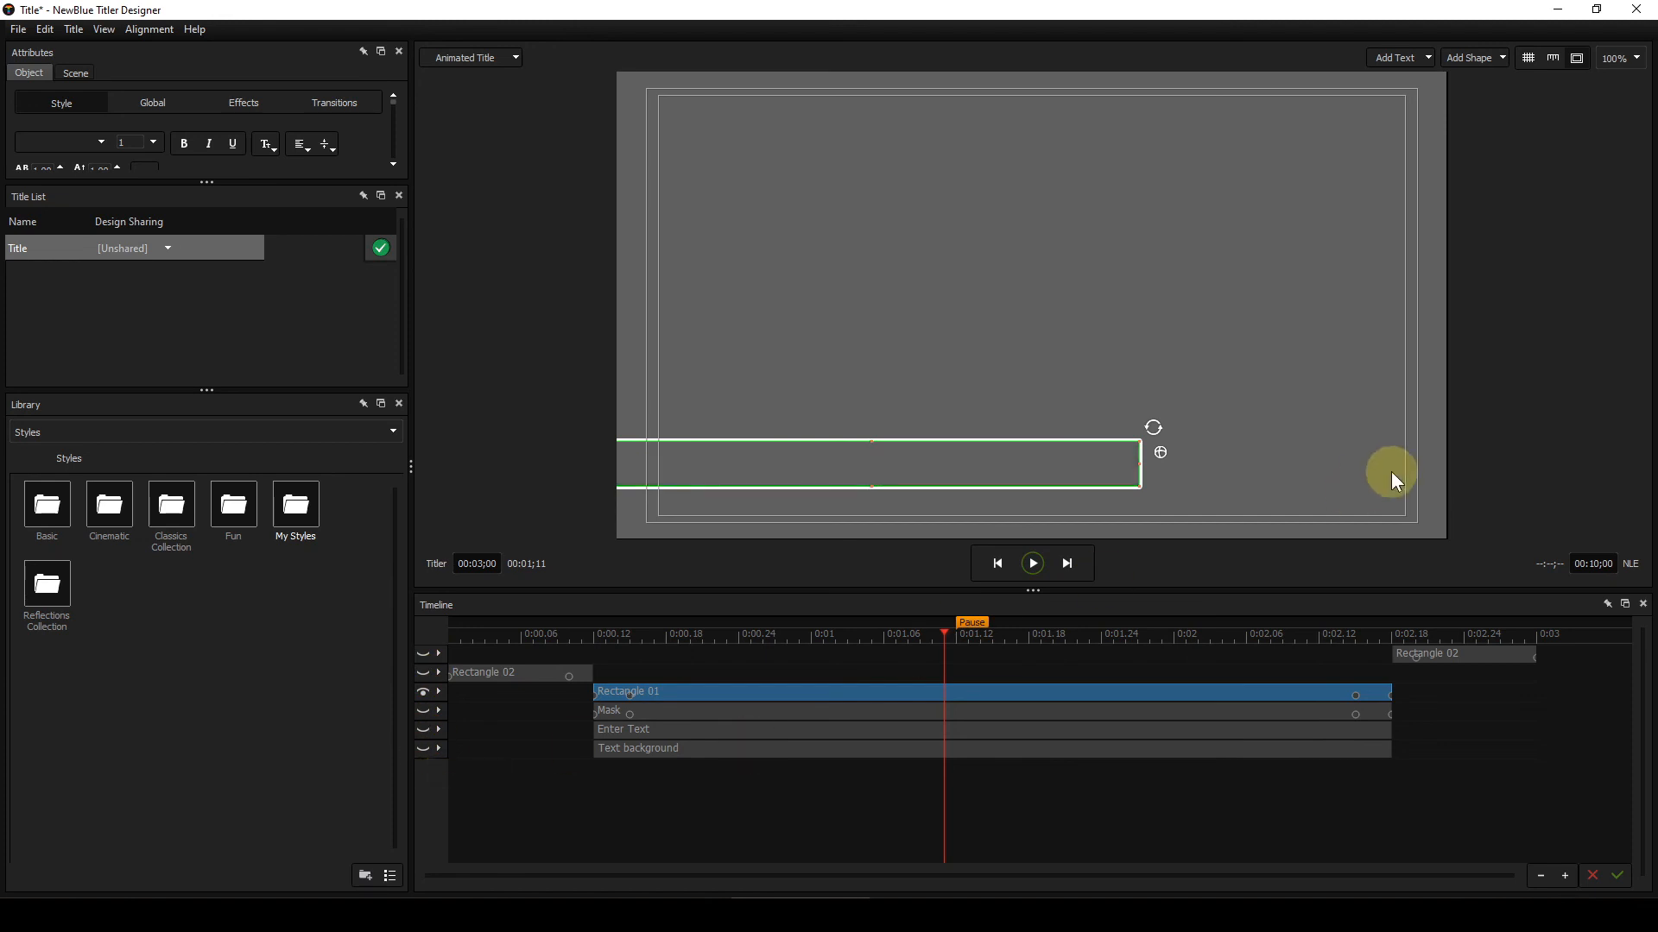
Step: Reselect the Rectangle 01 outline on the canvas and enlarge the Attributes panel to inspect its style settings
left_click(1212, 478)
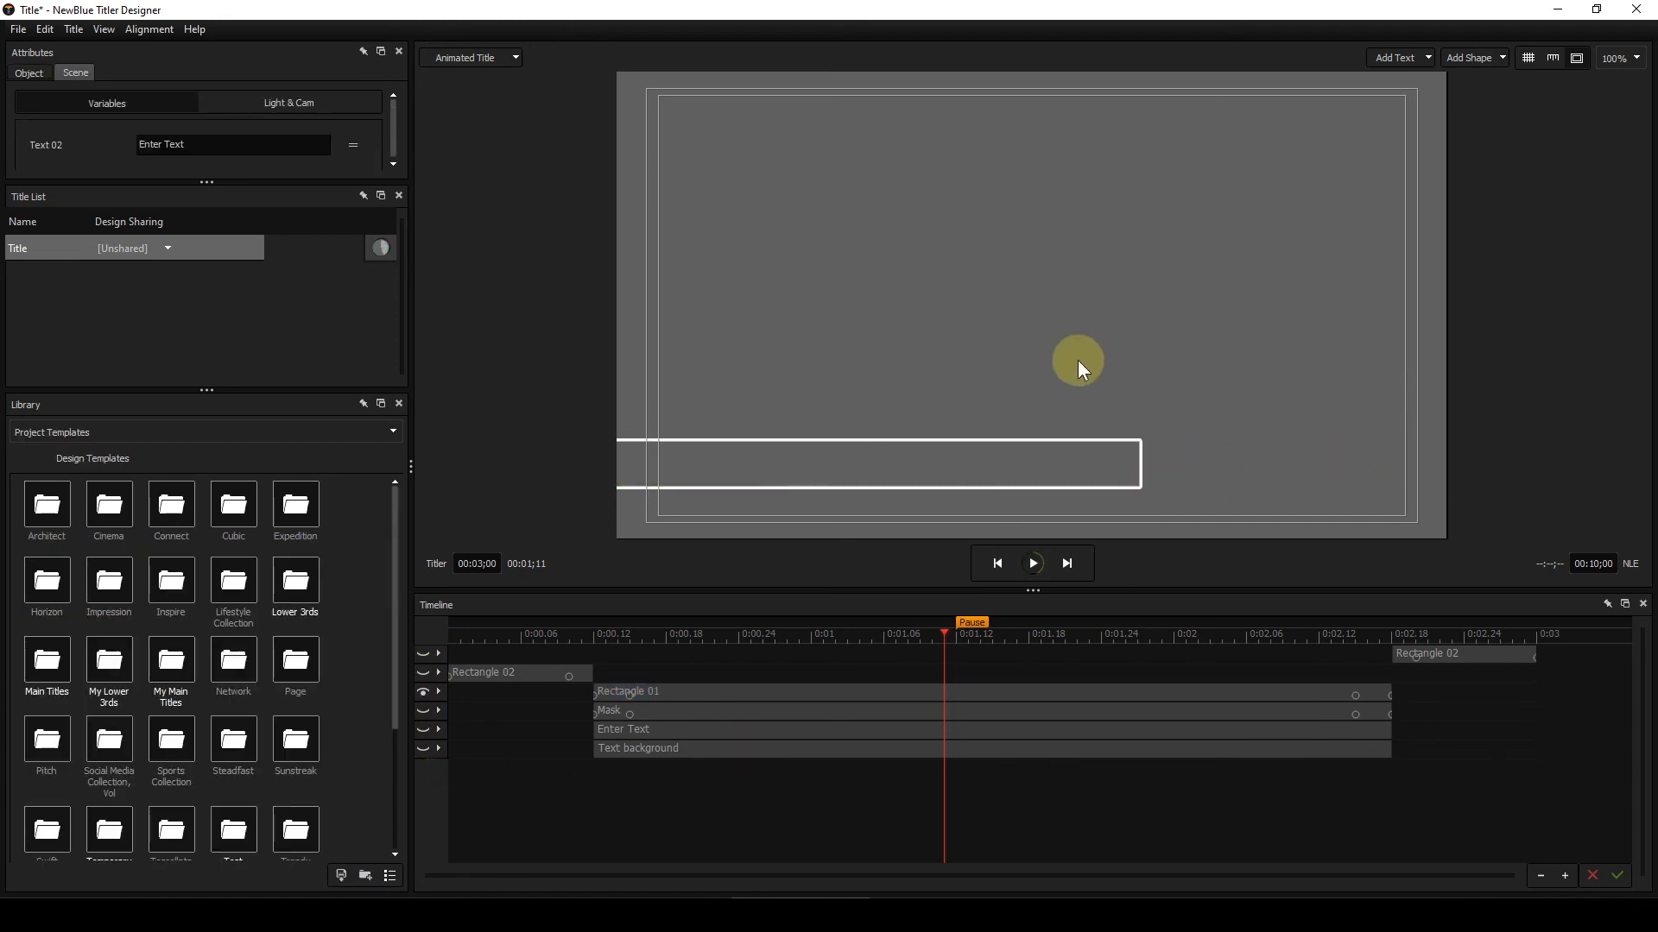
left_click(895, 446)
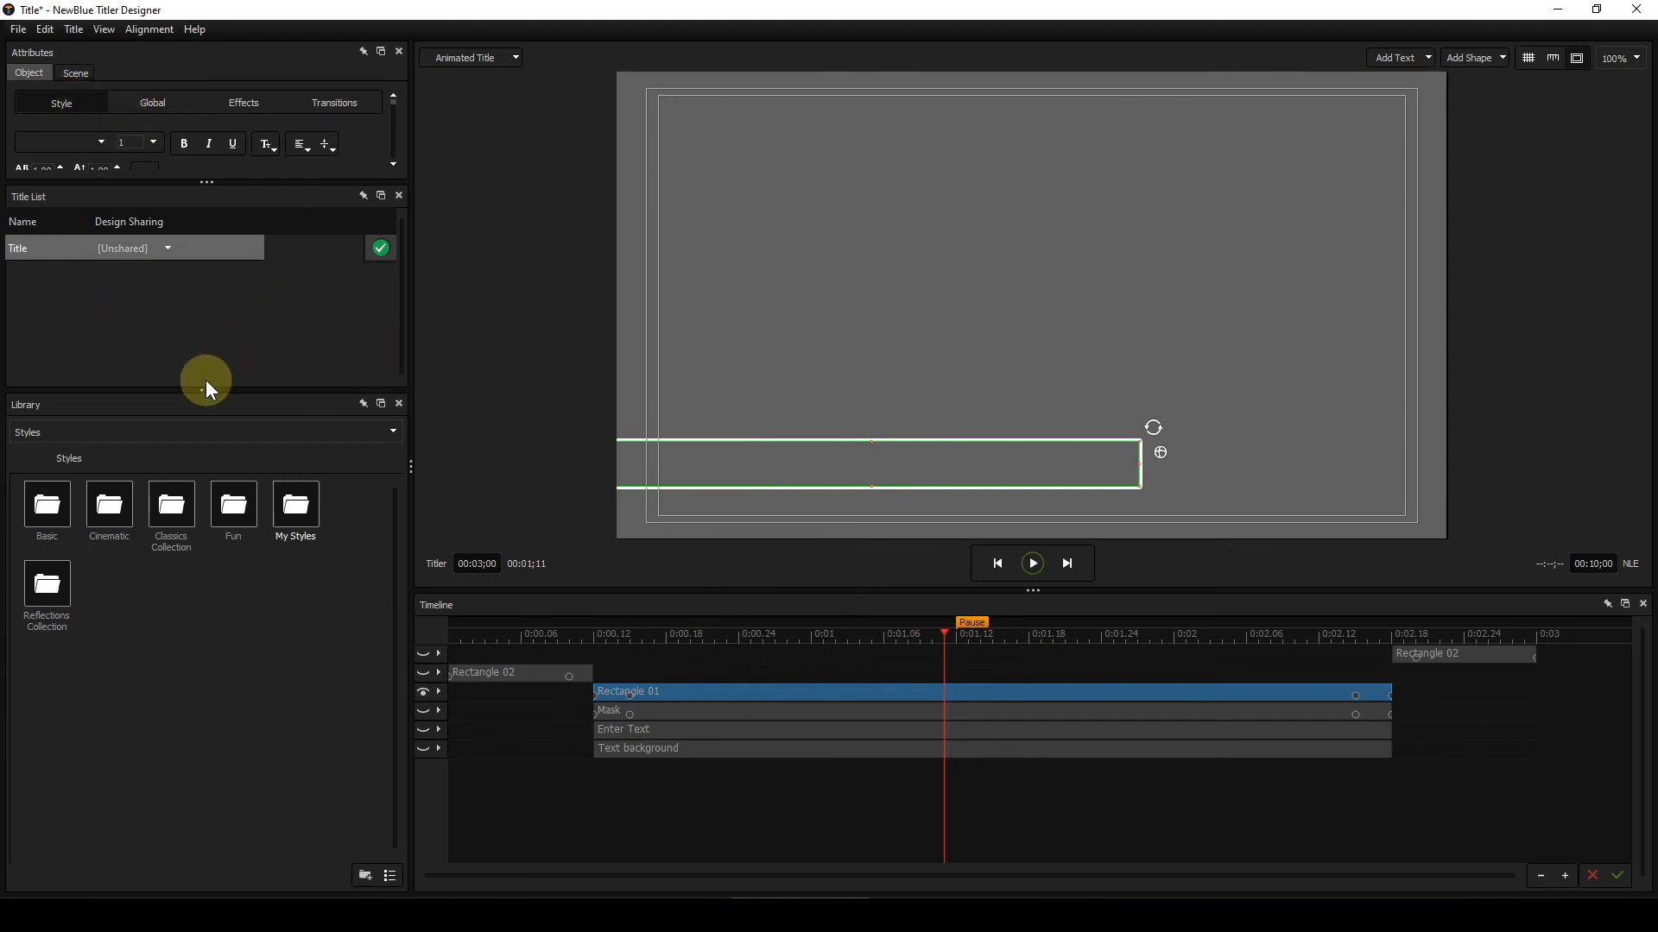
left_click_drag(207, 391, 212, 543)
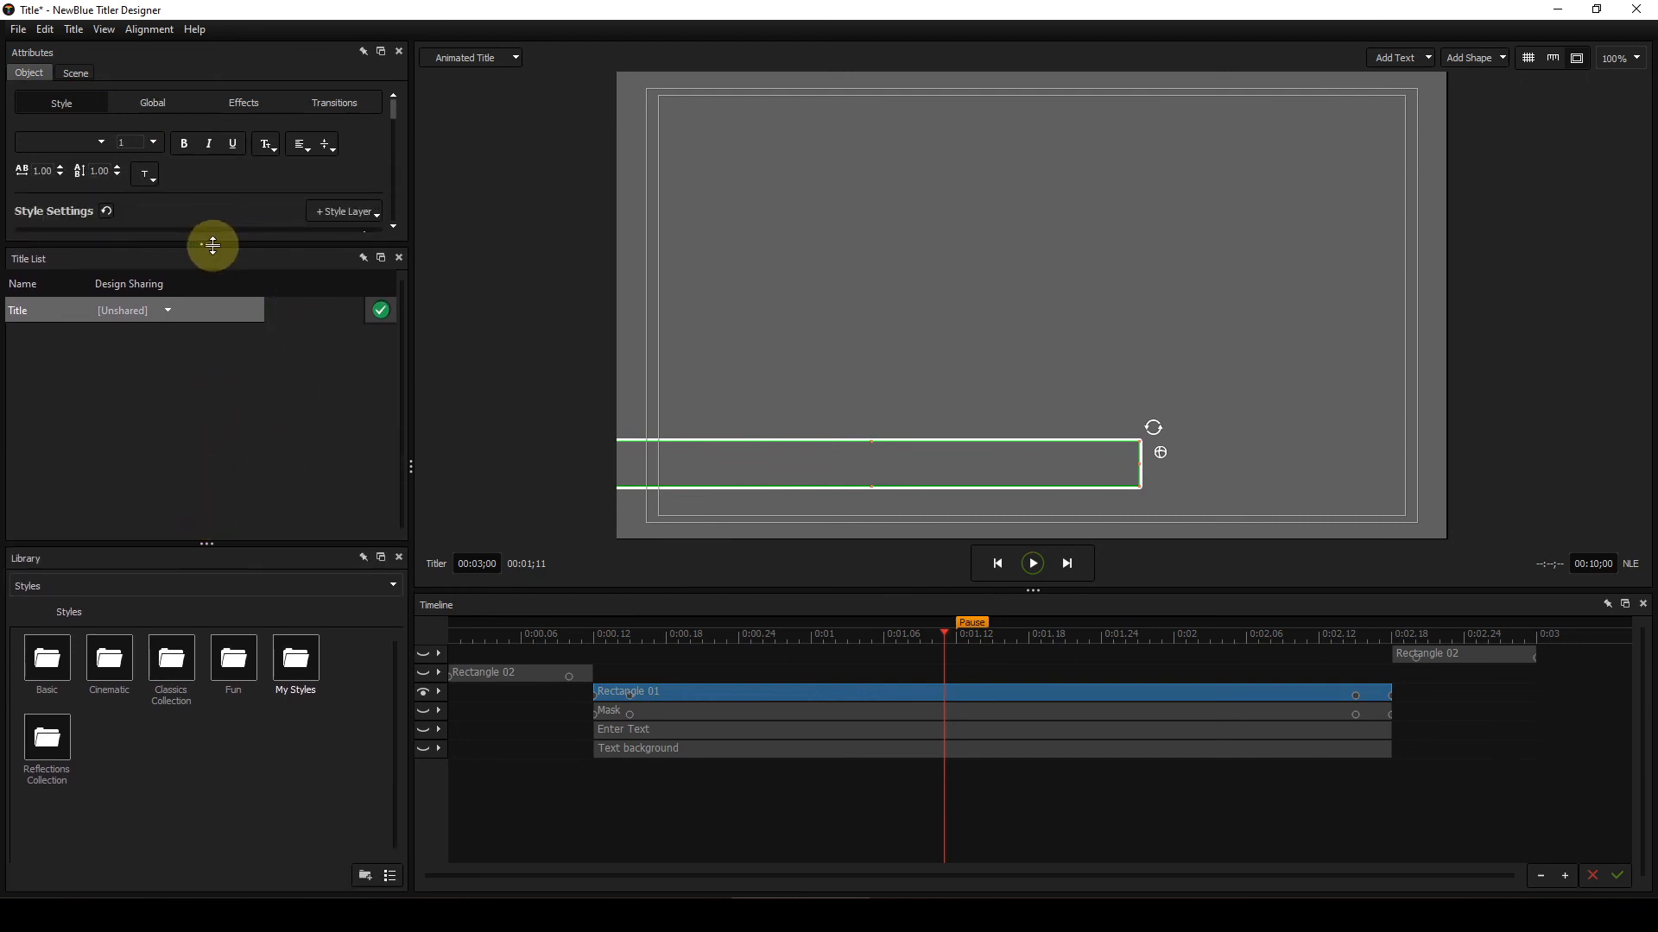
left_click_drag(207, 245, 199, 747)
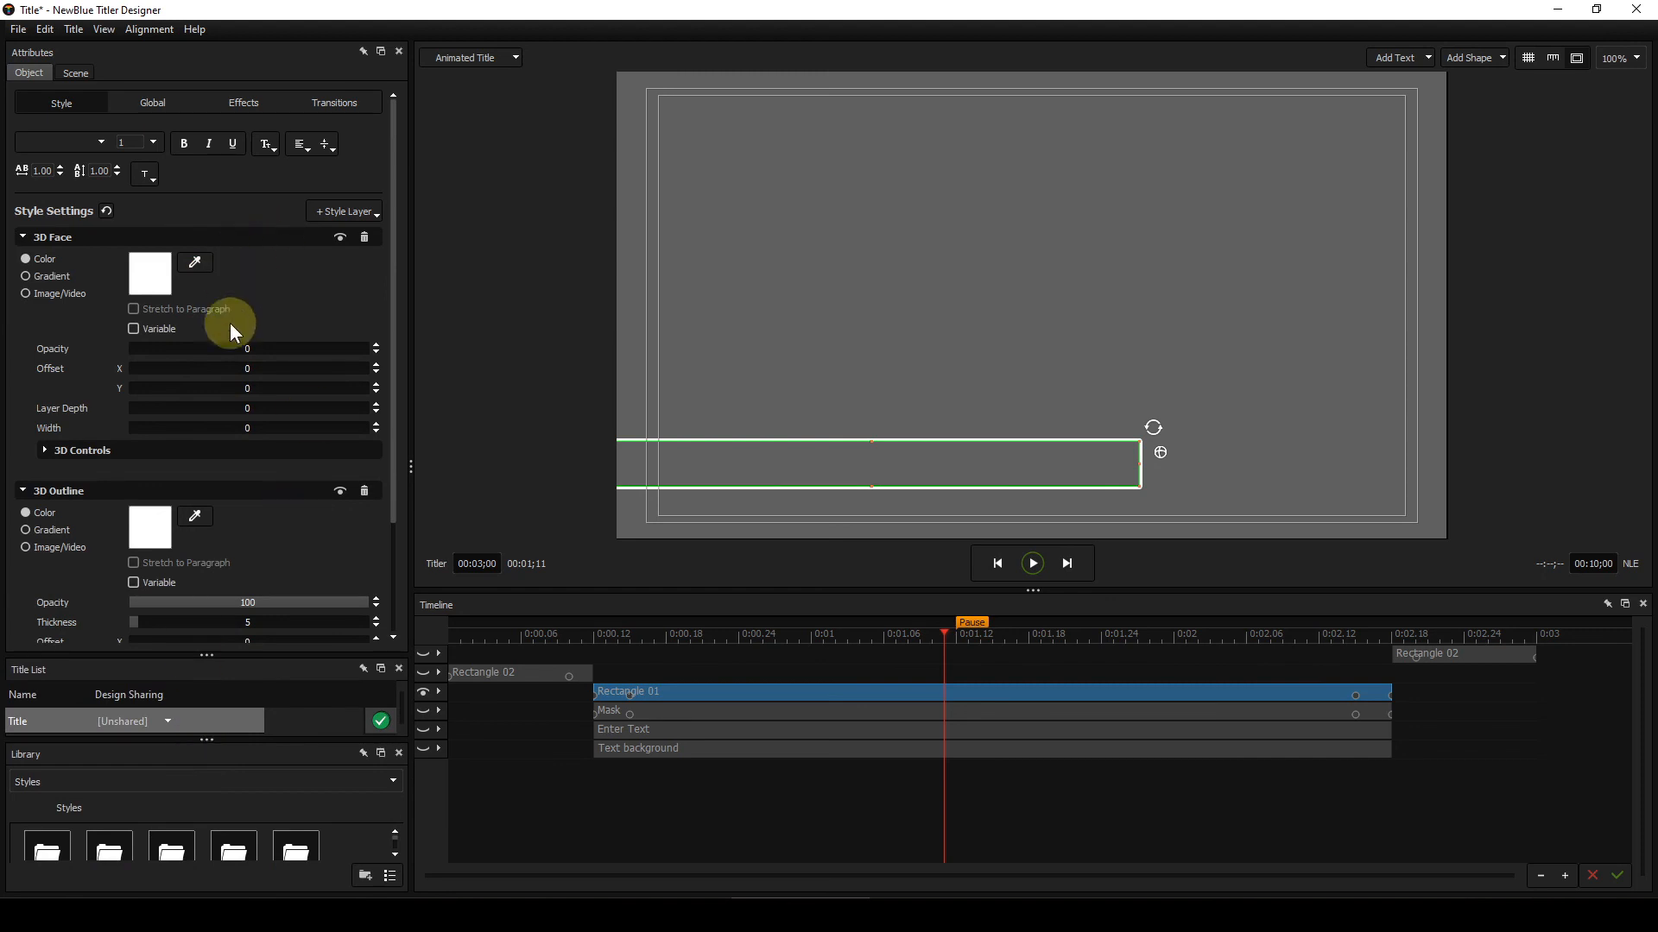
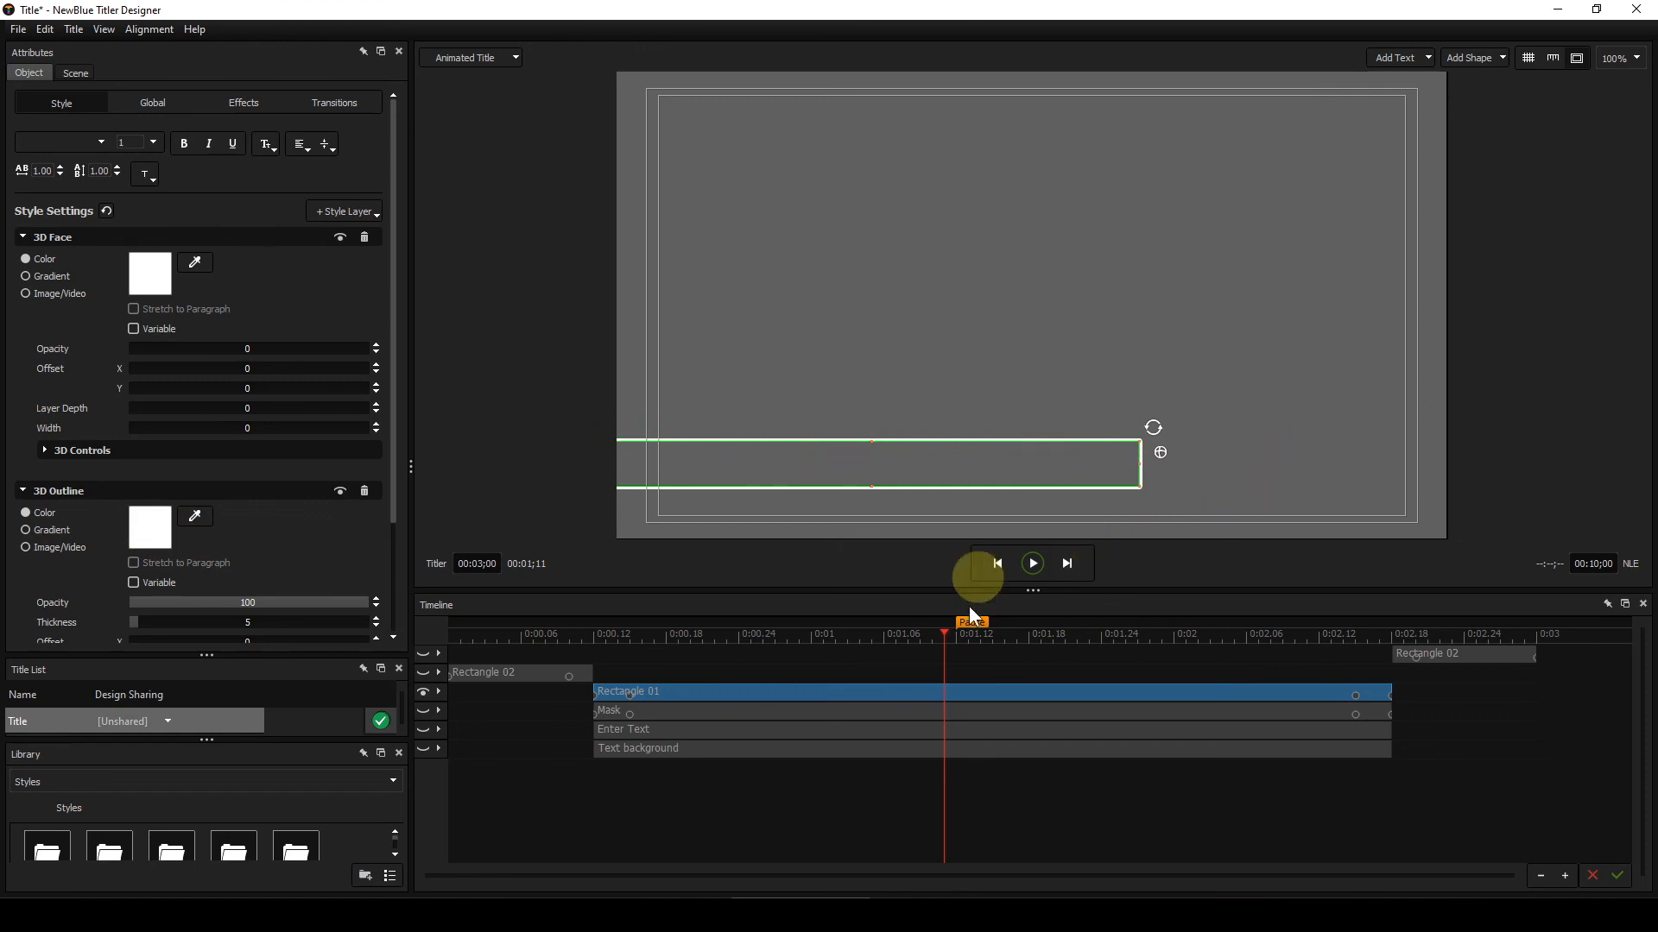
Step: Scrub the timeline back to the start to view the Rectangle 02 line animation with nothing selected
left_click(603, 635)
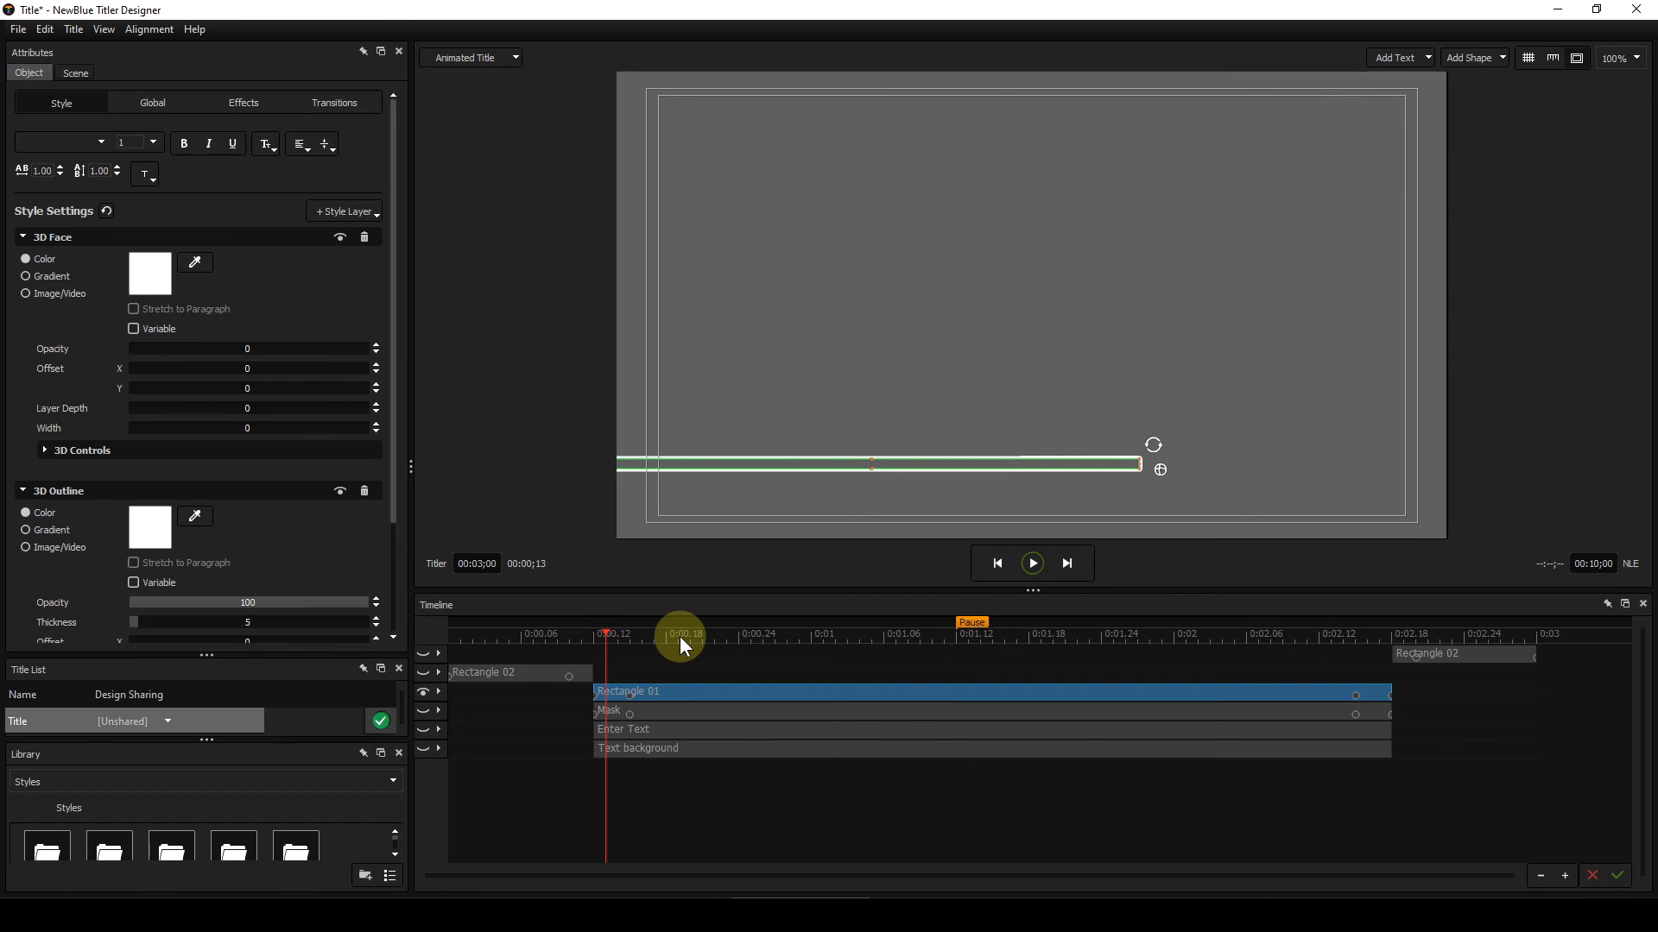
key("Left")
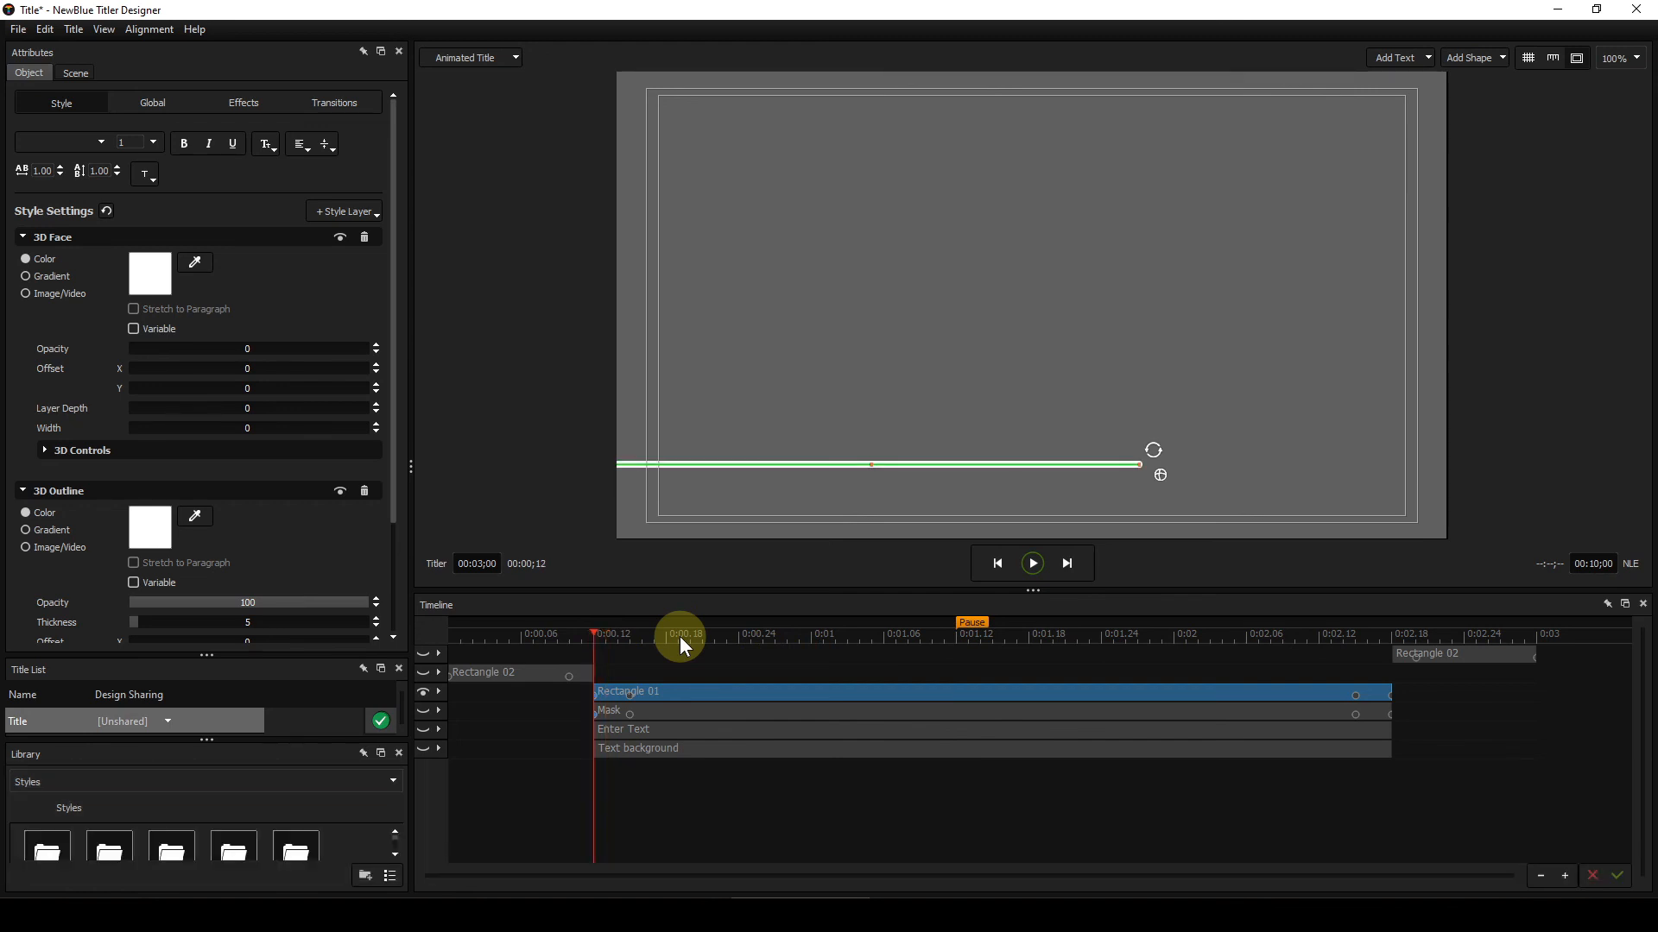
left_click(743, 378)
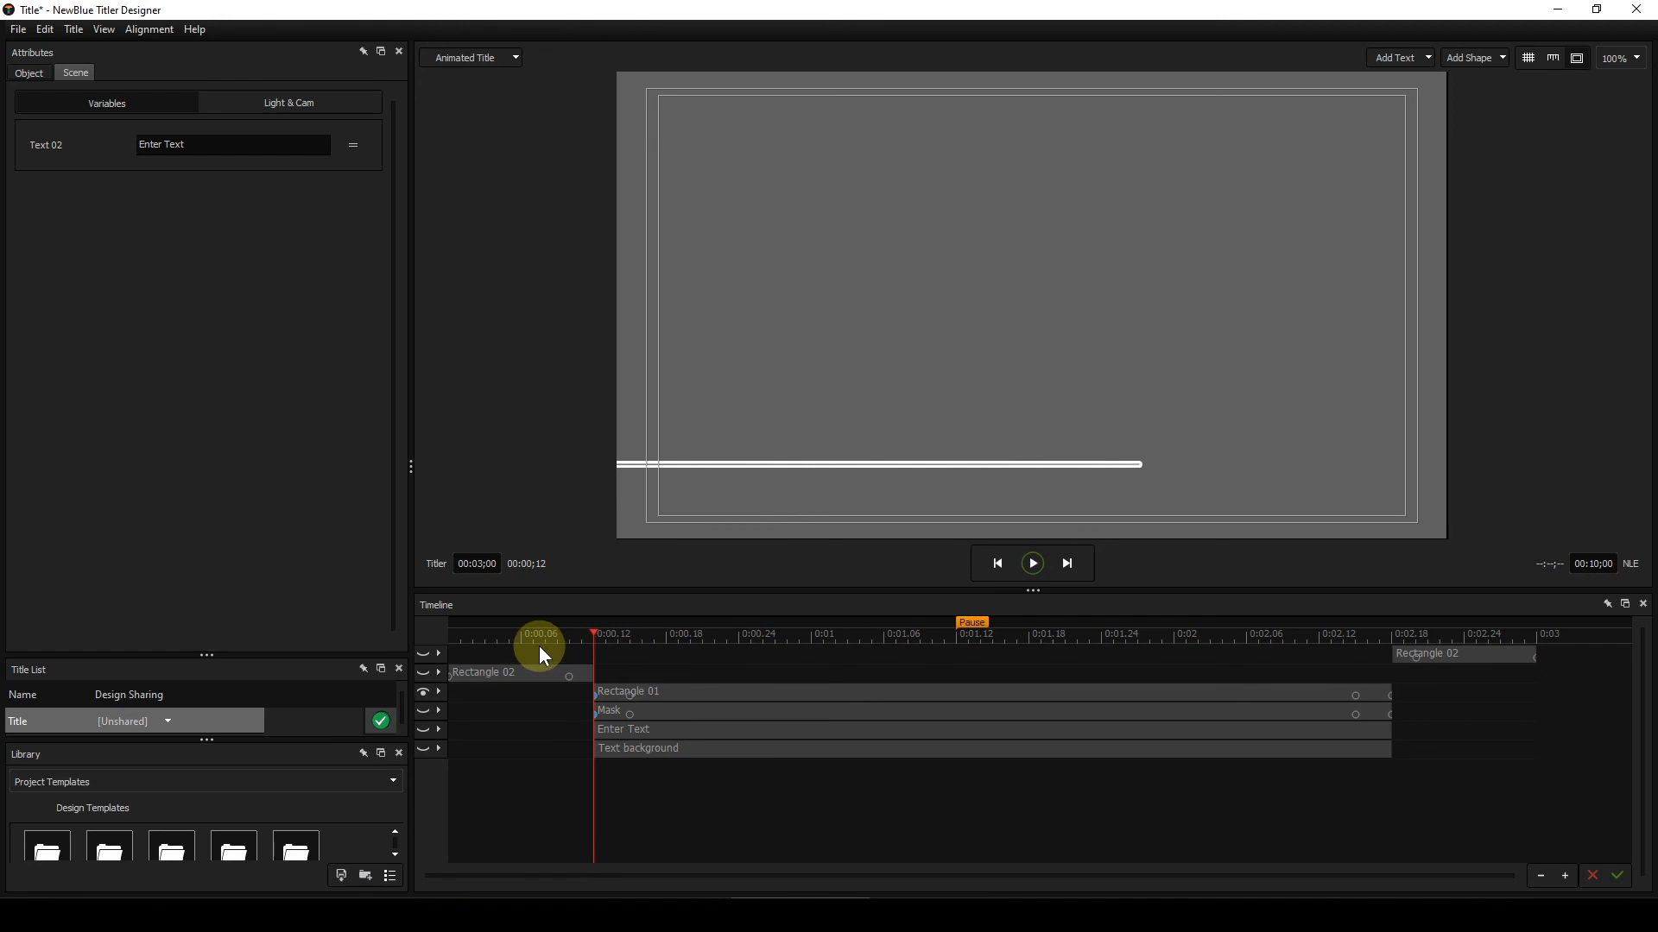
left_click(509, 636)
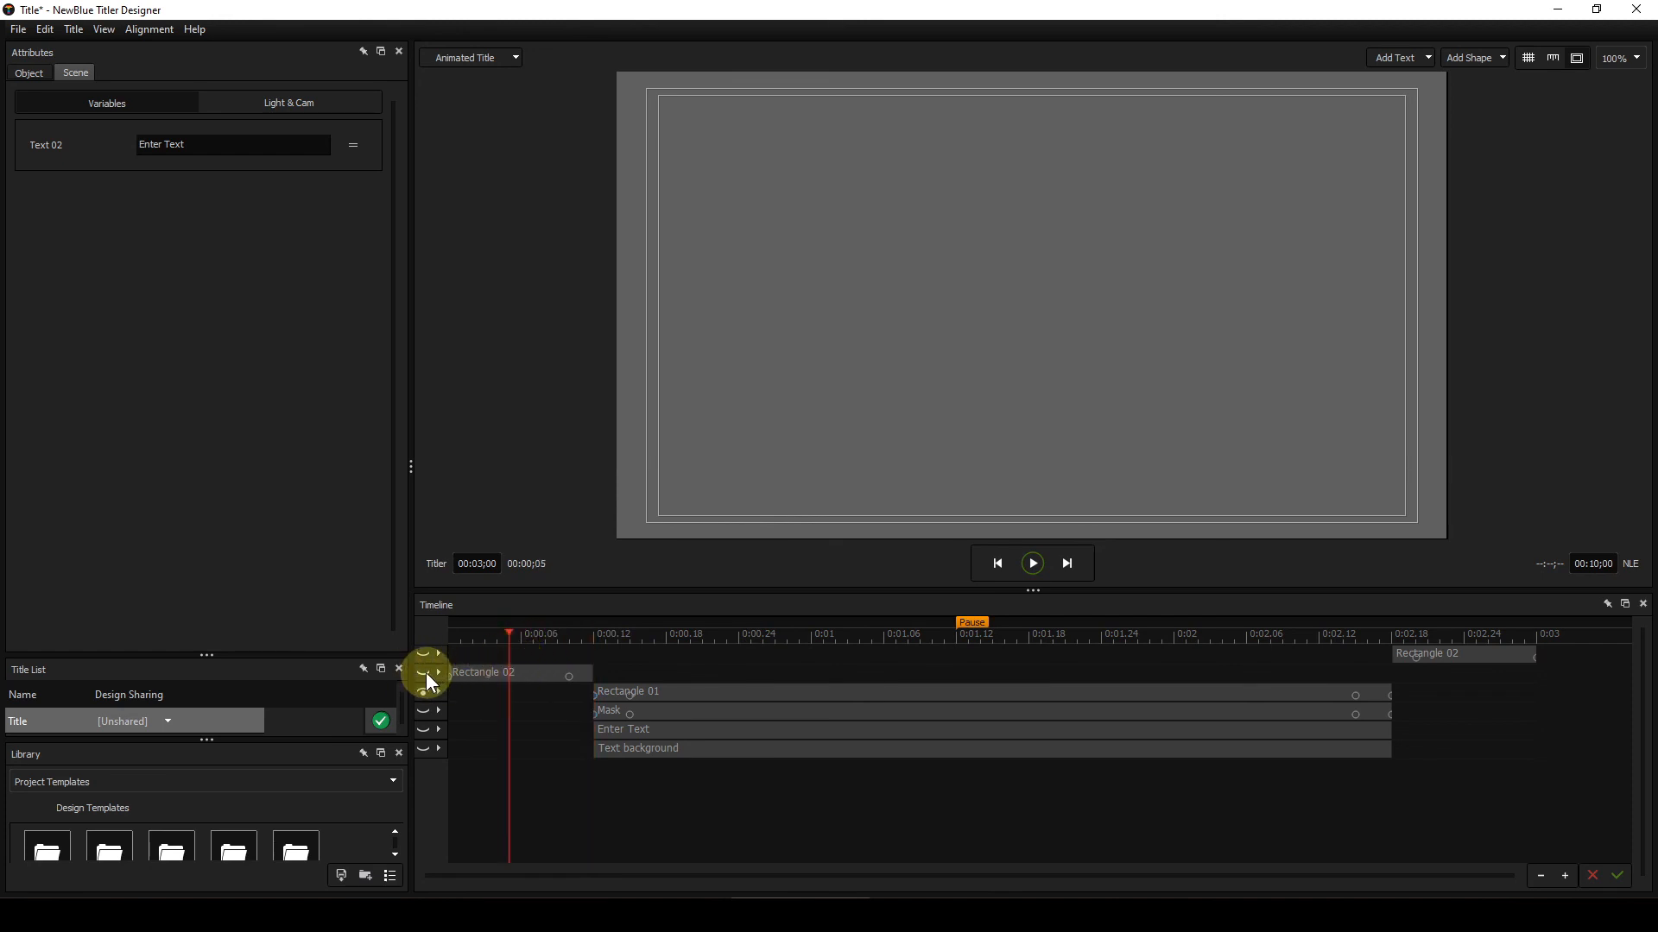
left_click(524, 637)
left_click(481, 637)
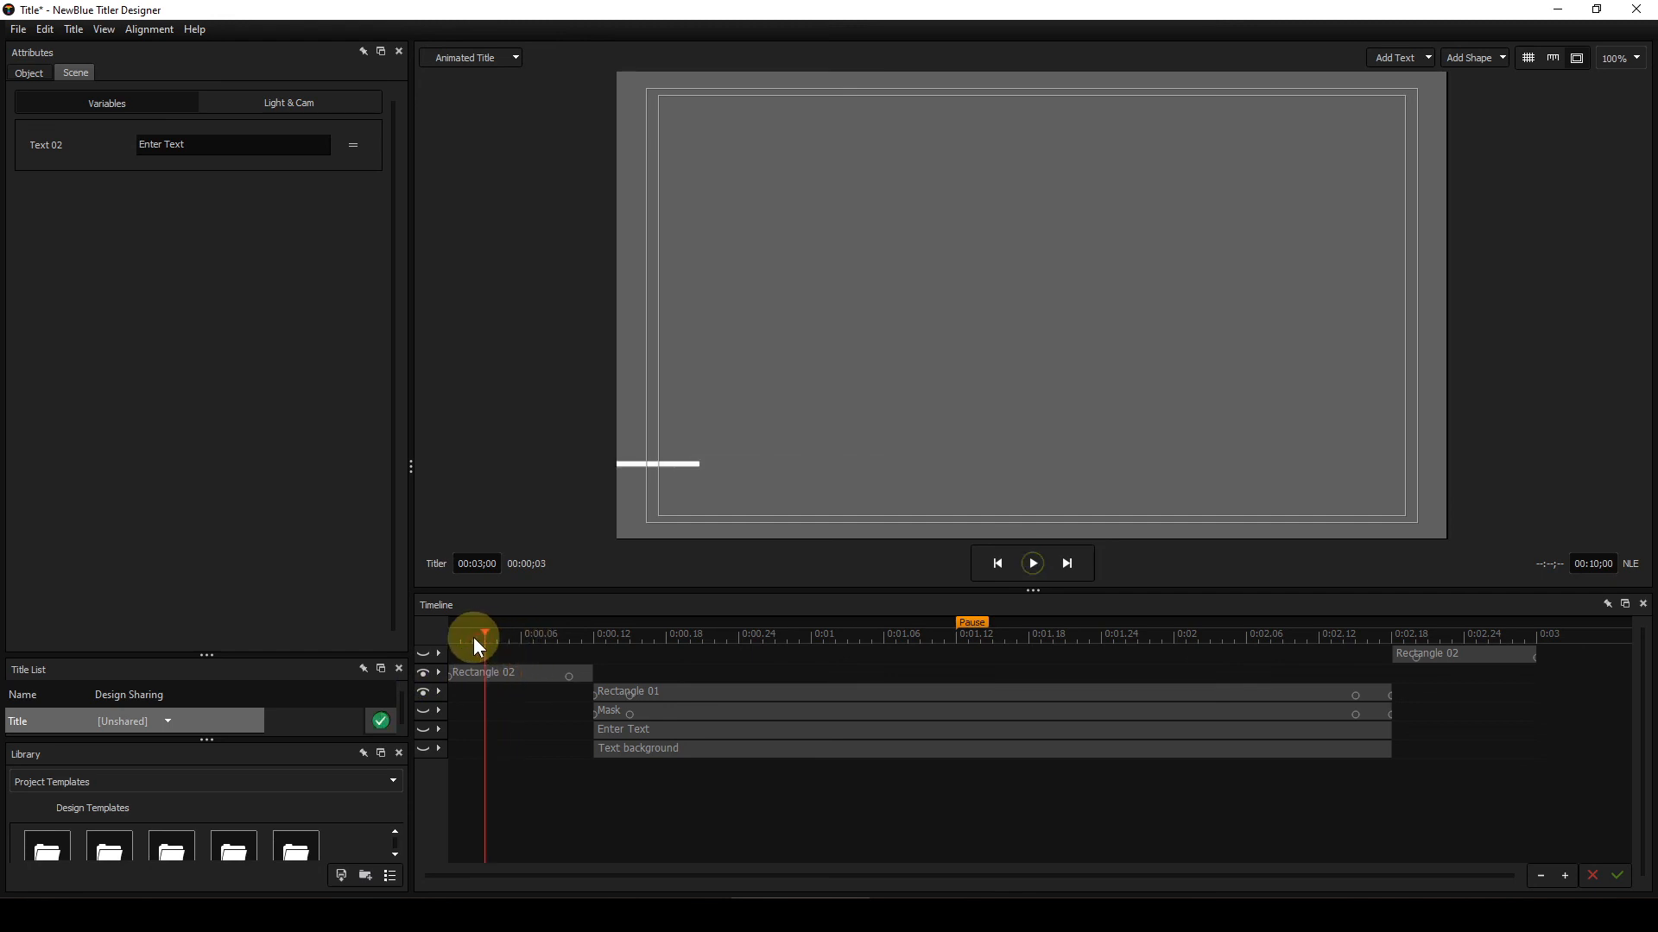
left_click(464, 635)
left_click(486, 633)
left_click_drag(464, 640, 460, 637)
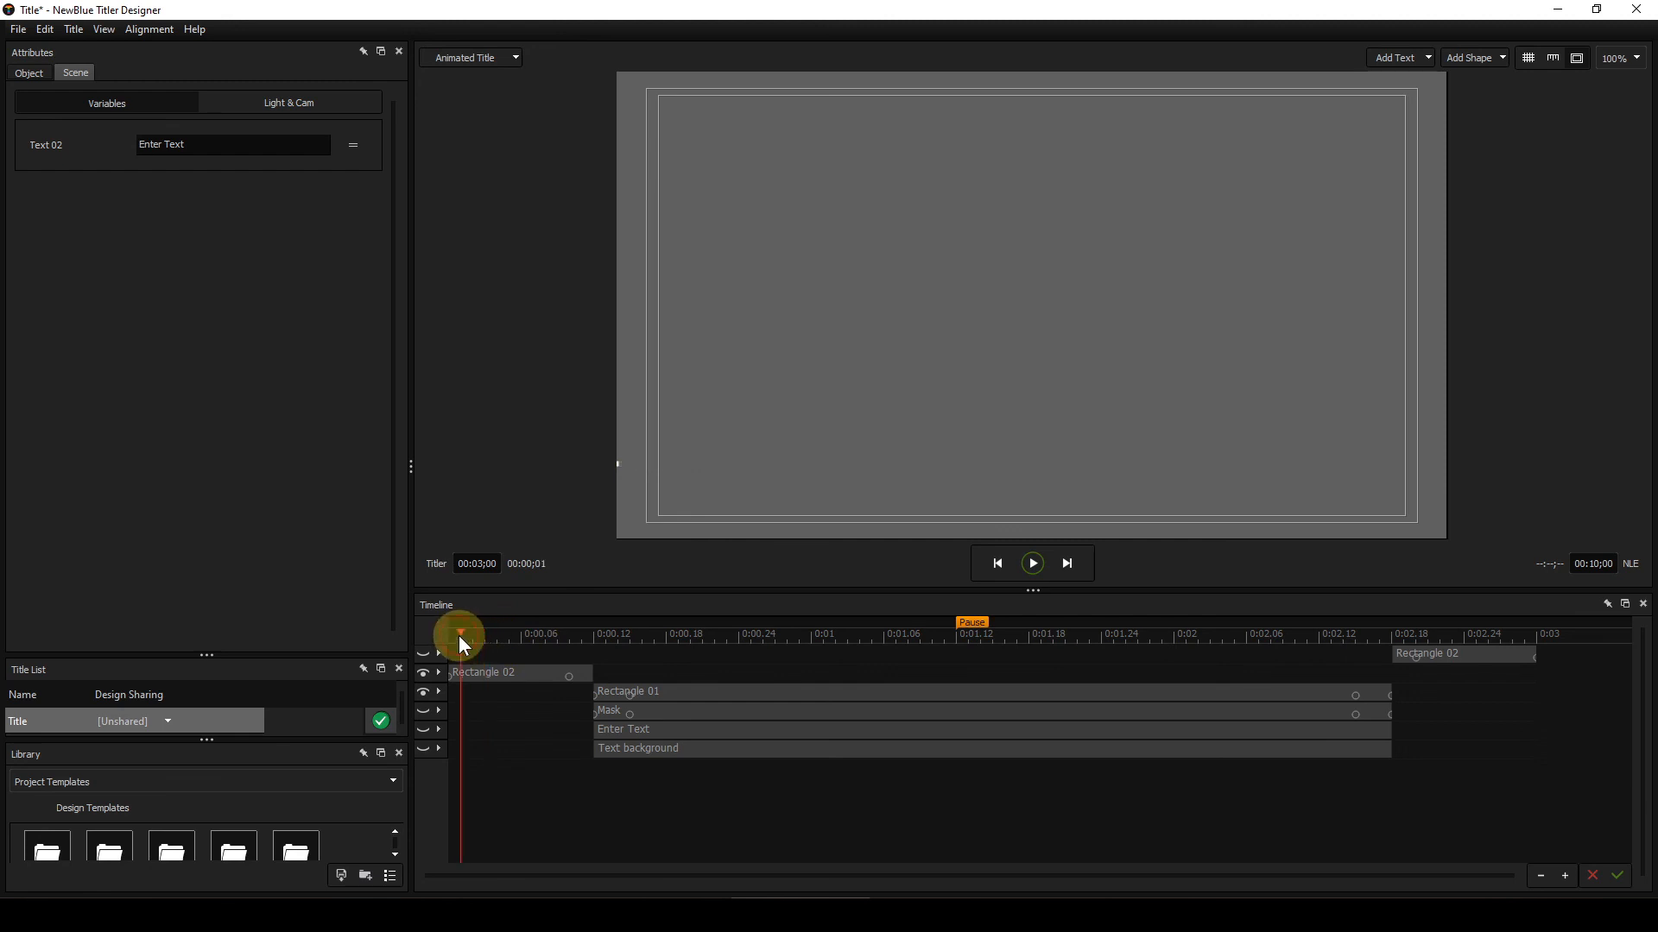
Step: Step frame by frame through the line's growth into the Rectangle 01 outline
key("Left")
key("Right")
key("Right")
key("Right")
key("Right")
key("Right")
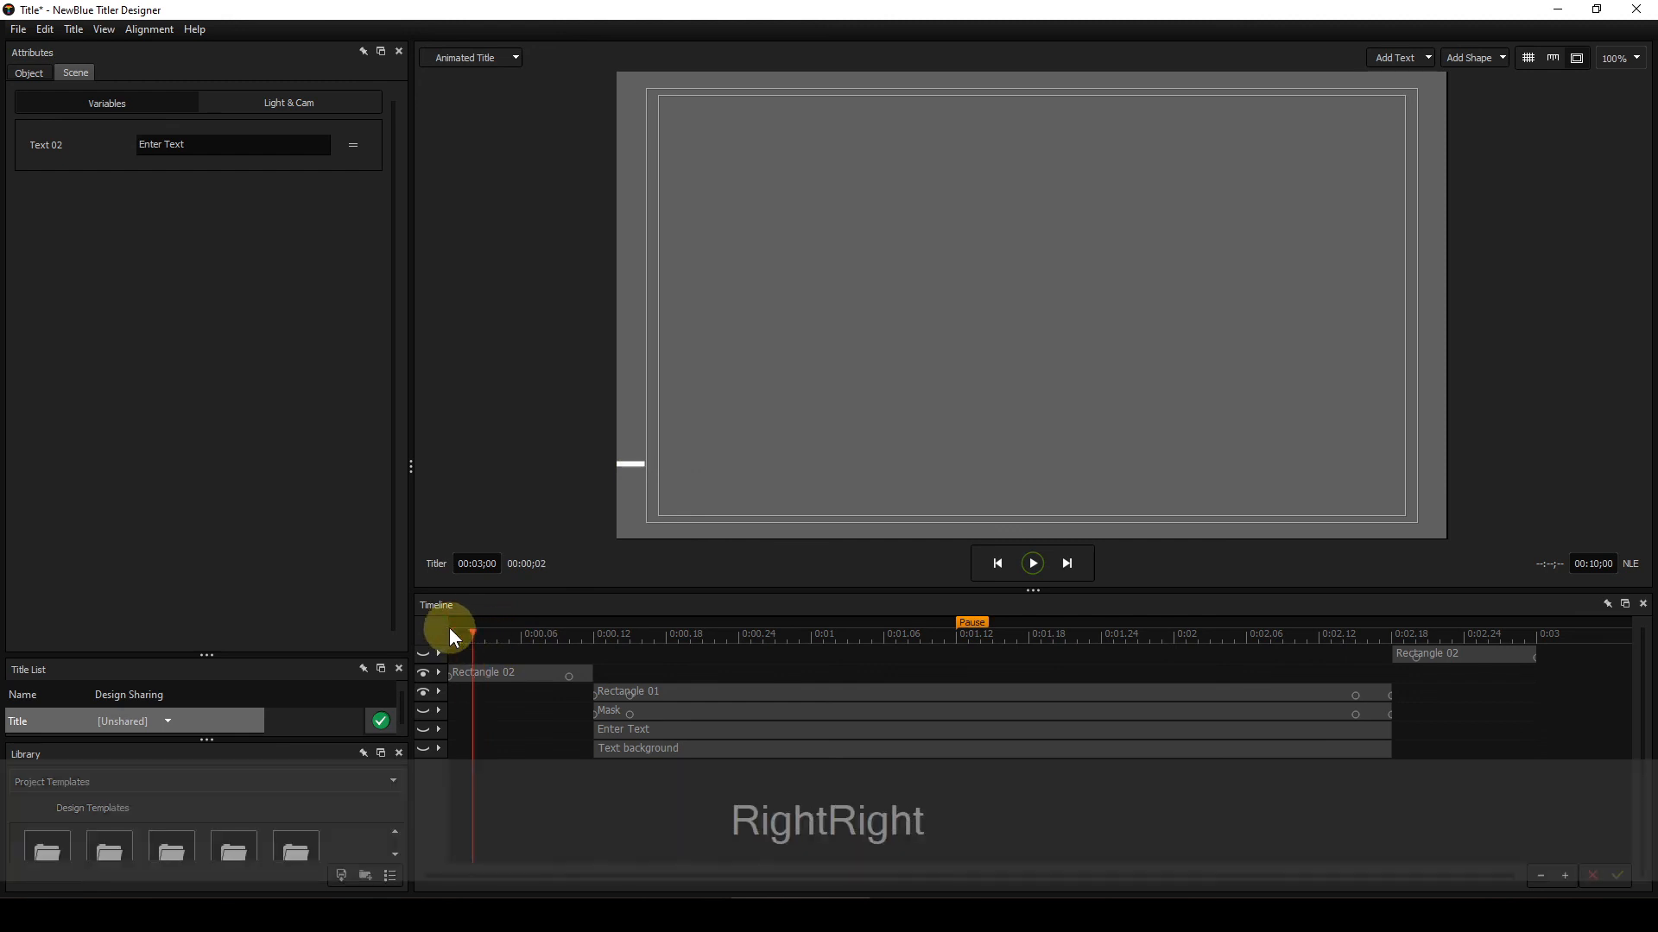
key("Right")
key("Right")
key("Right")
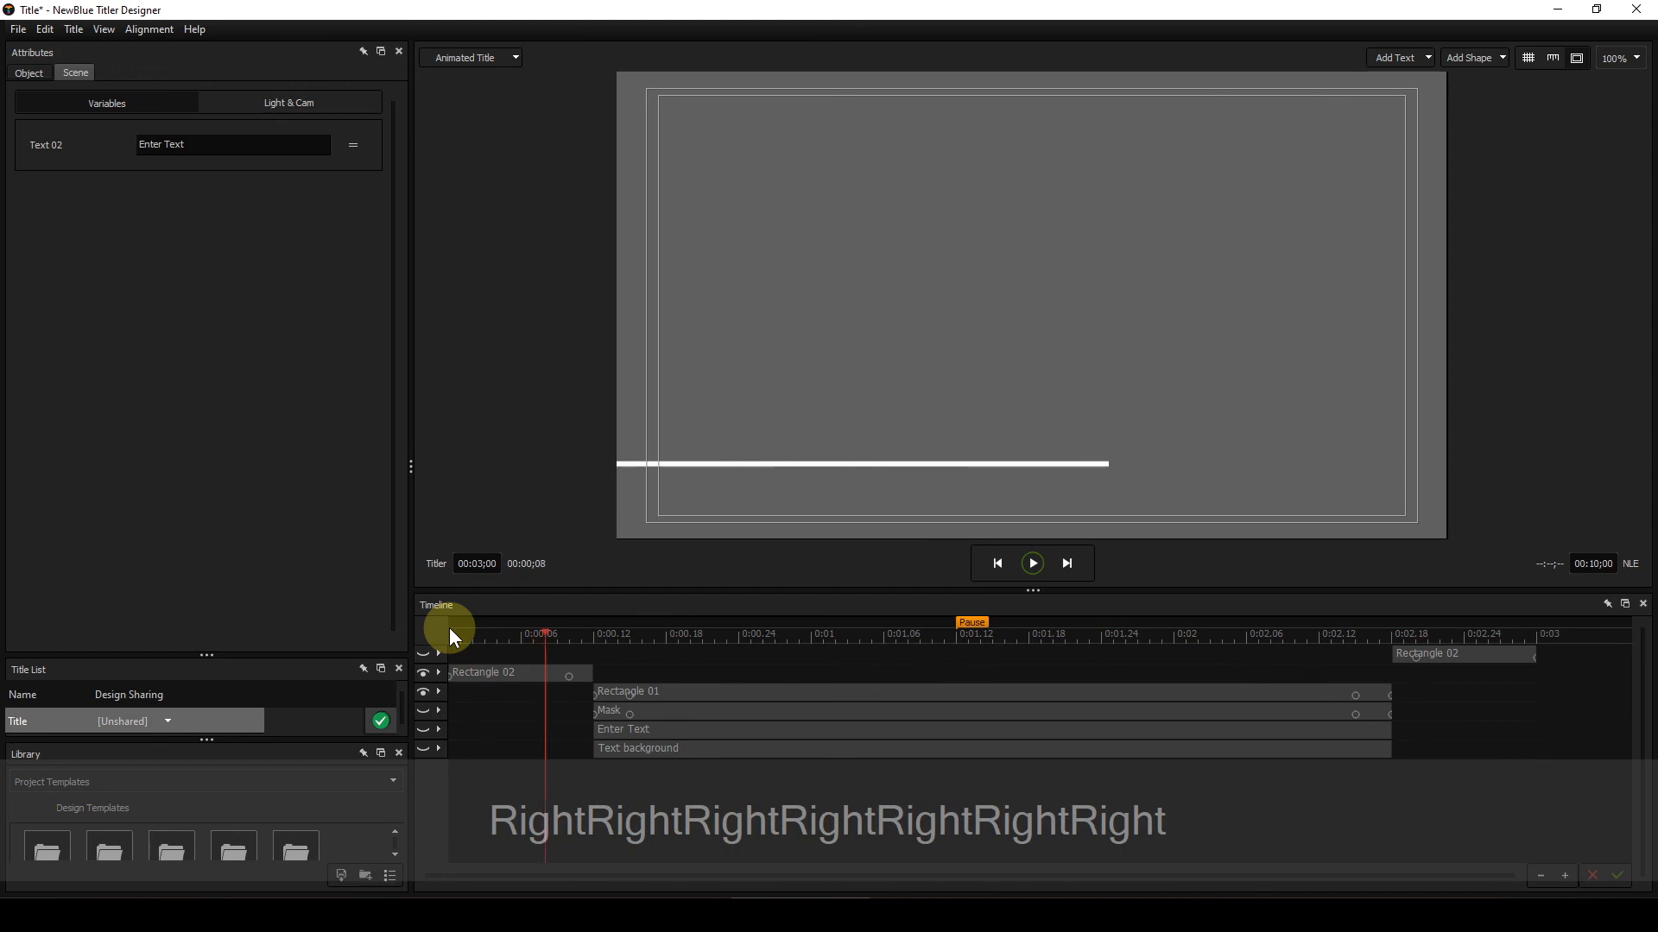
key("Right")
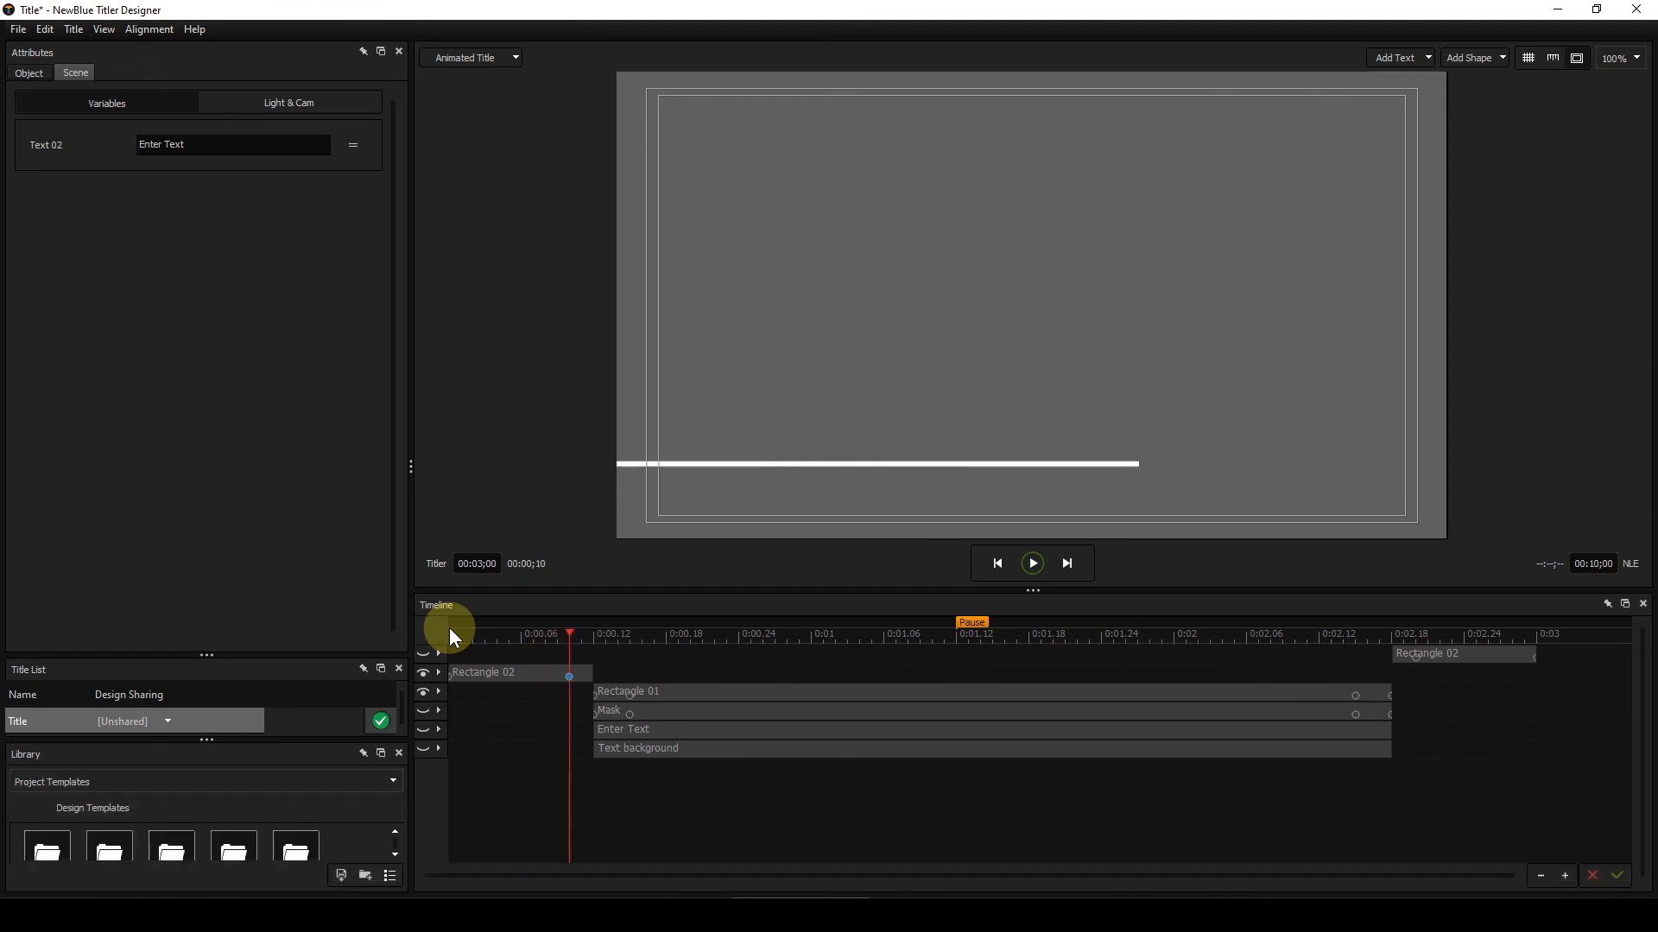
key("Right")
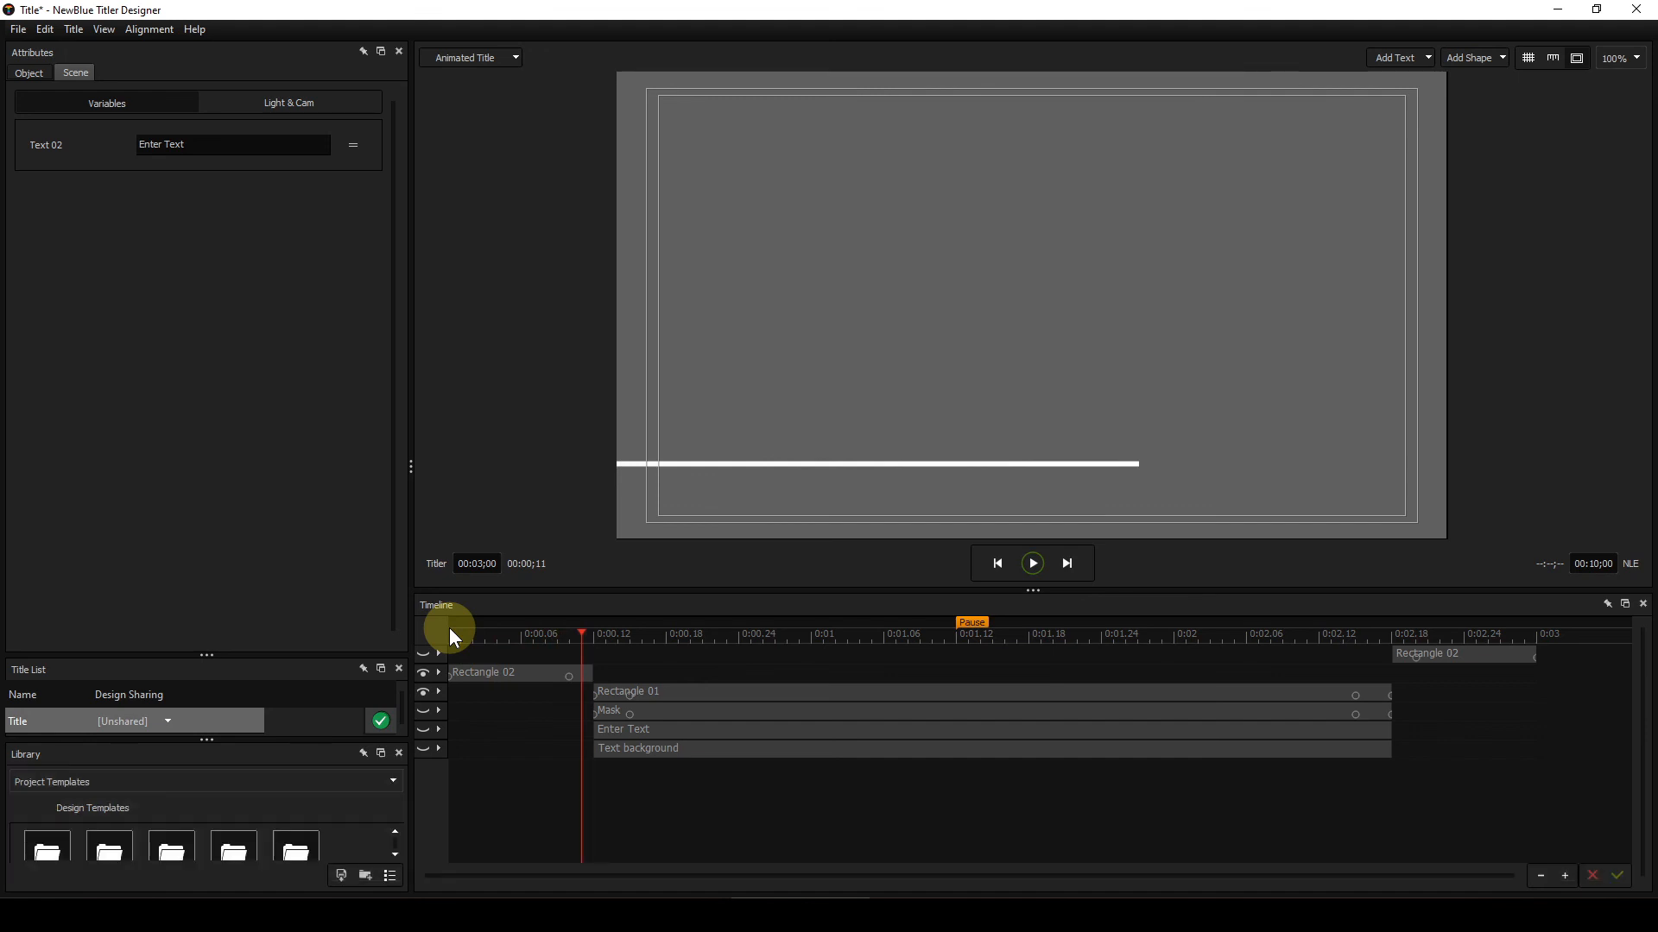
key("Right")
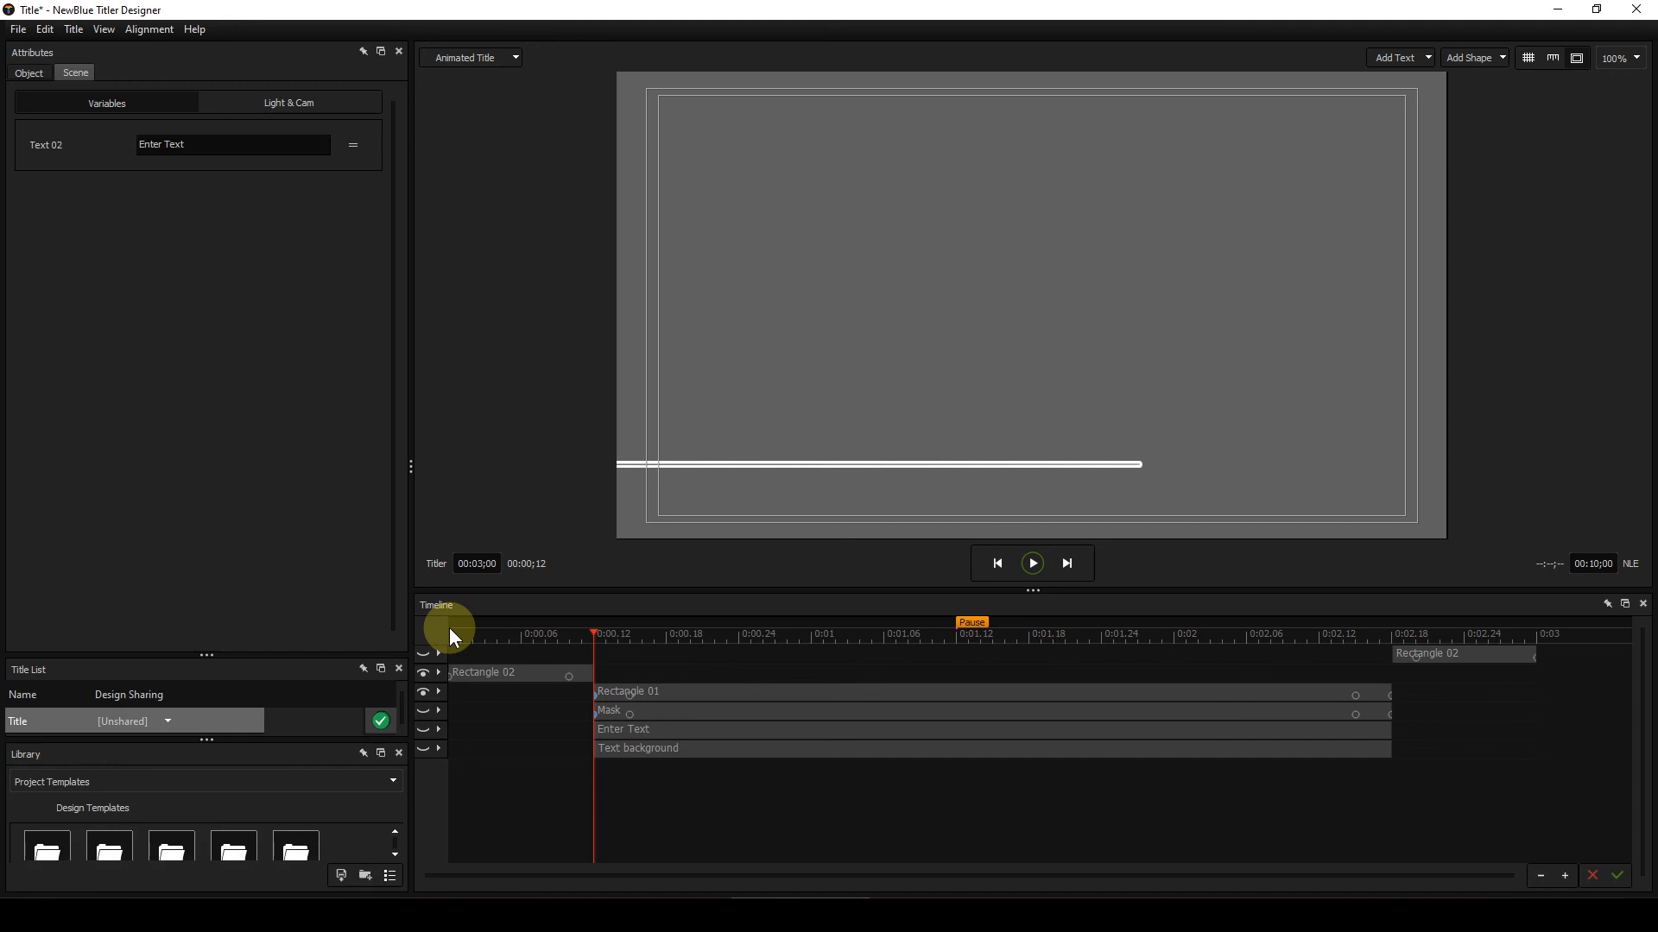
key("Right")
key("Right")
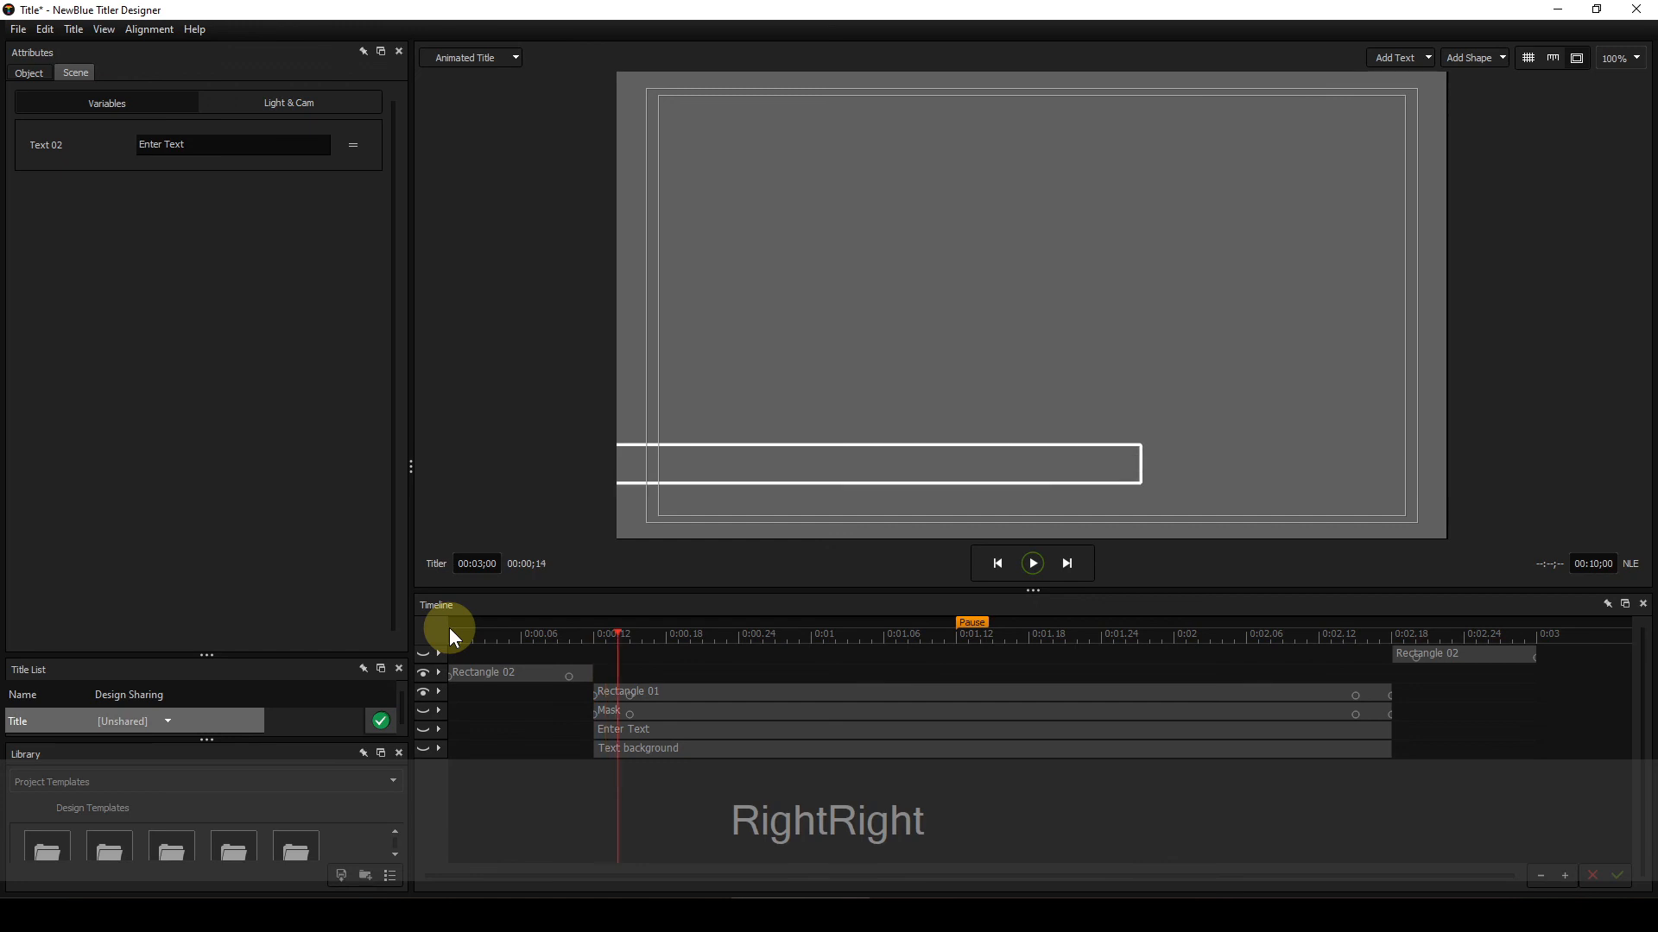
key("Right")
key("Right")
key("Left")
key("Left")
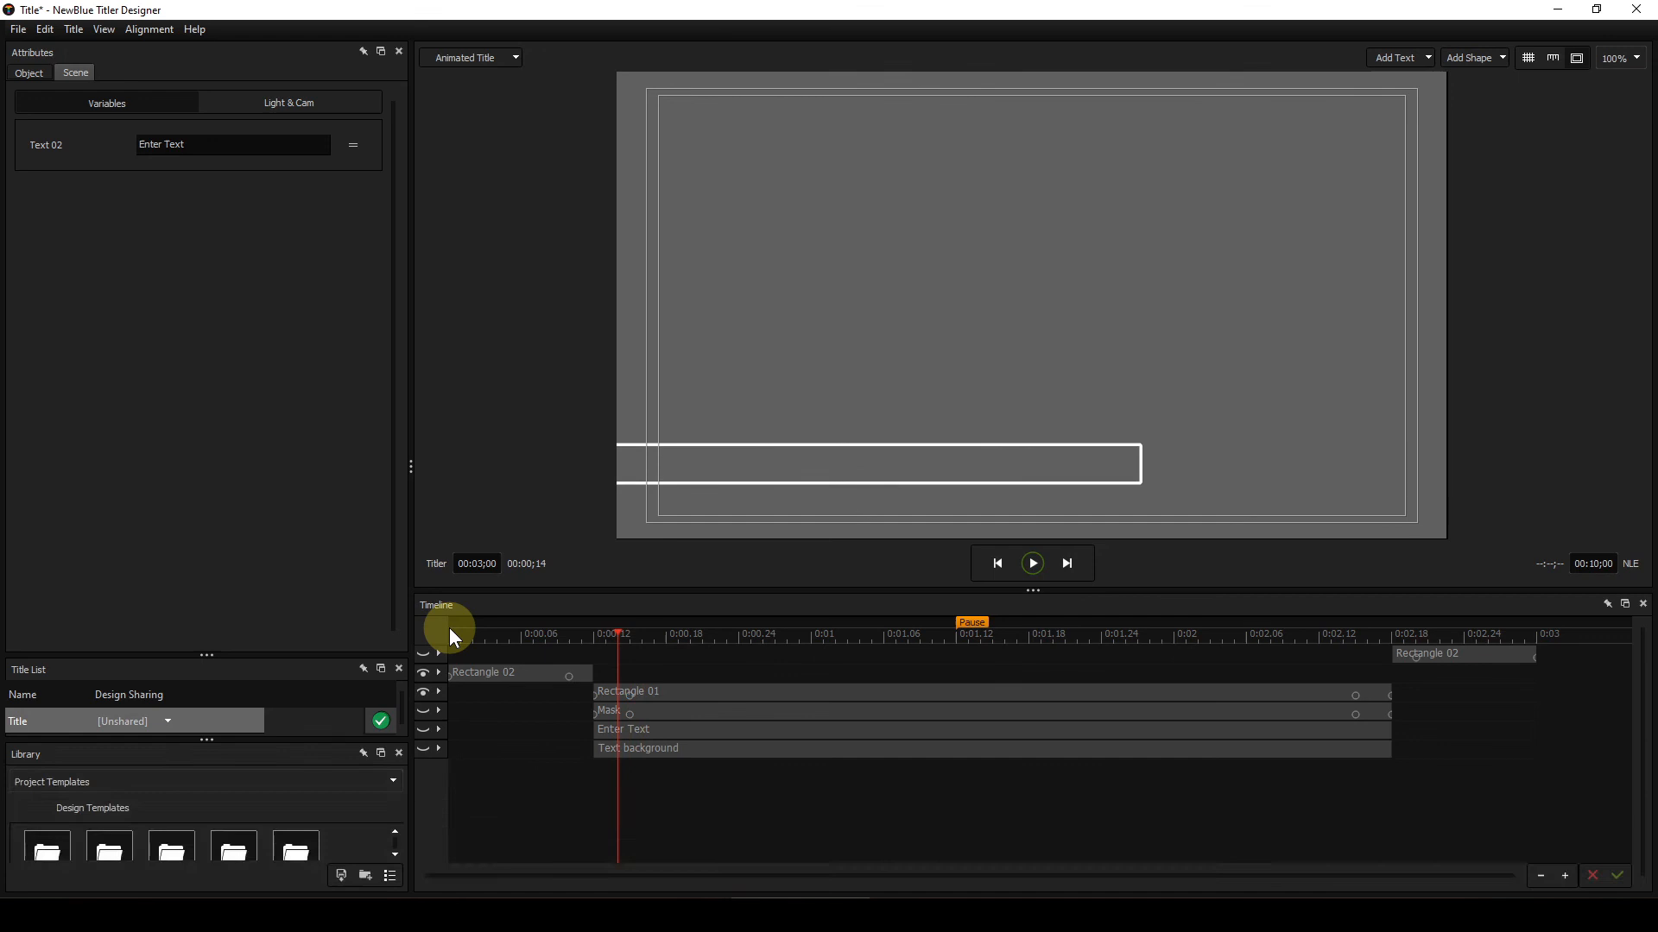
key("Right")
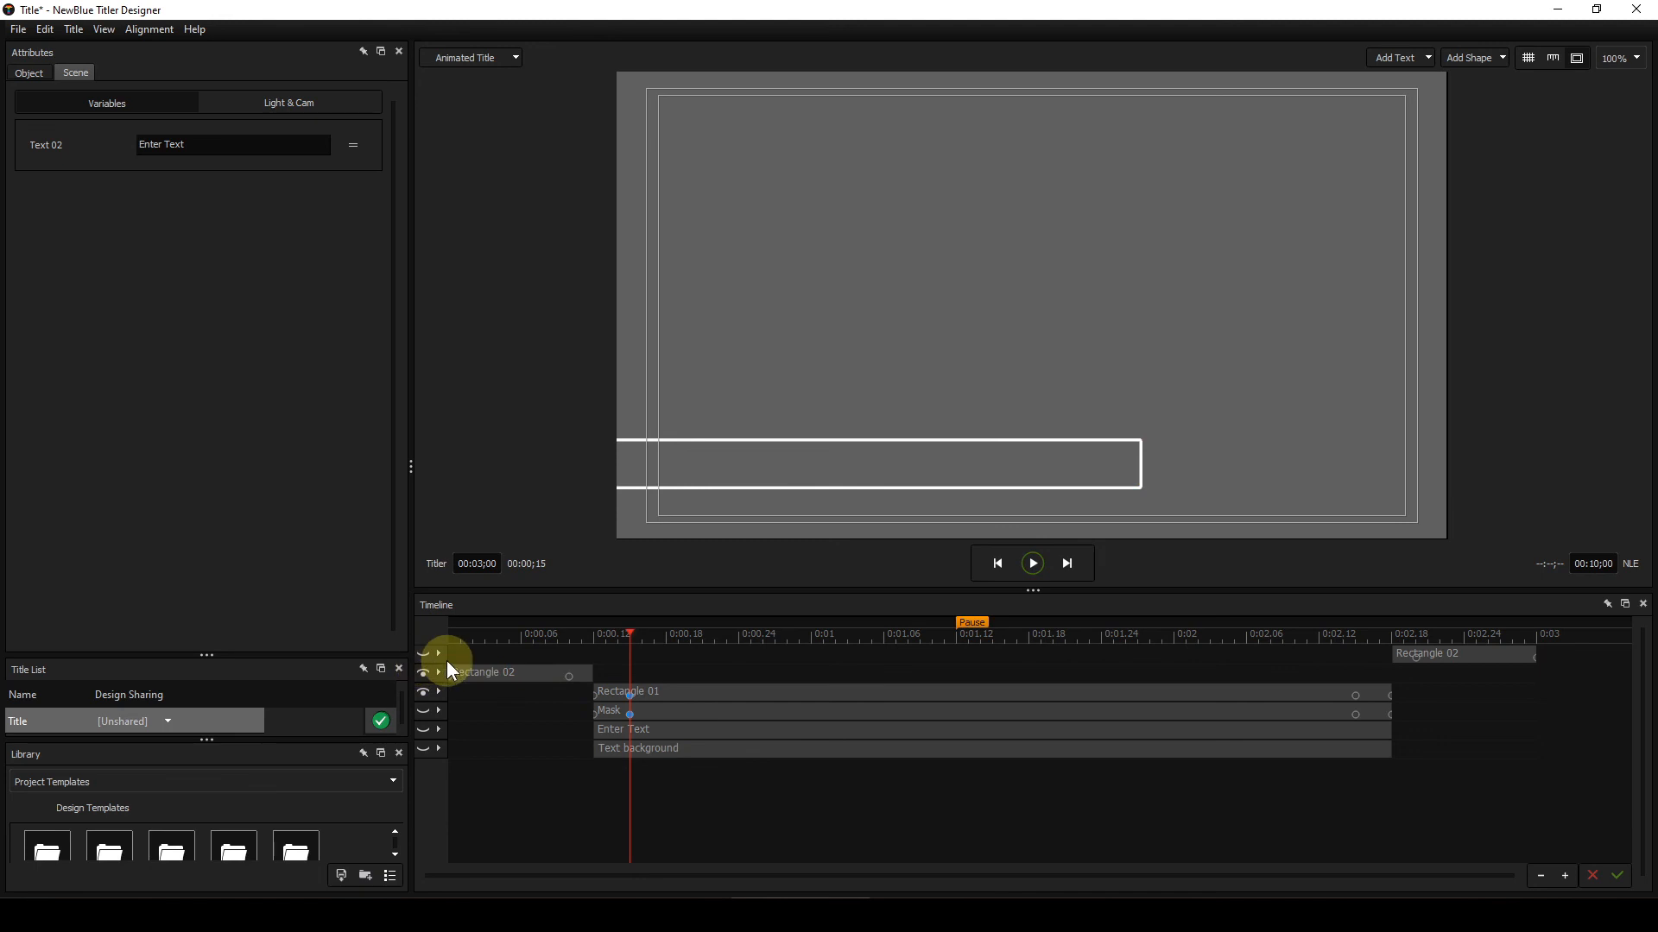
Step: Show the Mask, Enter Text and Text background layers again
left_click(419, 708)
left_click(423, 729)
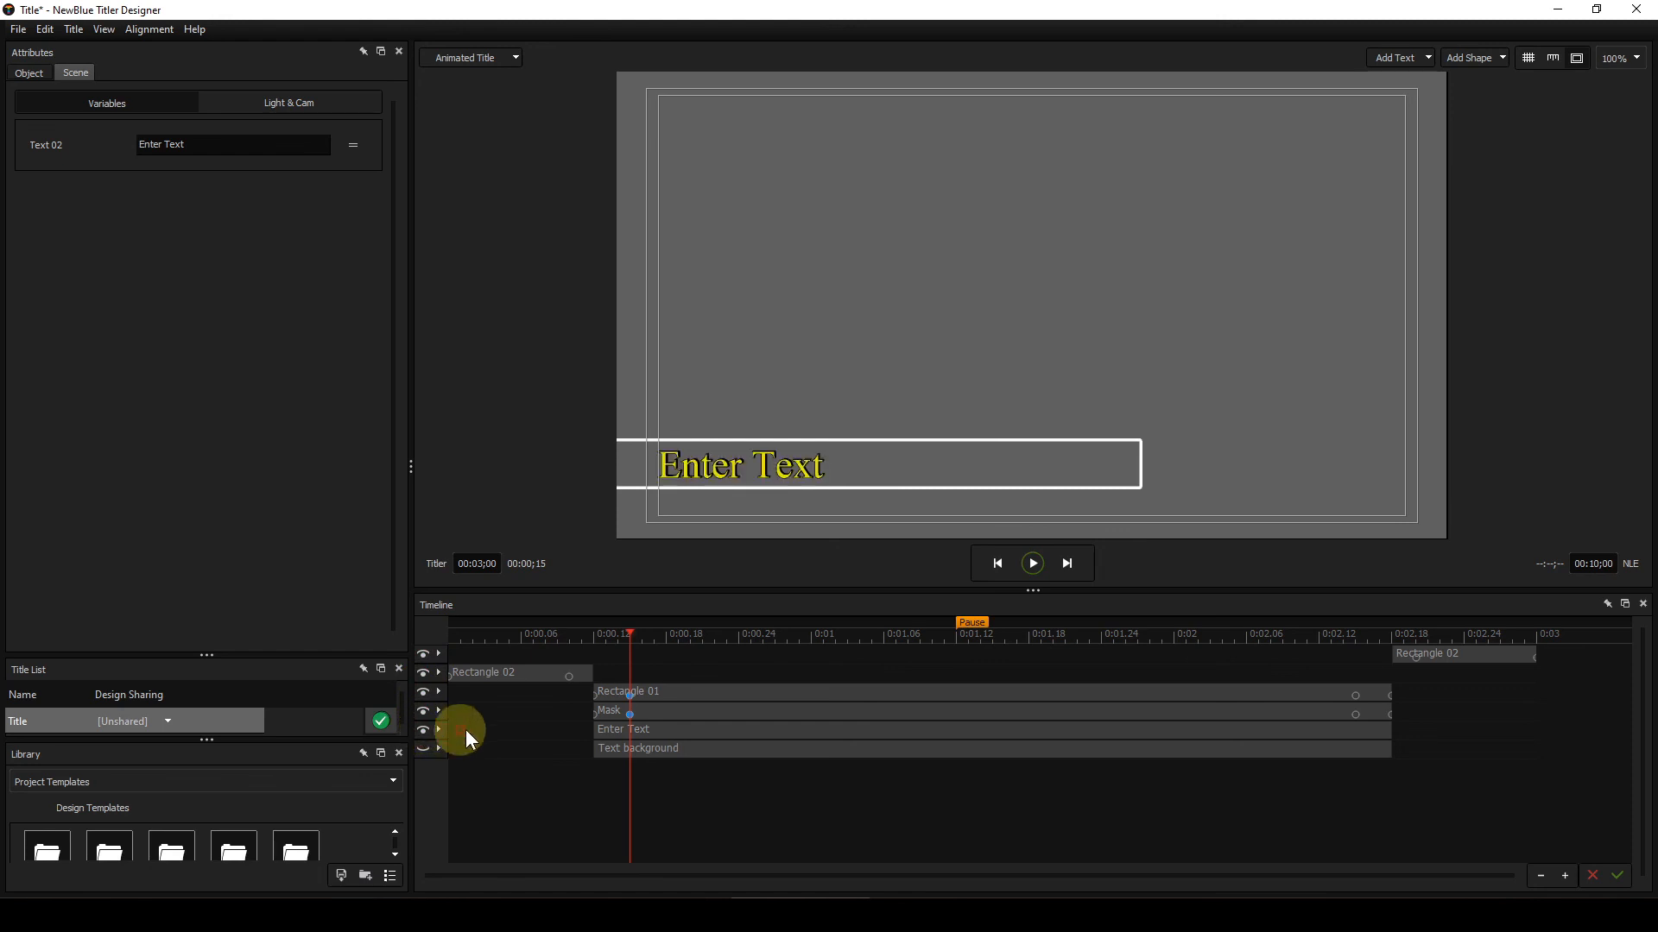
left_click(423, 749)
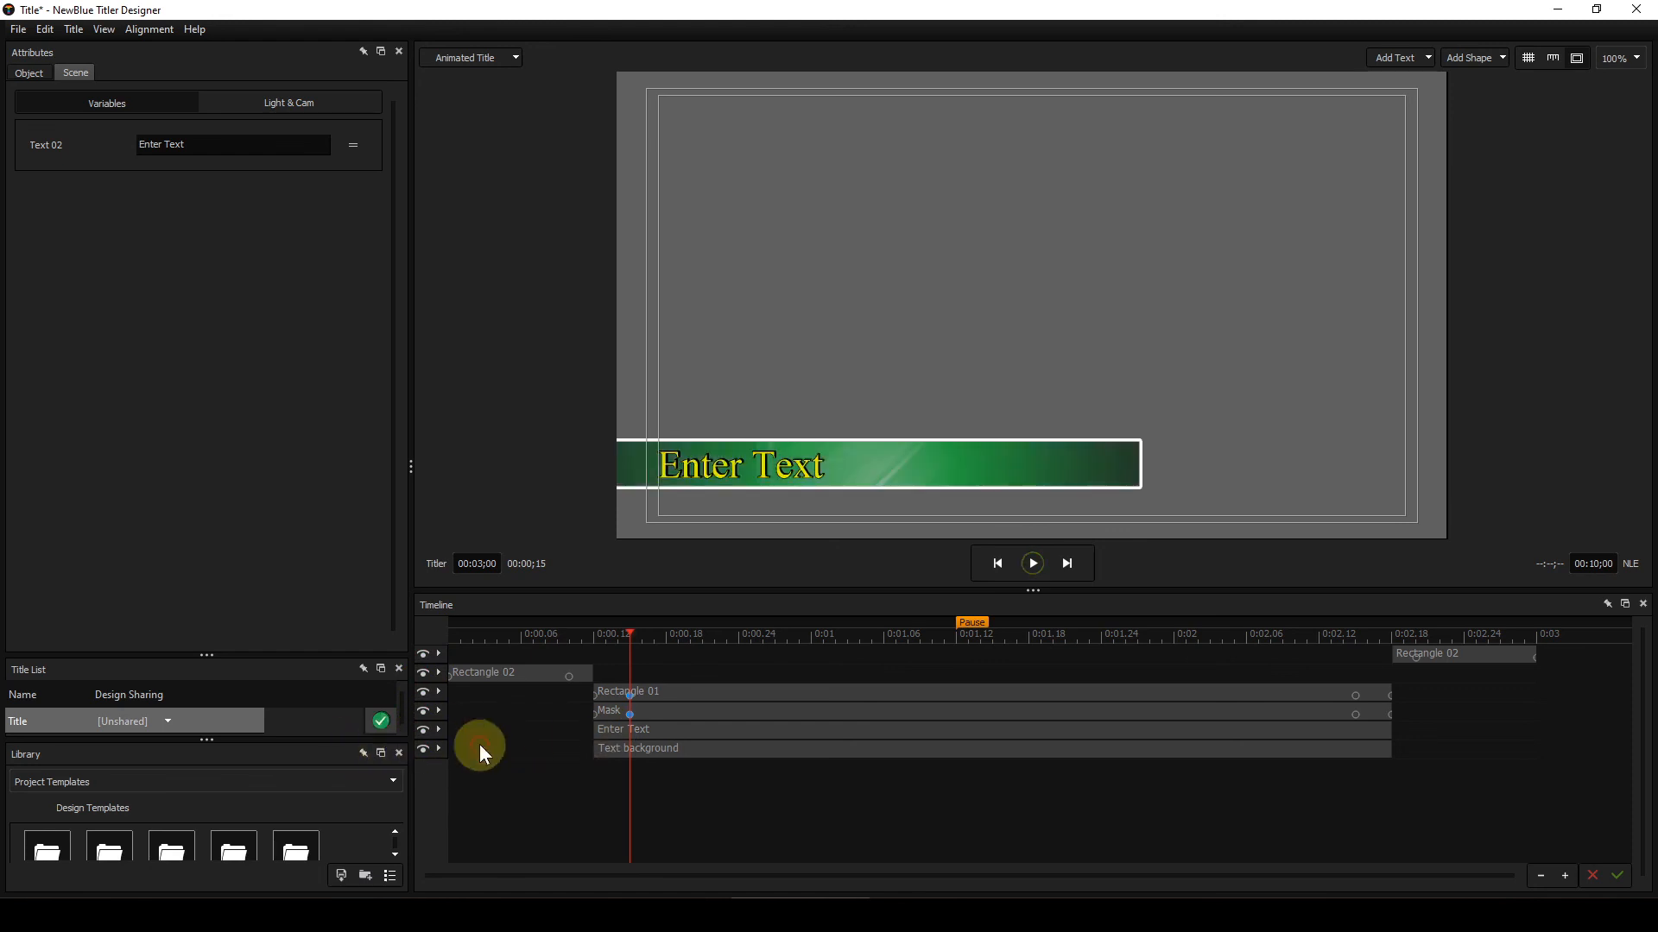
Step: Select the Mask layer and scrub the timeline to watch how the green background and text are revealed
left_click(594, 633)
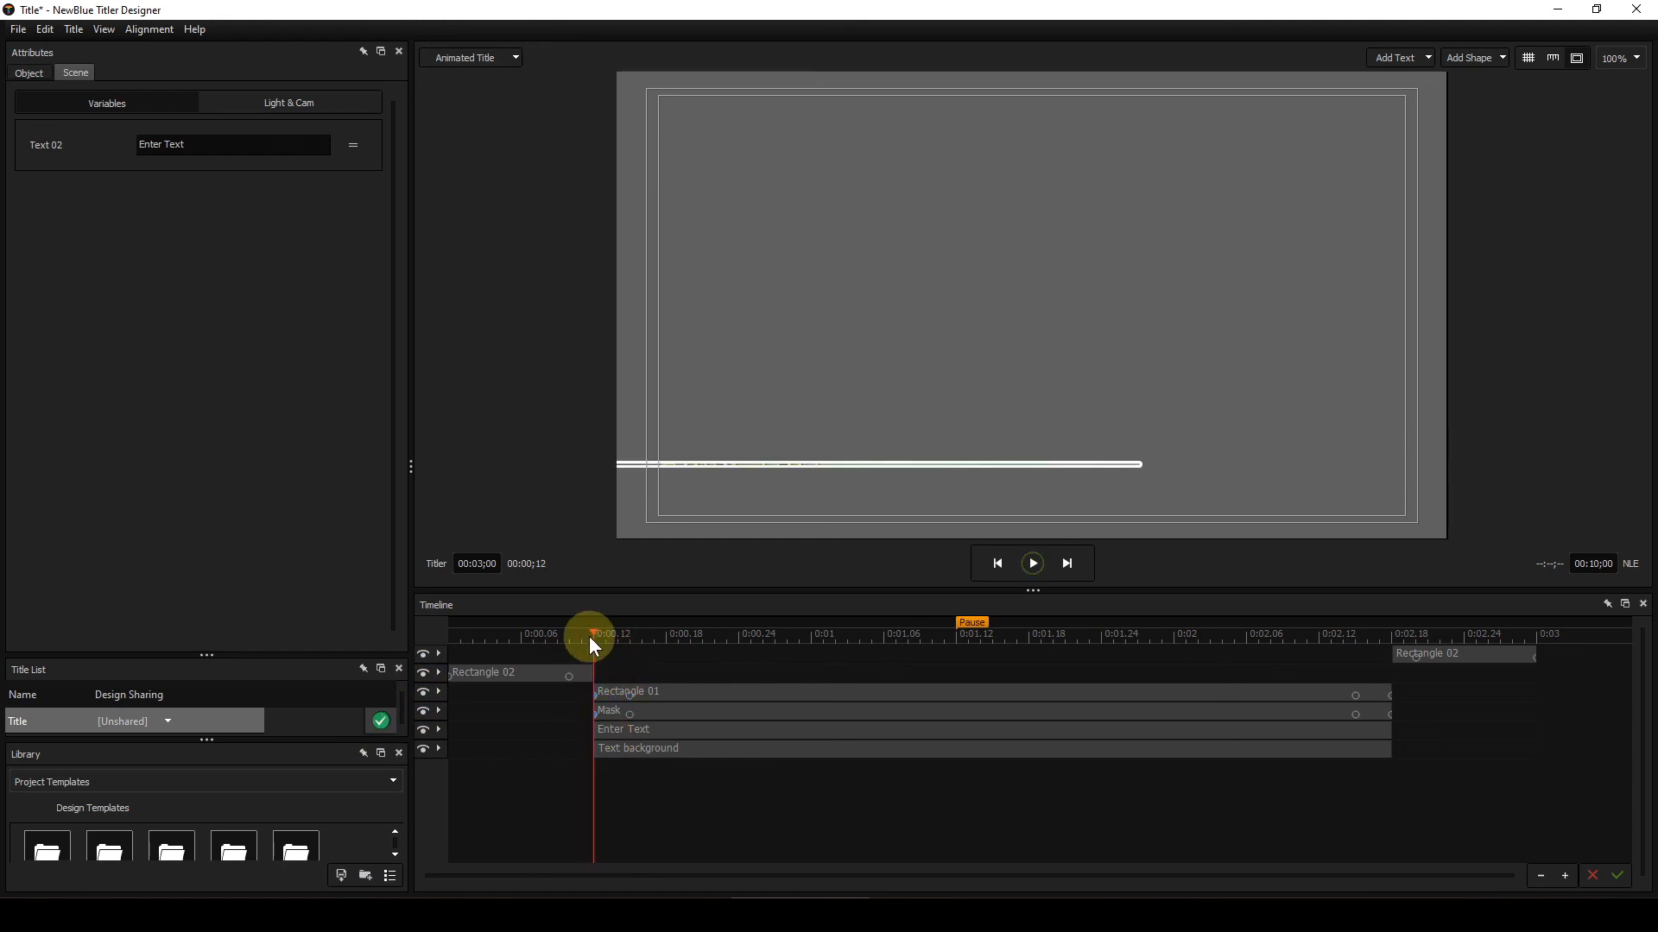
left_click_drag(599, 638, 609, 630)
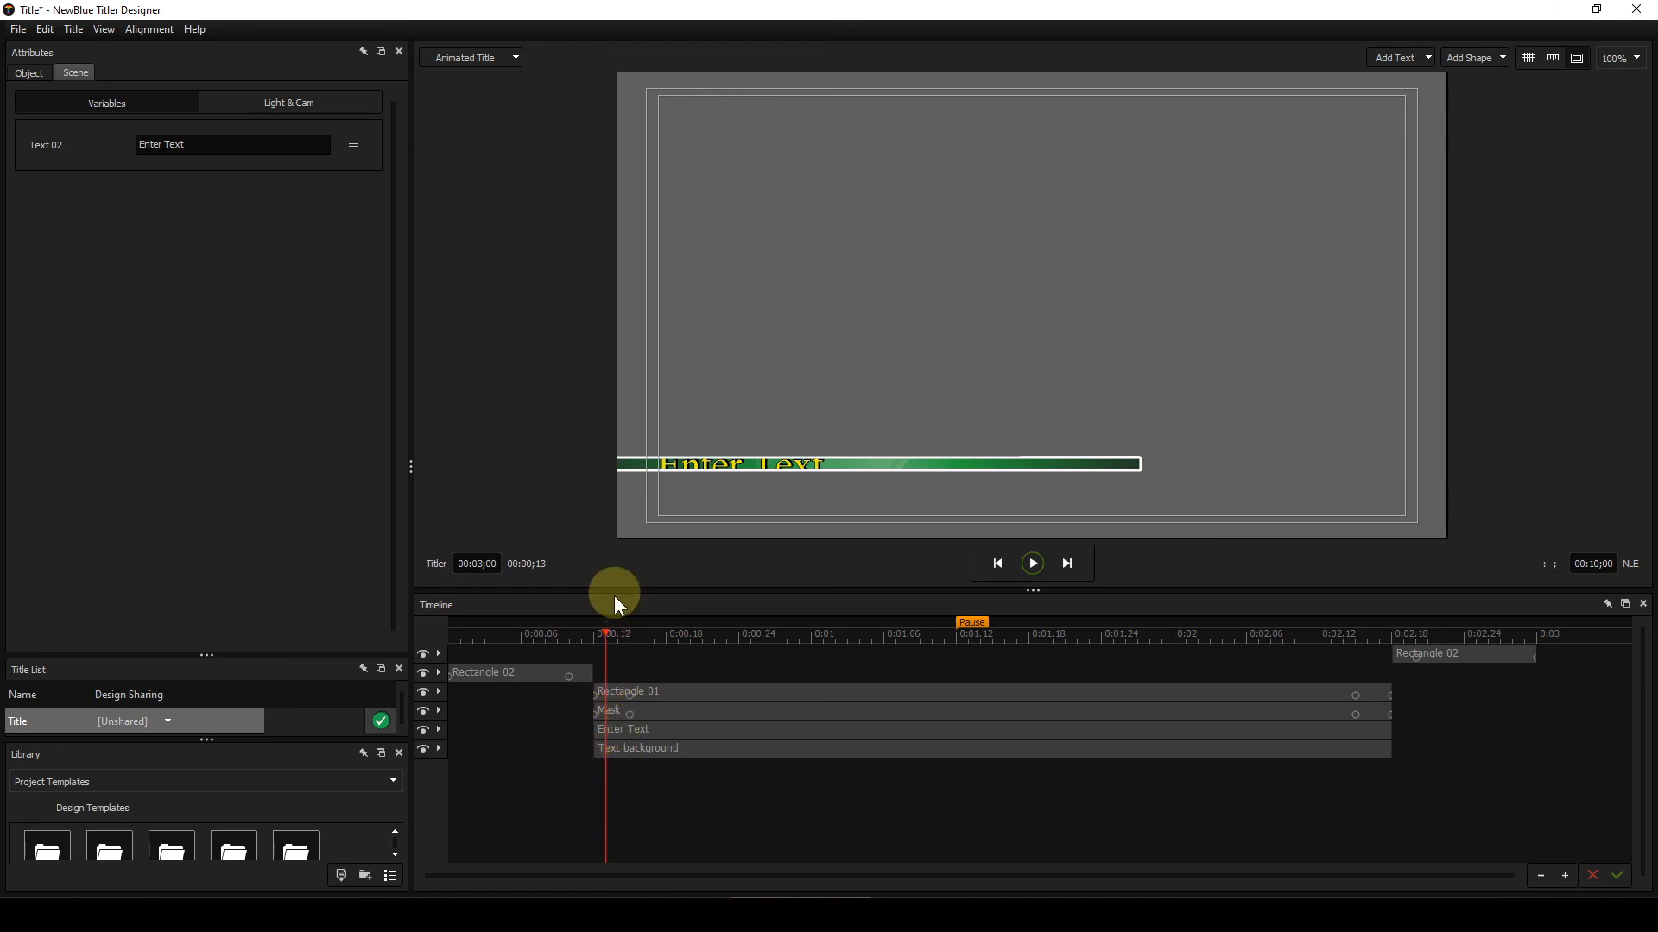
left_click_drag(605, 632, 627, 632)
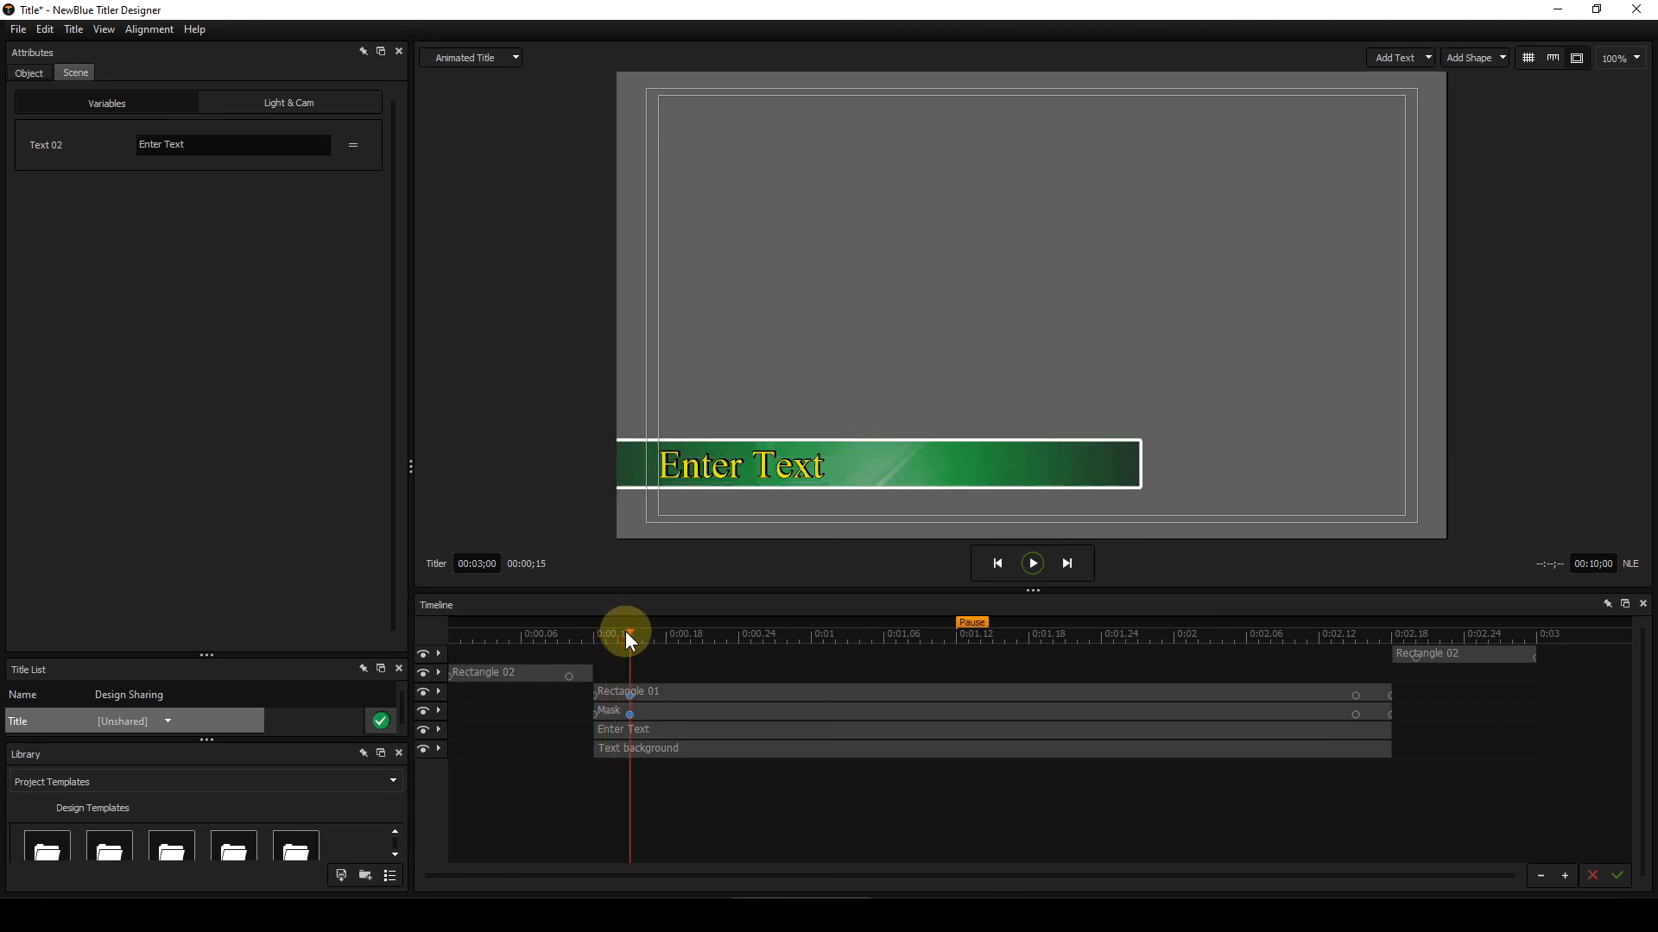
left_click(670, 717)
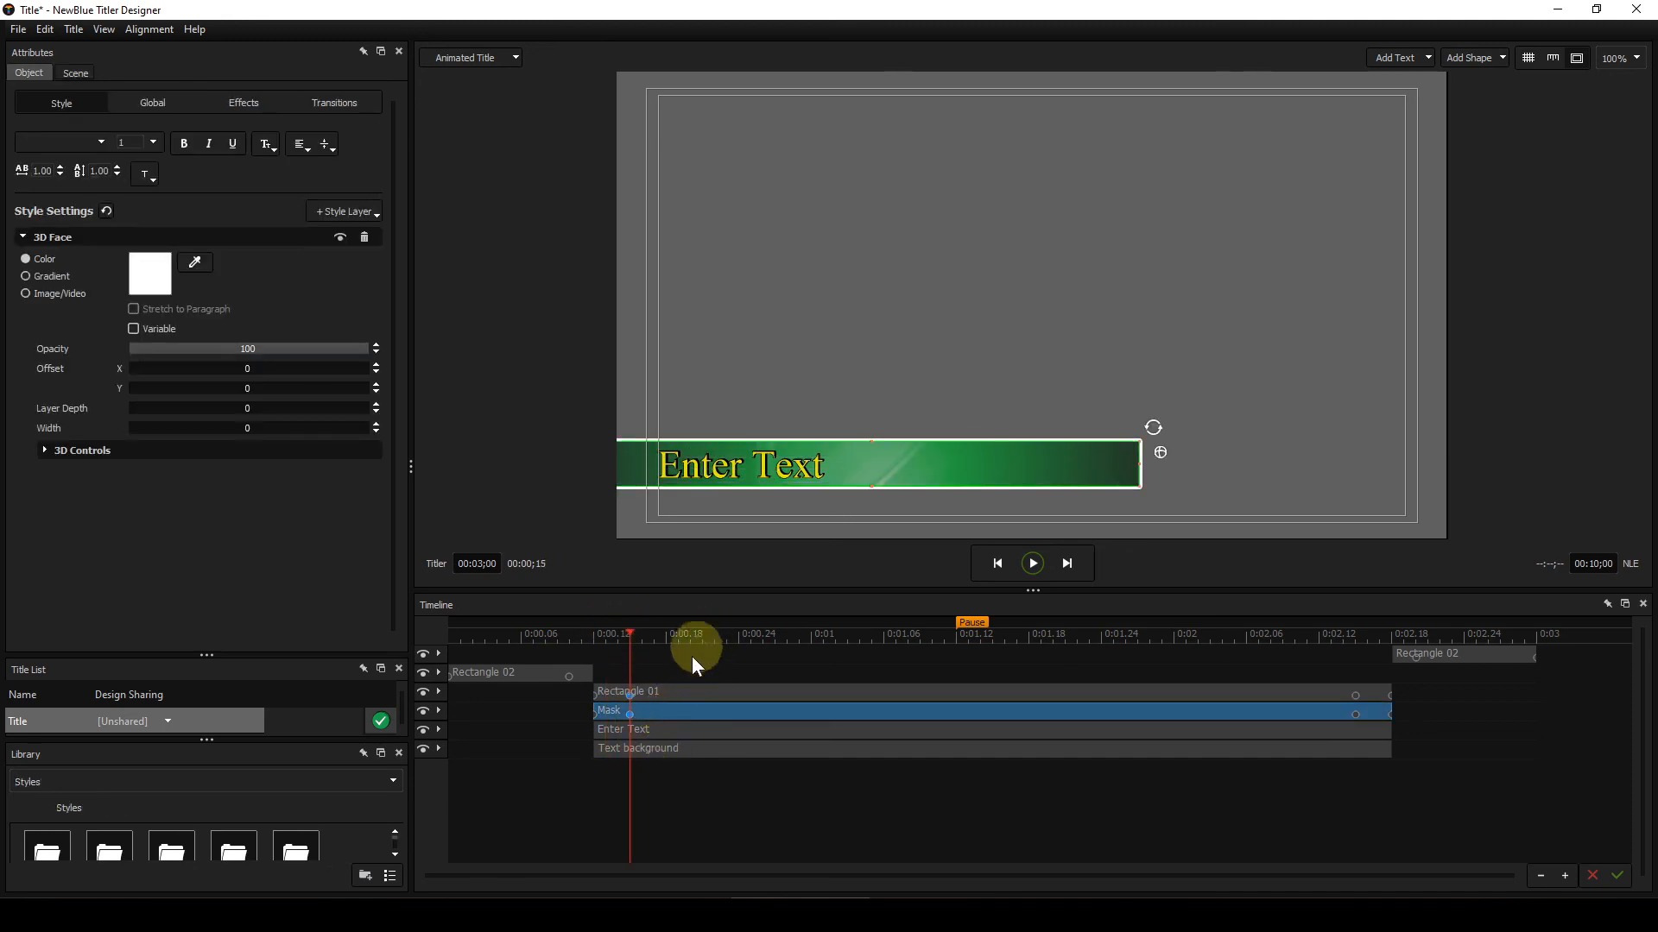
left_click_drag(628, 636, 702, 650)
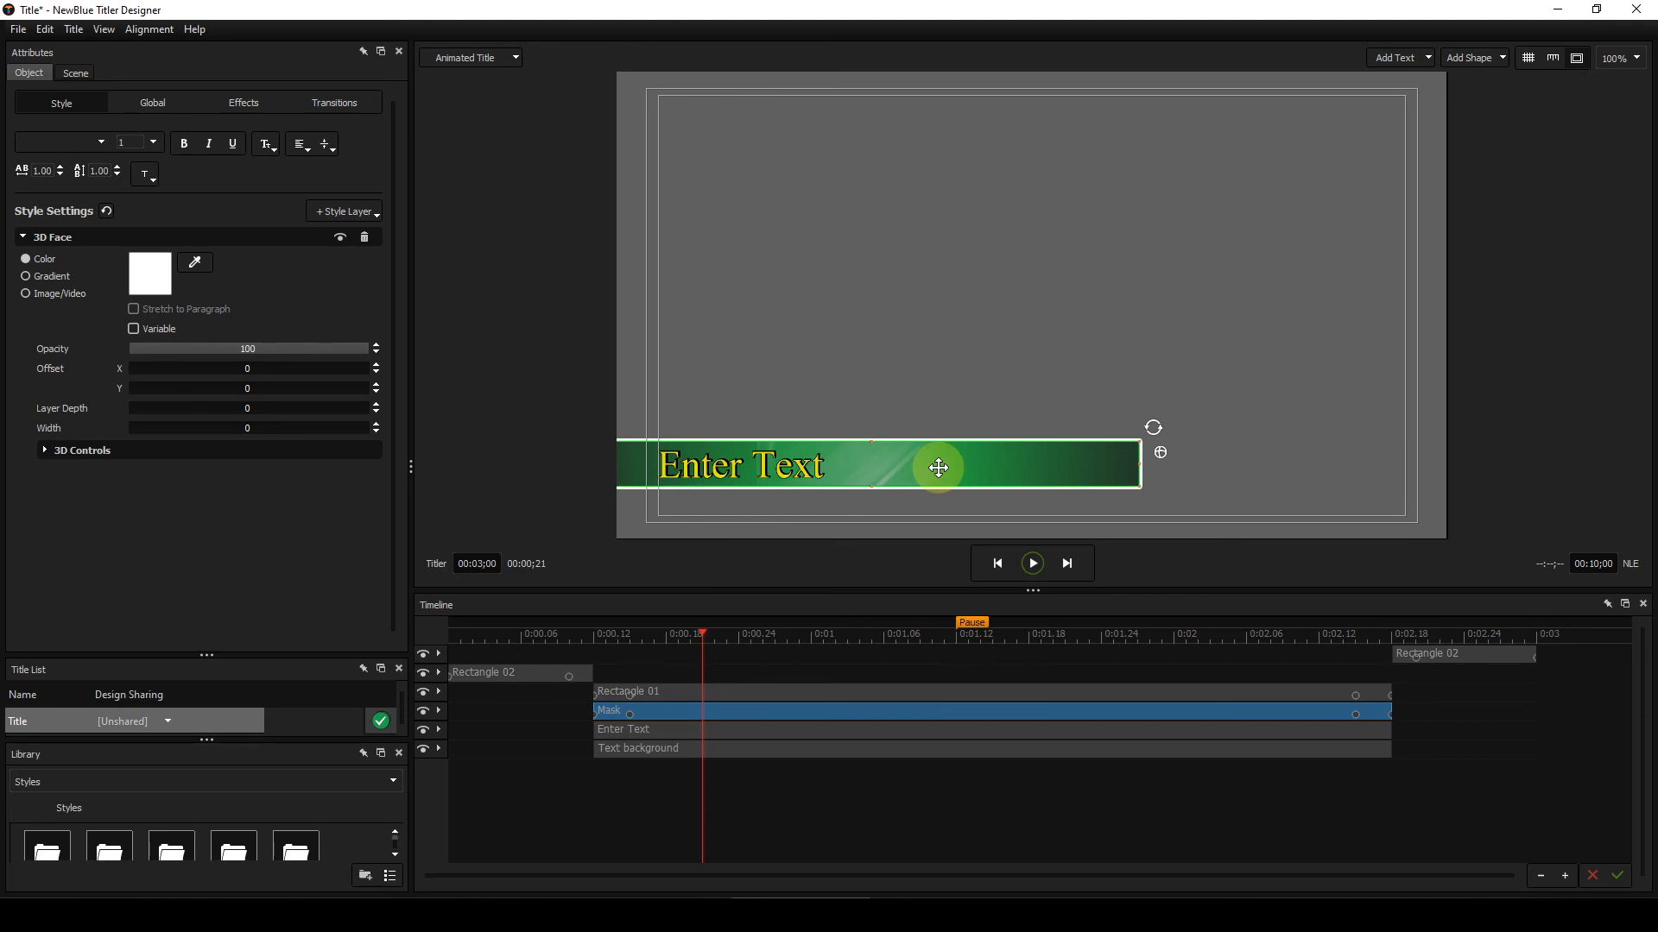
left_click_drag(701, 635, 1275, 649)
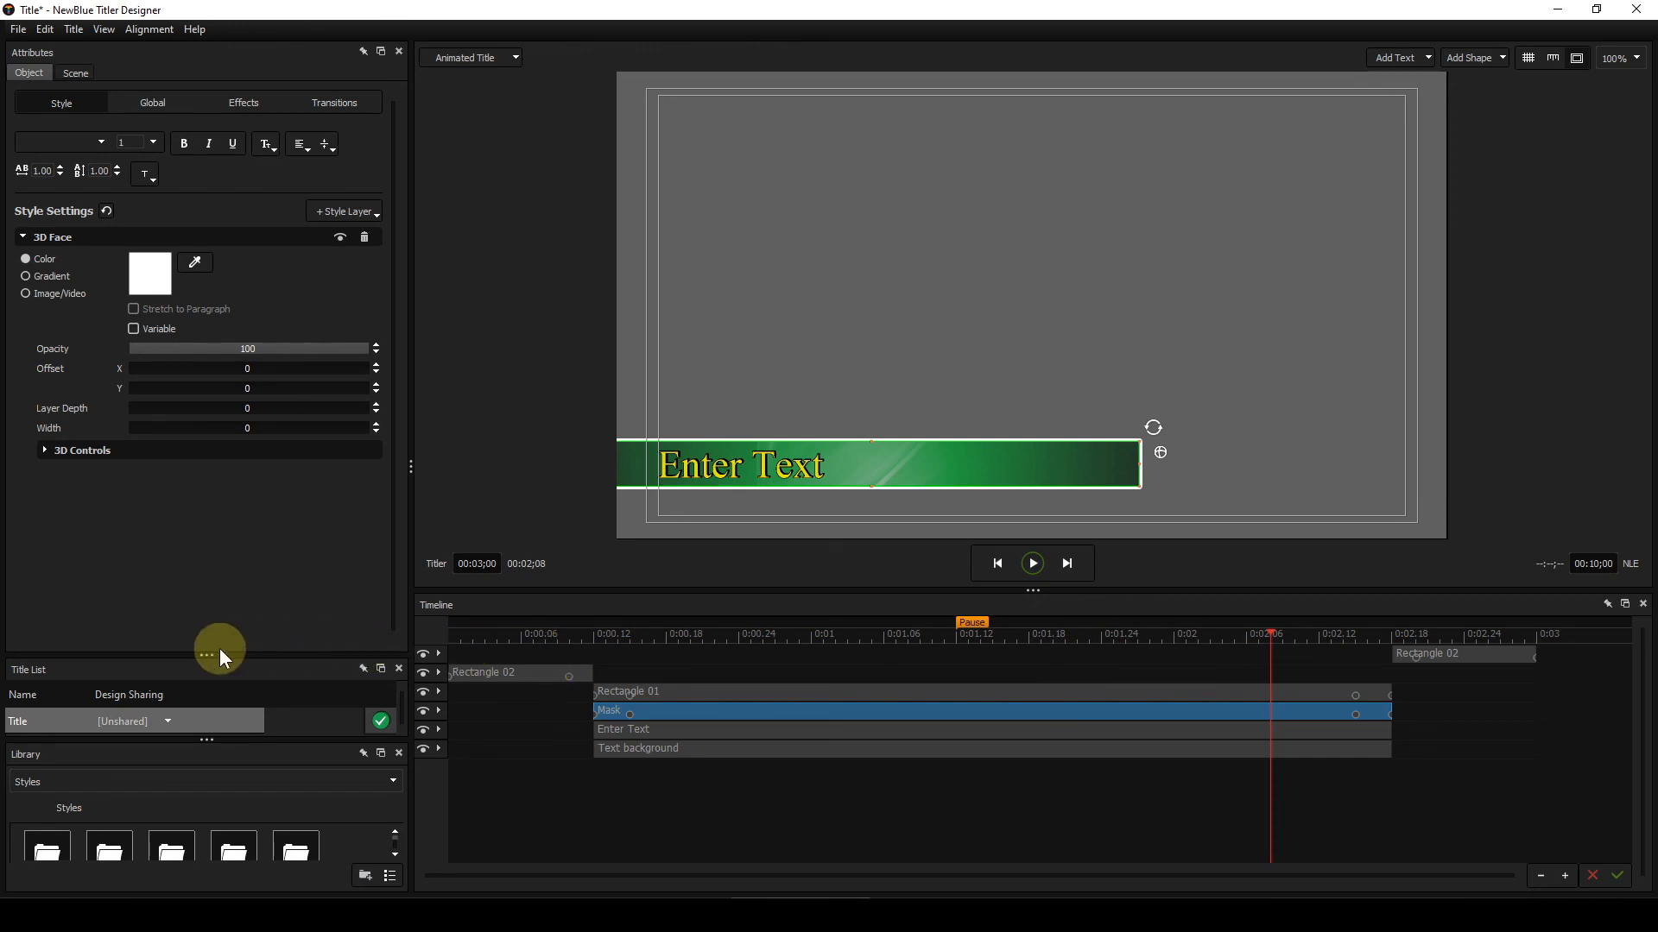
Step: Enlarge the Library panel and browse Project Templates to the My Lower 3rds > Work in progress folder
left_click_drag(206, 652, 214, 465)
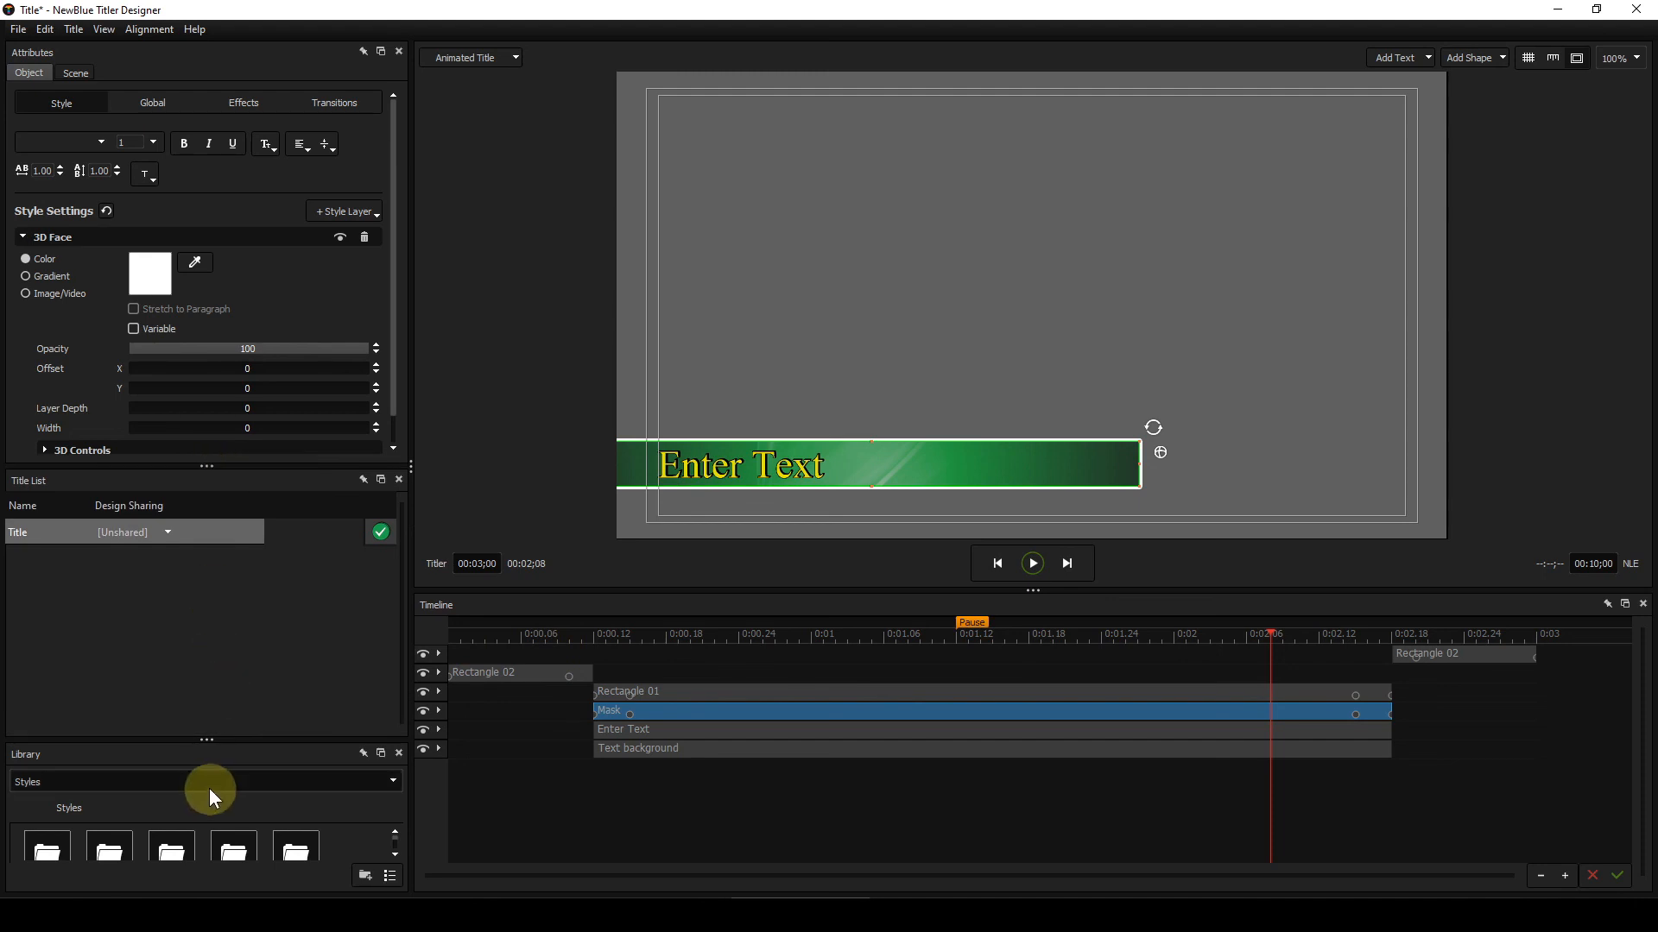
left_click_drag(206, 740, 214, 428)
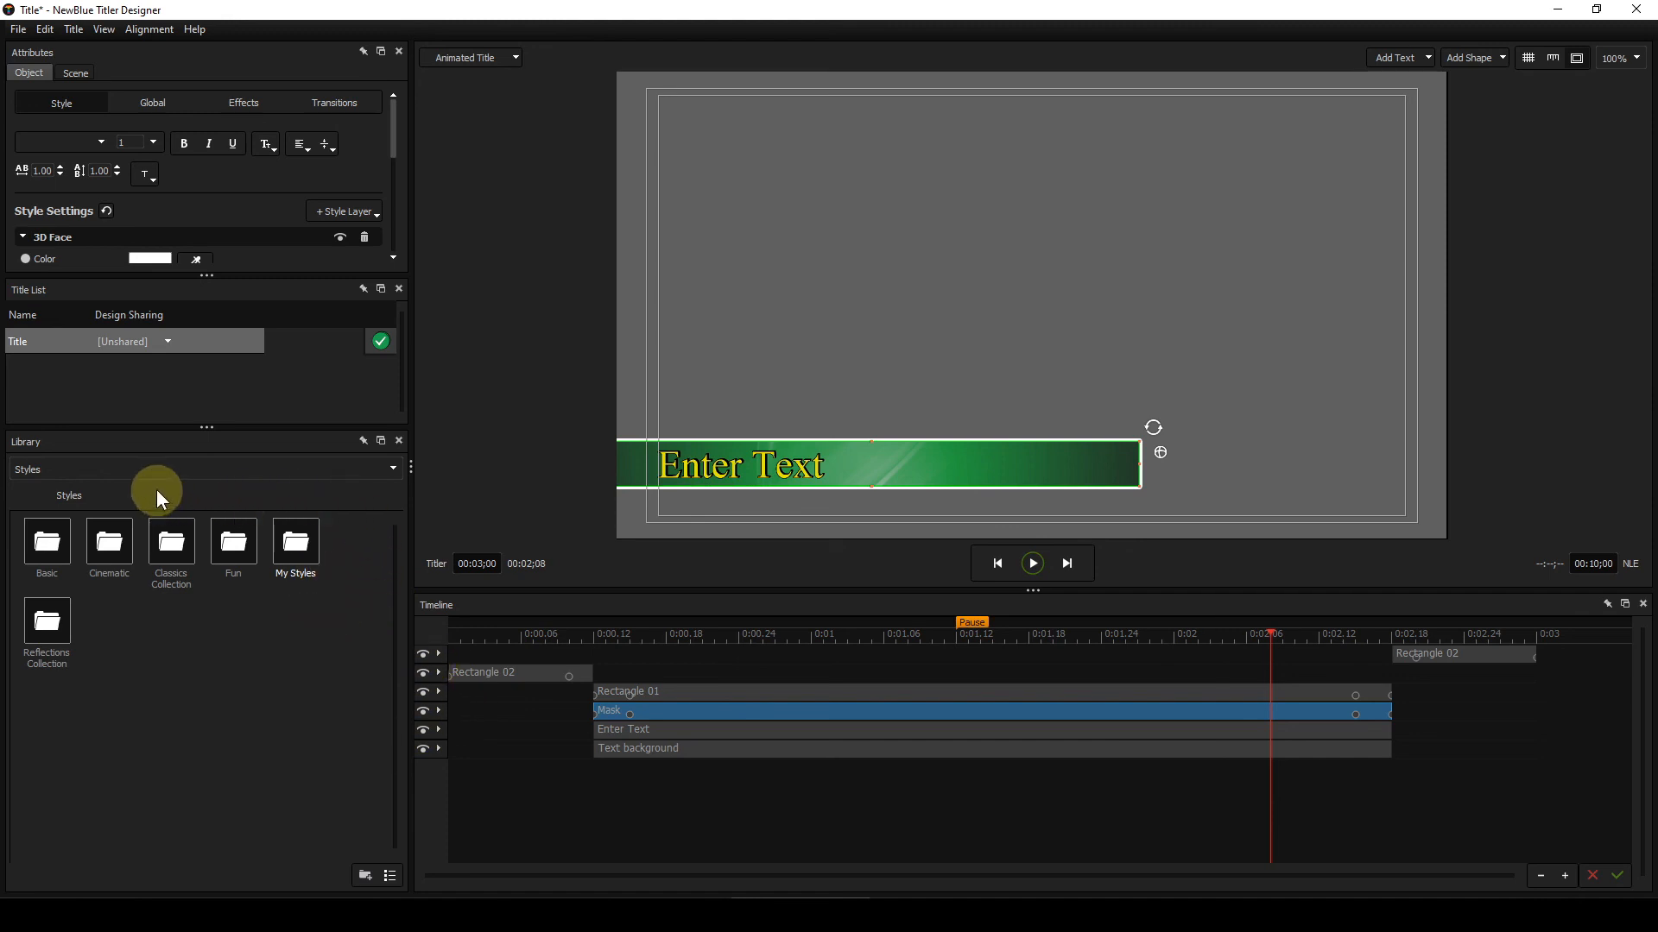
left_click(395, 470)
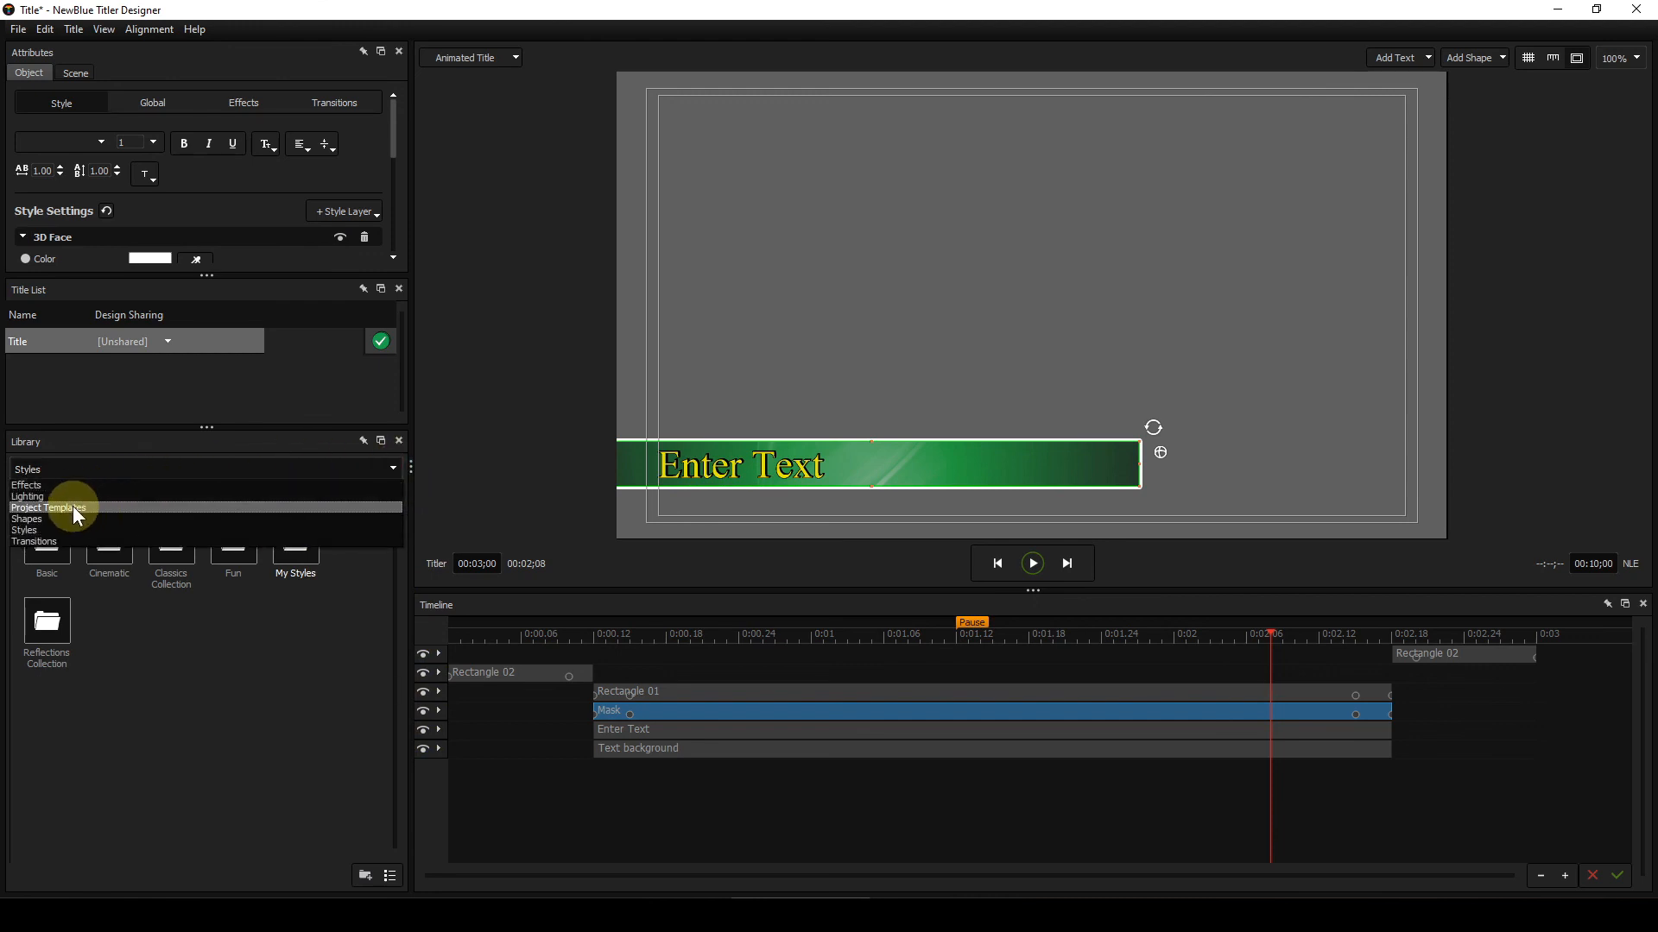
left_click(72, 507)
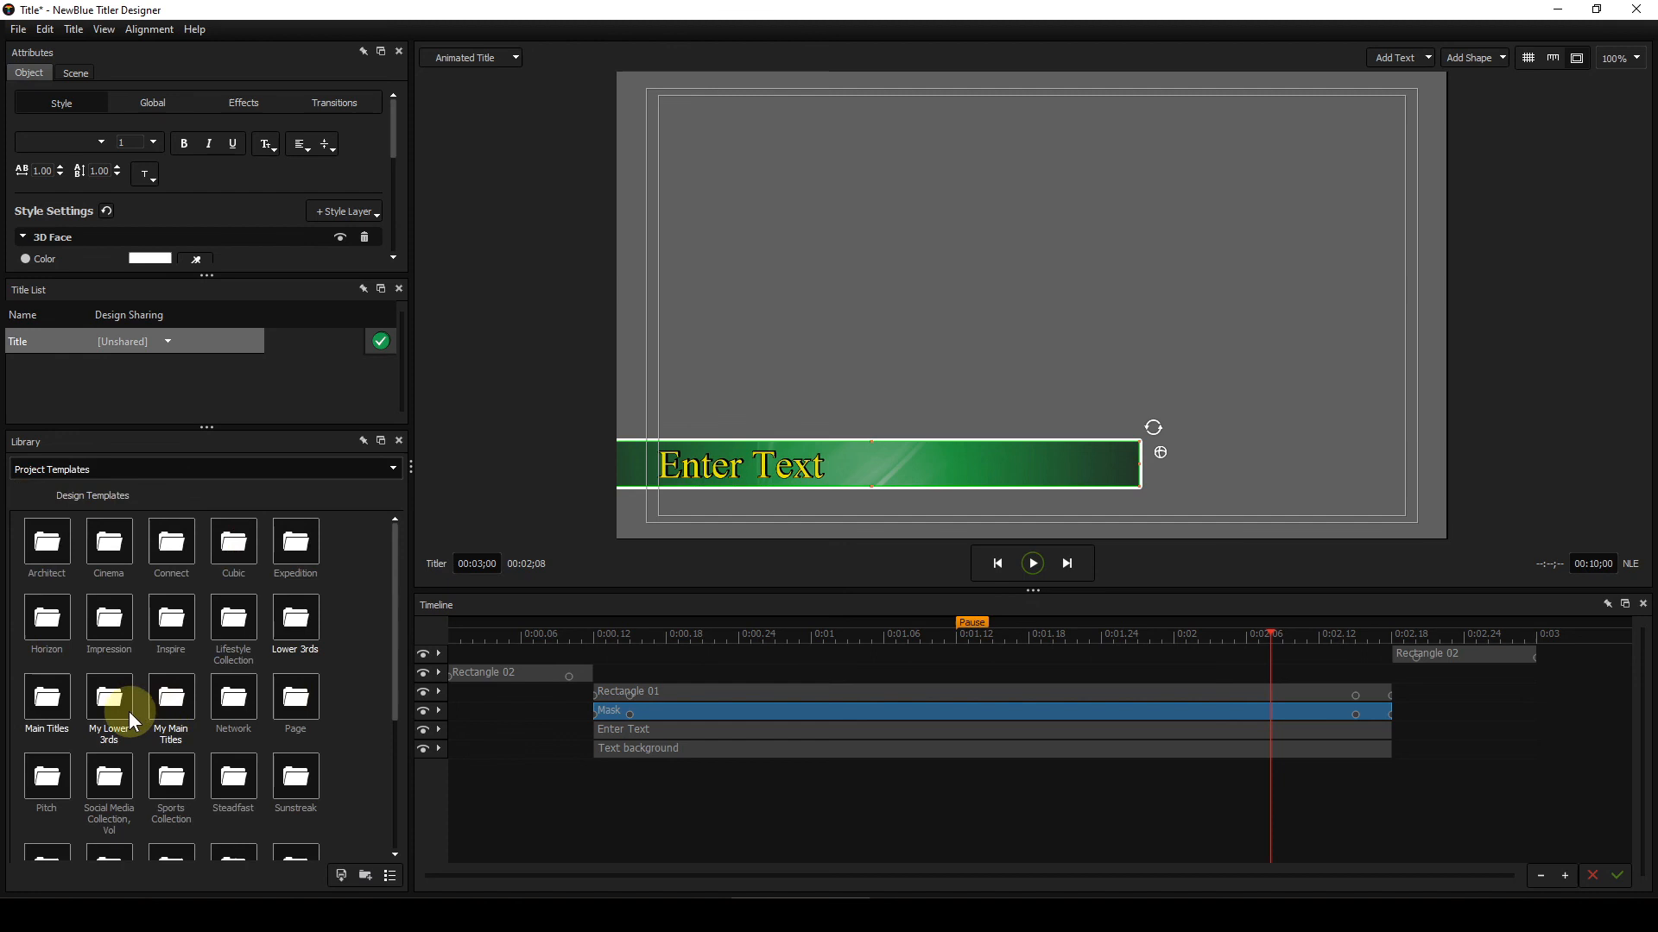
double_click(117, 701)
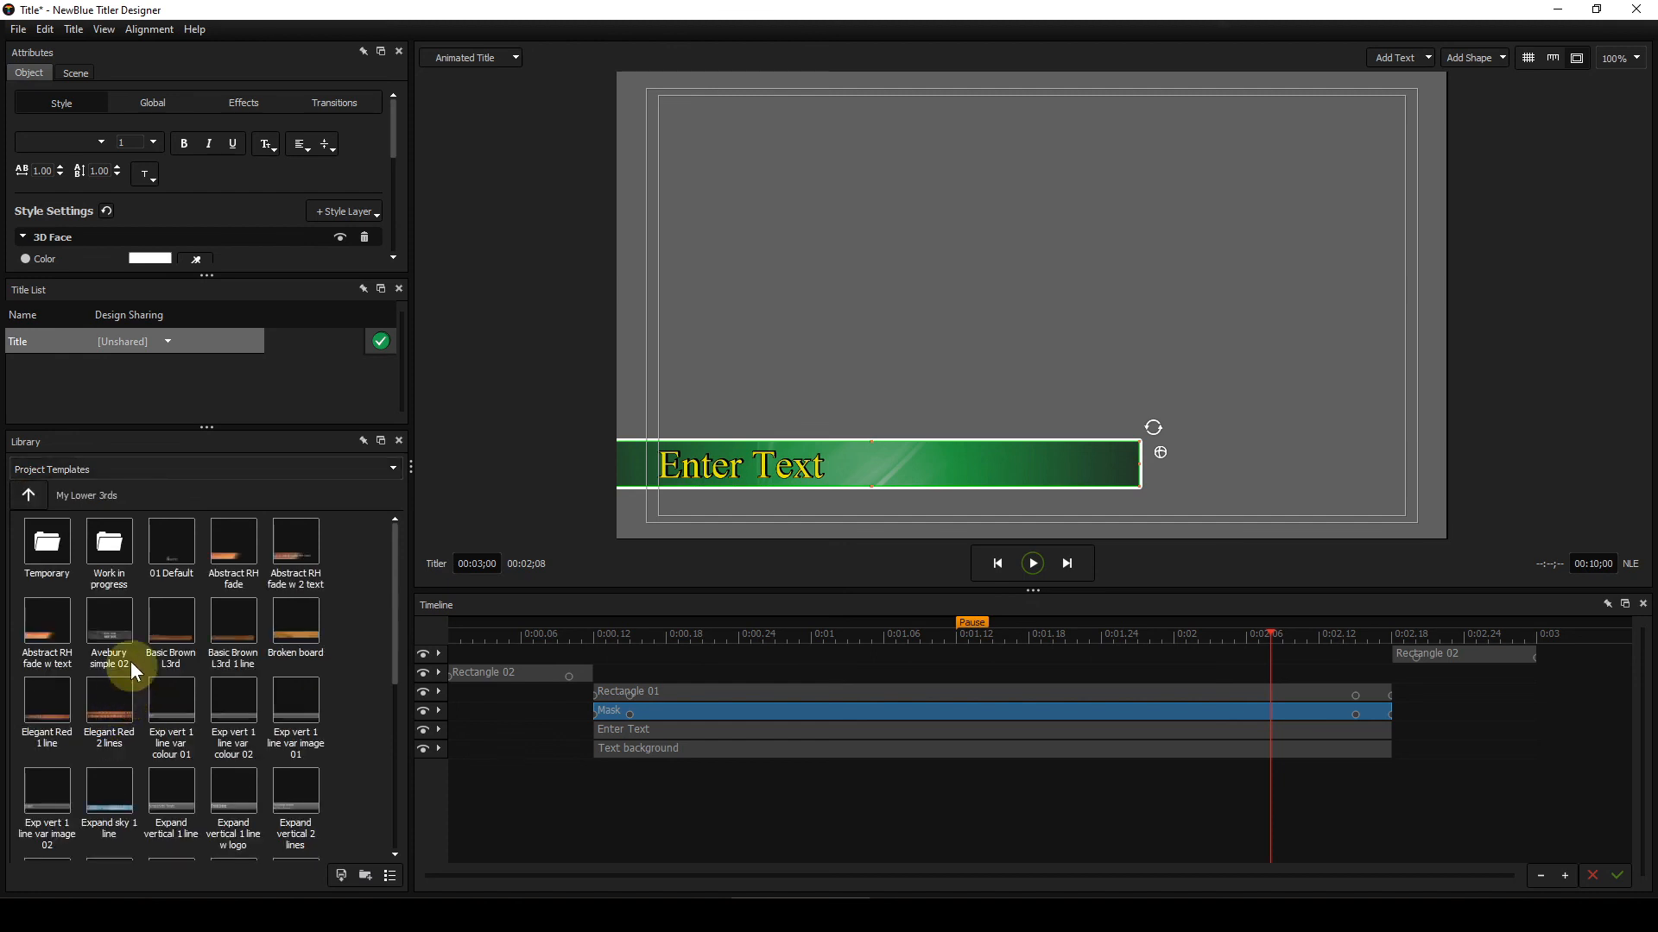
double_click(104, 544)
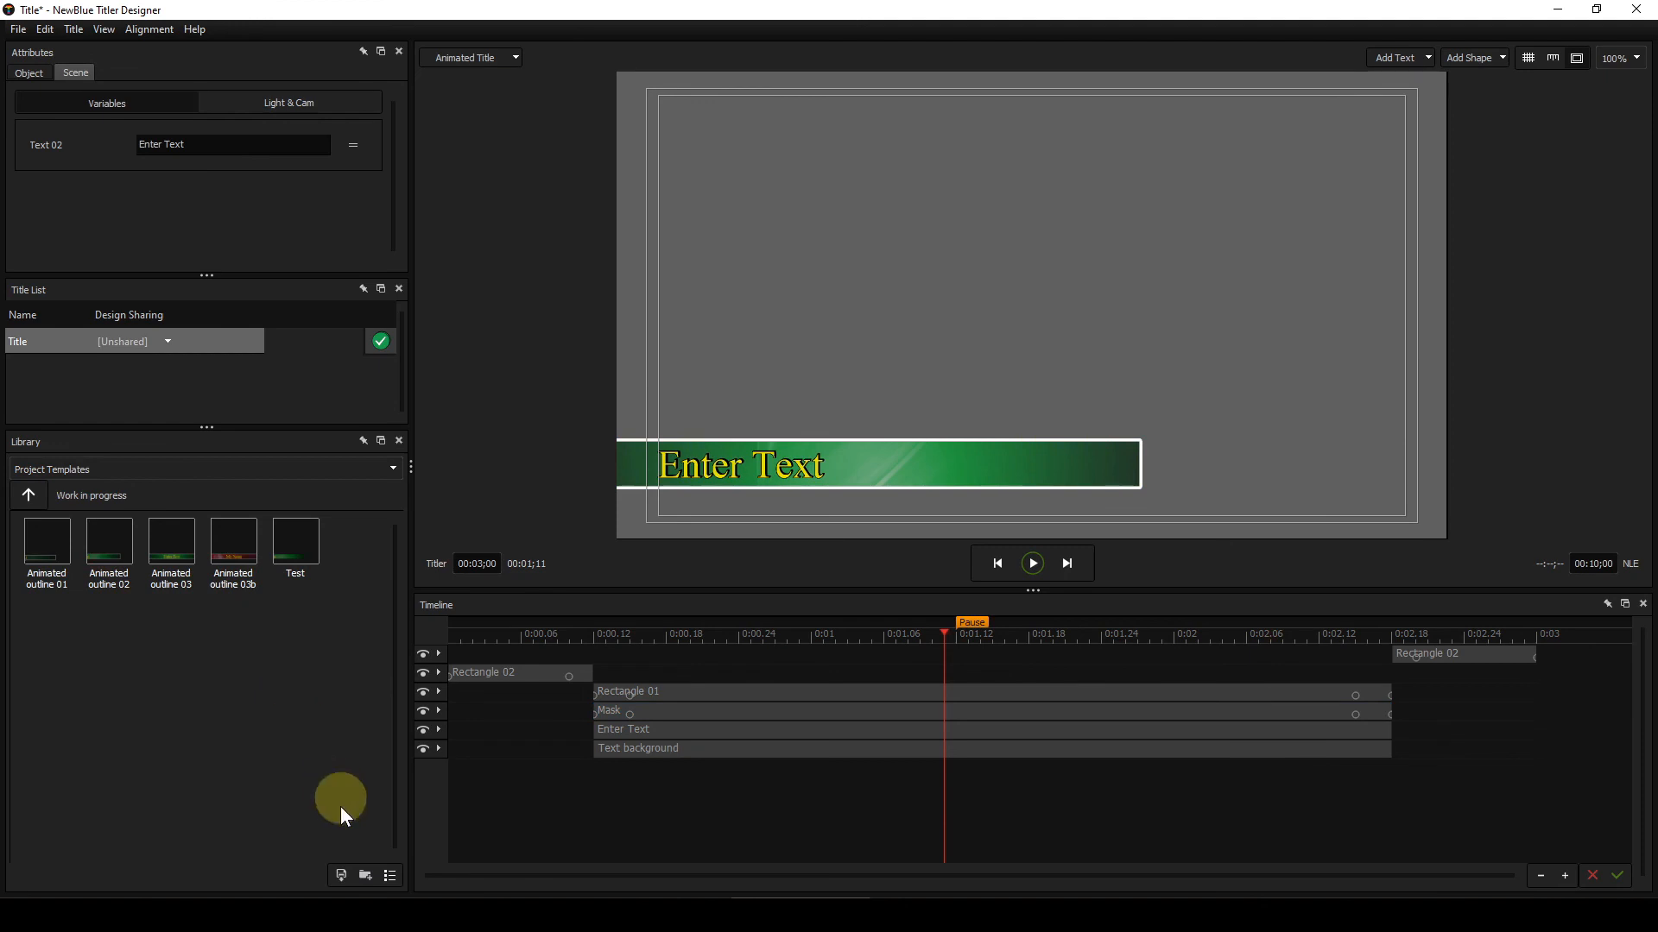
Step: Save the current design to the library as a template named Test 2
left_click(341, 874)
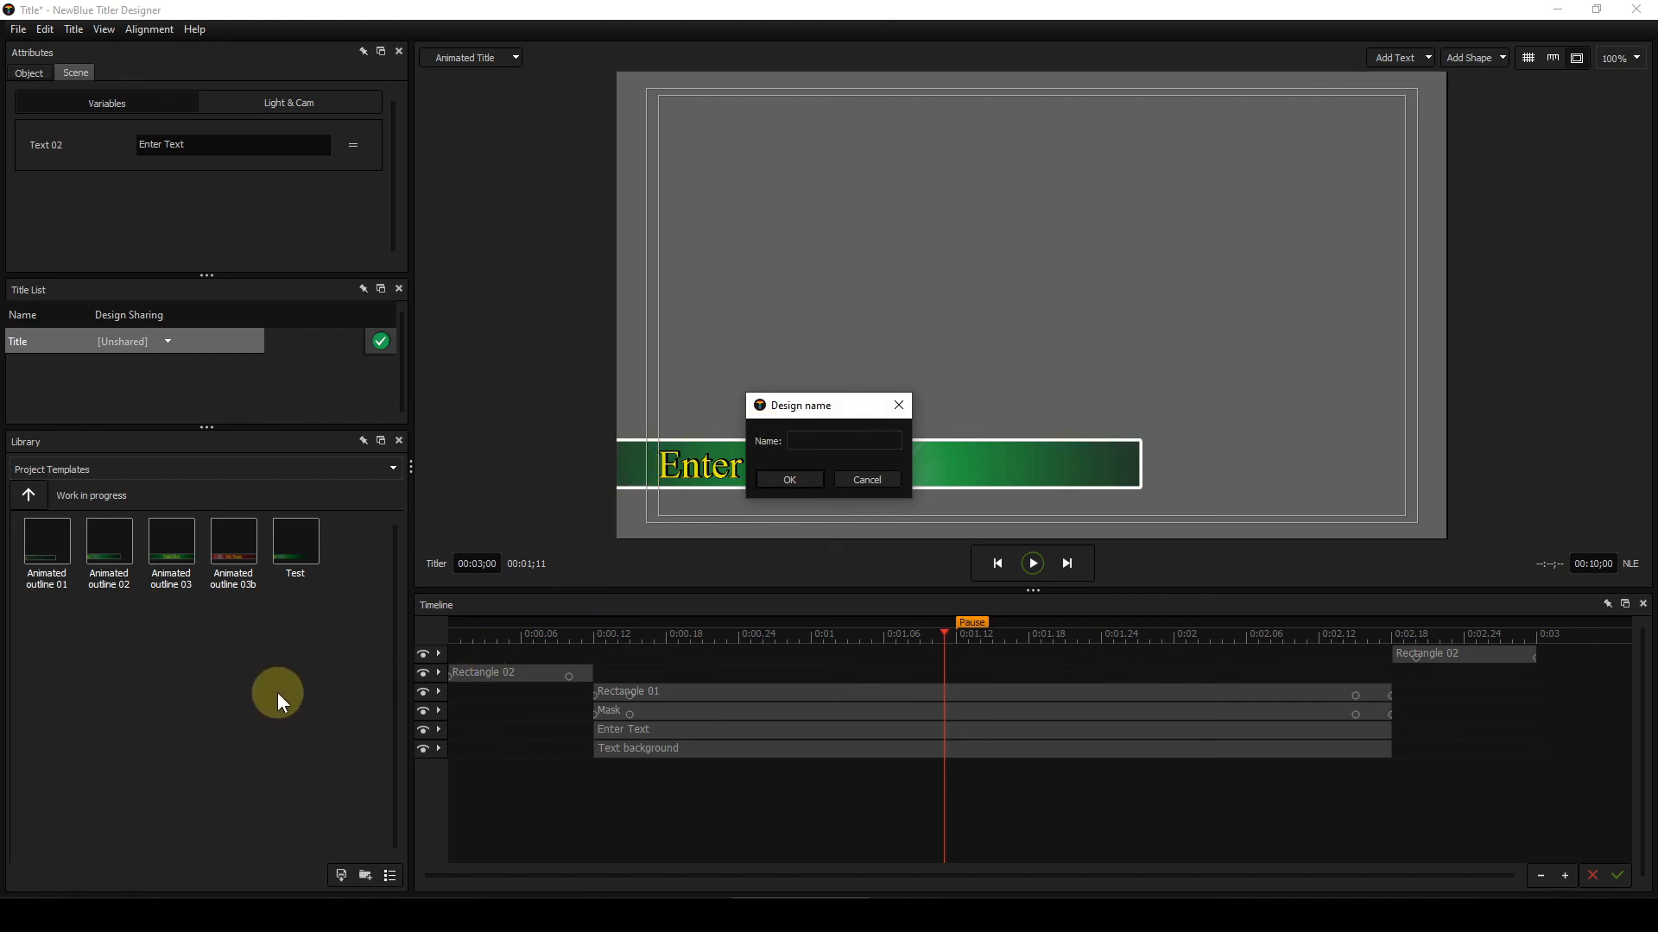
type("Tes")
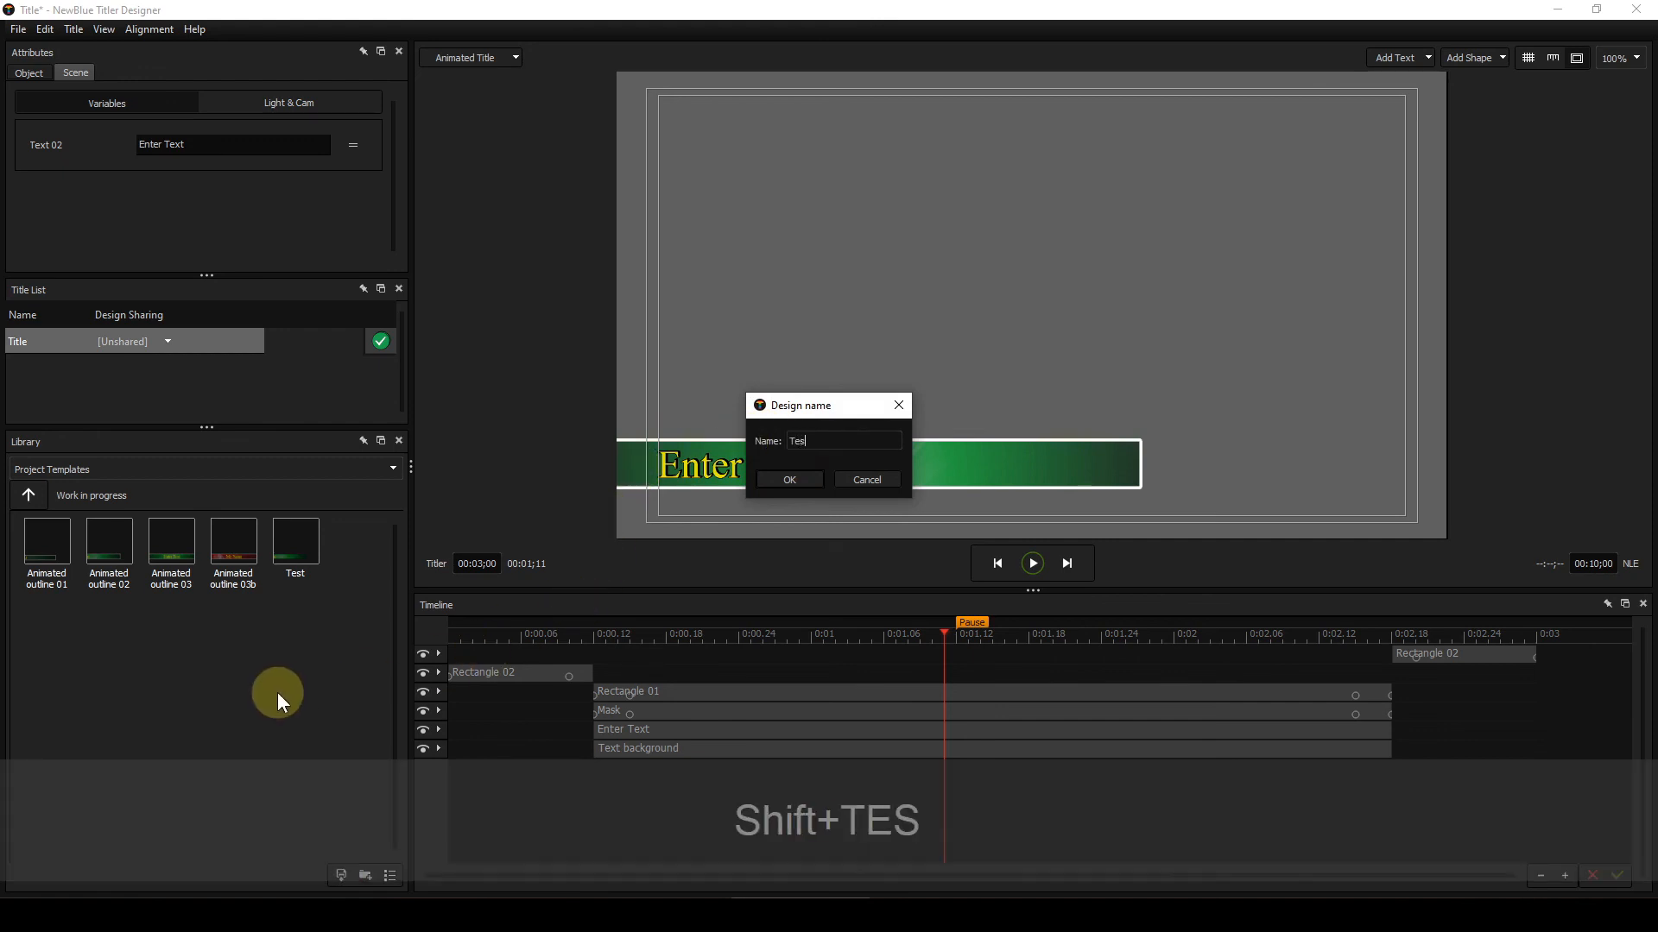
type("t 2")
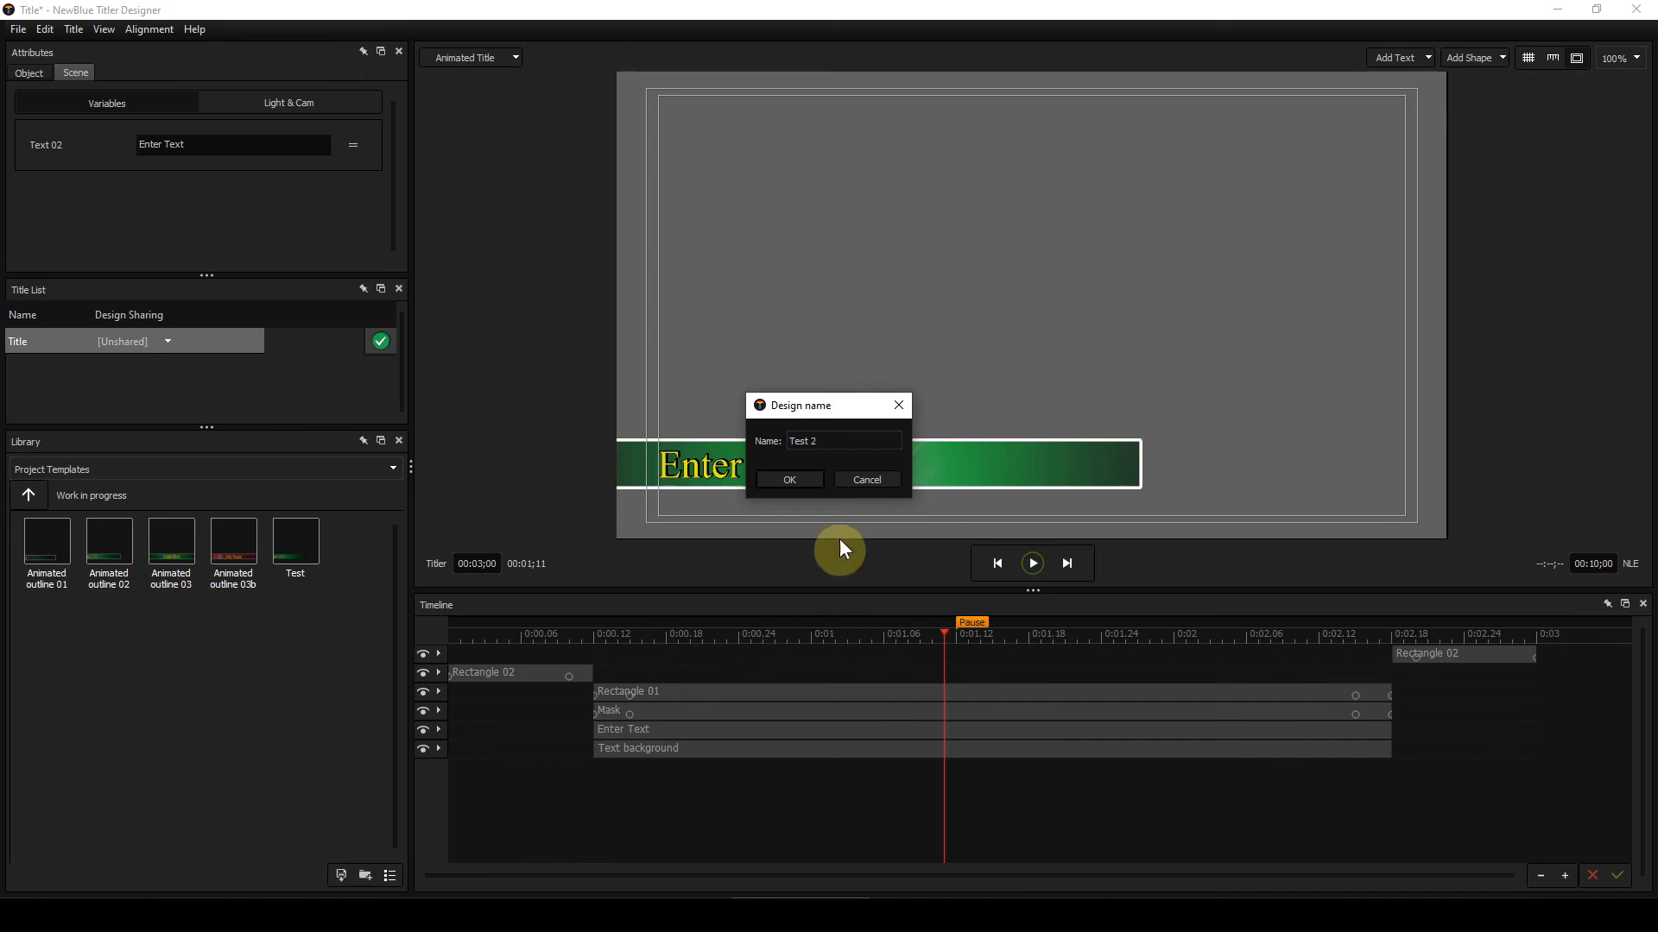
left_click(806, 480)
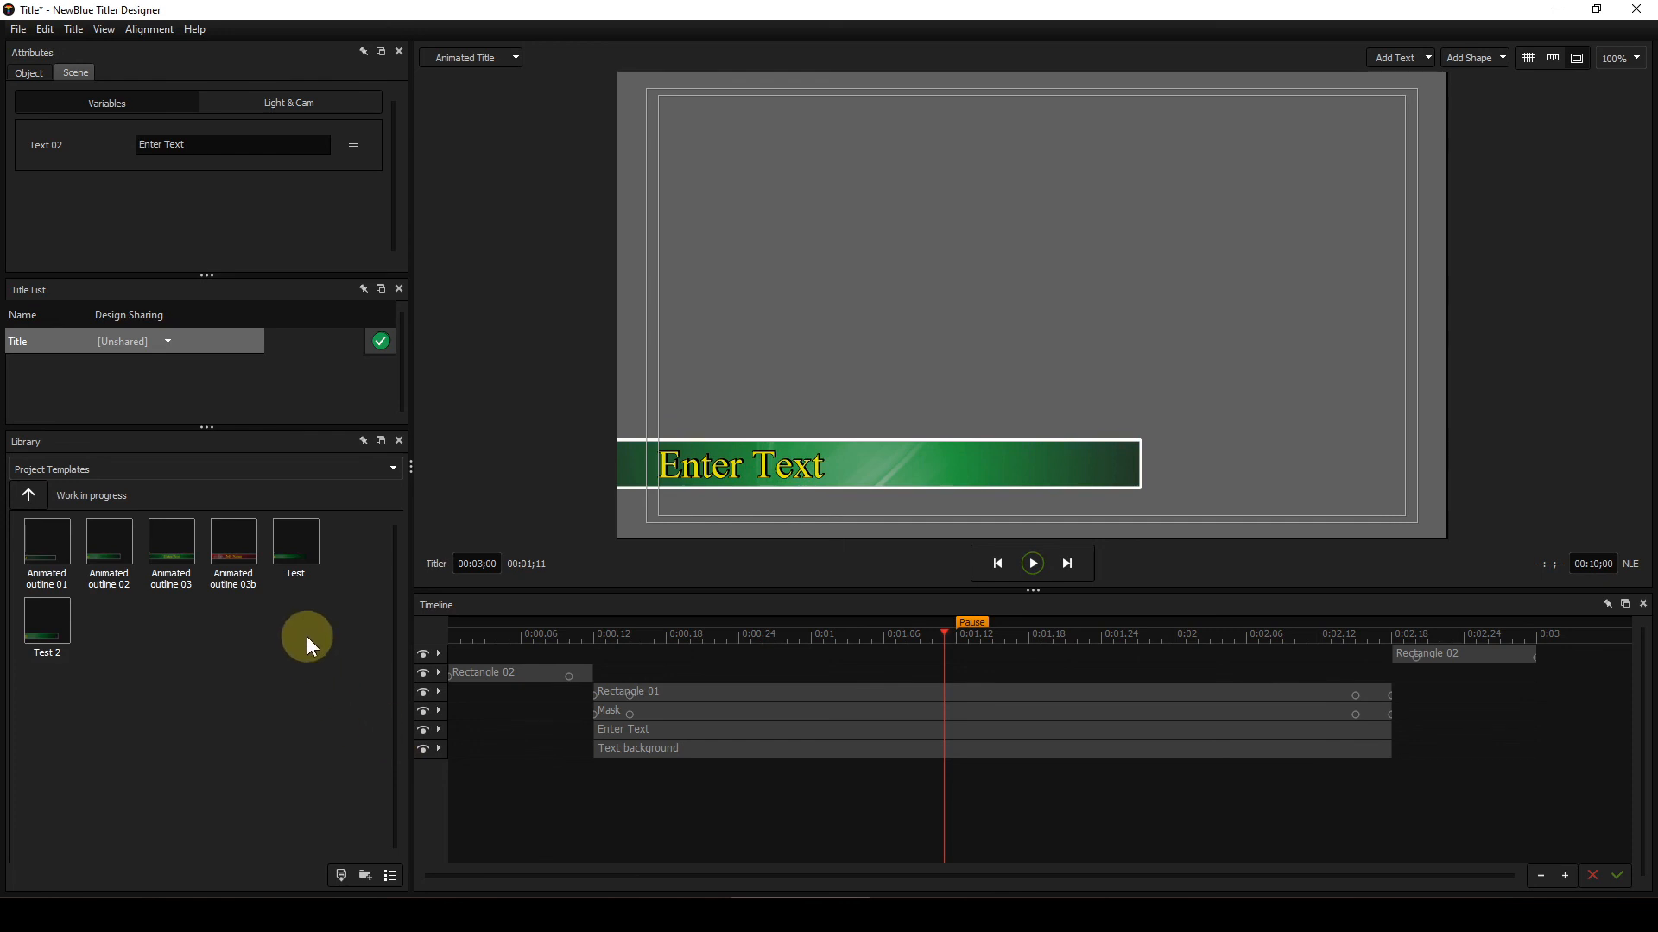
Step: Load the Animated outline 03 template
double_click(174, 548)
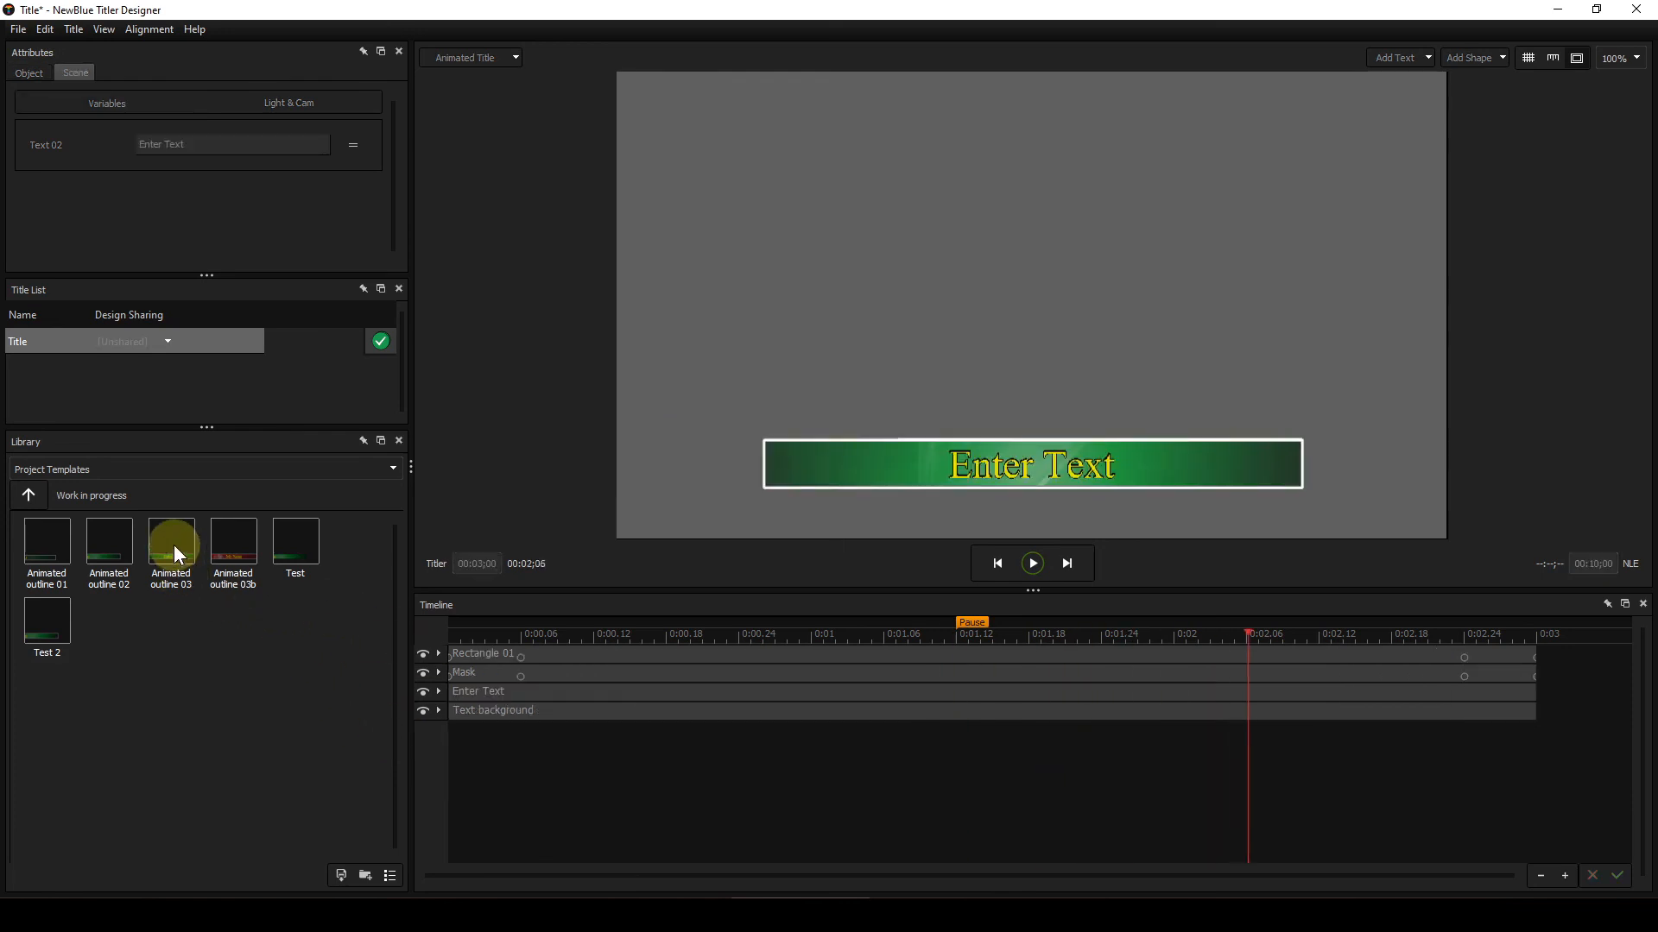
left_click(169, 545)
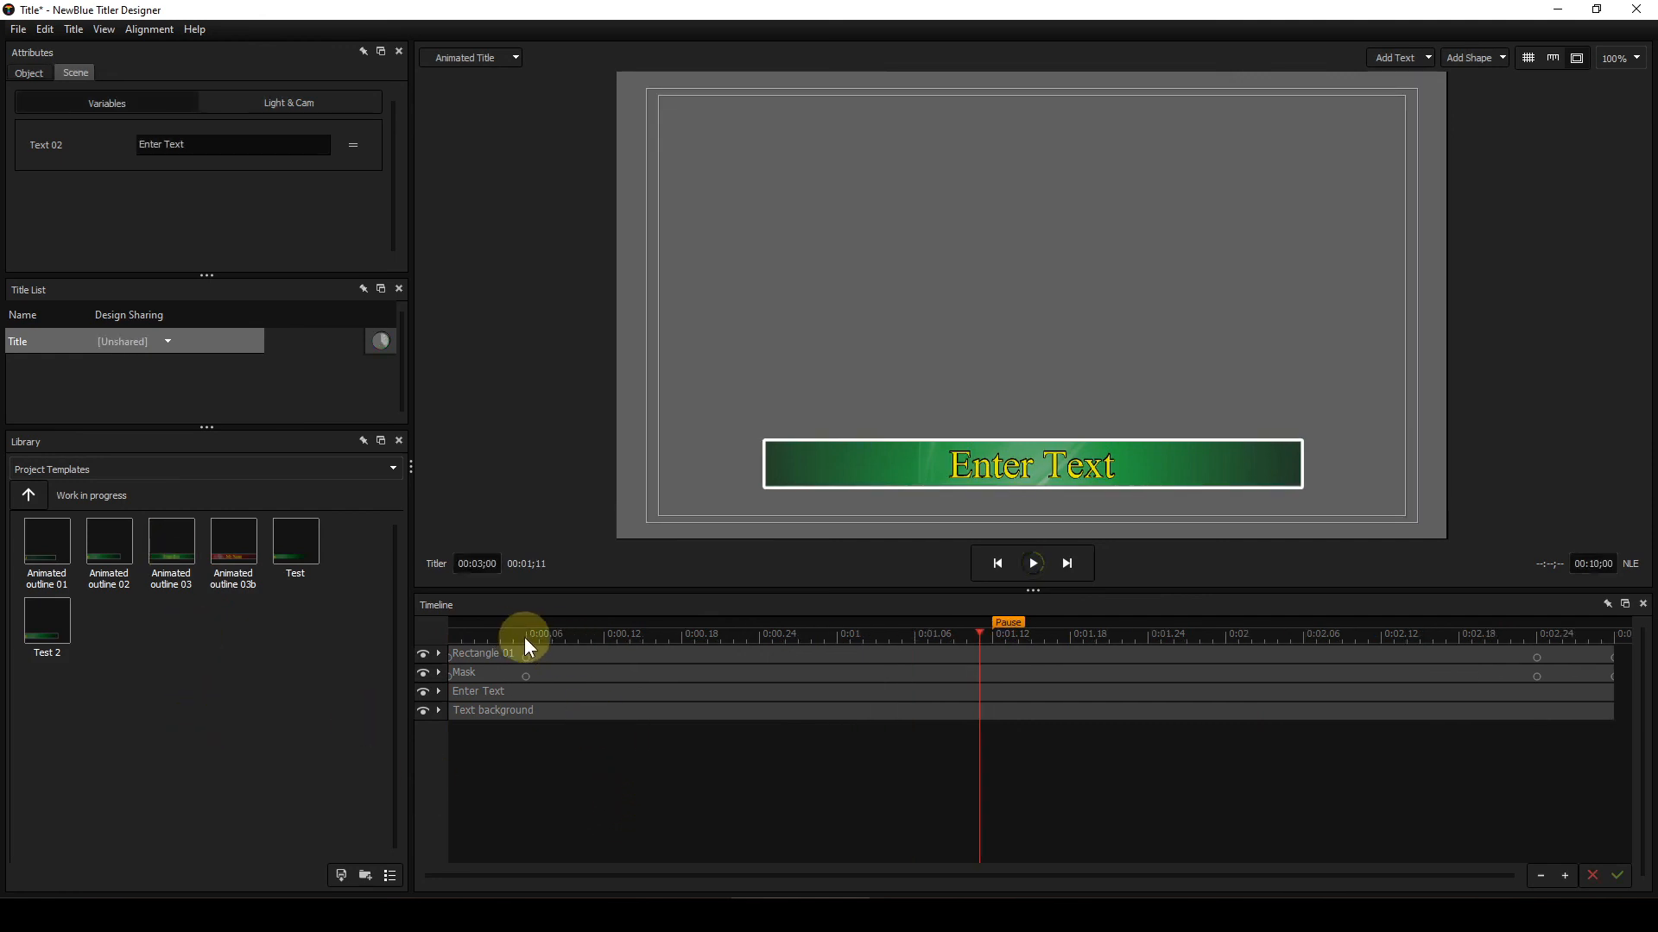
Step: Scrub to the start and step frame by frame through the Animated outline 03 opening animation
left_click(488, 639)
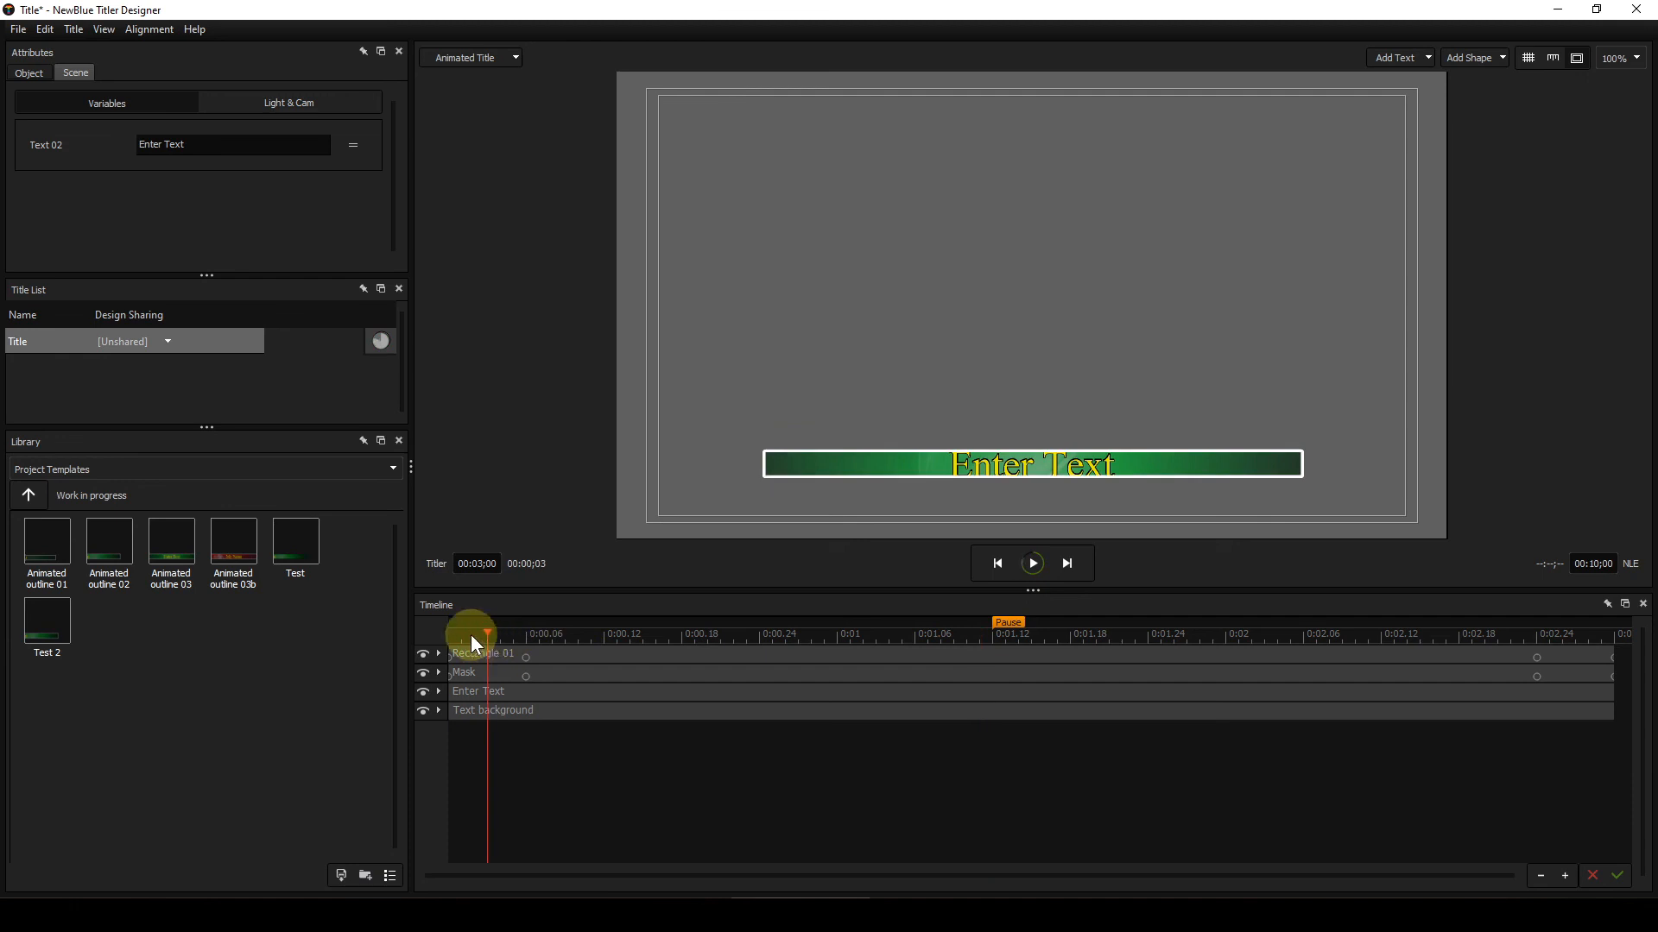
left_click(453, 634)
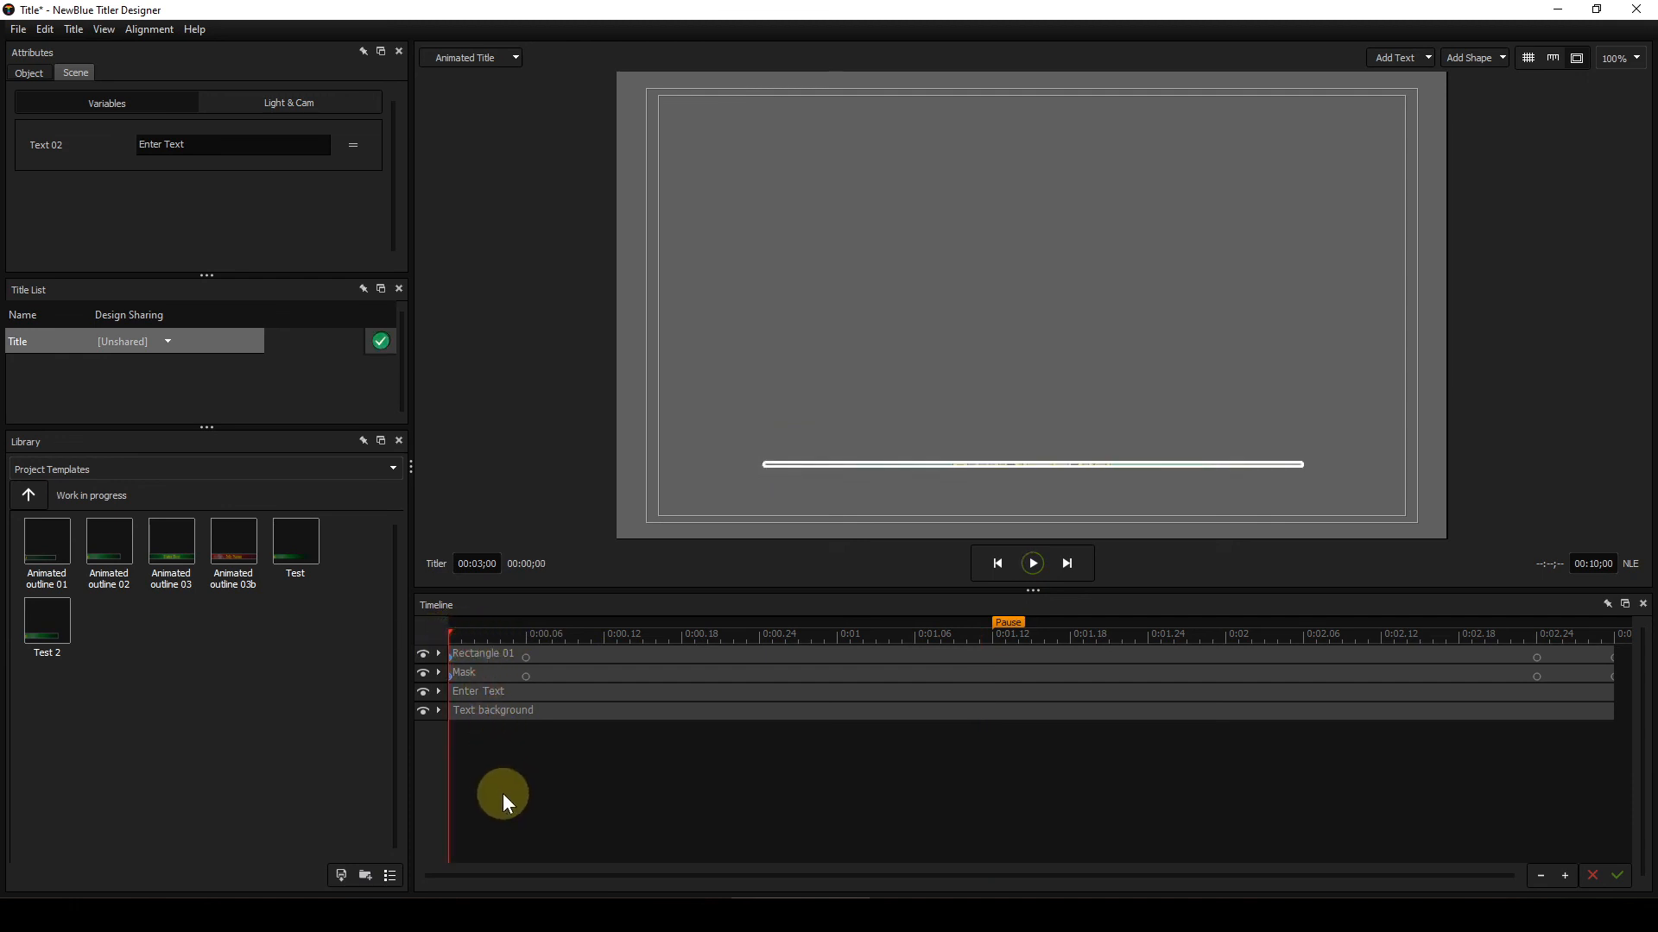
key("Right")
key("Right")
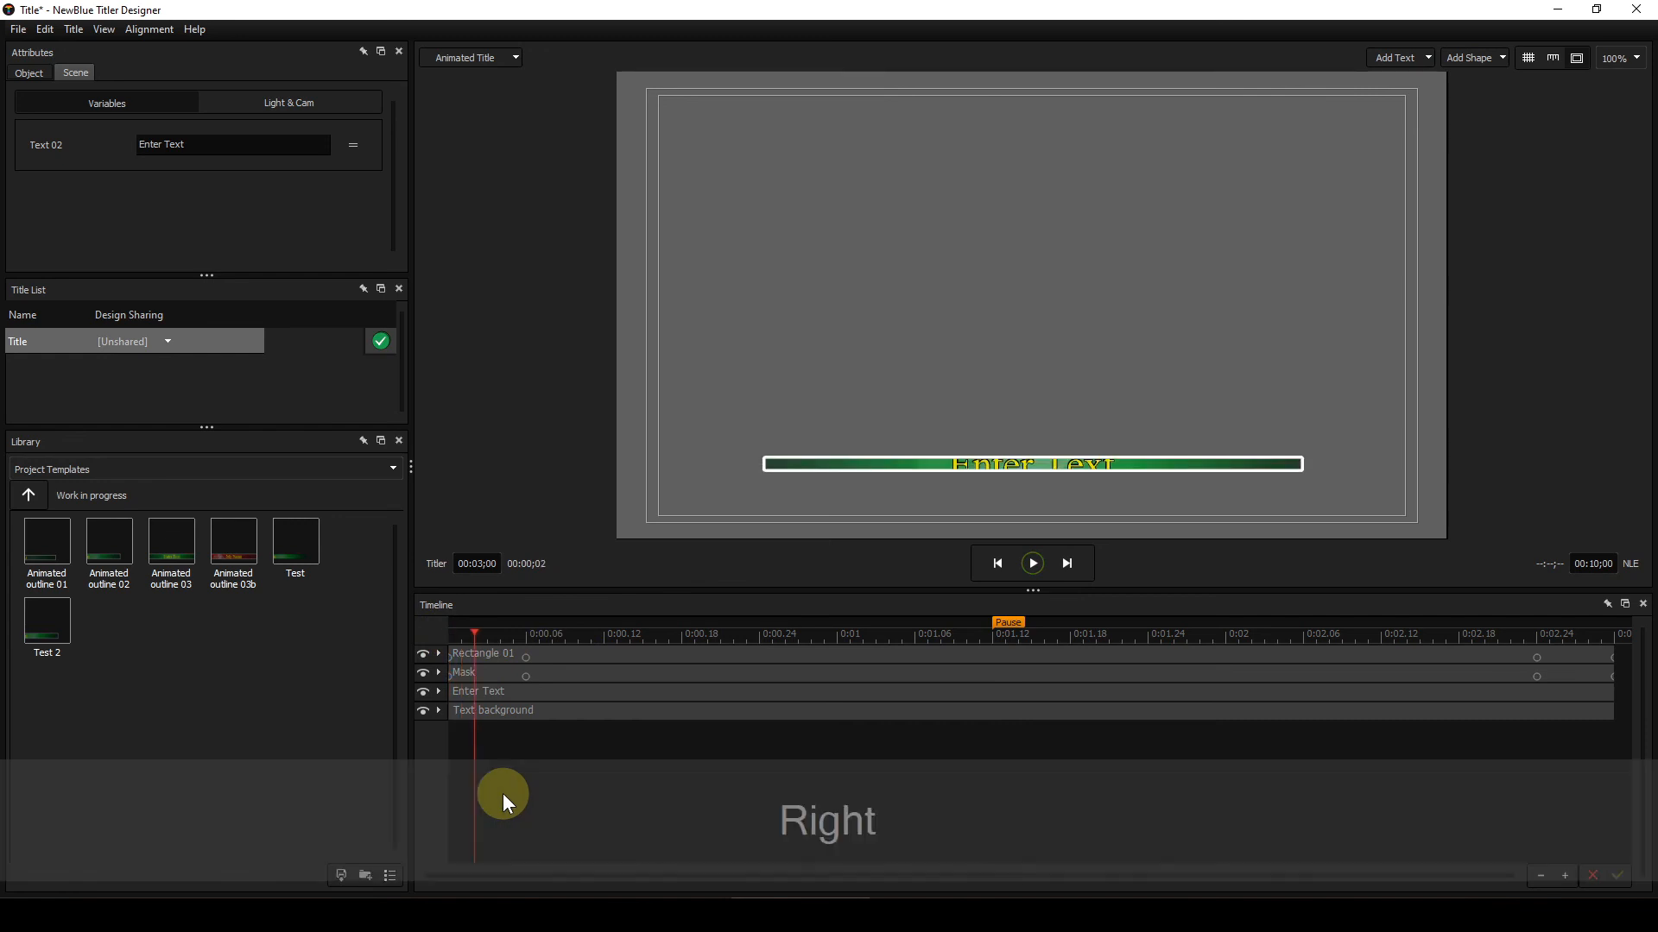
key("Right")
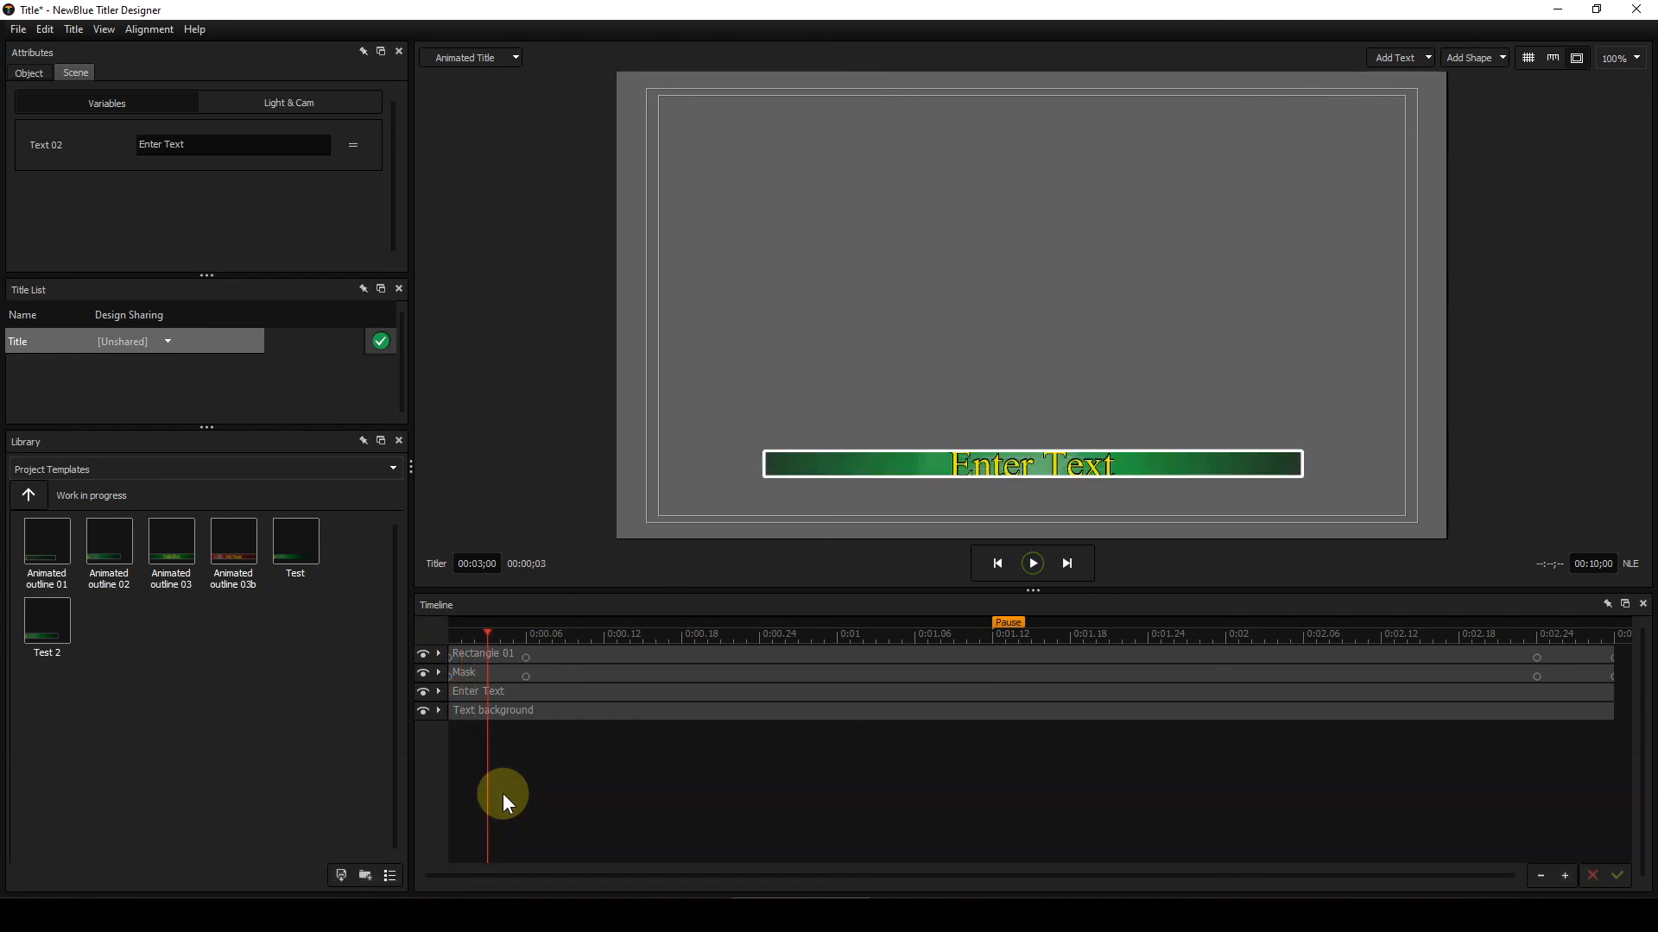
key("Right")
key("Right")
key("Right")
key("Right")
key("Right")
key("Right")
key("Right")
key("Right")
key("Right")
key("Right")
key("Right")
key("Right")
key("Right")
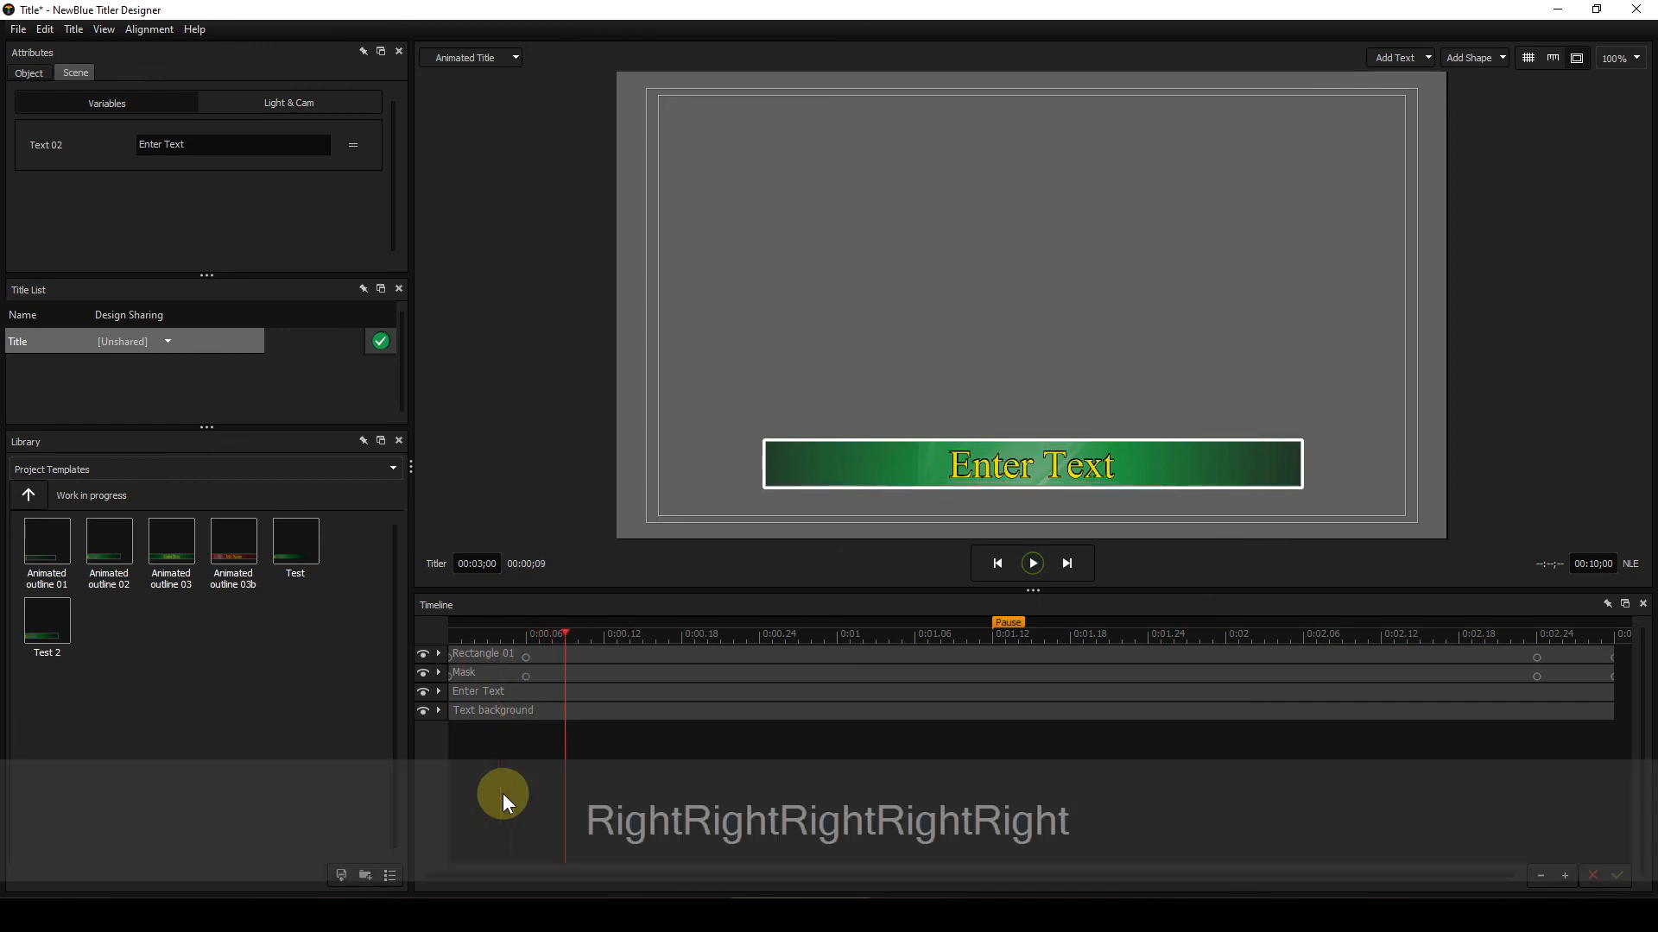